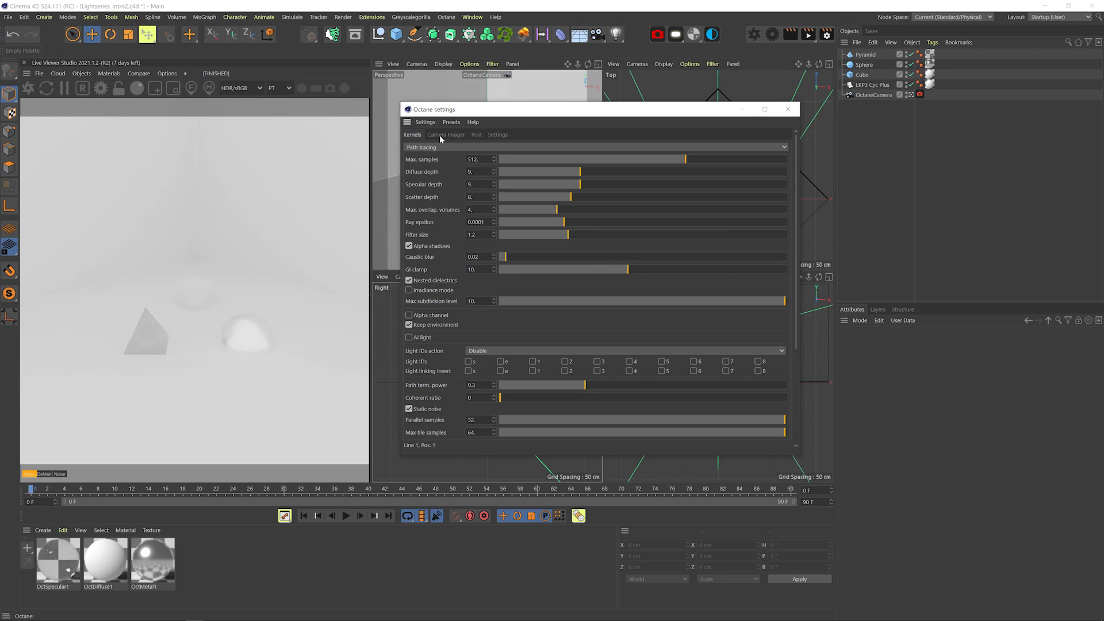
- Darken the default environment color in the Octane environment settings to pure black and close the settings
{"action": "left_click", "coordinate": [498, 135]}
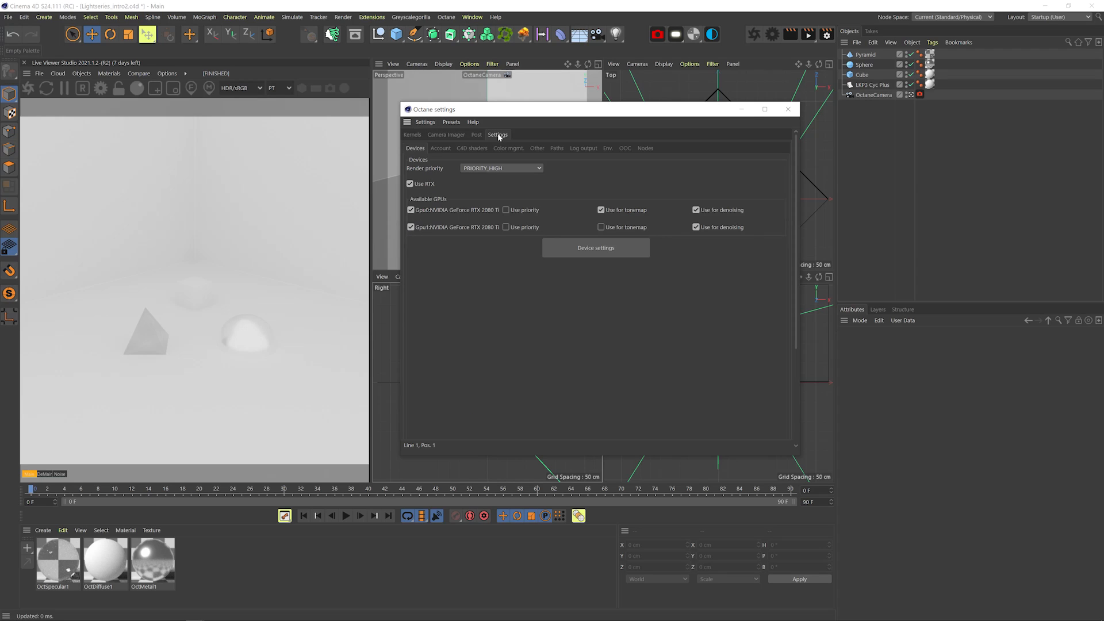
{"action": "left_click", "coordinate": [606, 149]}
{"action": "left_click", "coordinate": [483, 176]}
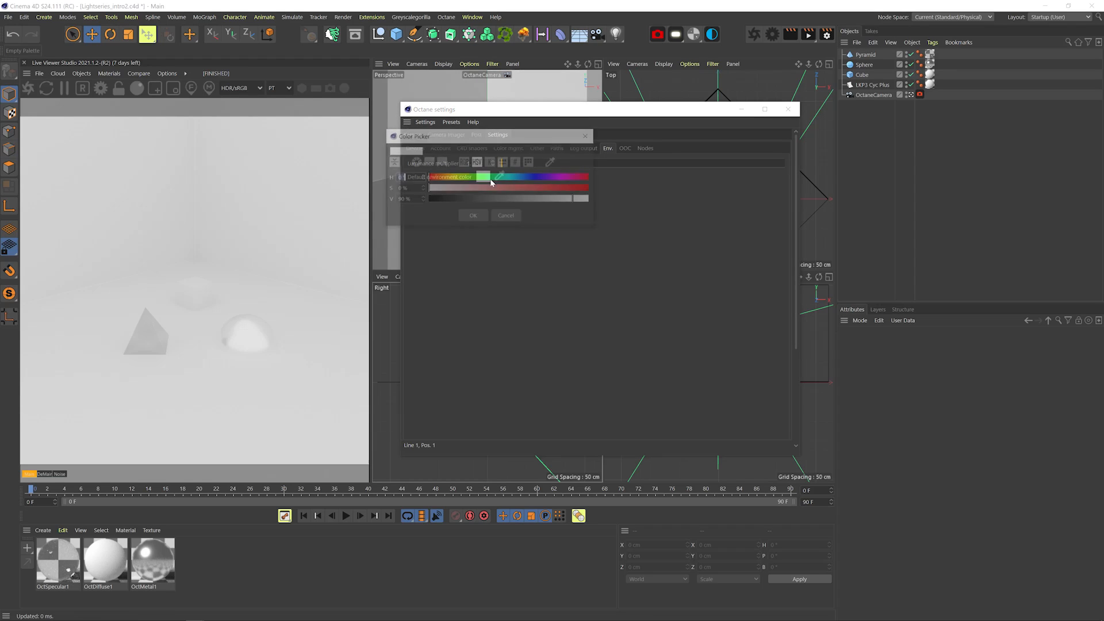
{"action": "left_click_drag", "start_coordinate": [556, 200], "coordinate": [526, 200]}
{"action": "left_click", "coordinate": [473, 216]}
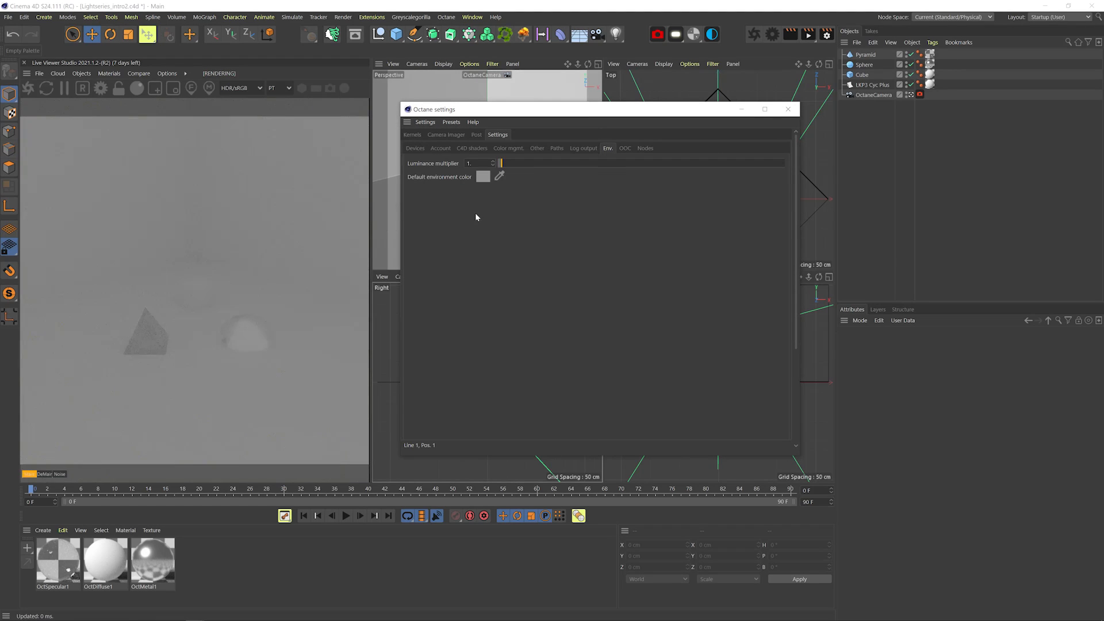
{"action": "left_click", "coordinate": [485, 177]}
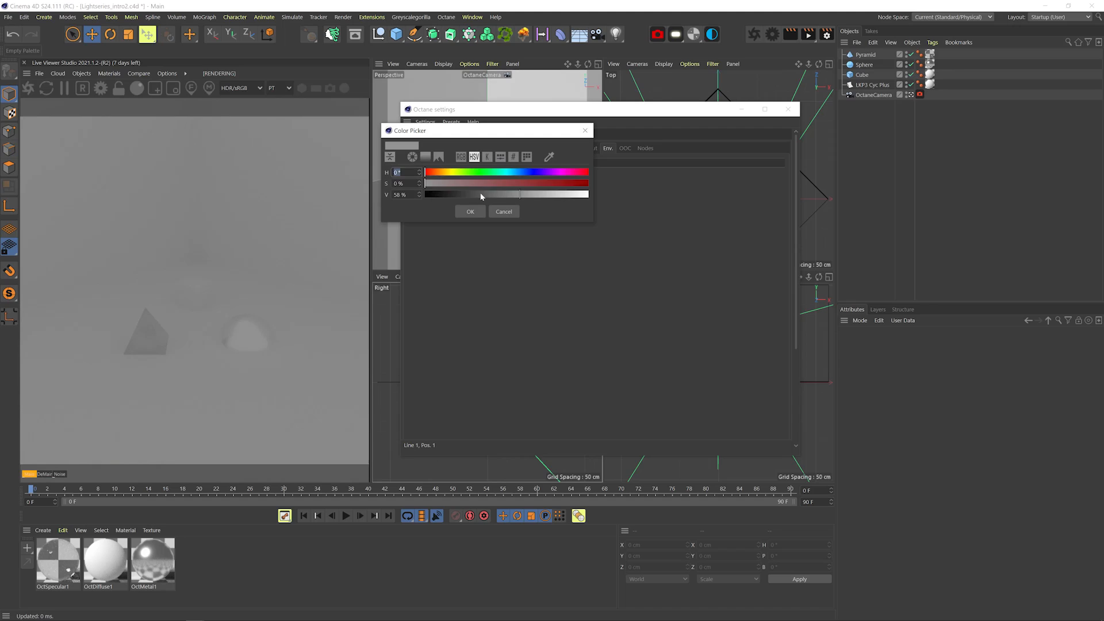
{"action": "left_click_drag", "start_coordinate": [484, 197], "coordinate": [419, 198]}
{"action": "left_click", "coordinate": [470, 211]}
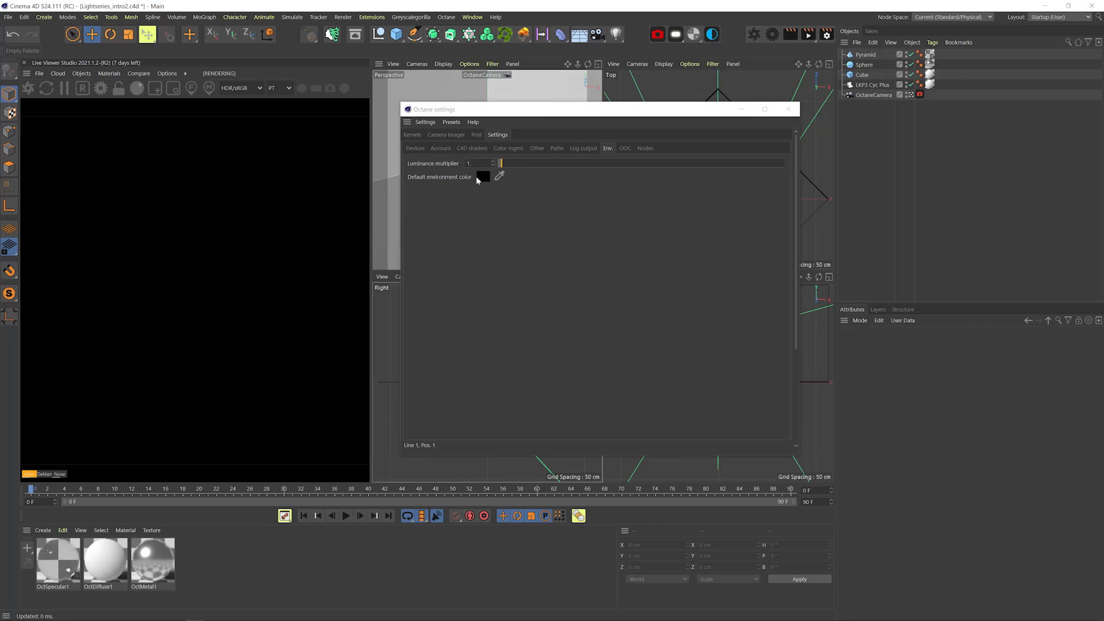
{"action": "left_click", "coordinate": [418, 134]}
{"action": "left_click", "coordinate": [788, 109]}
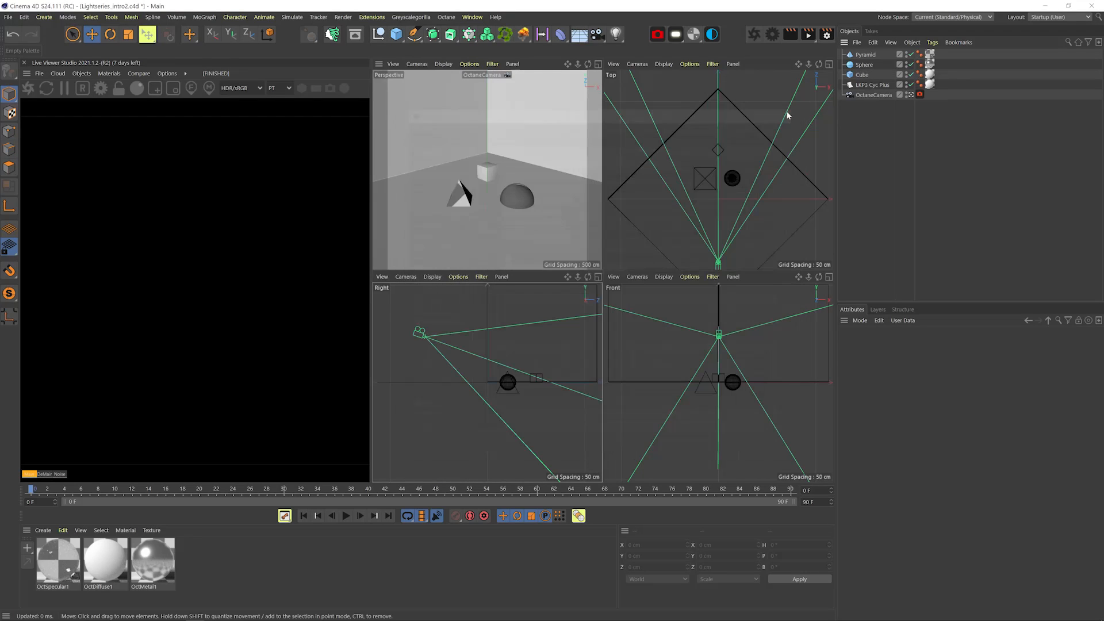
- Add an Octane Arealight to the scene
{"action": "left_click", "coordinate": [79, 74]}
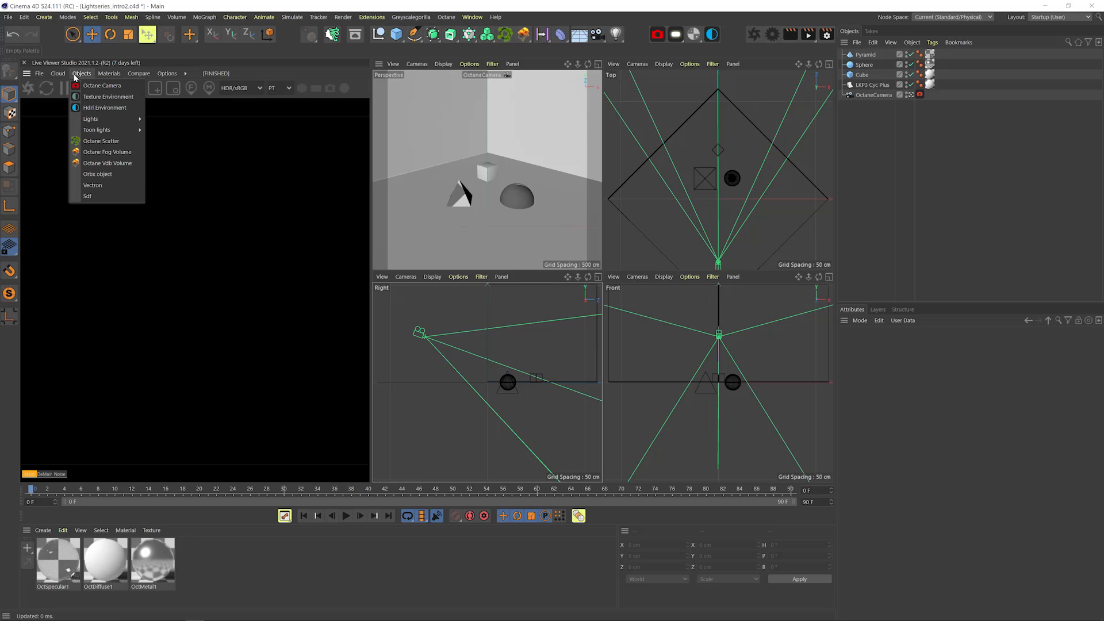
{"action": "mouse_move", "coordinate": [100, 121]}
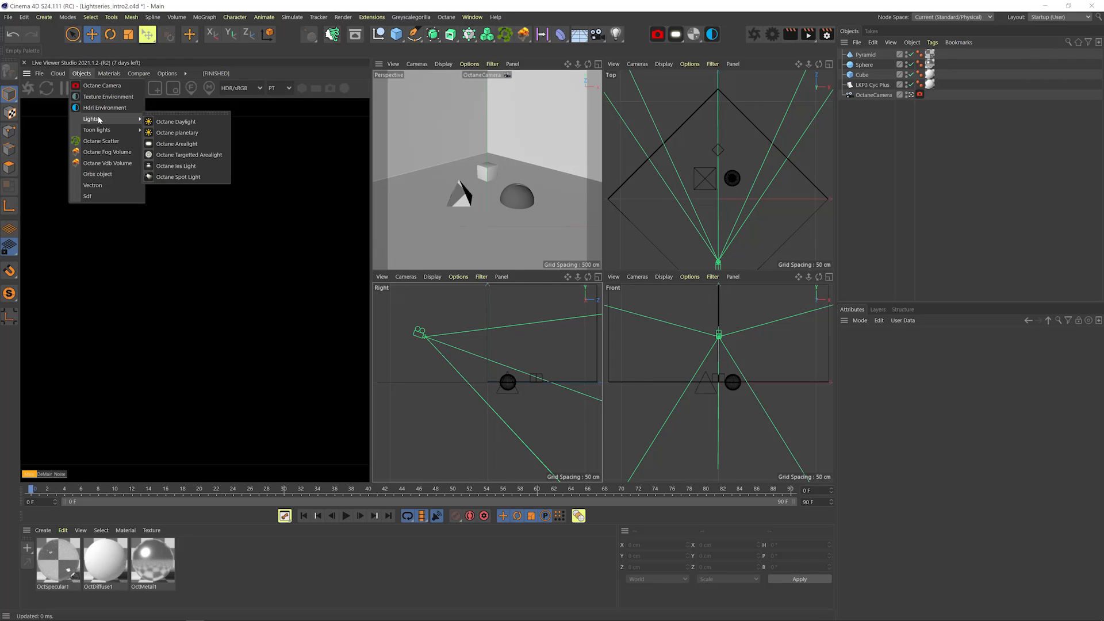
{"action": "left_click", "coordinate": [182, 145]}
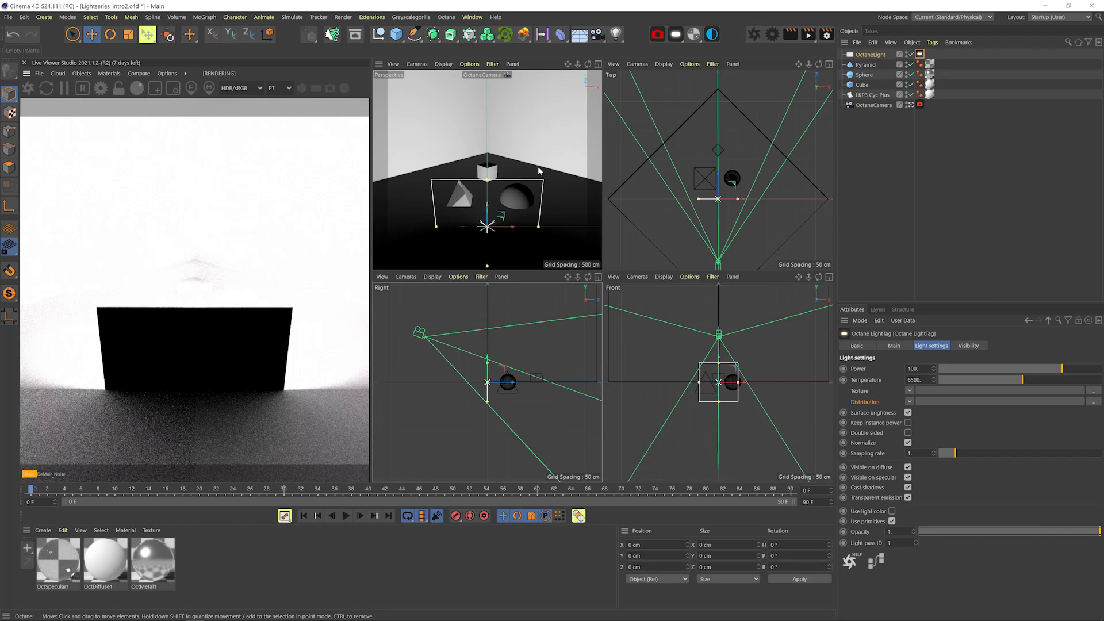
- Look through the area light object's property groups, from Shadow, Visibility and Project to General and Details
{"action": "left_click", "coordinate": [869, 54]}
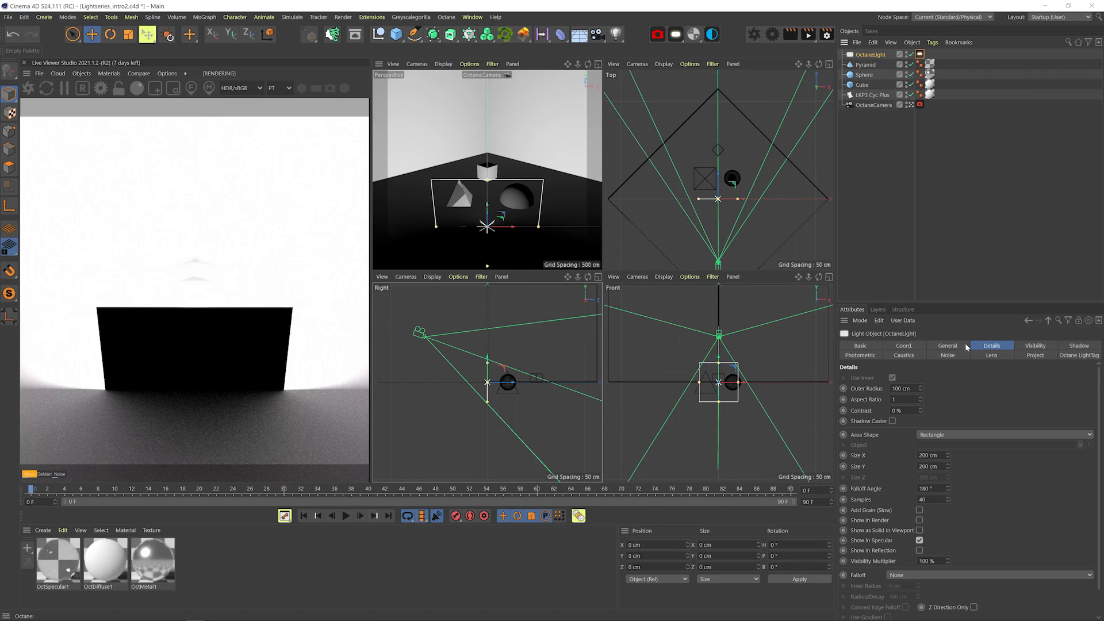
{"action": "left_click", "coordinate": [1077, 346]}
{"action": "left_click", "coordinate": [1035, 347]}
{"action": "left_click", "coordinate": [1032, 355]}
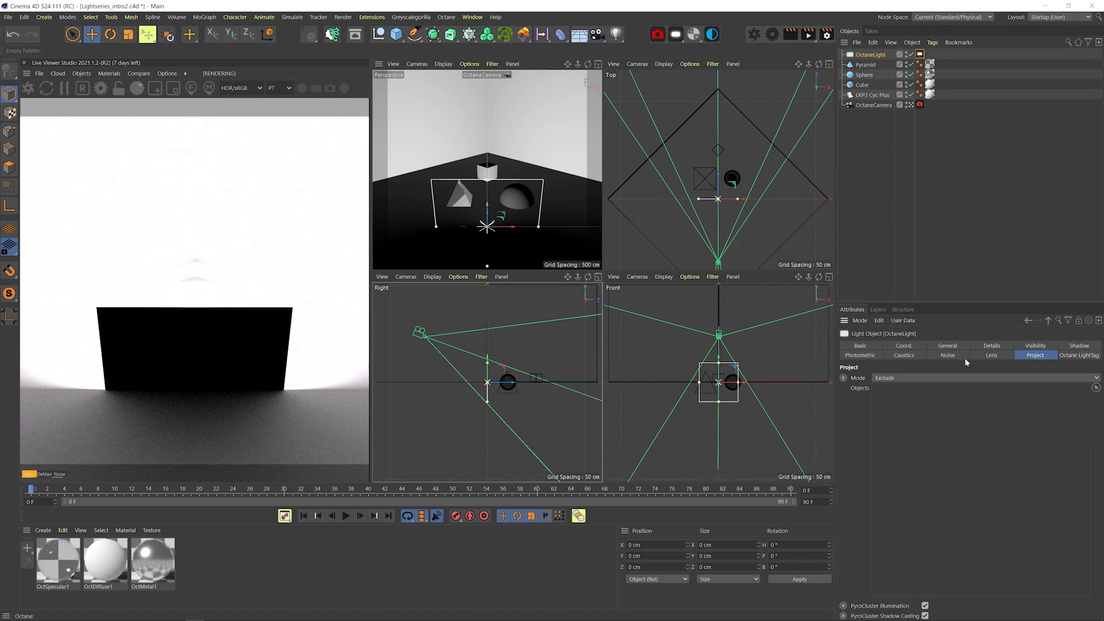
{"action": "left_click", "coordinate": [991, 355]}
{"action": "left_click", "coordinate": [948, 354]}
{"action": "left_click", "coordinate": [905, 354]}
{"action": "left_click", "coordinate": [874, 355]}
{"action": "left_click", "coordinate": [948, 346]}
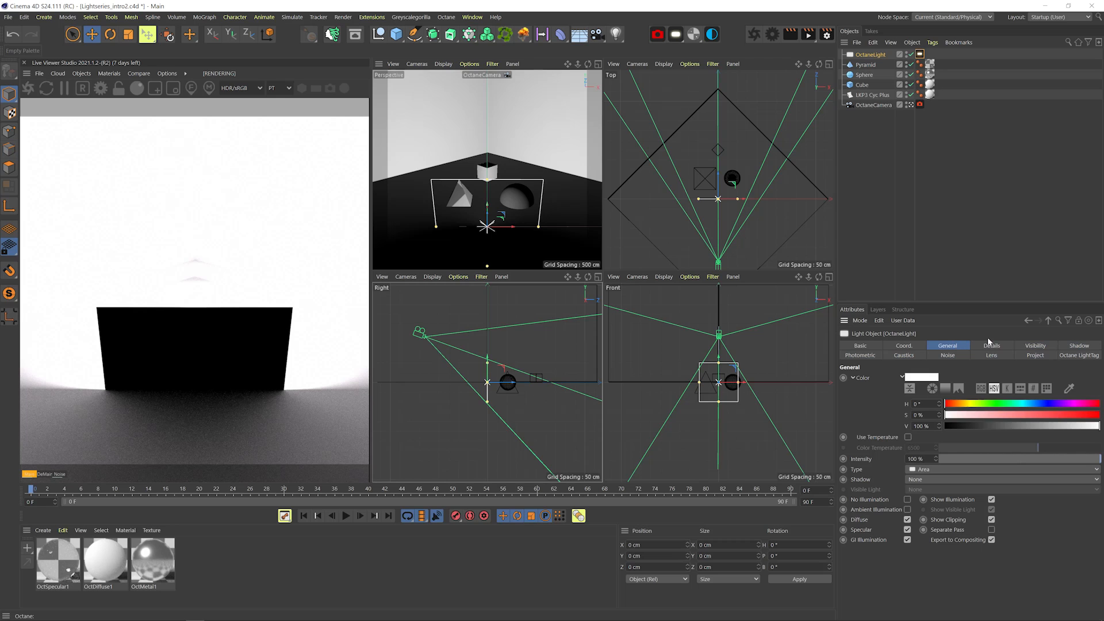
{"action": "left_click", "coordinate": [998, 345]}
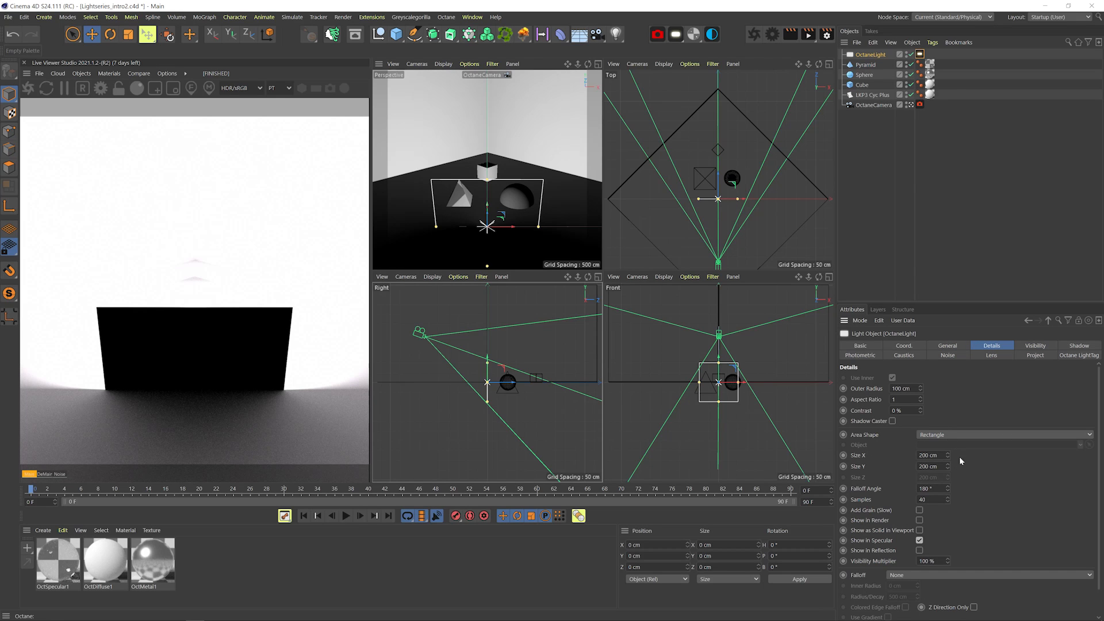
- Try resizing the rectangular area light with its X and Y sizes, and undo the changes
{"action": "left_click_drag", "start_coordinate": [948, 456], "coordinate": [1017, 431]}
{"action": "left_click_drag", "start_coordinate": [948, 466], "coordinate": [967, 458]}
{"action": "key", "text": "0"}
{"action": "key", "text": "Return"}
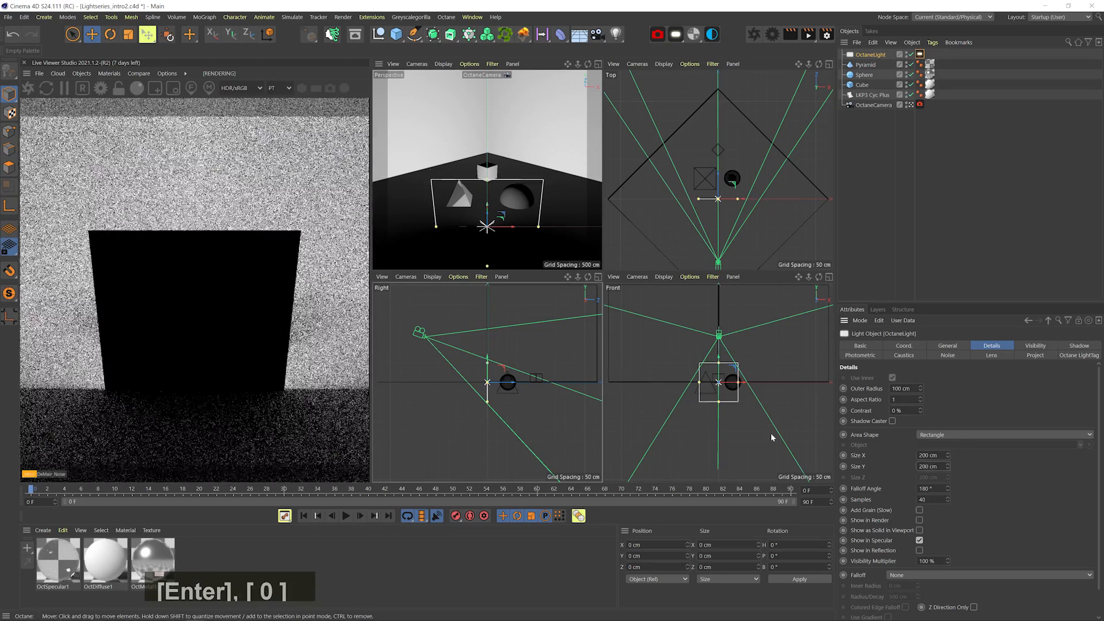
{"action": "key", "text": "t"}
{"action": "key", "text": "ctrl+z"}
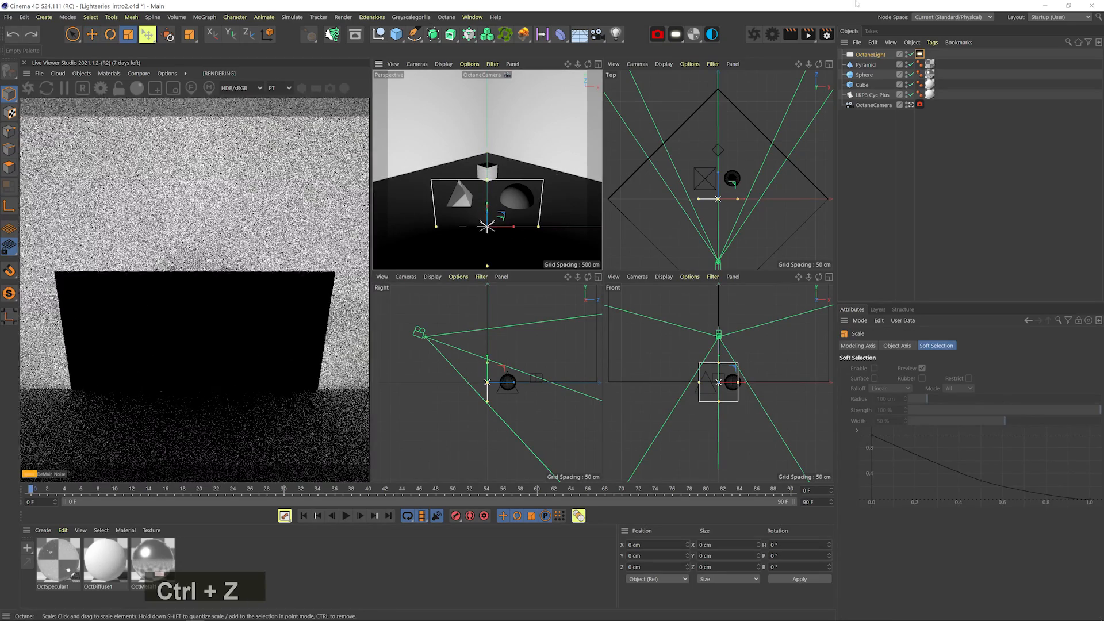
{"action": "left_click", "coordinate": [880, 55]}
{"action": "left_click", "coordinate": [952, 434]}
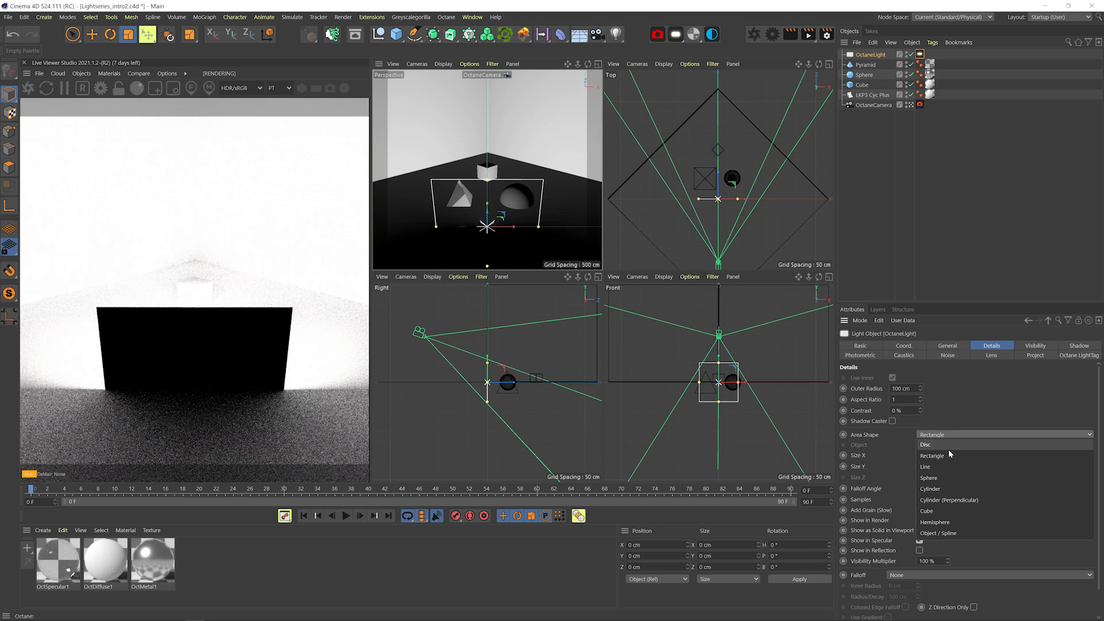
{"action": "left_click", "coordinate": [947, 396]}
- Rotate the area light to a pitch of -90° and raise it above the objects to about 232 cm
{"action": "key", "text": "r"}
{"action": "left_click_drag", "start_coordinate": [487, 217], "coordinate": [488, 118], "text": "shift"}
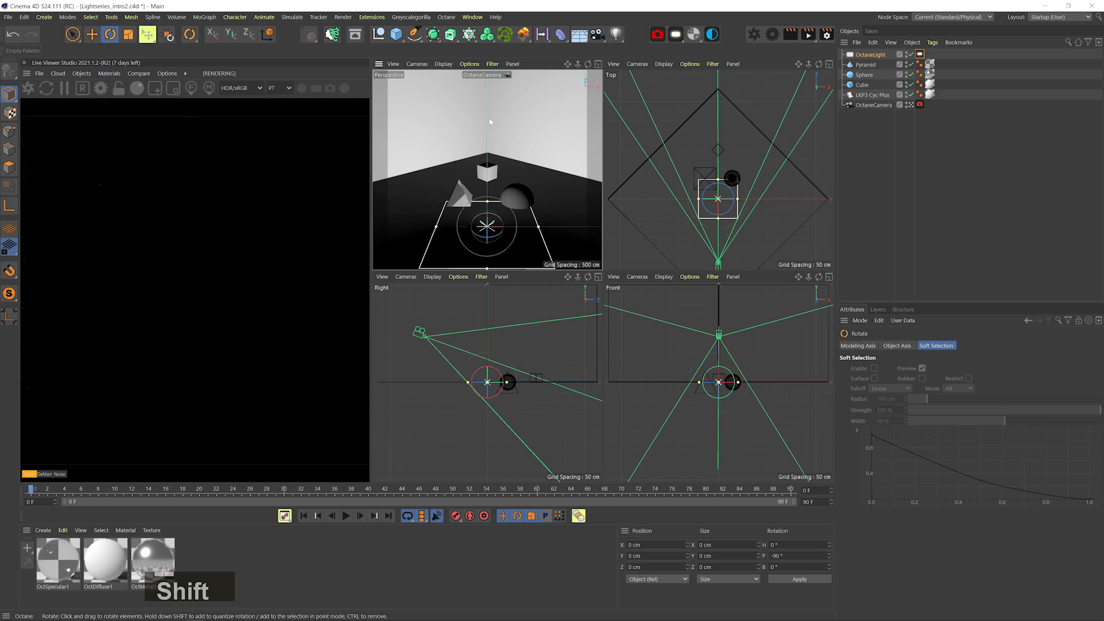
{"action": "key", "text": "e"}
{"action": "left_click_drag", "start_coordinate": [487, 249], "coordinate": [503, 120]}
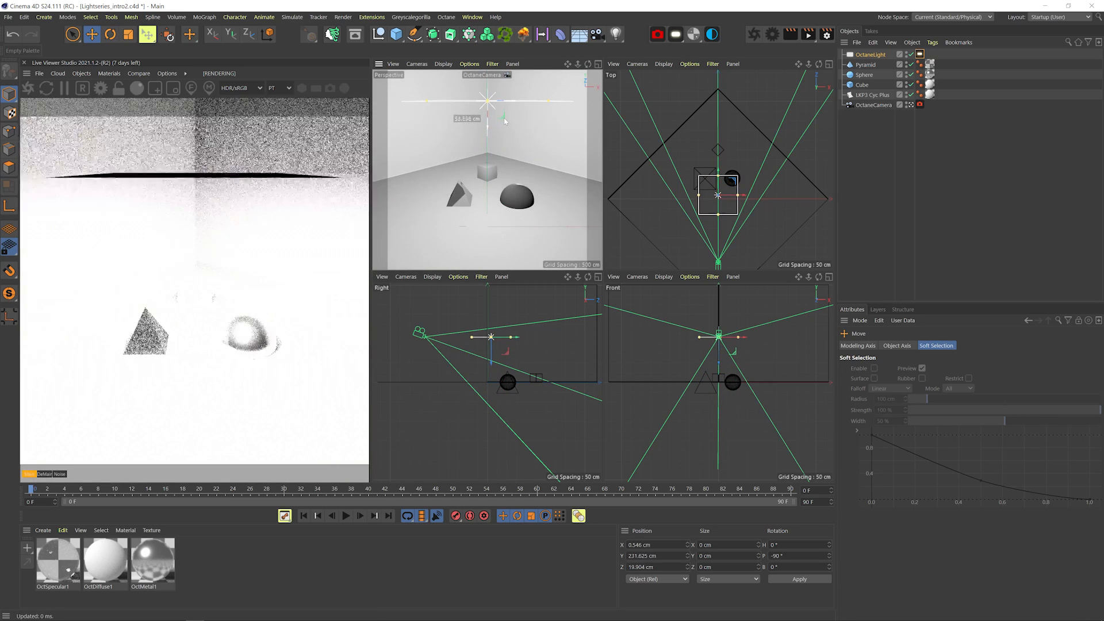
- Lower the light's power to about 5.36 and change its area shape to Disc
{"action": "left_click", "coordinate": [920, 54]}
{"action": "left_click_drag", "start_coordinate": [1041, 368], "coordinate": [1031, 364]}
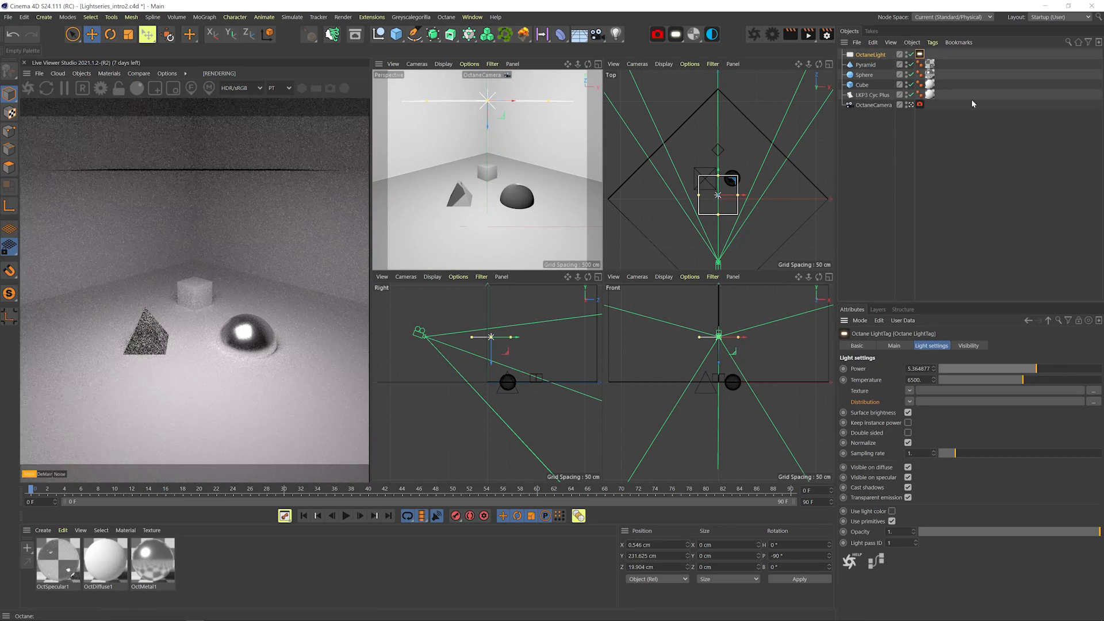
{"action": "left_click", "coordinate": [871, 55]}
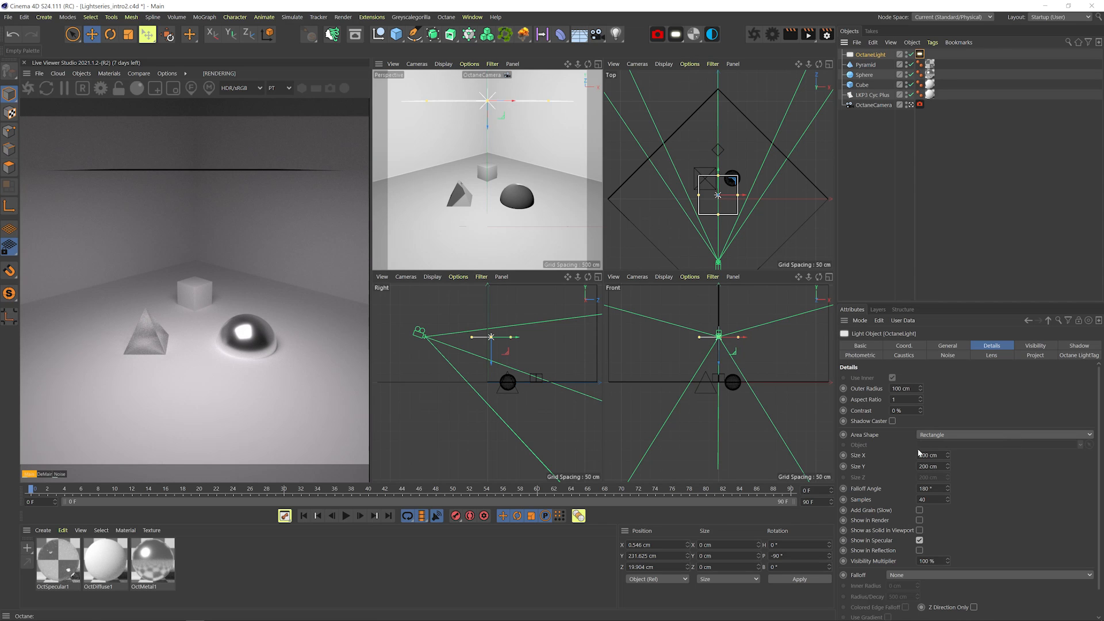
{"action": "left_click", "coordinate": [931, 435]}
{"action": "left_click", "coordinate": [931, 443]}
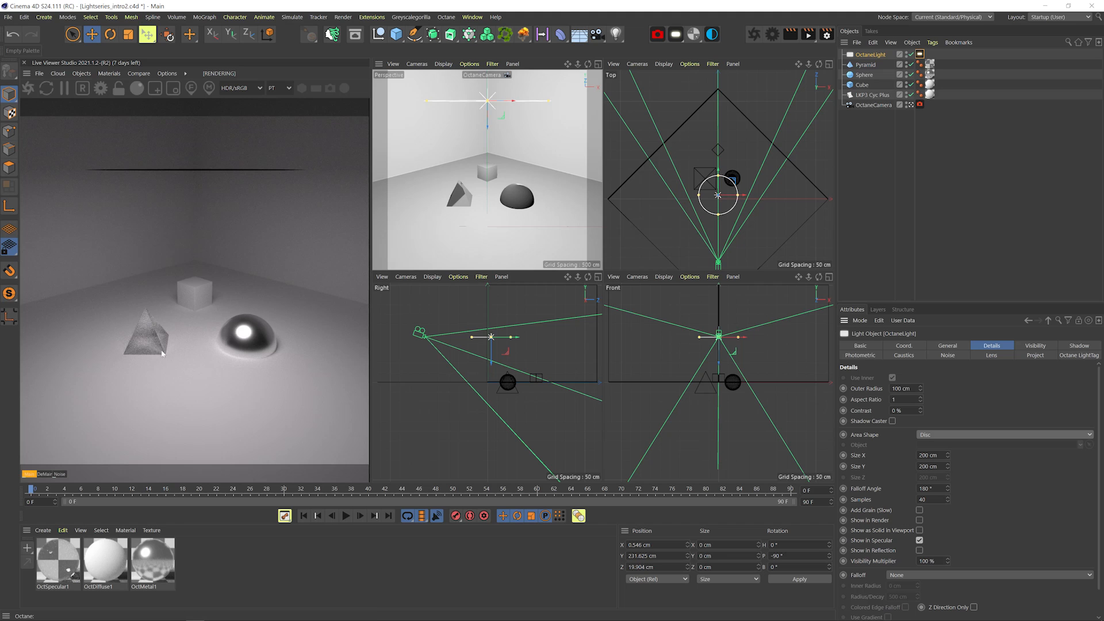
- Store the disc-light render for A/B comparison, and compare it with the light set to the Rectangle area shape
{"action": "left_click", "coordinate": [115, 74]}
{"action": "left_click", "coordinate": [139, 87]}
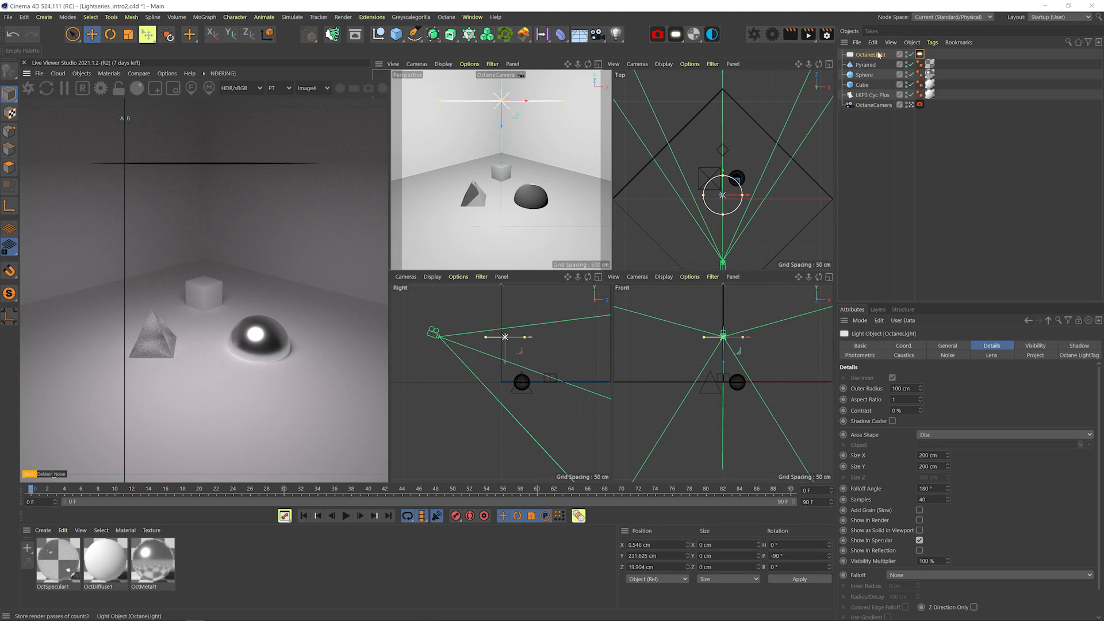
{"action": "left_click", "coordinate": [936, 436]}
{"action": "left_click", "coordinate": [936, 454]}
{"action": "mouse_move", "coordinate": [125, 236]}
{"action": "left_mouse_down"}
{"action": "mouse_move", "coordinate": [382, 234]}
{"action": "mouse_move", "coordinate": [3, 244]}
{"action": "mouse_move", "coordinate": [382, 232]}
{"action": "mouse_move", "coordinate": [104, 230]}
{"action": "mouse_move", "coordinate": [138, 236]}
{"action": "left_mouse_up"}
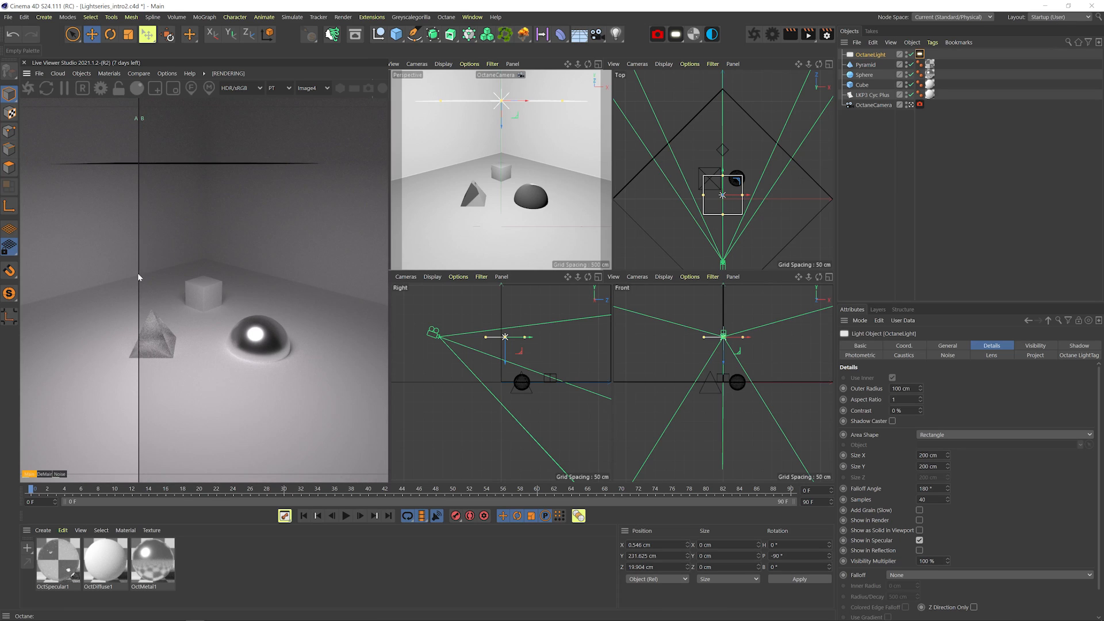
{"action": "left_click_drag", "start_coordinate": [139, 279], "coordinate": [368, 268]}
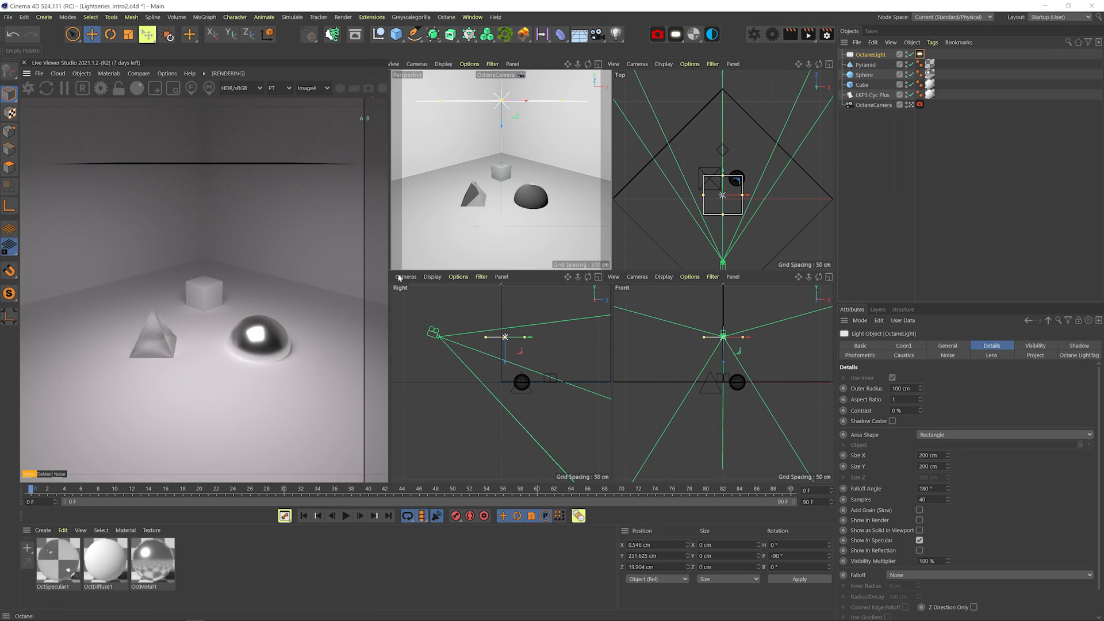
- Change the area light to a sphere about 91 cm across and move it back to about 324 cm in Z
{"action": "left_click", "coordinate": [944, 435]}
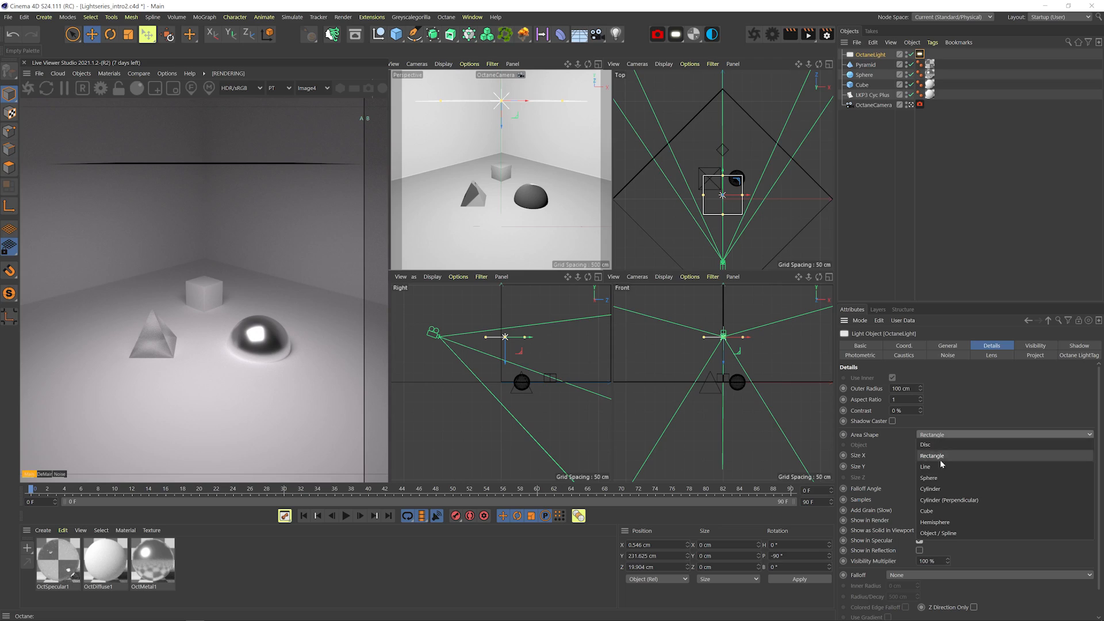
{"action": "left_click", "coordinate": [942, 478]}
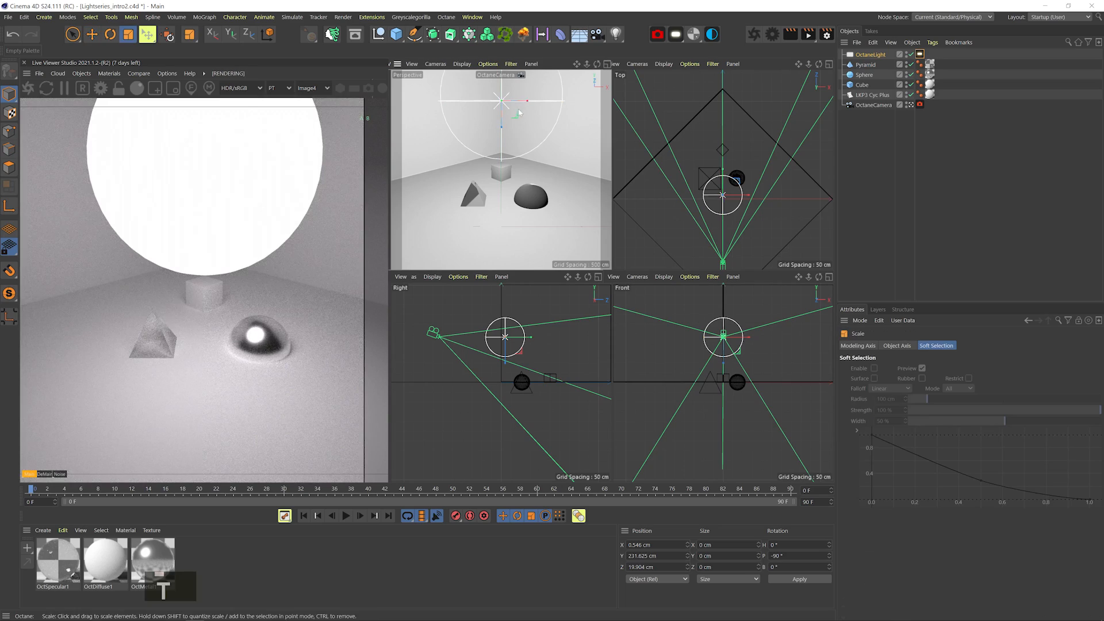
{"action": "key", "text": "e"}
{"action": "left_click_drag", "start_coordinate": [723, 173], "coordinate": [723, 113]}
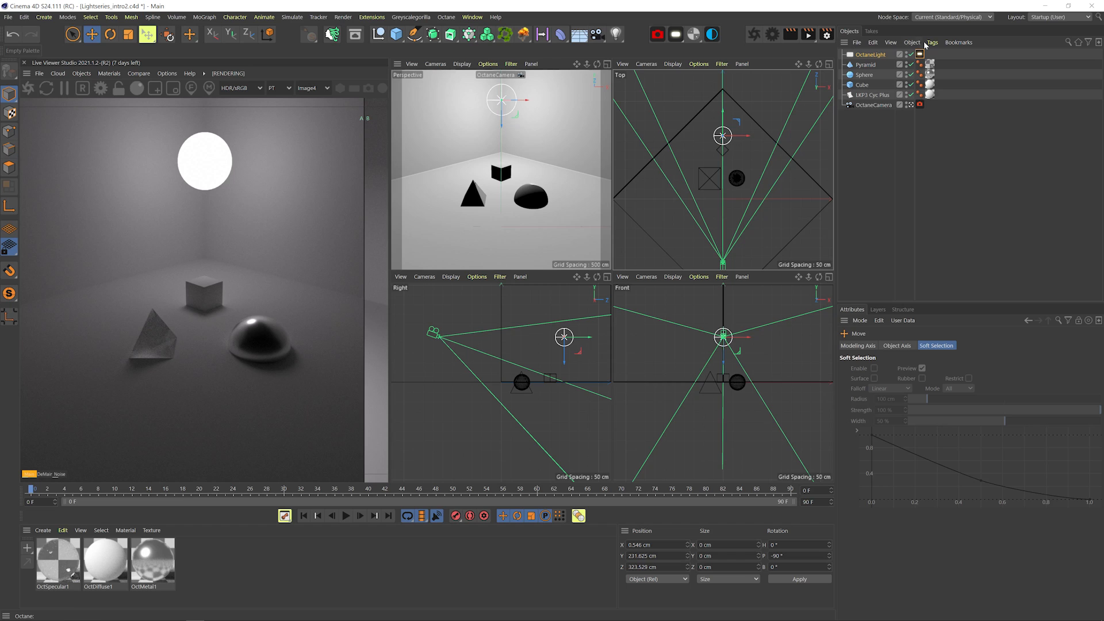
- Compare the sphere-light render with the stored disc-light render by sweeping the A/B divider across the image
{"action": "left_click_drag", "start_coordinate": [364, 185], "coordinate": [38, 182]}
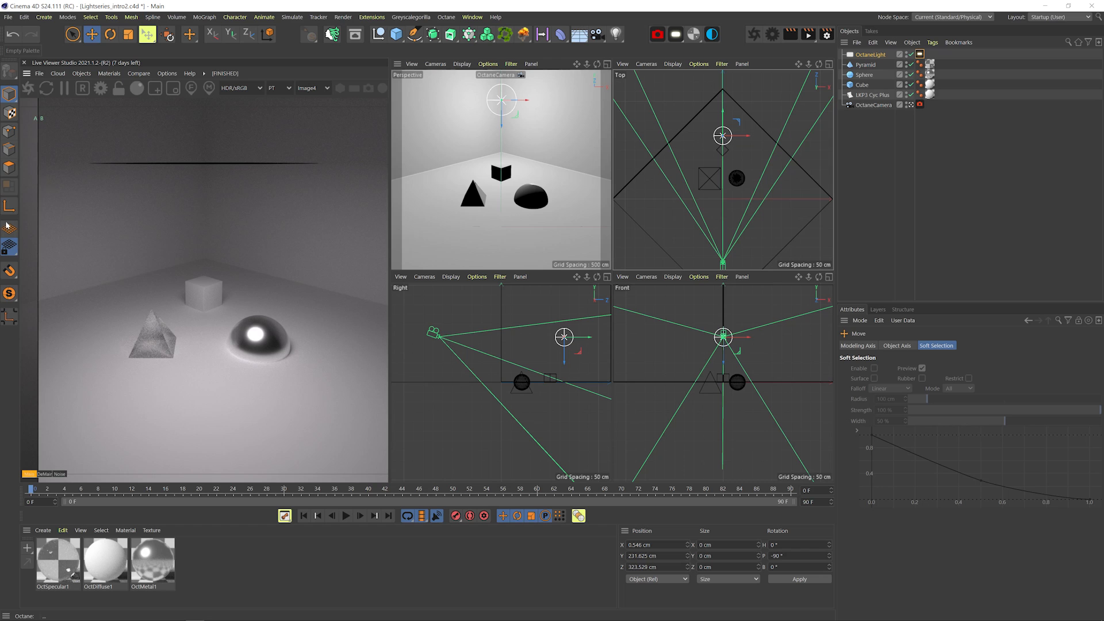
{"action": "left_click_drag", "start_coordinate": [37, 154], "coordinate": [331, 151]}
- Try the Cube and Cylinder area shapes on the light
{"action": "left_click", "coordinate": [870, 54]}
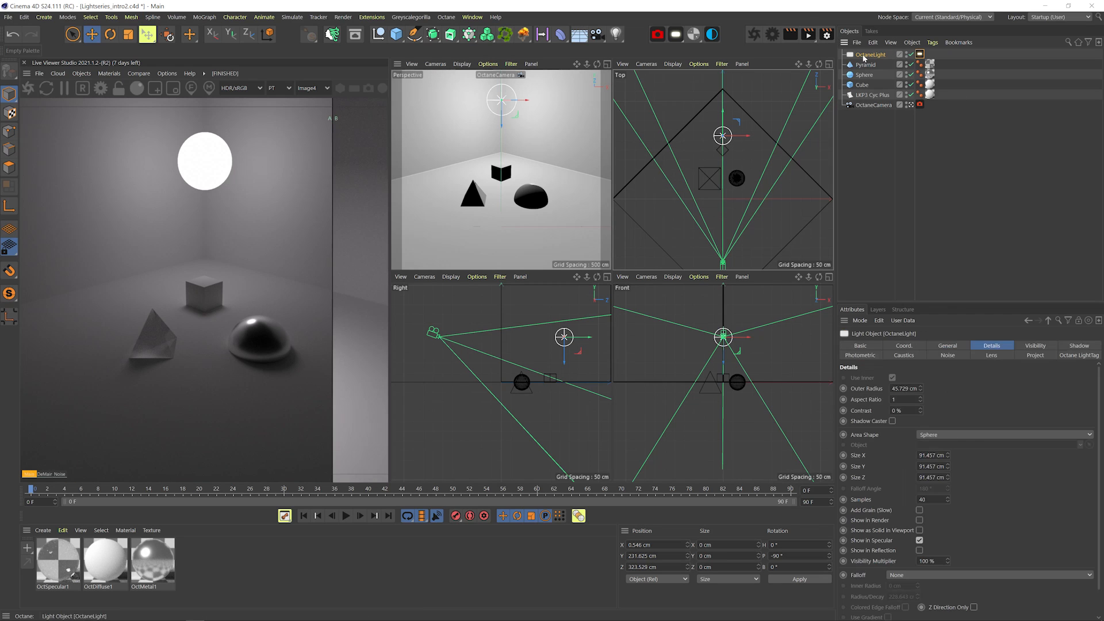
{"action": "left_click", "coordinate": [952, 434]}
{"action": "left_click", "coordinate": [939, 512]}
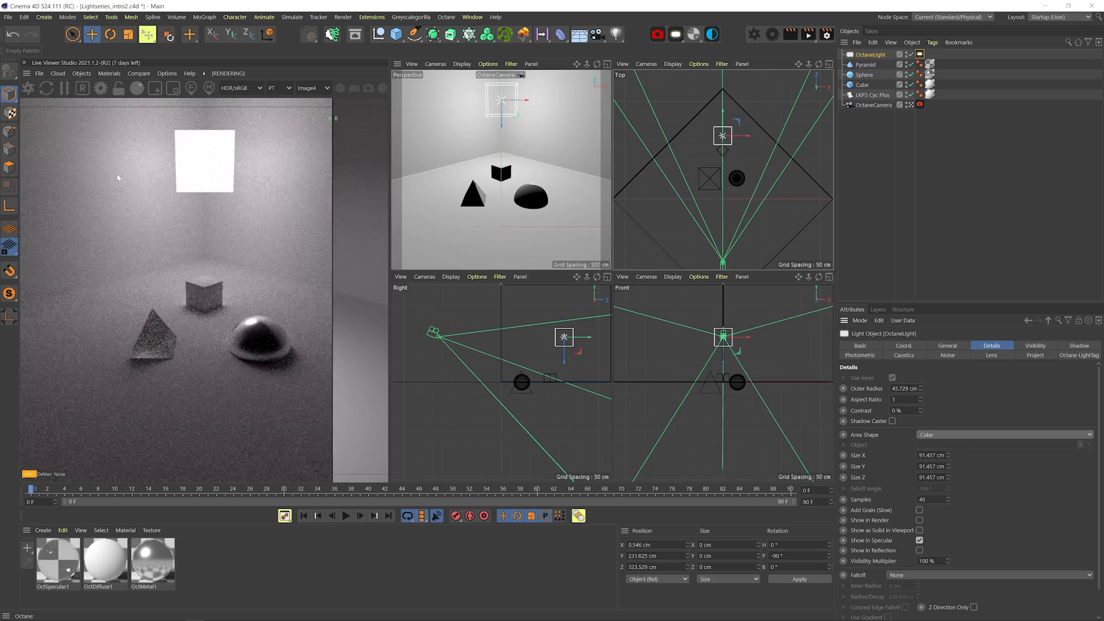
{"action": "left_click", "coordinate": [931, 435]}
{"action": "left_click", "coordinate": [945, 486]}
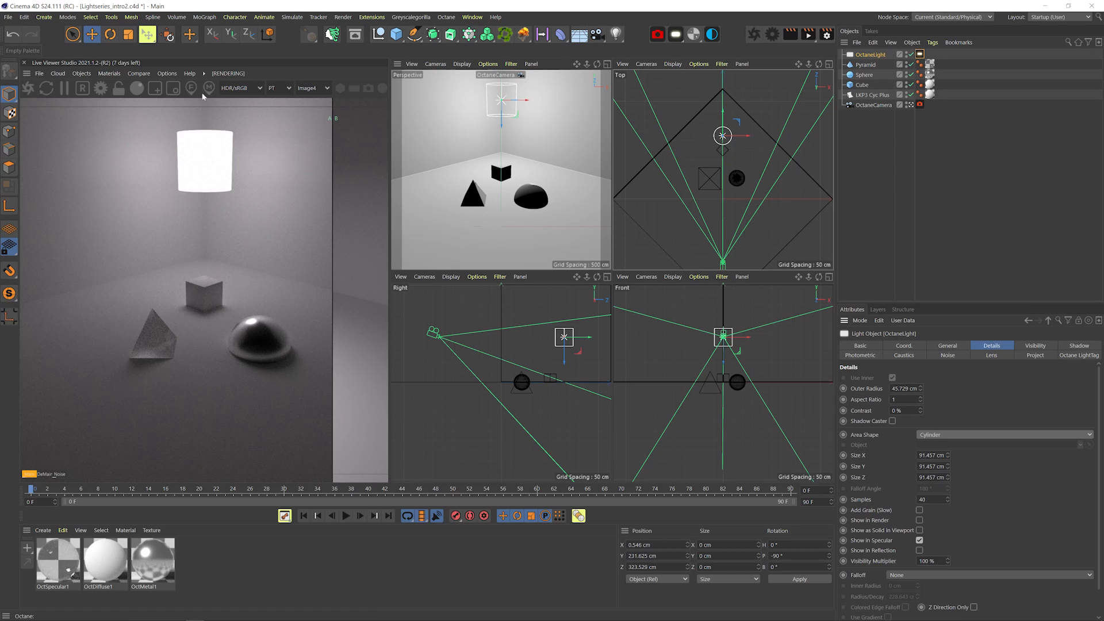
- Set the light's area shape to Disc and its power to 100
{"action": "left_click", "coordinate": [934, 436]}
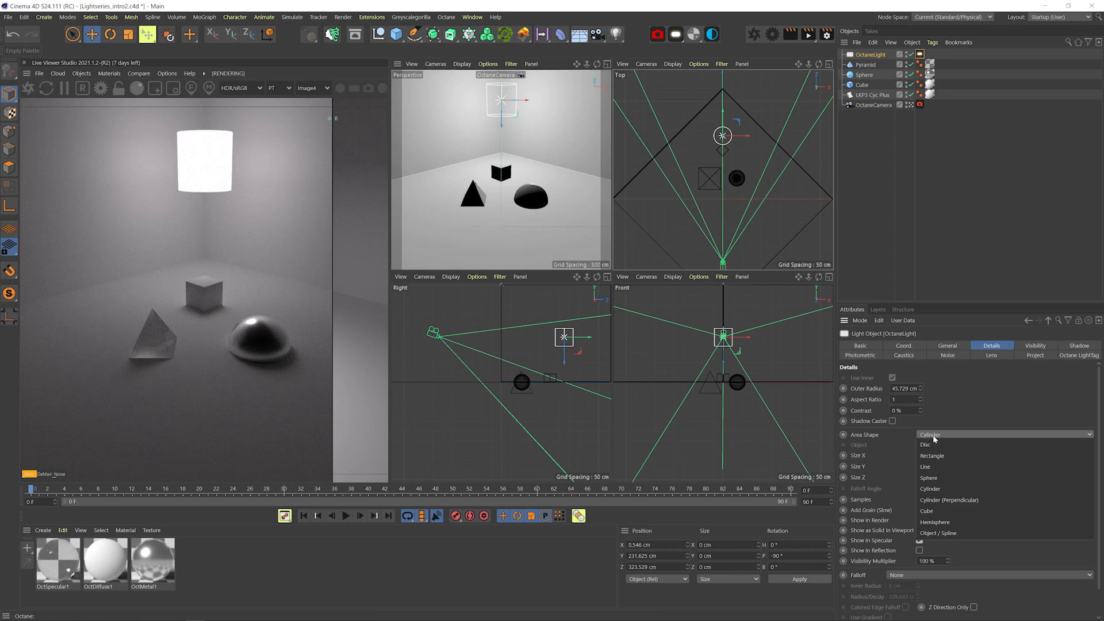
{"action": "left_click", "coordinate": [925, 445]}
{"action": "left_click", "coordinate": [921, 54]}
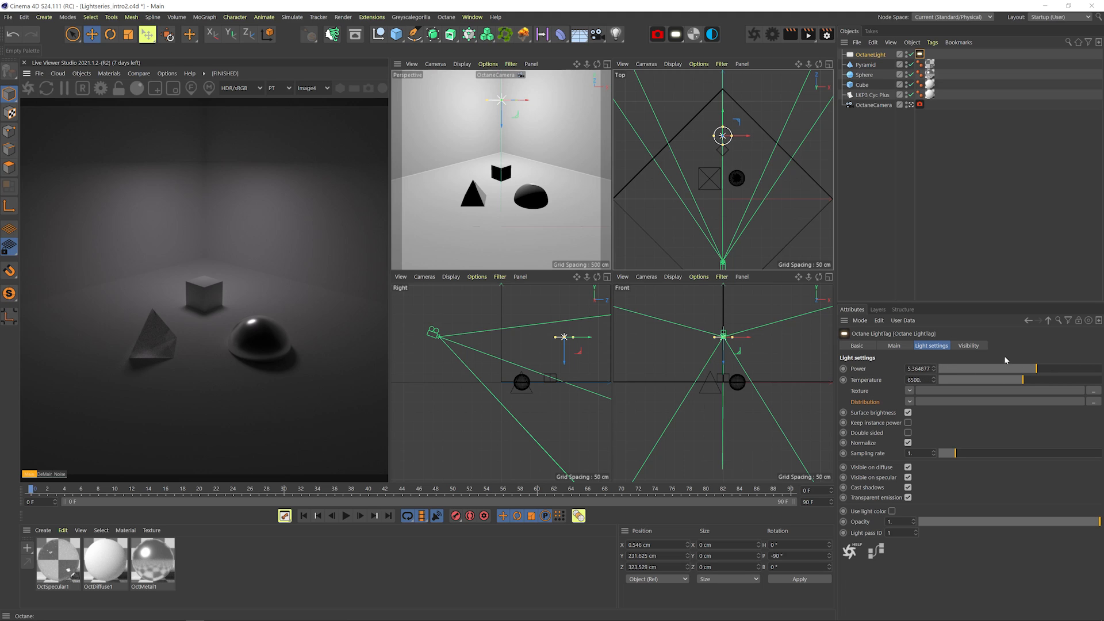
{"action": "left_click_drag", "start_coordinate": [1038, 371], "coordinate": [1068, 369]}
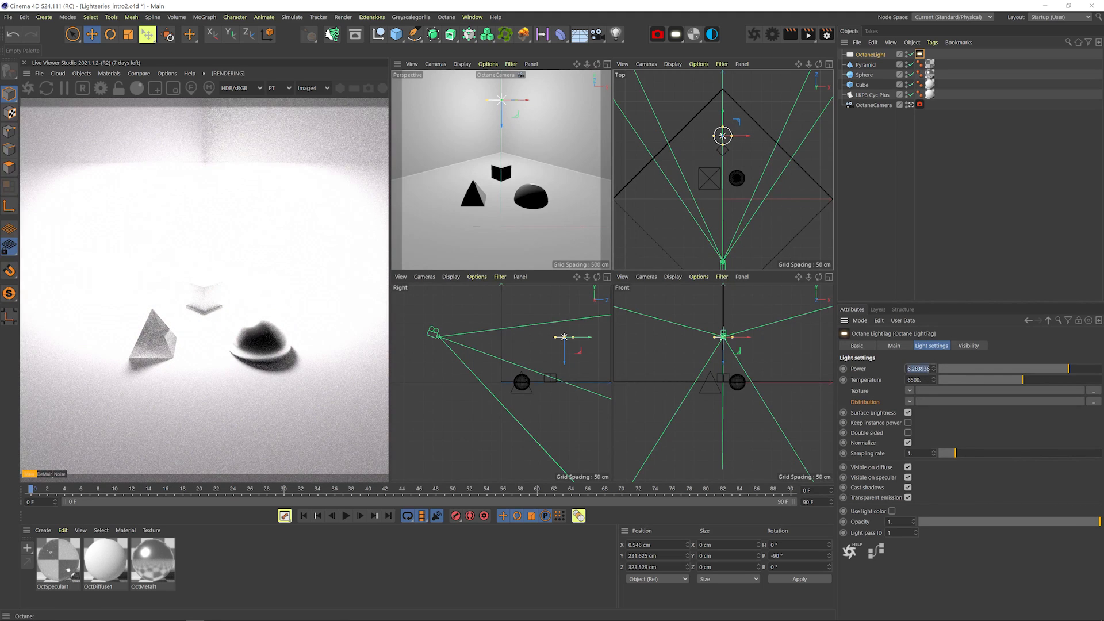
{"action": "type", "text": "100"}
{"action": "key", "text": "Return"}
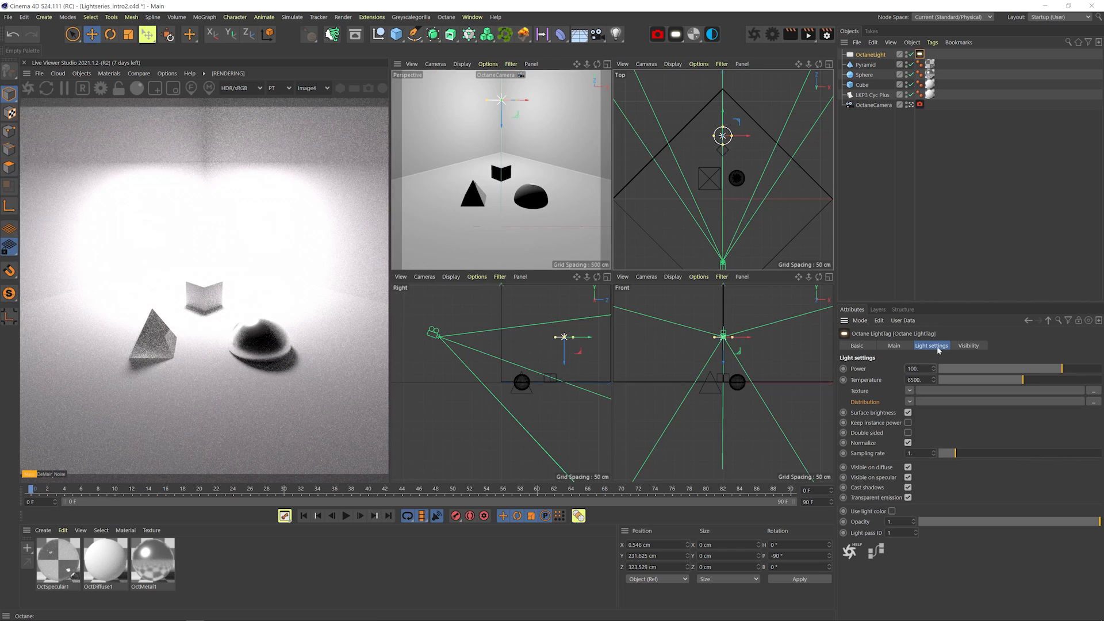
- Lower the light's power to about 19.19, try a temperature of 12000, and set the temperature to 6000
{"action": "left_click_drag", "start_coordinate": [1059, 369], "coordinate": [1047, 369]}
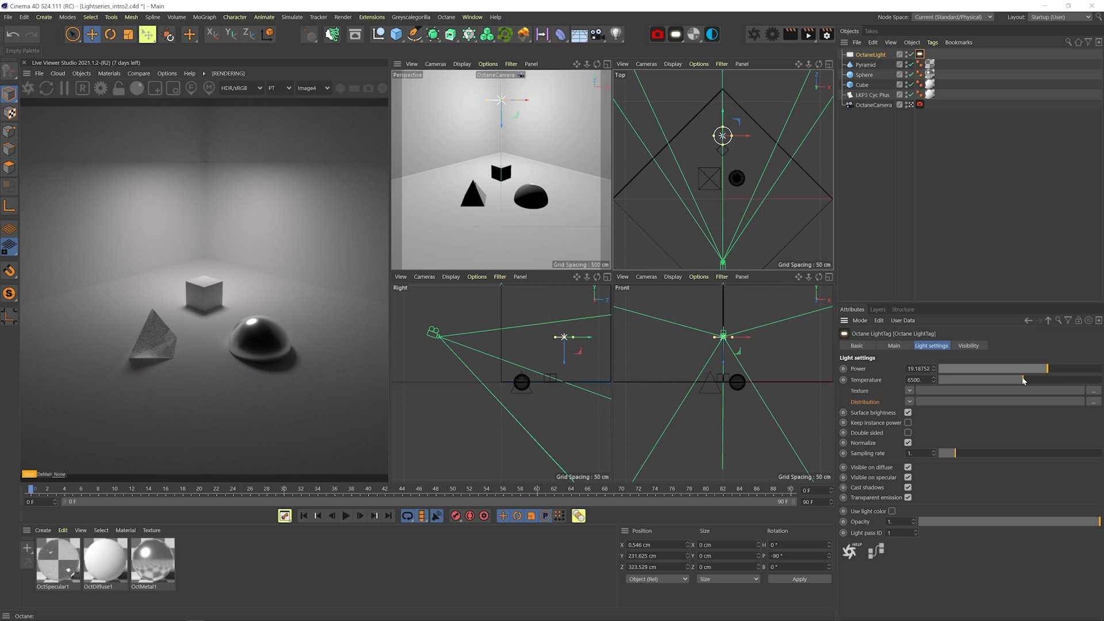
{"action": "left_click_drag", "start_coordinate": [1023, 379], "coordinate": [1090, 370]}
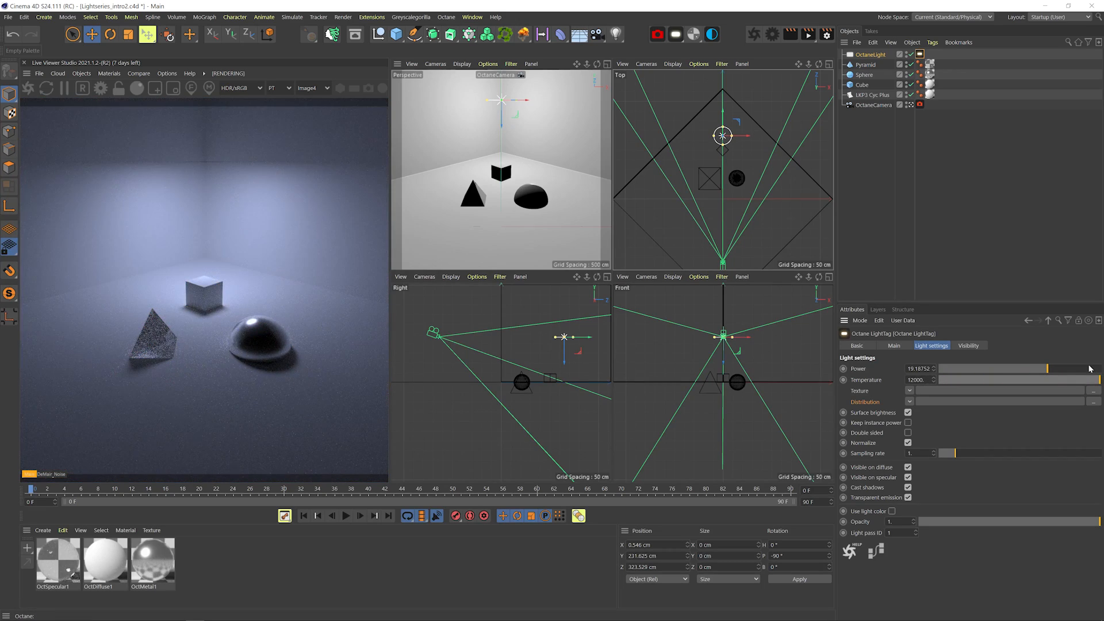
{"action": "mouse_move", "coordinate": [1023, 381]}
{"action": "left_mouse_down"}
{"action": "mouse_move", "coordinate": [1013, 381]}
{"action": "mouse_move", "coordinate": [1025, 381]}
{"action": "left_mouse_up"}
{"action": "left_click_drag", "start_coordinate": [929, 380], "coordinate": [843, 384]}
{"action": "type", "text": "6000"}
{"action": "key", "text": "Return"}
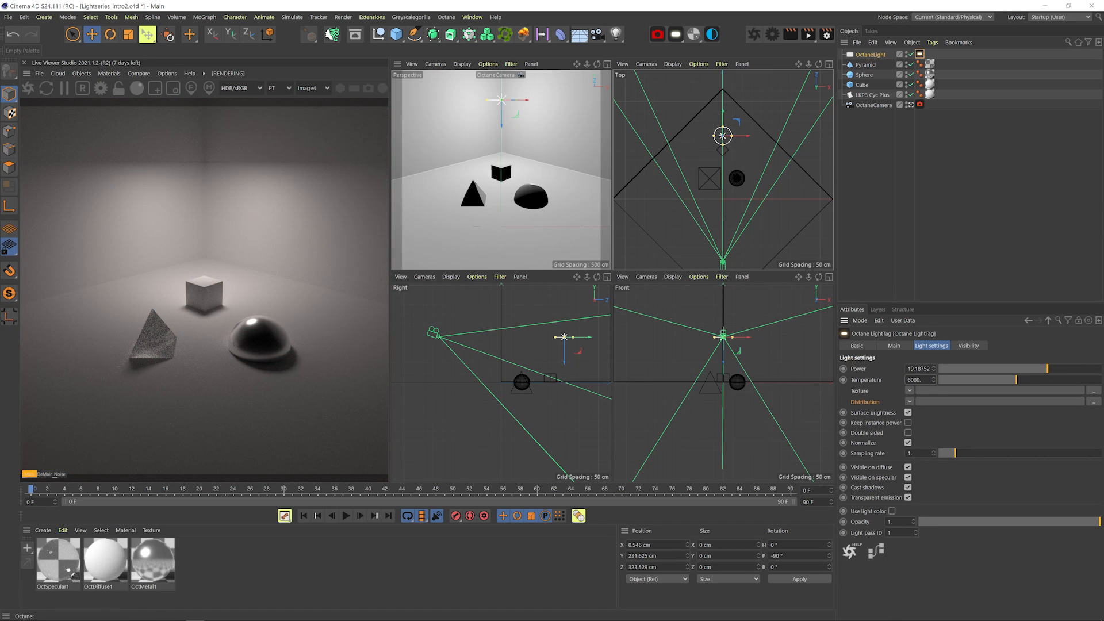
- Assign an RgbSpectrum texture to the light and make its colour green, about 0.31, 0.9, 0.19
{"action": "left_click", "coordinate": [907, 390]}
{"action": "mouse_move", "coordinate": [933, 303]}
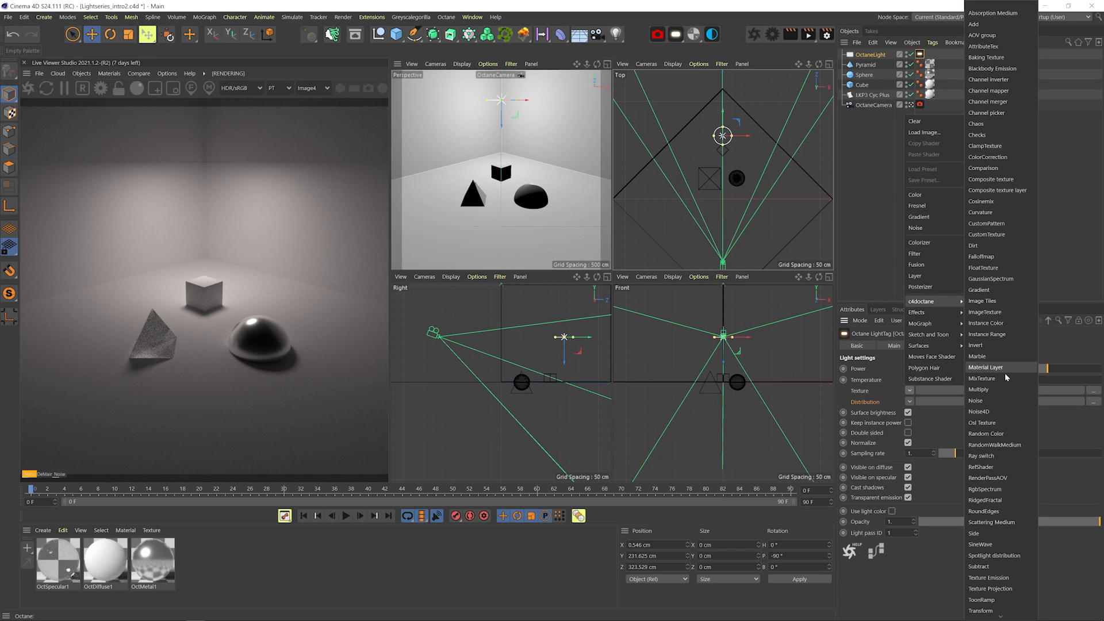
{"action": "left_click", "coordinate": [1004, 487]}
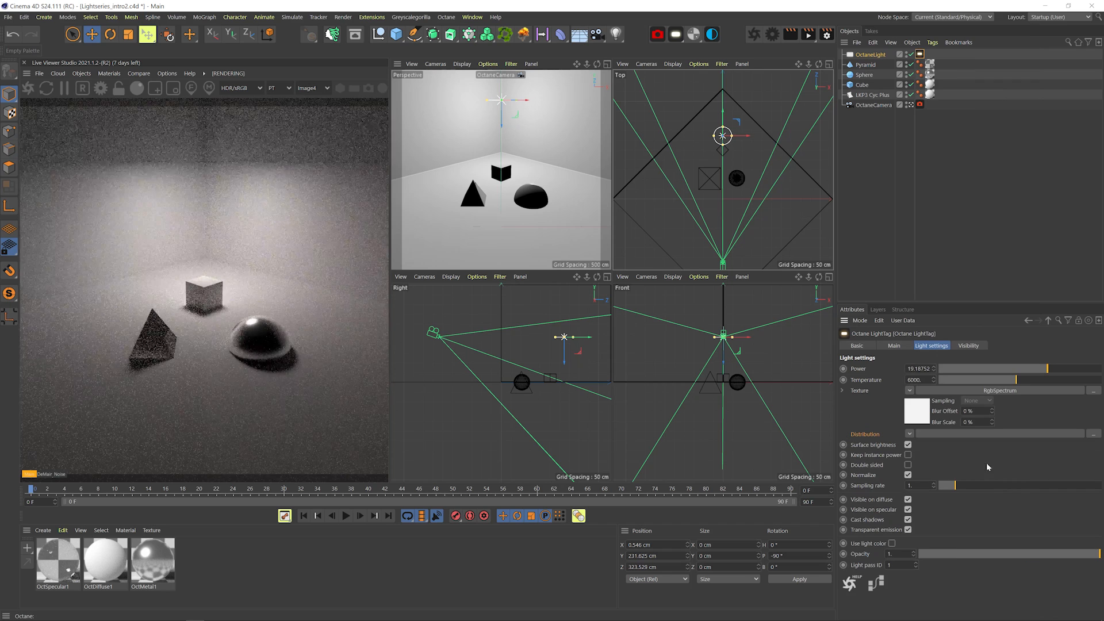
{"action": "left_click", "coordinate": [915, 404]}
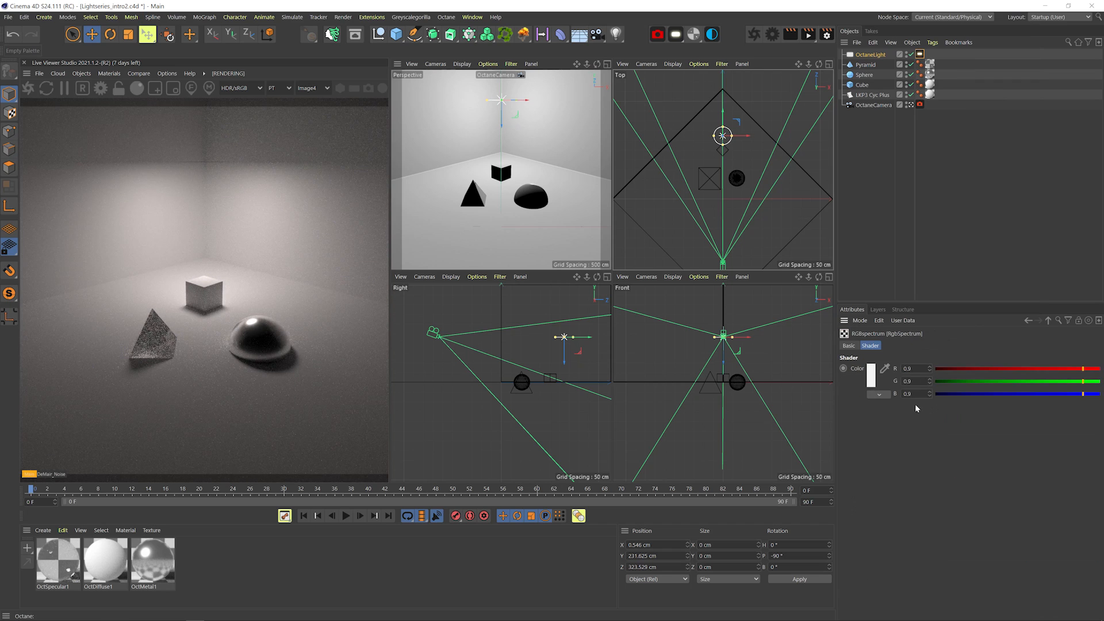
{"action": "left_click", "coordinate": [881, 391]}
{"action": "left_click", "coordinate": [880, 390]}
{"action": "left_click", "coordinate": [857, 417]}
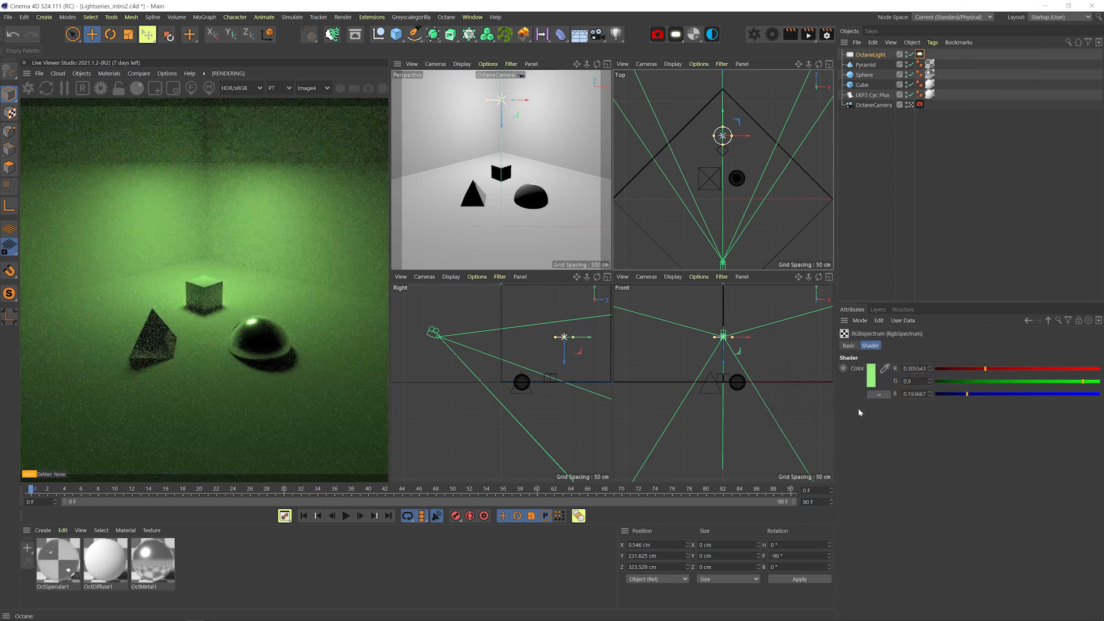
- Try temperatures of about 2091 and 12000 on the green-textured light and reset the value to 6000
{"action": "left_click", "coordinate": [1048, 321]}
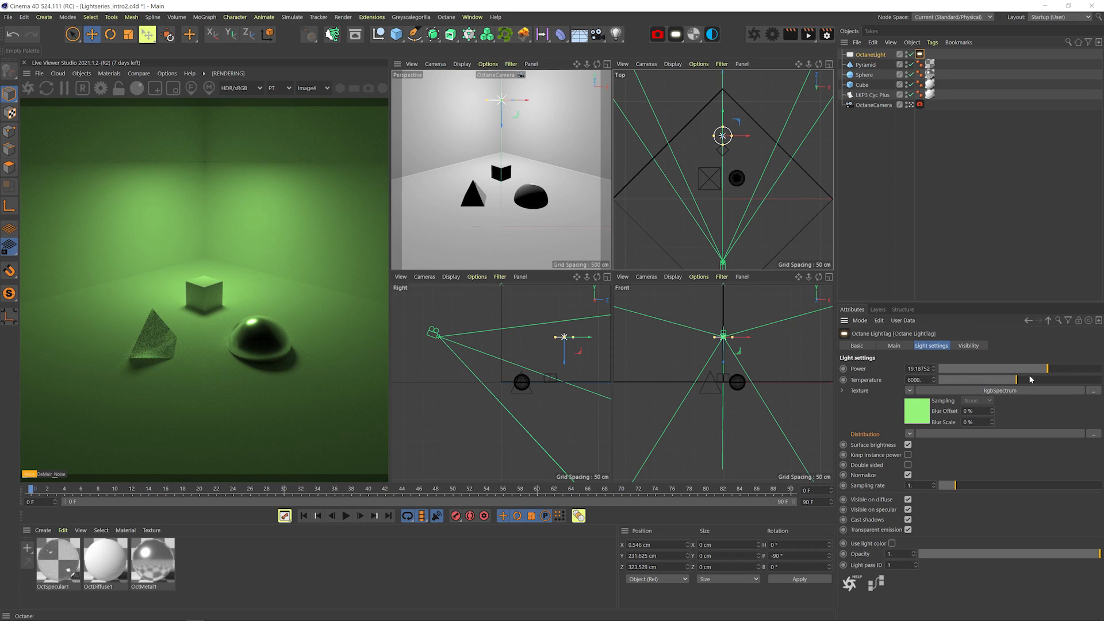
{"action": "left_click_drag", "start_coordinate": [1031, 380], "coordinate": [964, 381]}
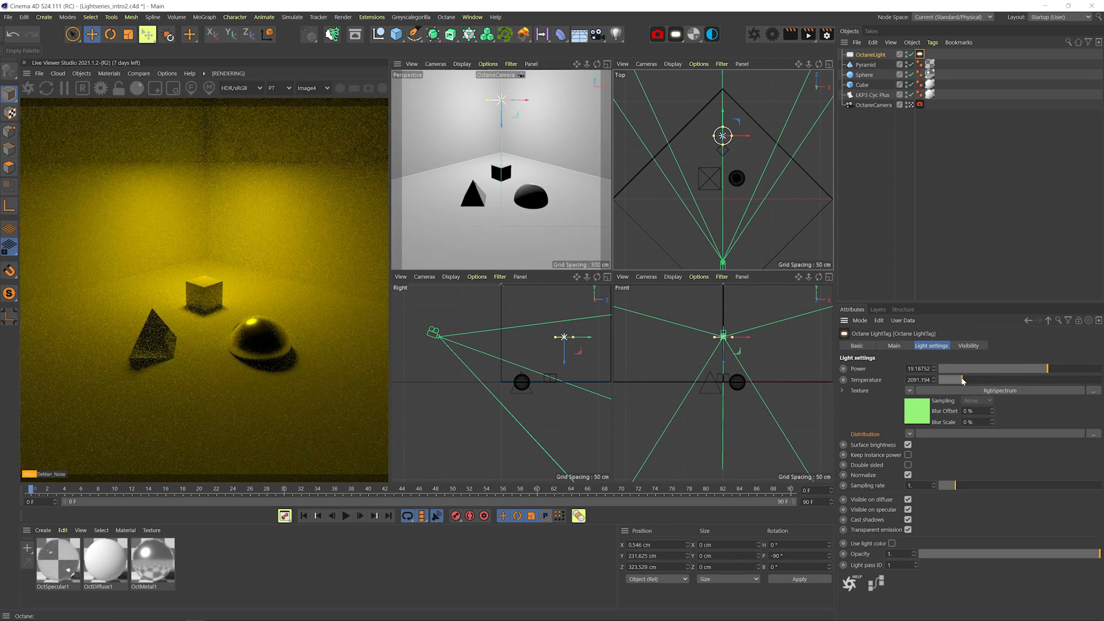
{"action": "left_click_drag", "start_coordinate": [962, 380], "coordinate": [1100, 382]}
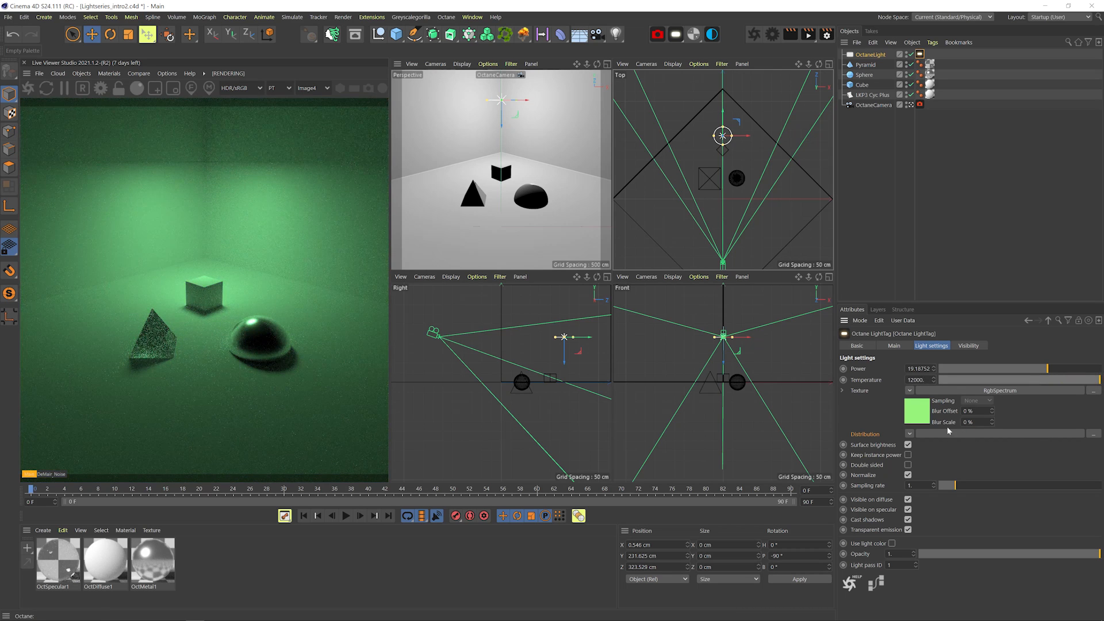
{"action": "left_click_drag", "start_coordinate": [924, 380], "coordinate": [820, 381]}
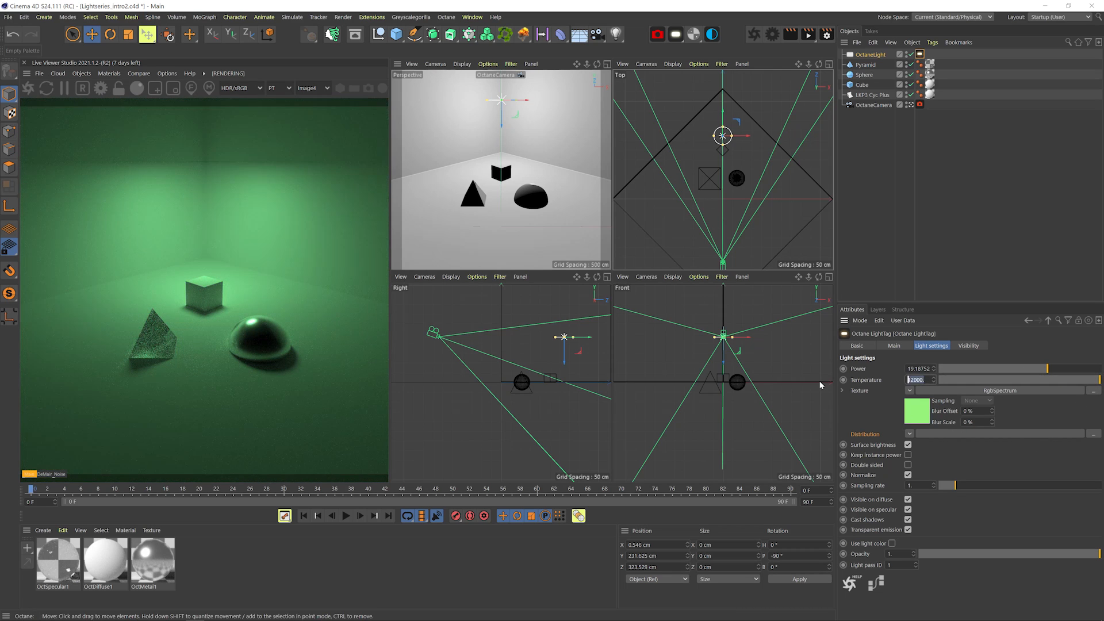
{"action": "type", "text": "6000"}
{"action": "key", "text": "Return"}
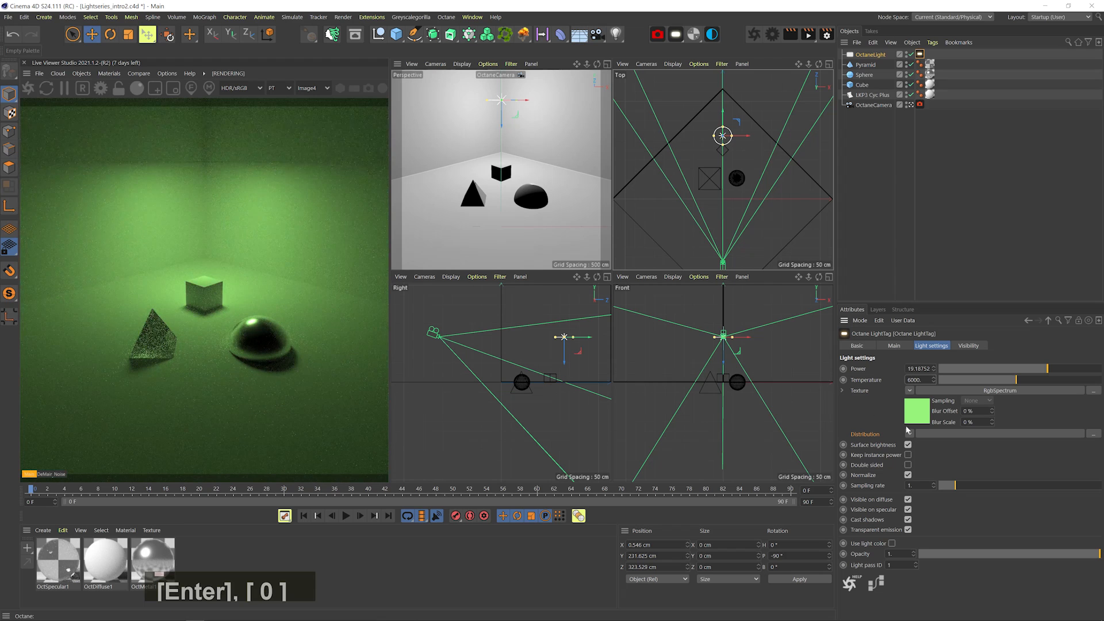
- Replace the light's texture with an ImageTexture that loads Watercolor_Background_246.jpg
{"action": "left_click", "coordinate": [911, 390]}
{"action": "mouse_move", "coordinate": [938, 303]}
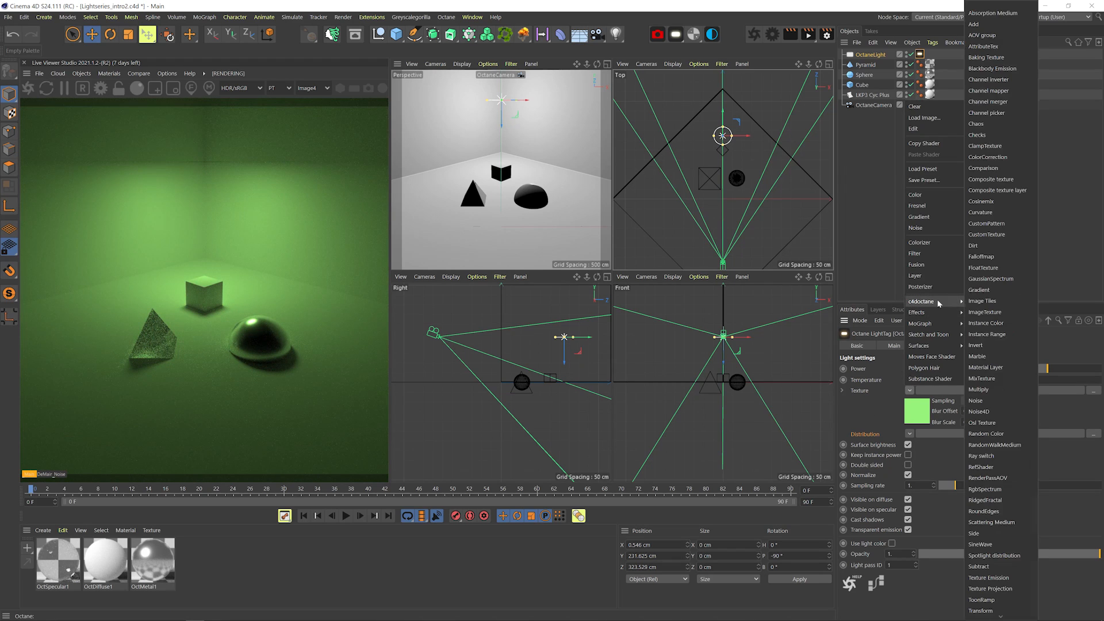
{"action": "left_click", "coordinate": [984, 311]}
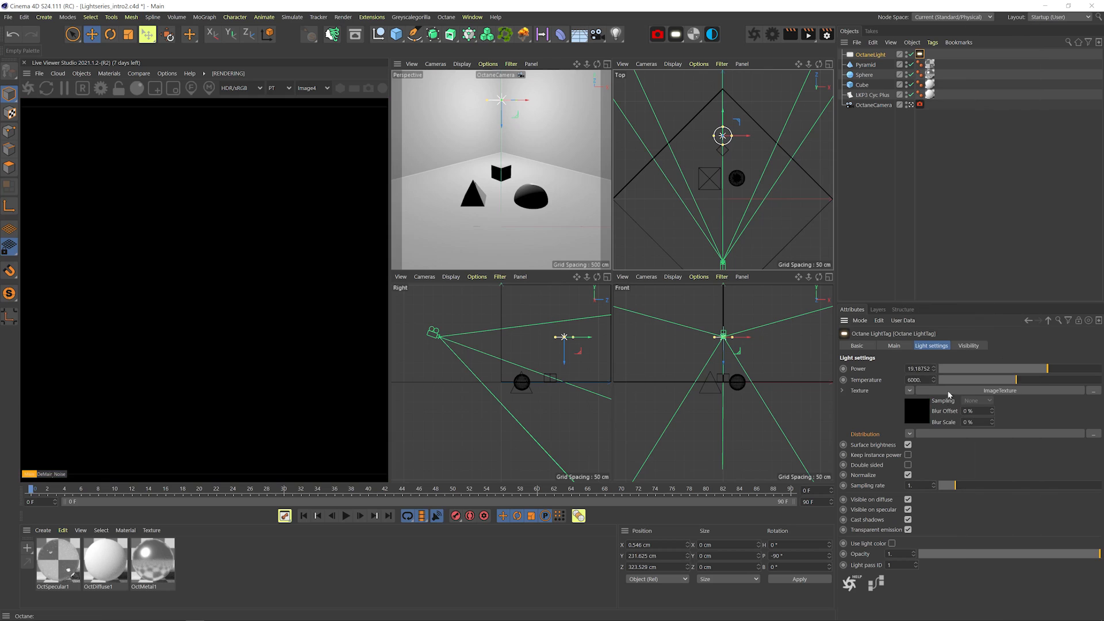
{"action": "left_click", "coordinate": [1093, 368]}
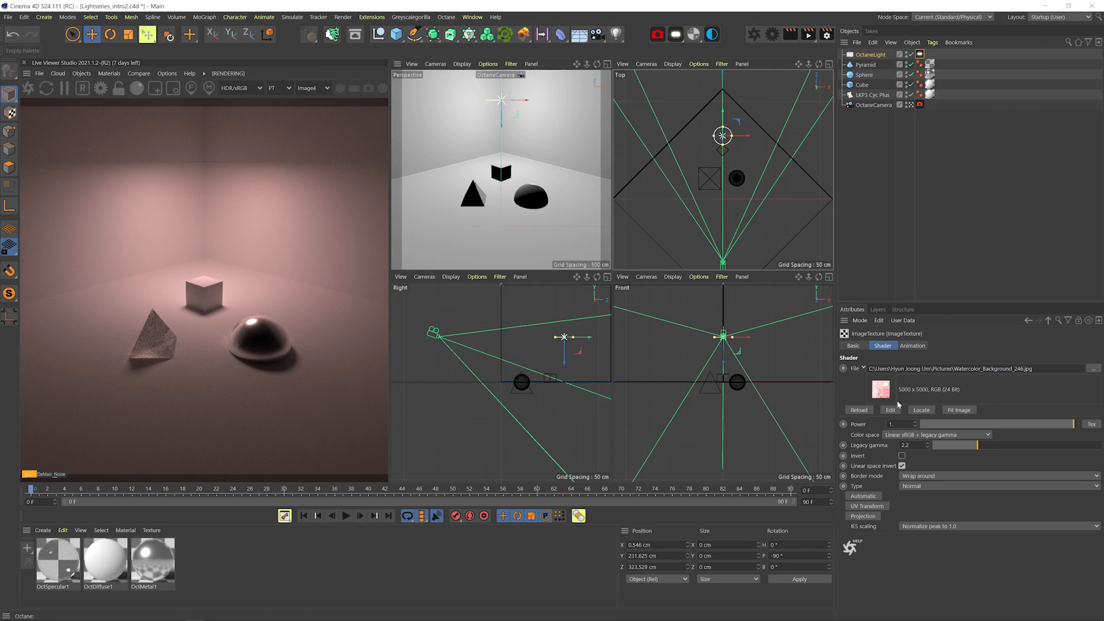
- Add a projection to the image texture and set it to XYZ to UVW
{"action": "left_click", "coordinate": [861, 518]}
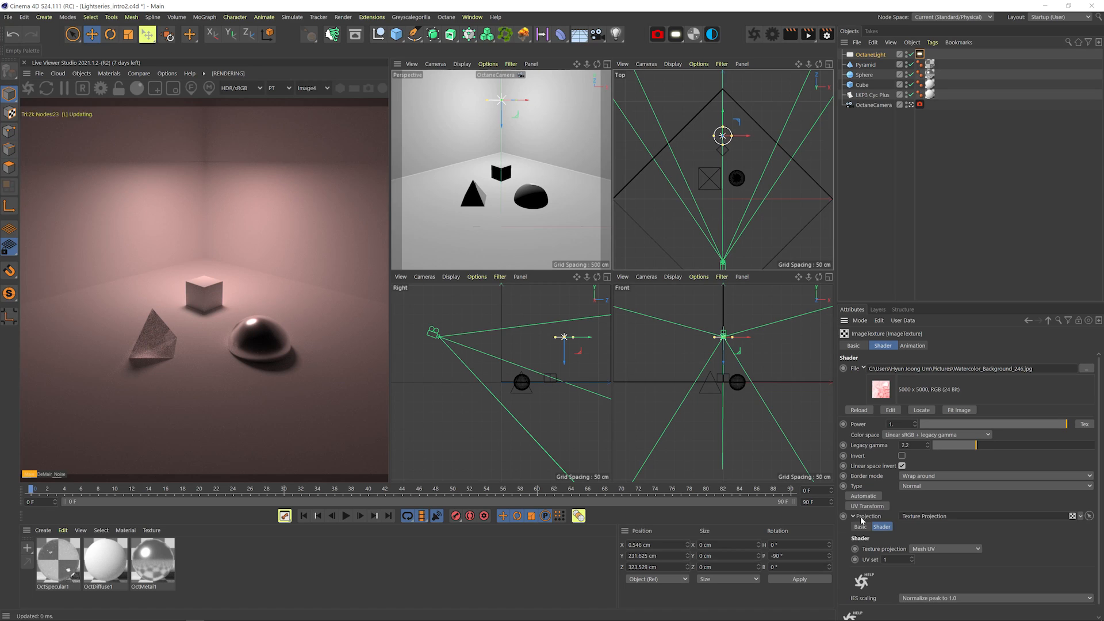
{"action": "left_click", "coordinate": [945, 548]}
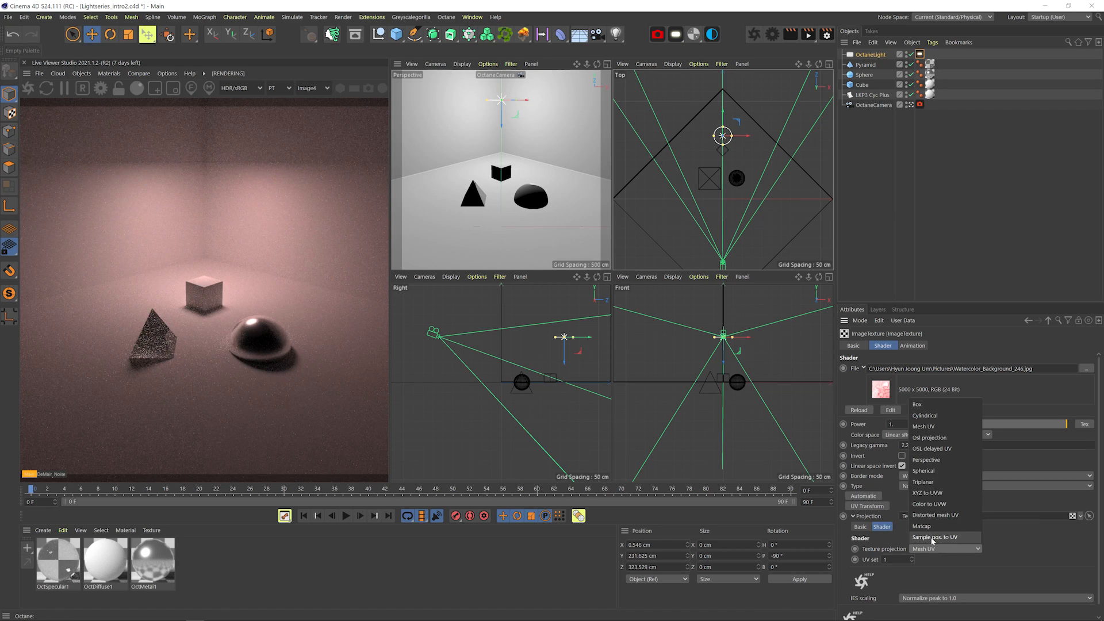
{"action": "left_click", "coordinate": [928, 493]}
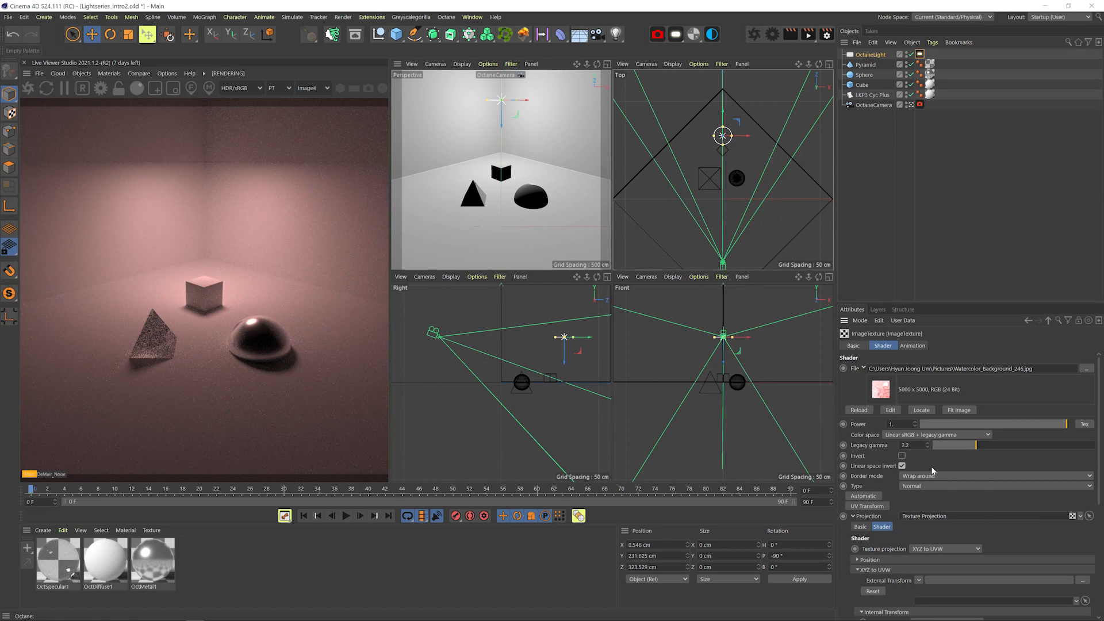
- Rotate the area light to a pitch of about -16° and back down to about -92°
{"action": "left_click", "coordinate": [888, 54]}
{"action": "key", "text": "r"}
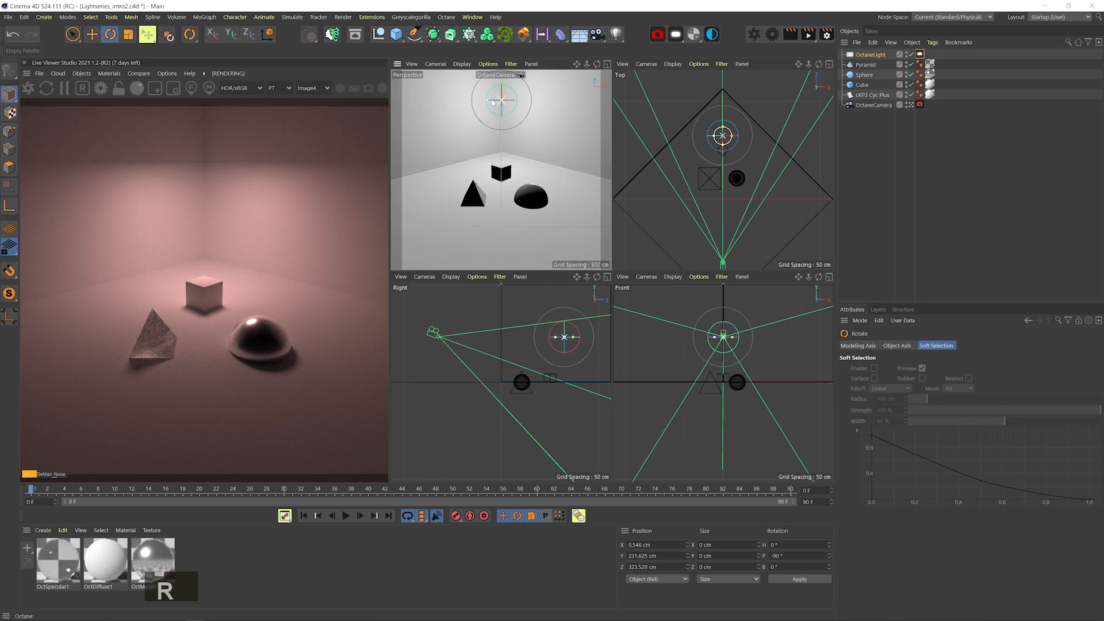
{"action": "left_click_drag", "start_coordinate": [505, 82], "coordinate": [491, 186]}
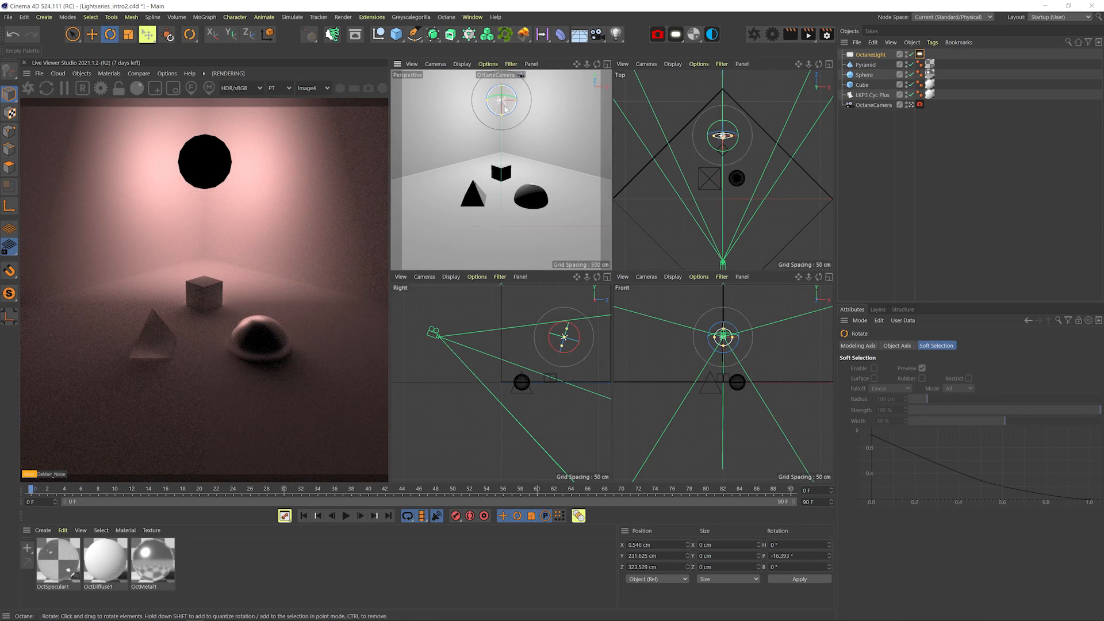
{"action": "left_click_drag", "start_coordinate": [501, 111], "coordinate": [501, 9]}
- Clear the image texture from the light tag's settings
{"action": "left_click", "coordinate": [887, 54]}
{"action": "left_click", "coordinate": [919, 54]}
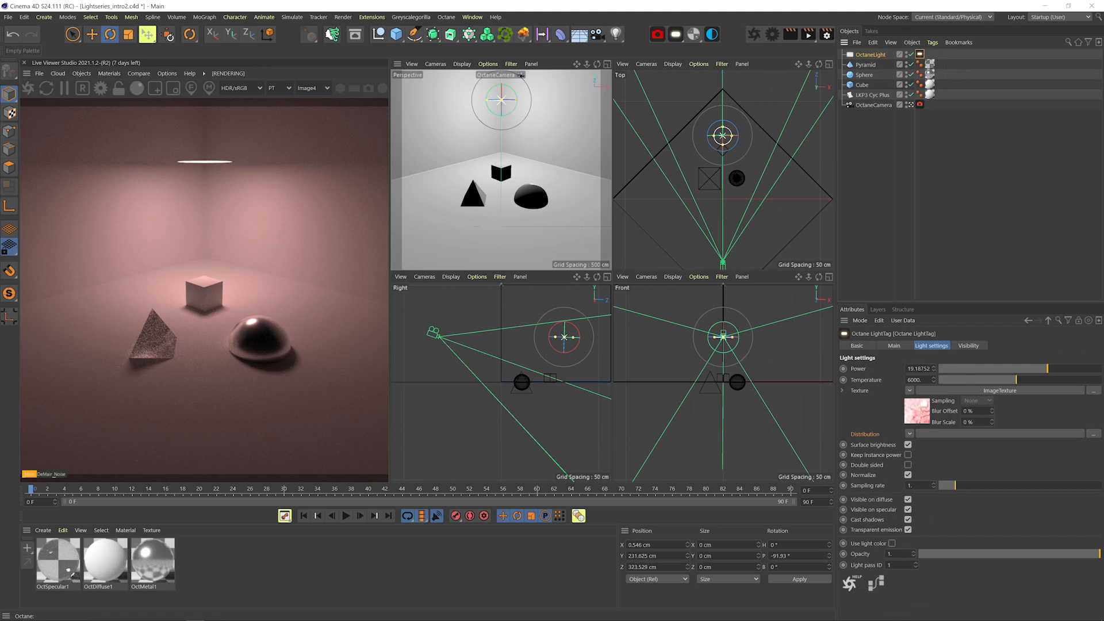
{"action": "left_click", "coordinate": [910, 390]}
{"action": "left_click", "coordinate": [914, 92]}
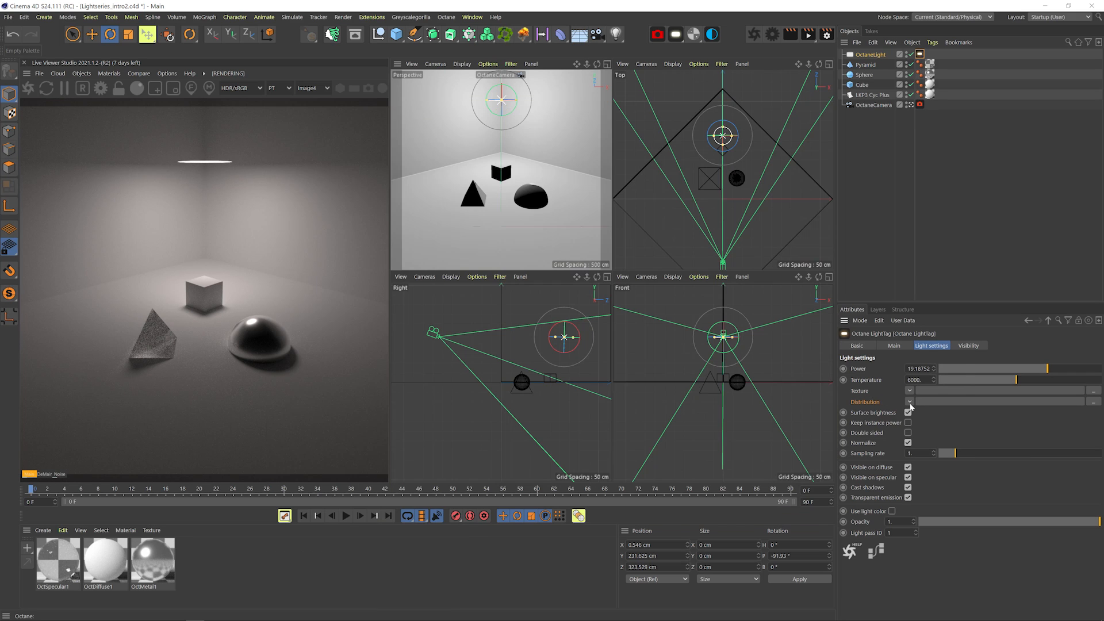
- Assign an Octane Noise to the light's distribution with contrast about 127.5, 13 octaves and omega about 0.32
{"action": "left_click", "coordinate": [909, 401]}
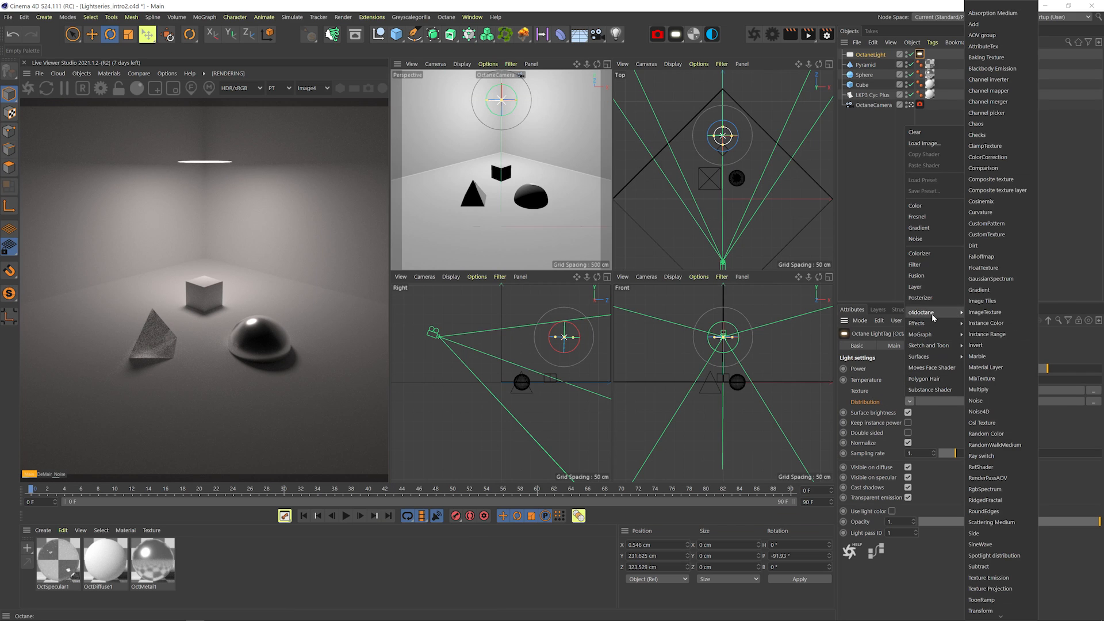
{"action": "left_click", "coordinate": [1006, 311]}
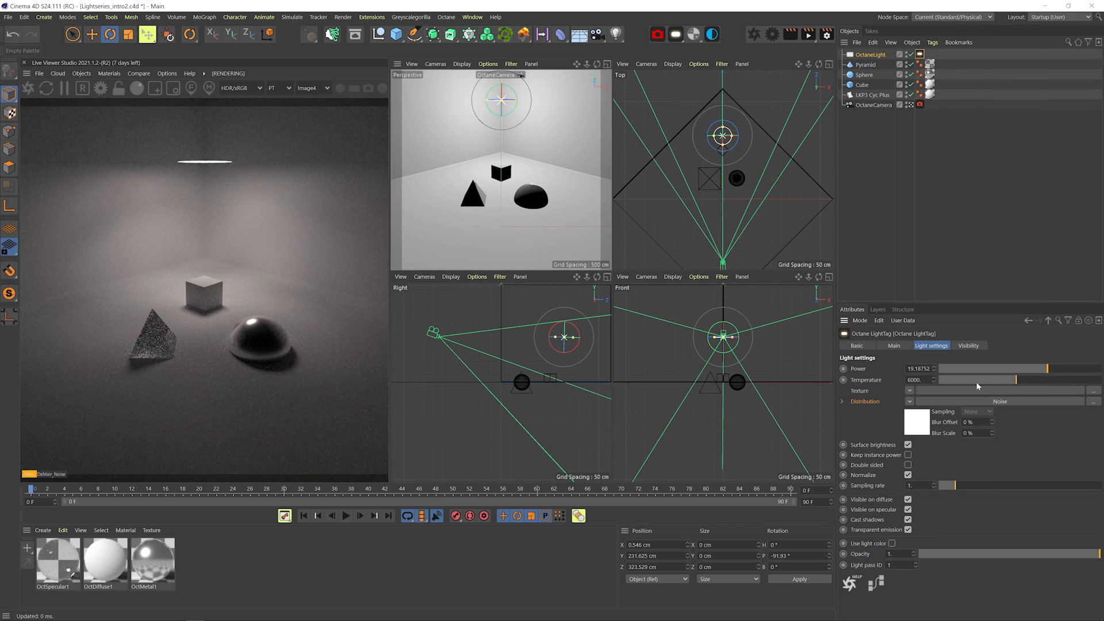
{"action": "left_click", "coordinate": [910, 423]}
{"action": "left_click_drag", "start_coordinate": [982, 432], "coordinate": [1099, 435]}
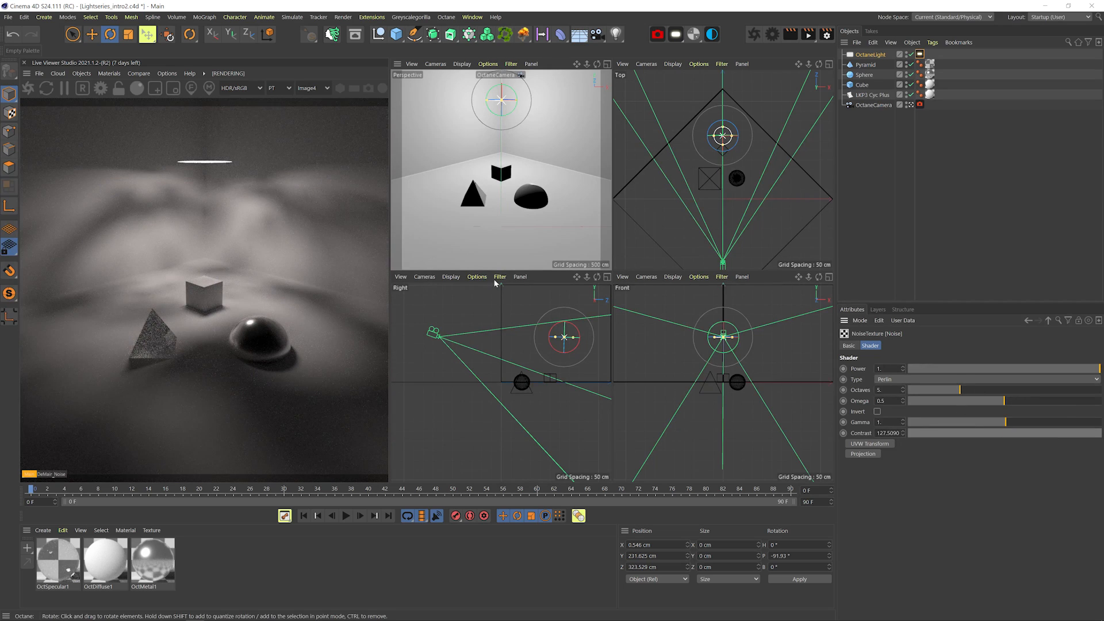
{"action": "left_click", "coordinate": [1058, 390]}
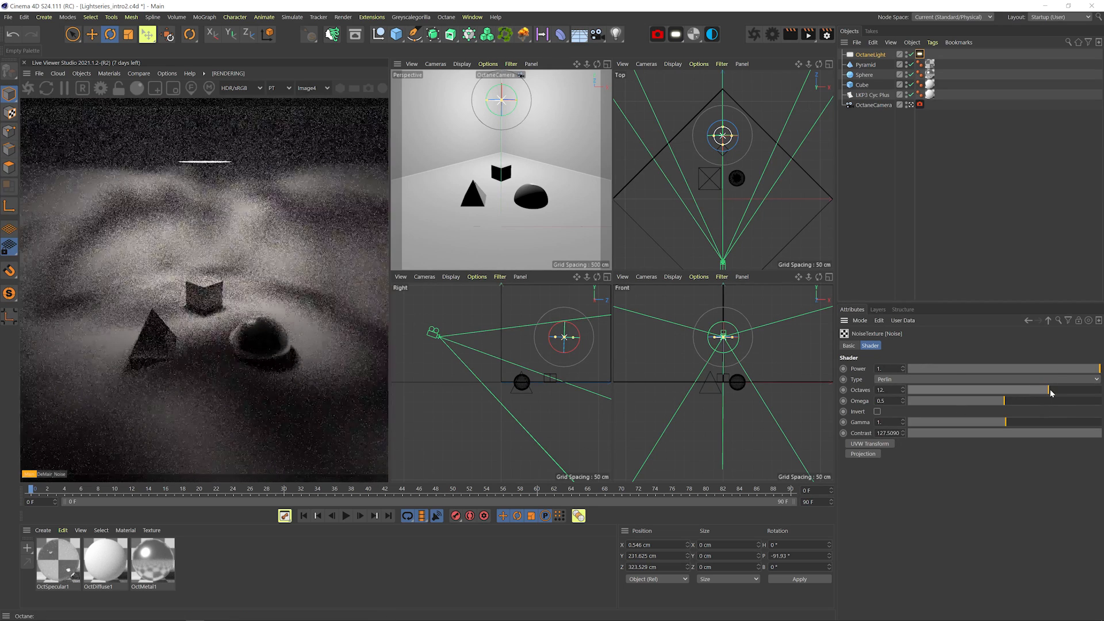
{"action": "left_click", "coordinate": [969, 400]}
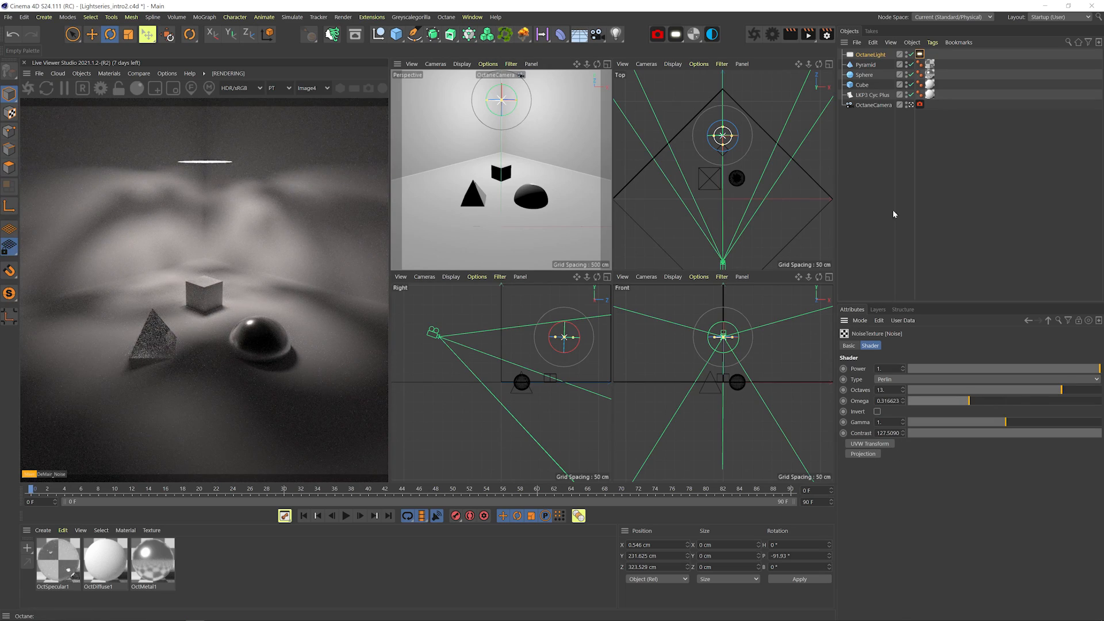
- Set the noise's texture projection to XYZ to UVW and tilt the area light to a pitch of about -74°
{"action": "mouse_move", "coordinate": [501, 93]}
{"action": "left_mouse_down"}
{"action": "mouse_move", "coordinate": [495, 138]}
{"action": "mouse_move", "coordinate": [489, 99]}
{"action": "left_mouse_up"}
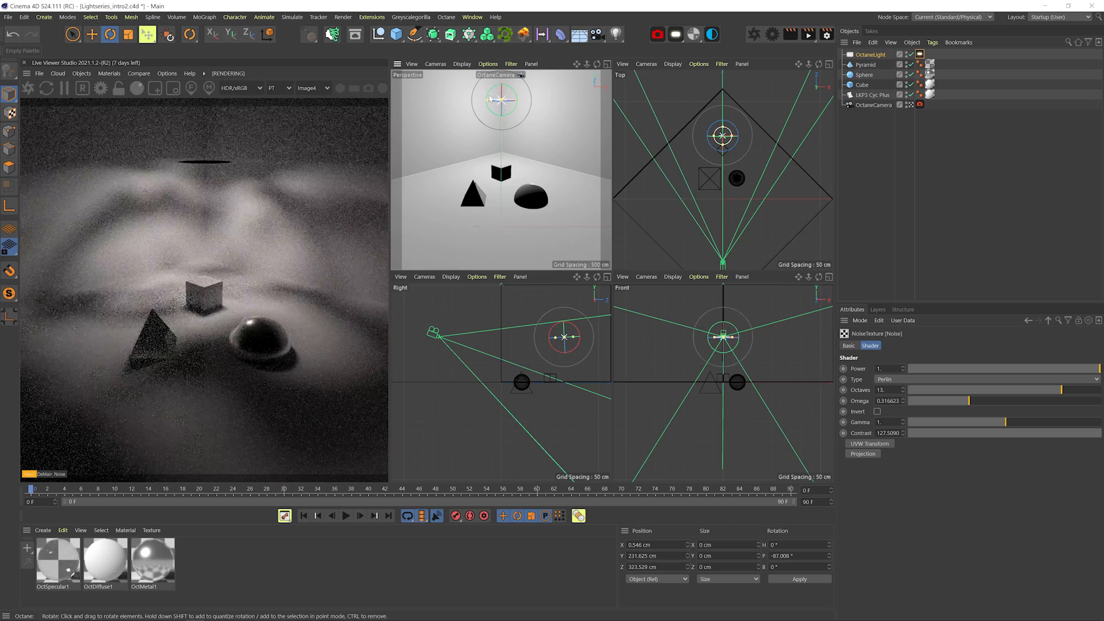
{"action": "left_click", "coordinate": [863, 453]}
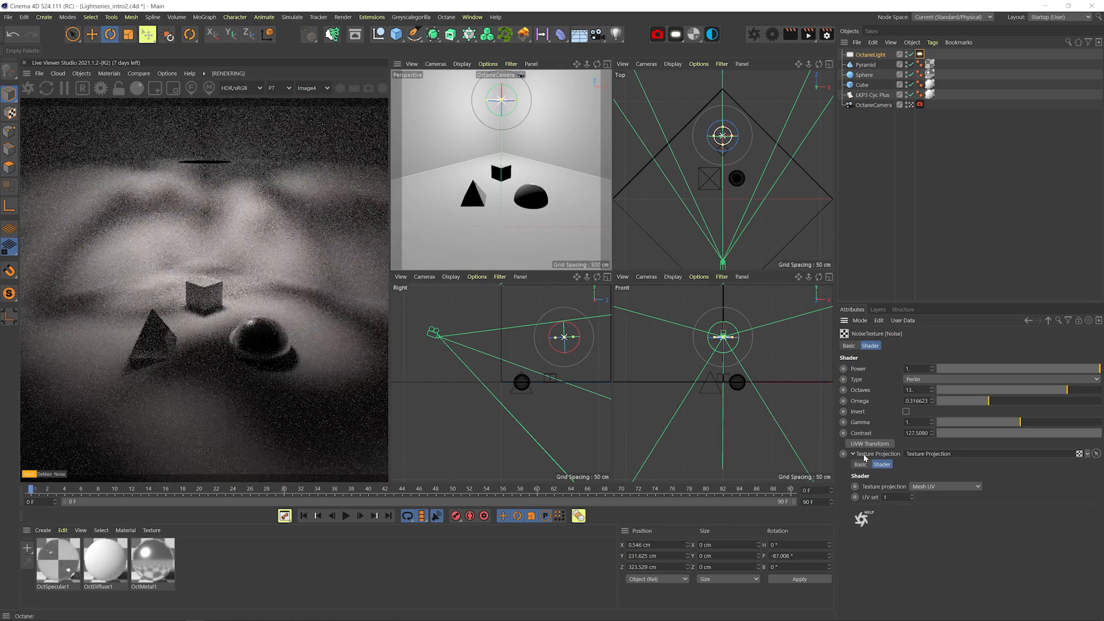
{"action": "left_click", "coordinate": [935, 485]}
{"action": "left_click", "coordinate": [934, 428]}
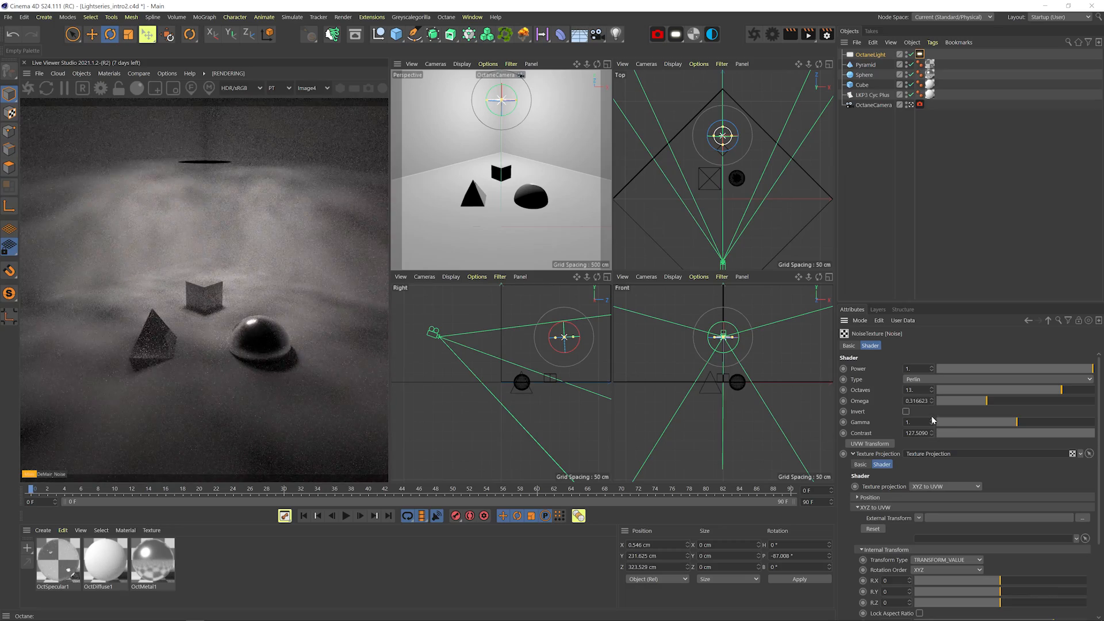
{"action": "mouse_move", "coordinate": [502, 91]}
{"action": "left_mouse_down"}
{"action": "mouse_move", "coordinate": [506, 120]}
{"action": "mouse_move", "coordinate": [504, 104]}
{"action": "left_mouse_up"}
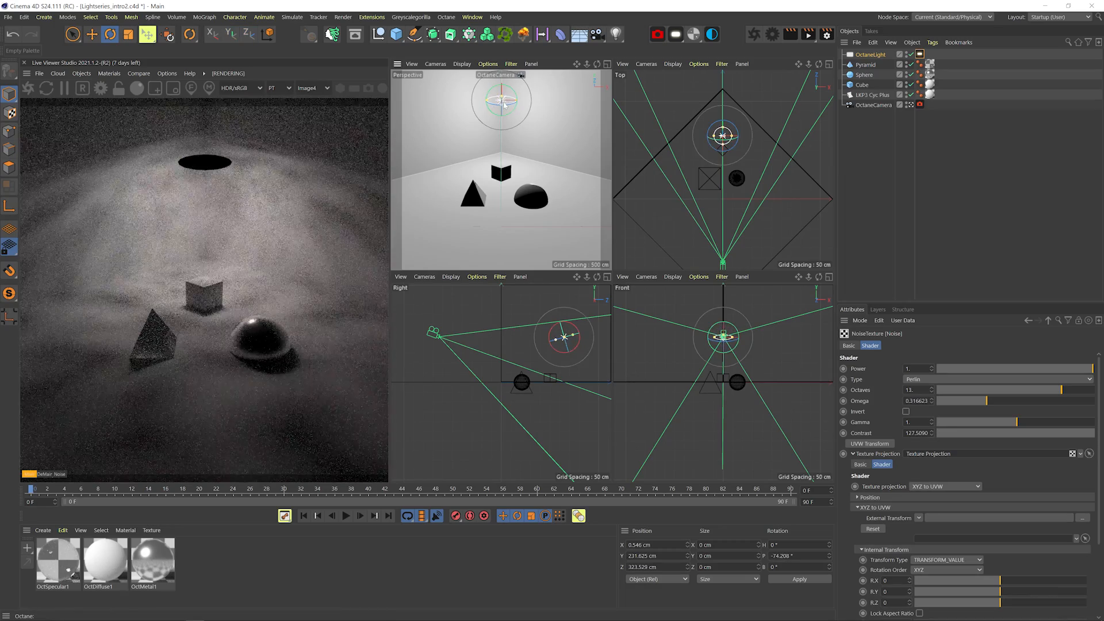
- Lock the noise projection's aspect ratio, scale it to about 3.24 and shift it about 1.17 in X
{"action": "scroll", "coordinate": [905, 546], "scroll_direction": "down", "scroll_amount": 5}
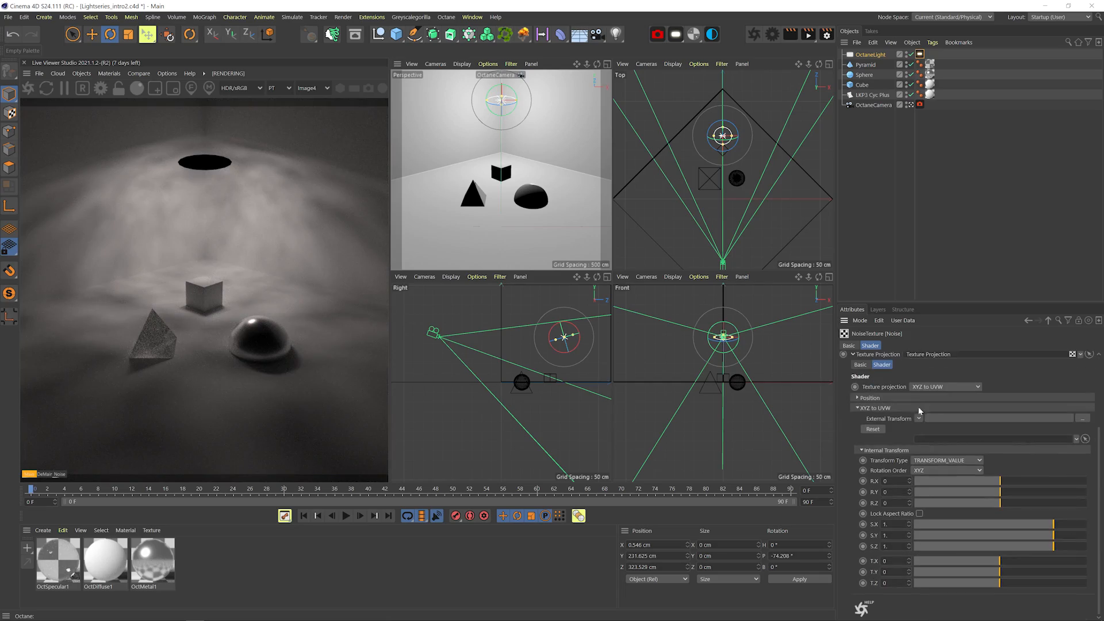
{"action": "left_click", "coordinate": [919, 514]}
{"action": "left_click_drag", "start_coordinate": [1053, 546], "coordinate": [1069, 523]}
{"action": "left_click_drag", "start_coordinate": [1003, 561], "coordinate": [1094, 540]}
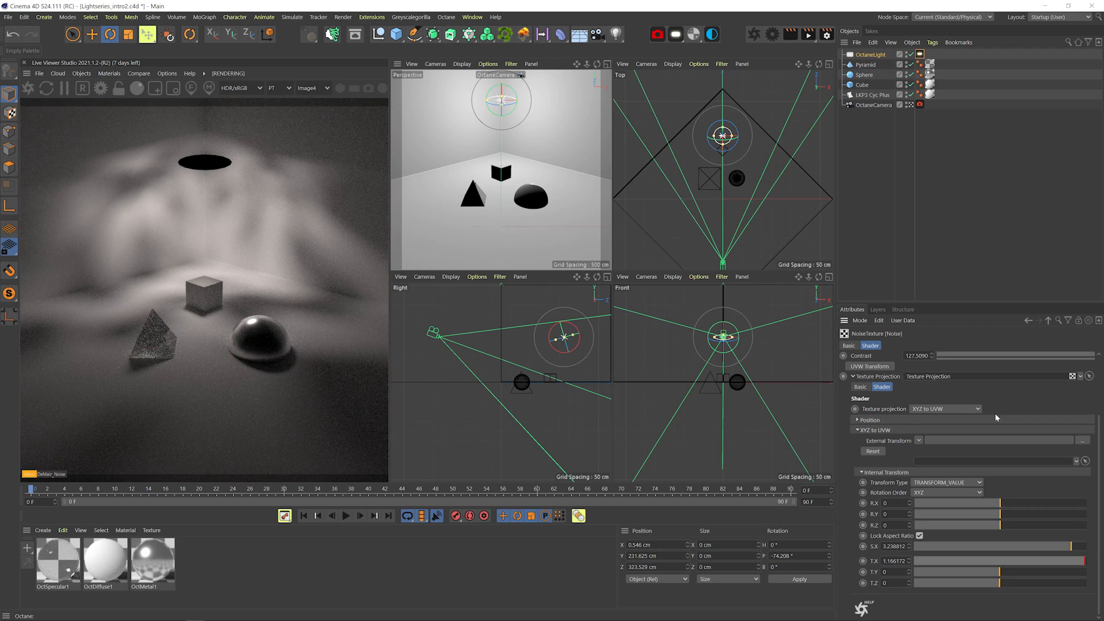
- Return to the light tag and replace the distribution noise with Noise4D
{"action": "scroll", "coordinate": [996, 417], "scroll_direction": "up", "scroll_amount": 3}
{"action": "left_click", "coordinate": [1048, 321]}
{"action": "left_click", "coordinate": [909, 401]}
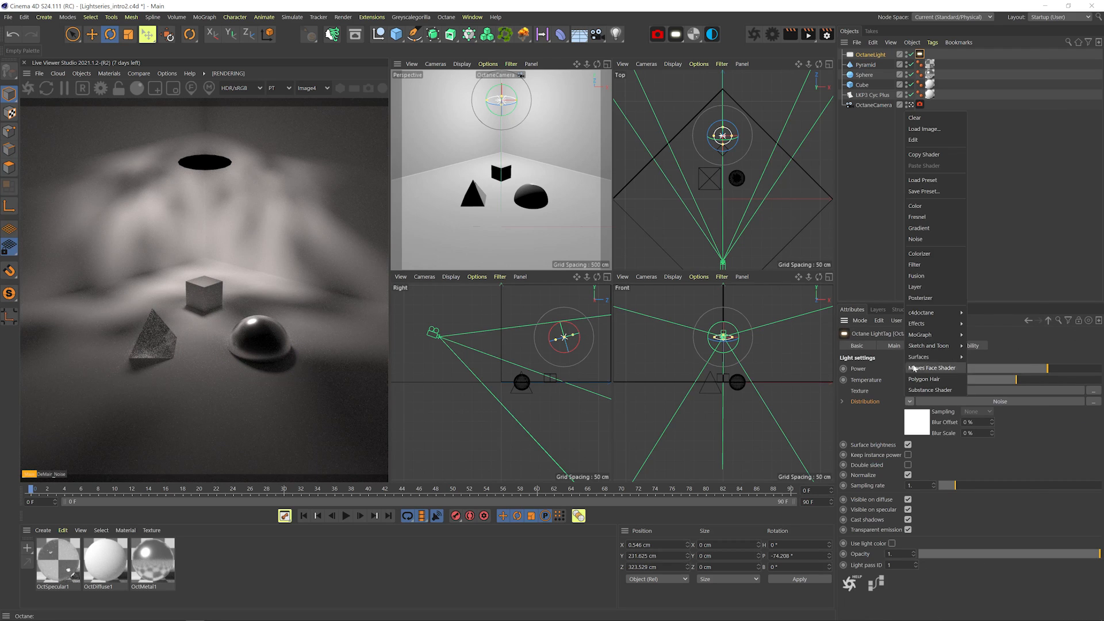
{"action": "mouse_move", "coordinate": [929, 315]}
{"action": "left_click", "coordinate": [978, 411]}
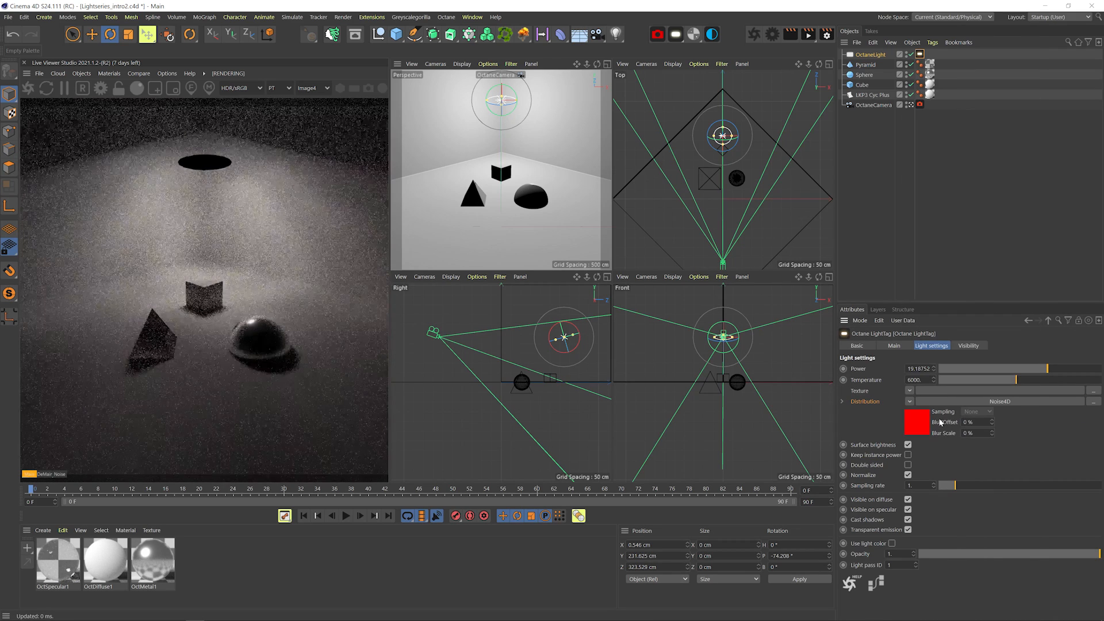
- Try the Fire noise type on the light's Noise4D distribution, and switch it to Hama
{"action": "left_click", "coordinate": [923, 441]}
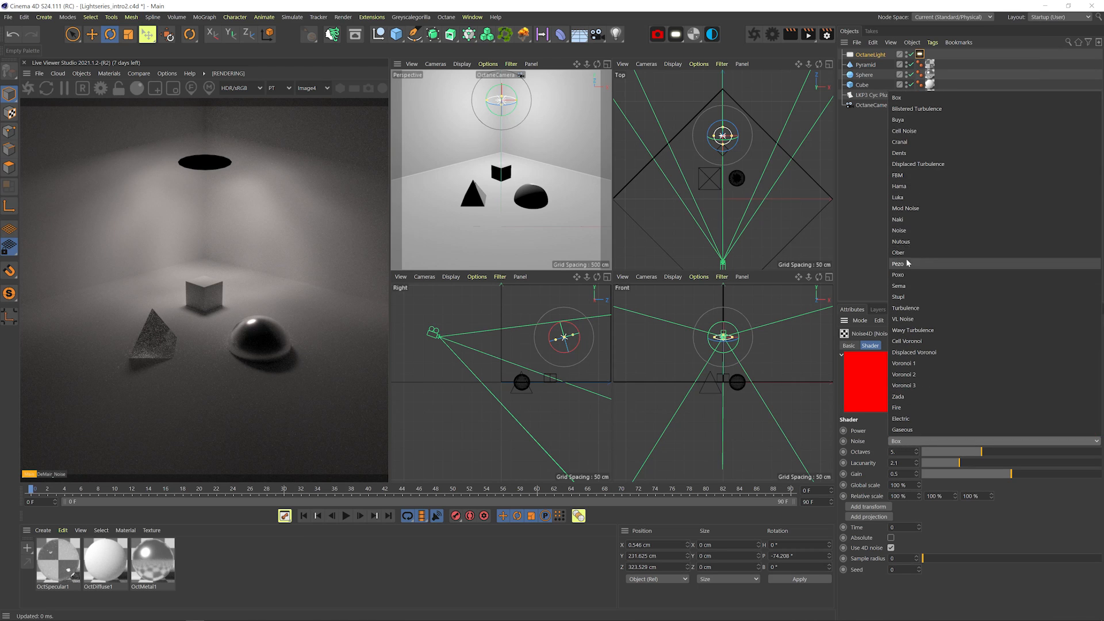
{"action": "left_click", "coordinate": [912, 407]}
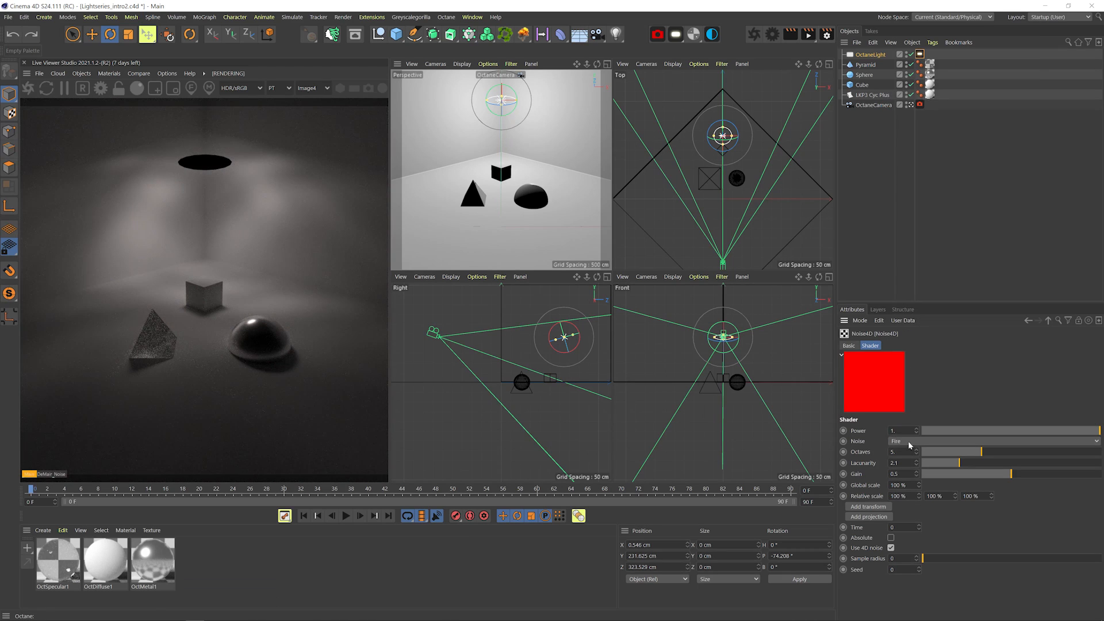
{"action": "left_click", "coordinate": [908, 440]}
{"action": "left_click", "coordinate": [925, 205]}
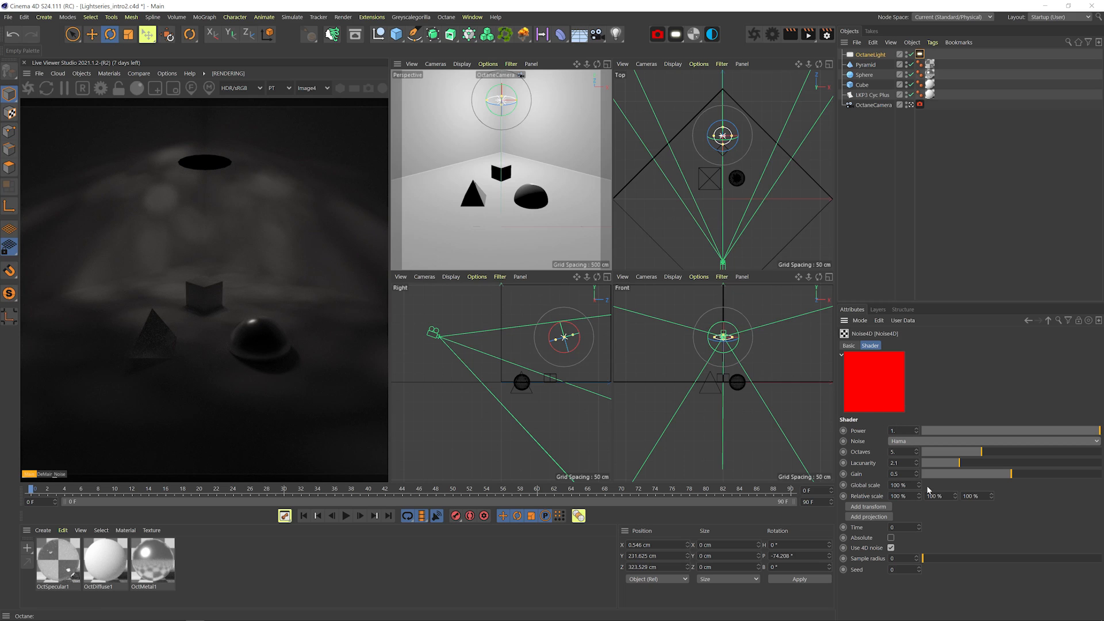
- Add a projection to the Noise4D shader, set it to XYZ to UVW and raise the global scale to 226%
{"action": "left_click", "coordinate": [874, 517]}
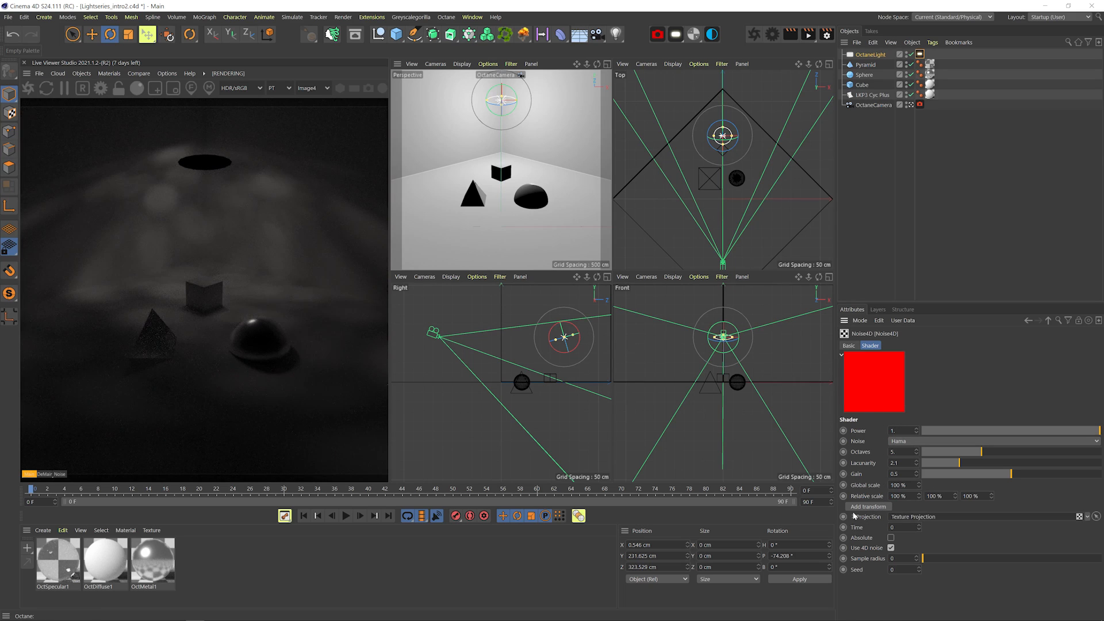
{"action": "left_click", "coordinate": [854, 516]}
{"action": "left_click", "coordinate": [955, 549]}
{"action": "left_click", "coordinate": [945, 493]}
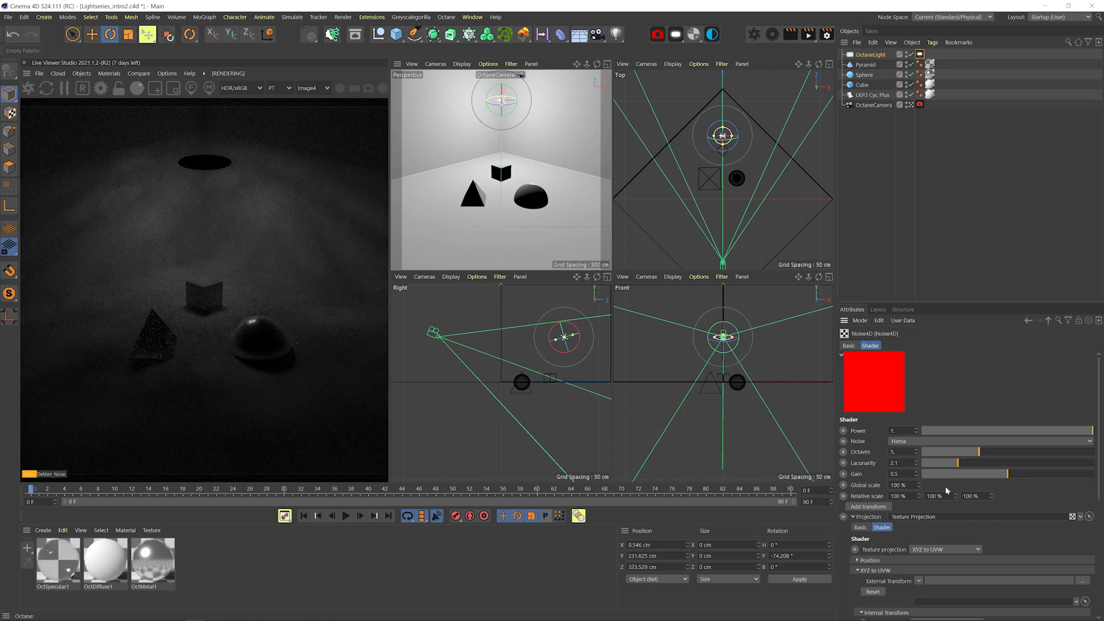
{"action": "left_click_drag", "start_coordinate": [918, 485], "coordinate": [991, 540]}
{"action": "scroll", "coordinate": [989, 495], "scroll_direction": "down", "scroll_amount": 3}
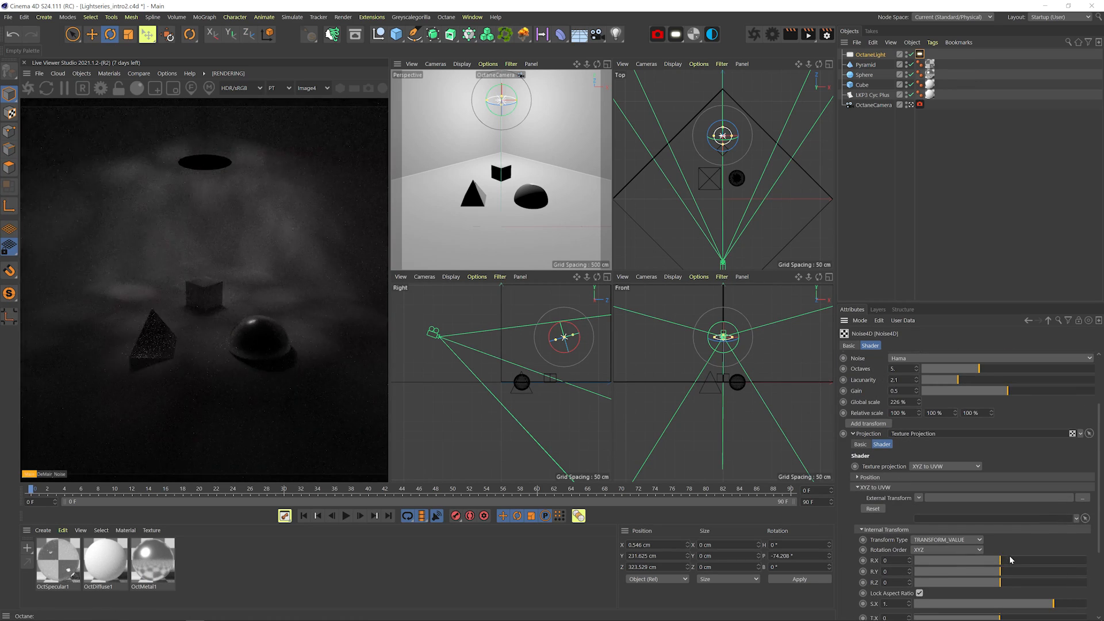
- Keyframe the noise projection's X rotation from 0 at frame 0 to 360 at frame 90, and return to the start
{"action": "left_click", "coordinate": [920, 593]}
{"action": "key", "text": "Return"}
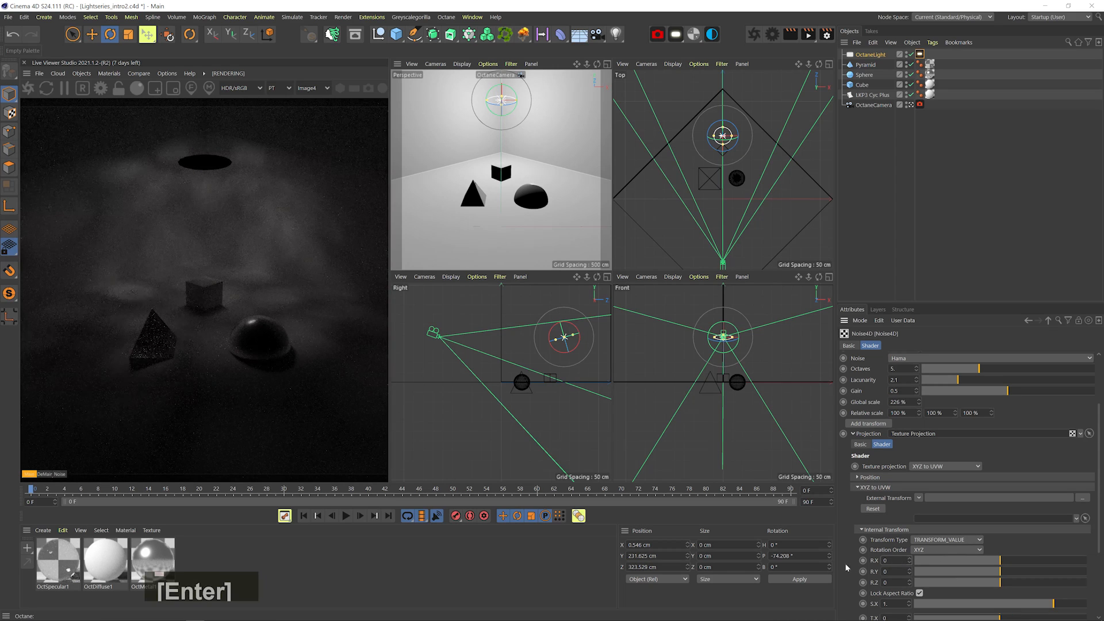
{"action": "left_click", "coordinate": [862, 560]}
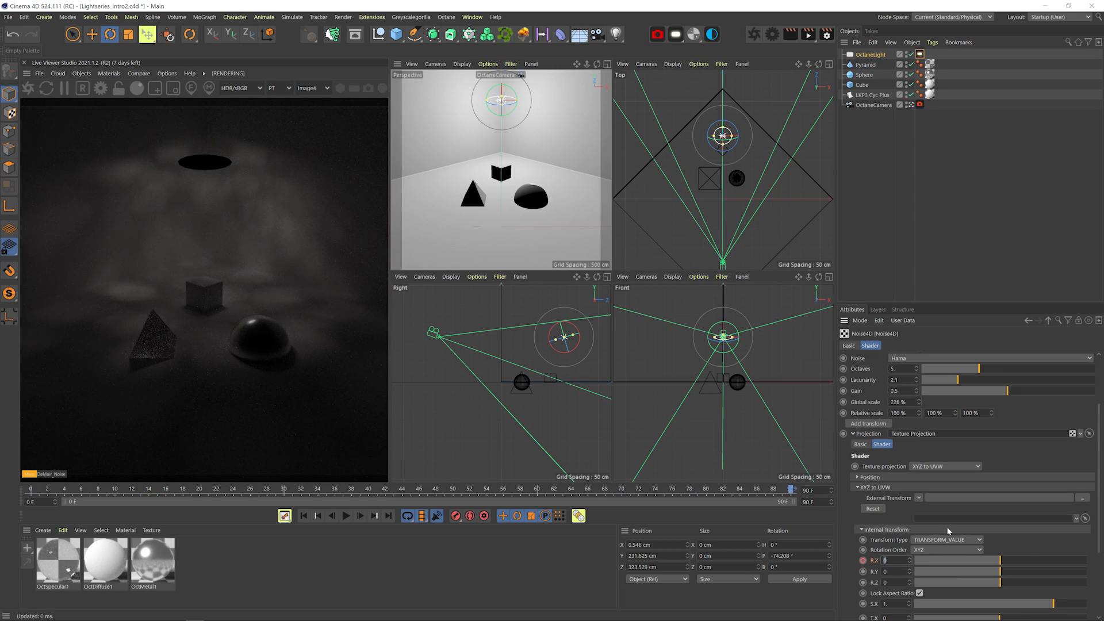
{"action": "type", "text": "360"}
{"action": "key", "text": "Return"}
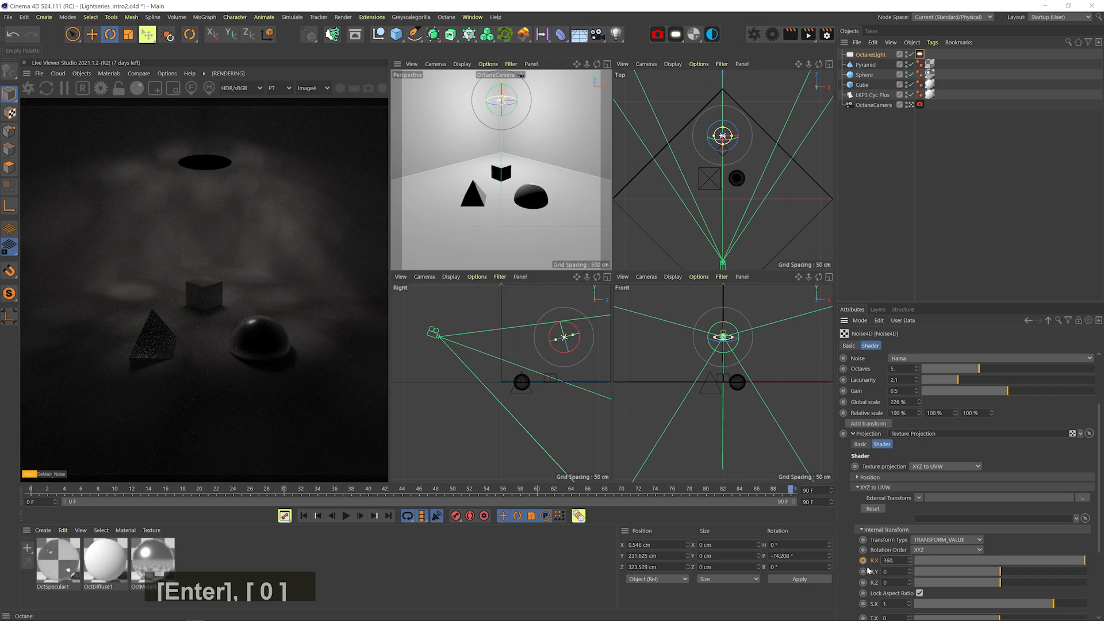
{"action": "left_click", "coordinate": [863, 561]}
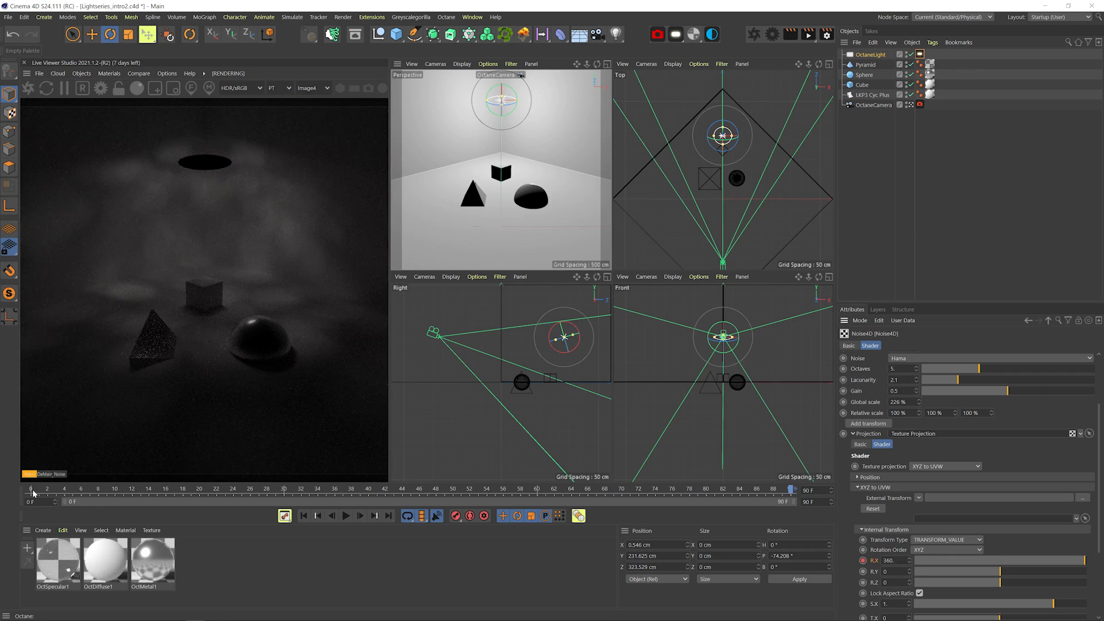
{"action": "left_click_drag", "start_coordinate": [33, 493], "coordinate": [888, 469]}
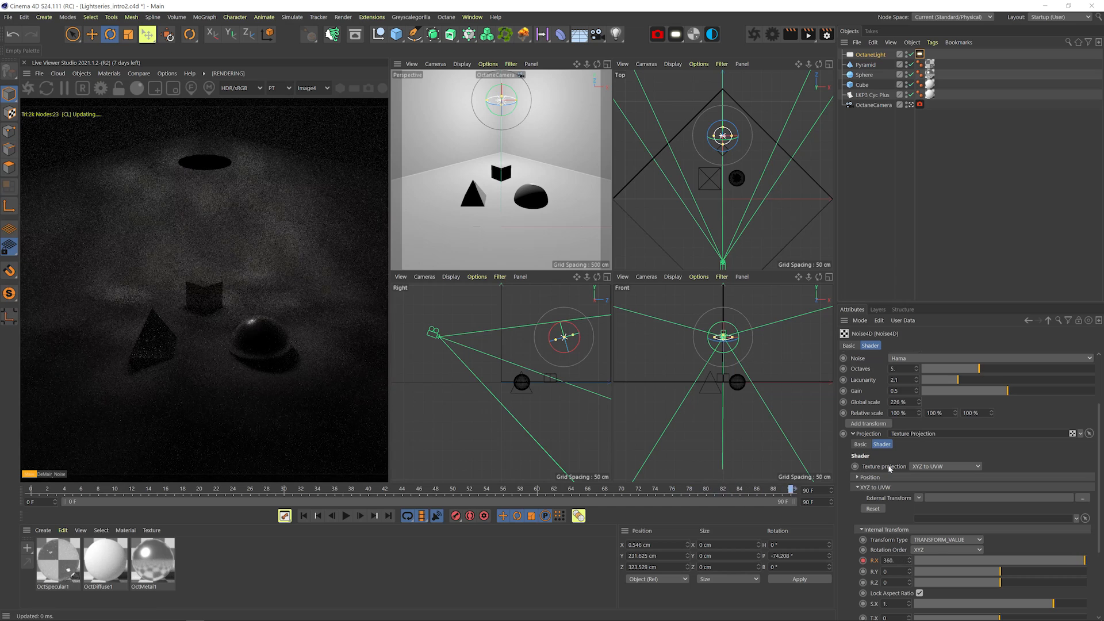
{"action": "key", "text": "shift+f"}
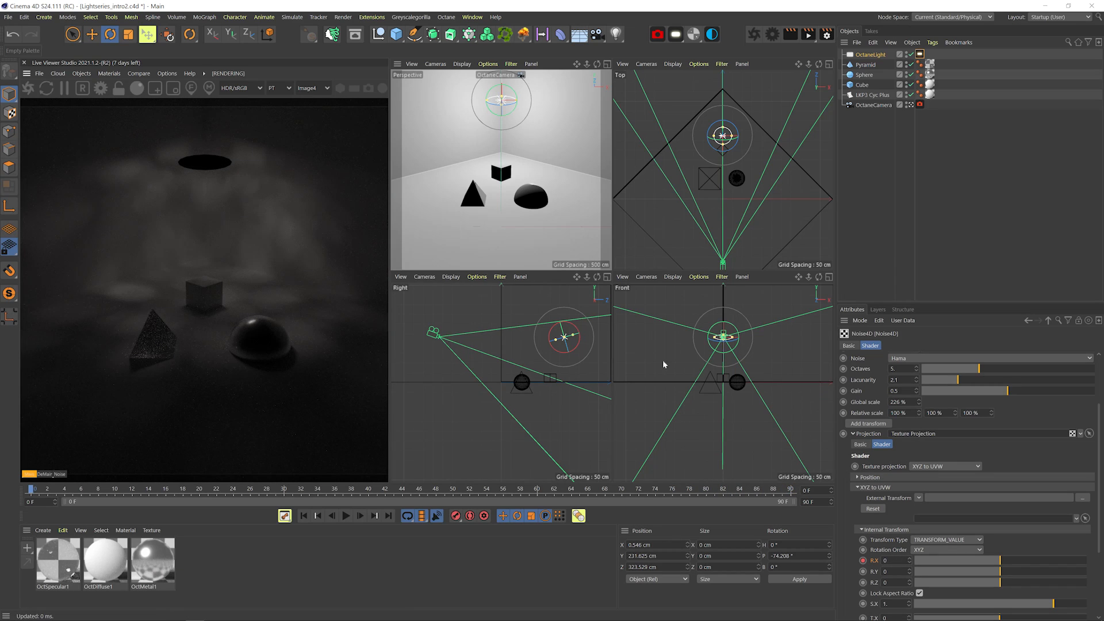
- Scale the area light down to a small disc
{"action": "left_click", "coordinate": [1049, 320]}
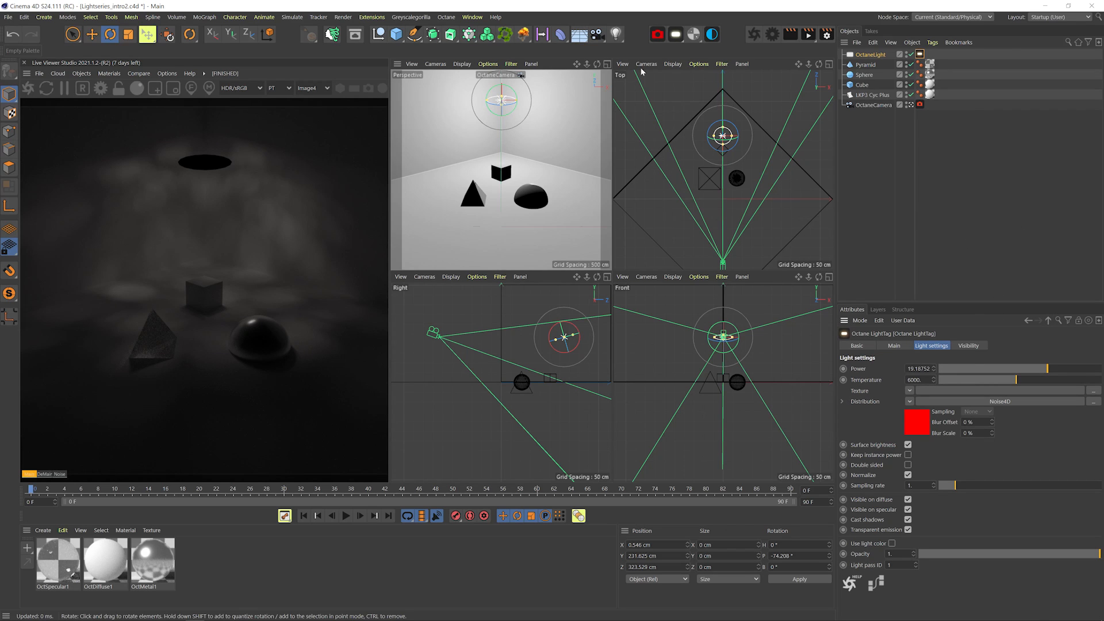
{"action": "key", "text": "t"}
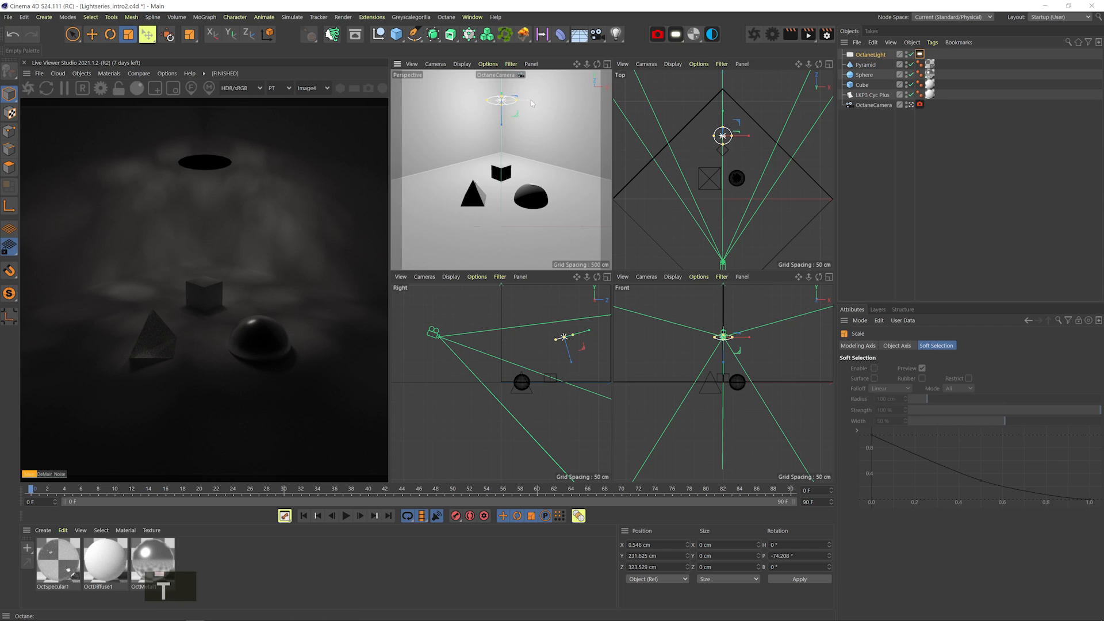
{"action": "left_click_drag", "start_coordinate": [532, 103], "coordinate": [423, 161]}
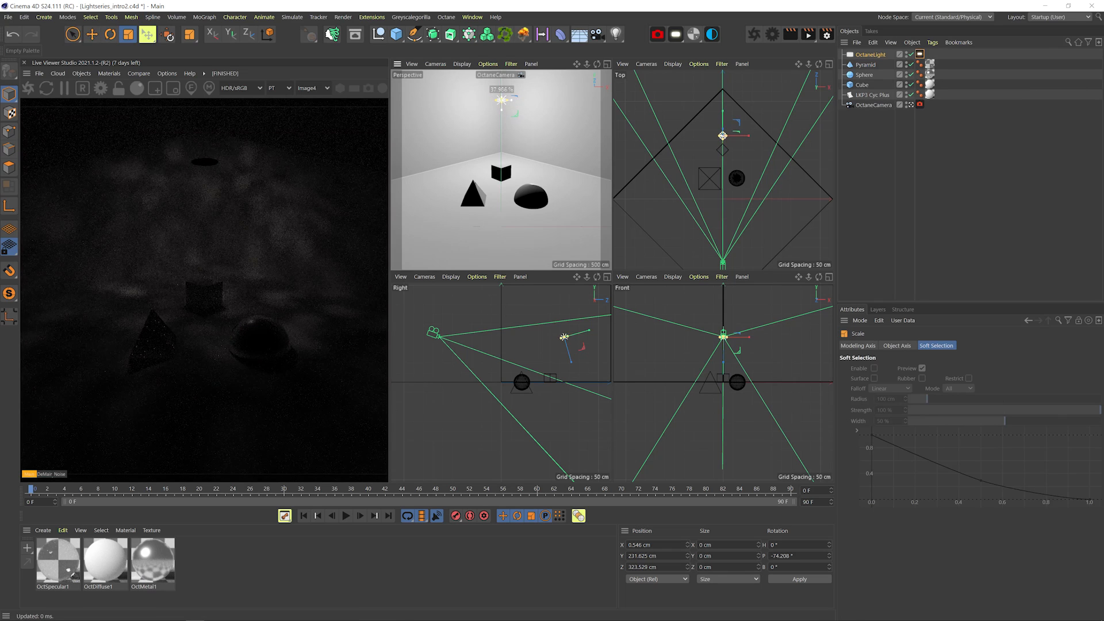
{"action": "left_click_drag", "start_coordinate": [401, 226], "coordinate": [398, 230]}
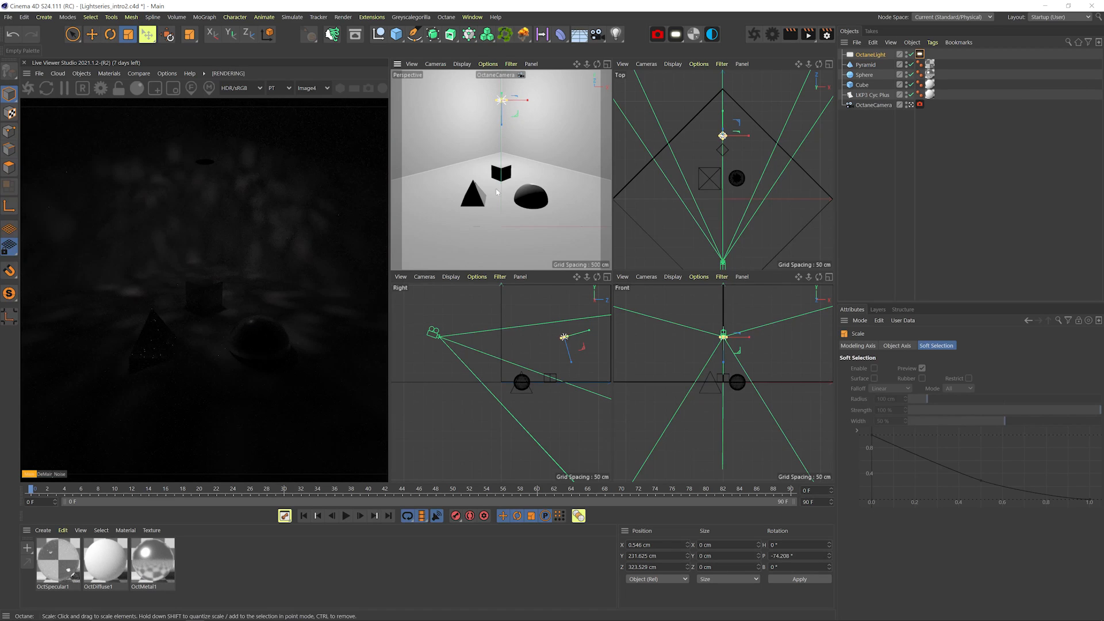
- Raise the area light's power to about 2218
{"action": "left_click", "coordinate": [920, 54]}
{"action": "left_click", "coordinate": [1063, 368]}
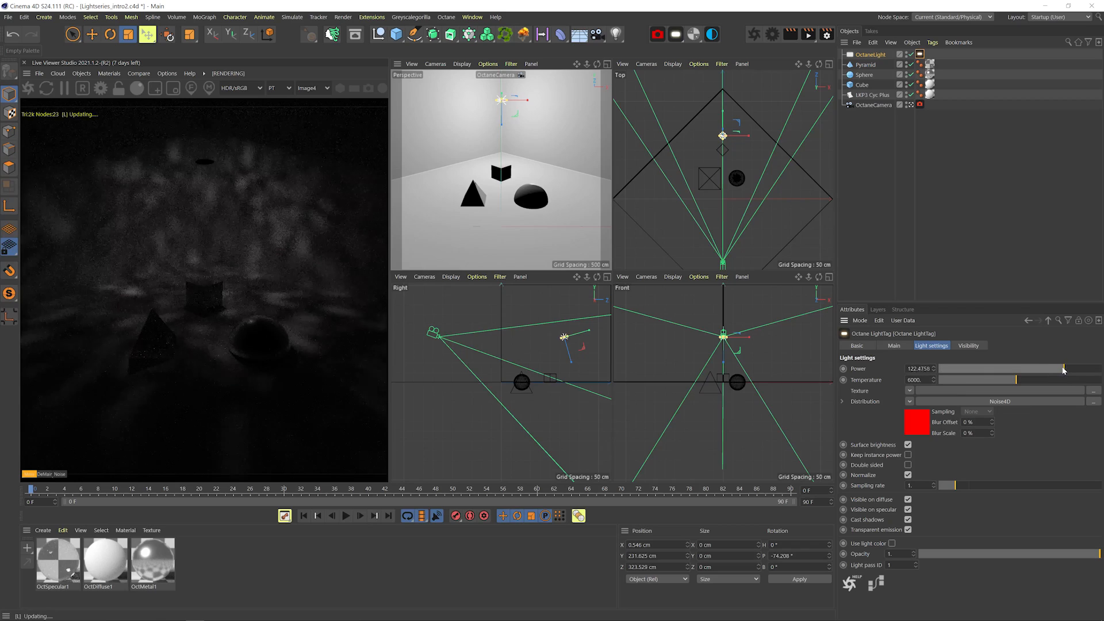
{"action": "left_click_drag", "start_coordinate": [1063, 369], "coordinate": [1088, 368]}
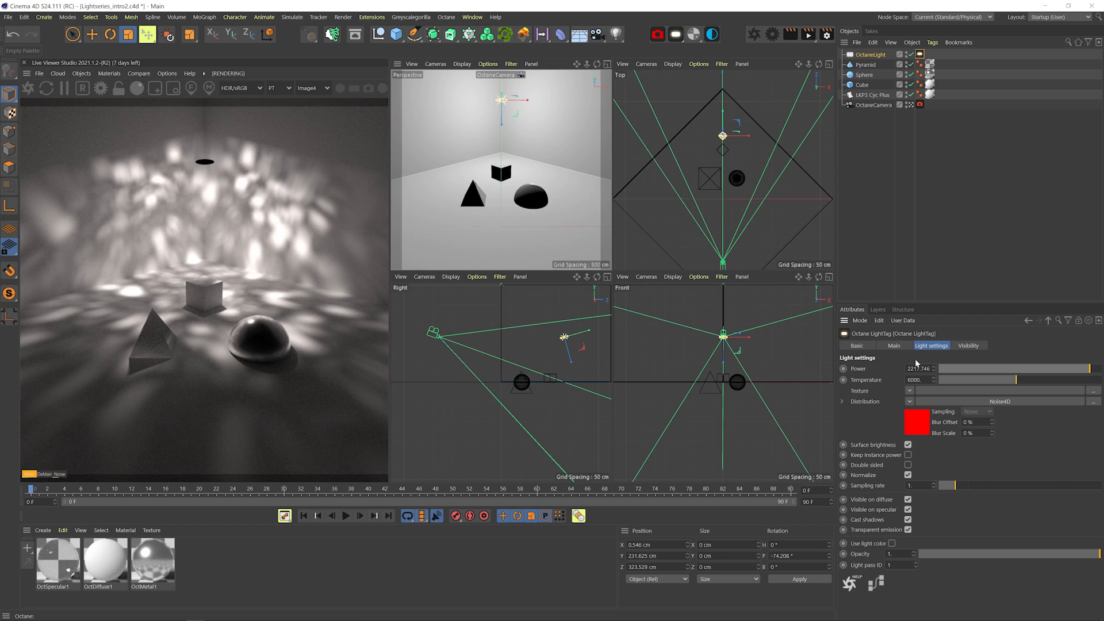
- Turn off the light's Surface brightness, try other light sizes and lower its power to about 40.7
{"action": "left_click", "coordinate": [908, 445]}
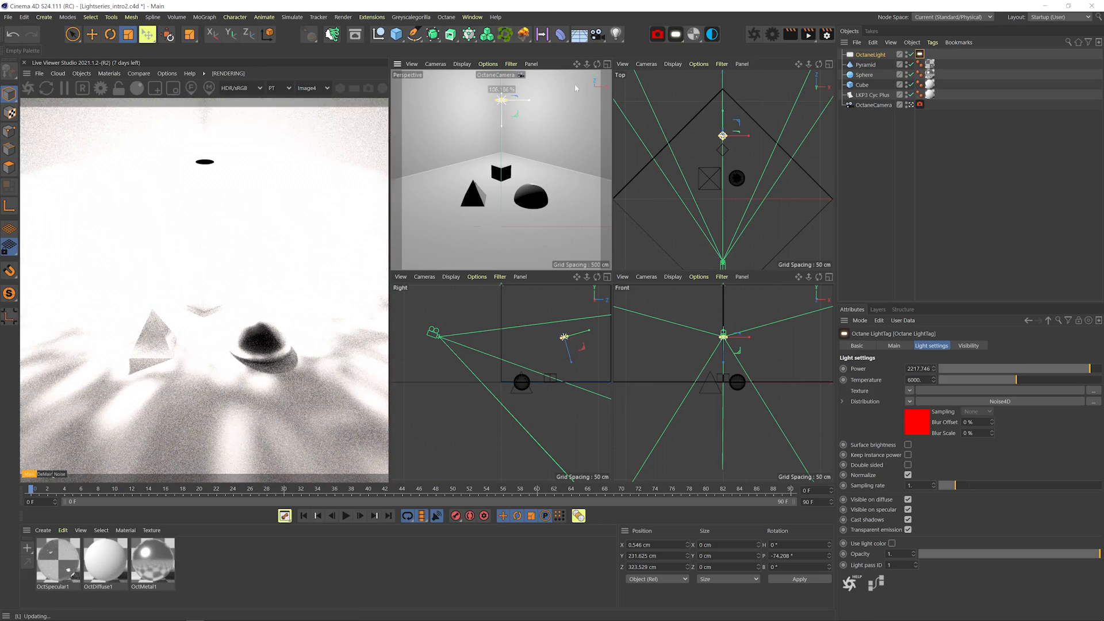
{"action": "mouse_move", "coordinate": [507, 100]}
{"action": "left_mouse_down"}
{"action": "mouse_move", "coordinate": [526, 101]}
{"action": "mouse_move", "coordinate": [516, 103]}
{"action": "left_mouse_up"}
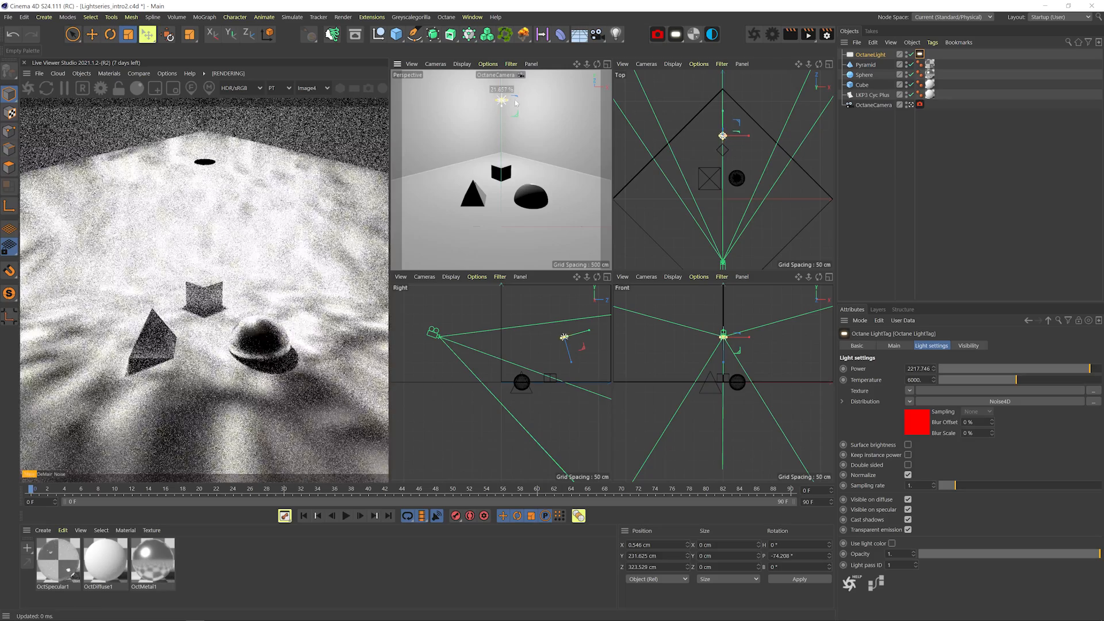
{"action": "left_click_drag", "start_coordinate": [1089, 369], "coordinate": [1052, 366]}
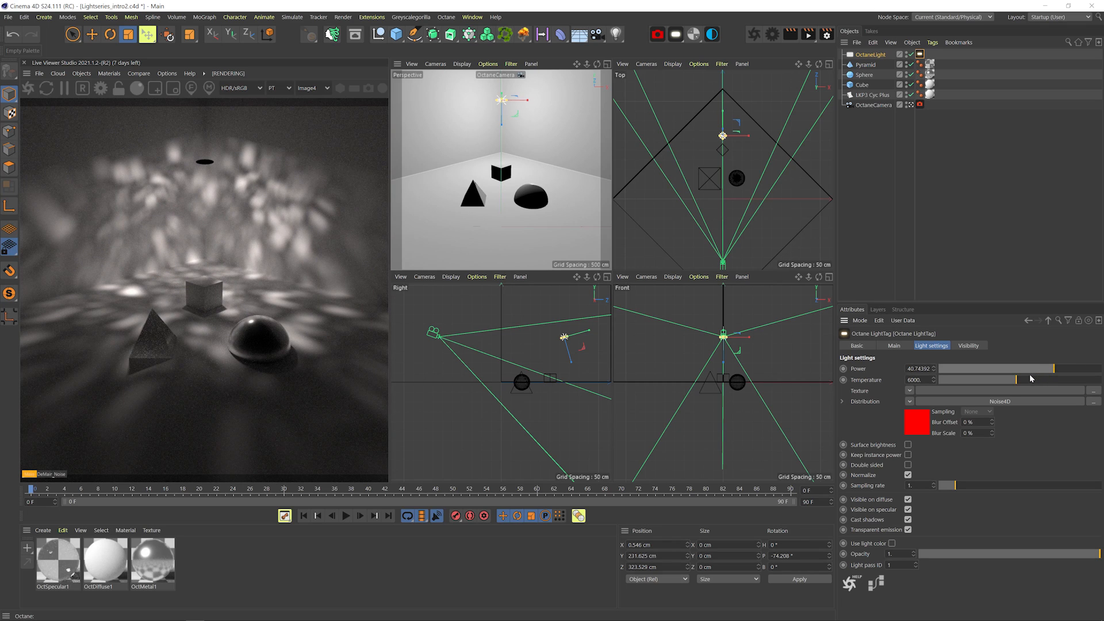
- Clear the light's distribution shader and lower its power to about 7.6
{"action": "left_click", "coordinate": [909, 401]}
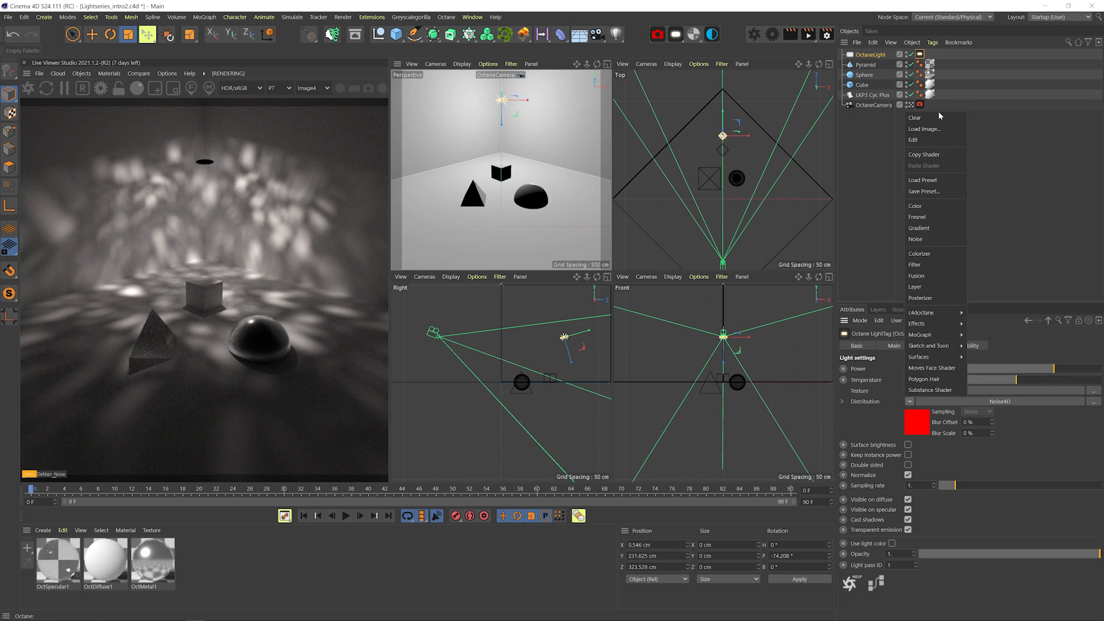
{"action": "left_click", "coordinate": [938, 118]}
{"action": "left_click_drag", "start_coordinate": [1054, 367], "coordinate": [1039, 369]}
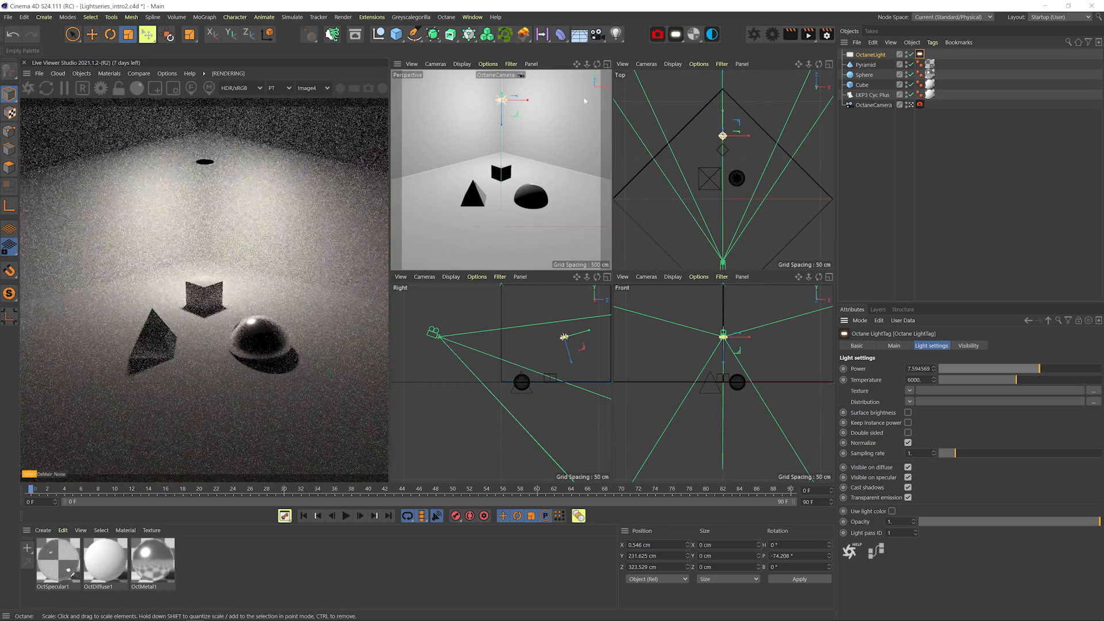
- Enlarge the area light to a wide disc and turn Surface brightness back on
{"action": "mouse_move", "coordinate": [507, 101]}
{"action": "left_mouse_down"}
{"action": "mouse_move", "coordinate": [549, 102]}
{"action": "mouse_move", "coordinate": [524, 101]}
{"action": "left_mouse_up"}
{"action": "left_click", "coordinate": [907, 413]}
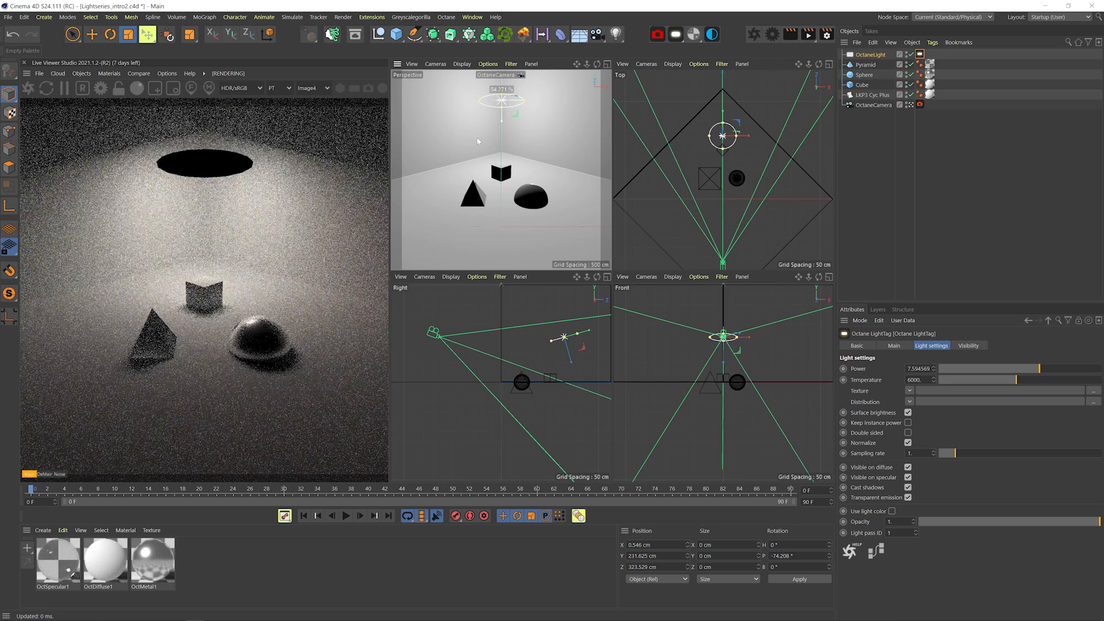
{"action": "left_click", "coordinate": [907, 423]}
- Make the light double sided, stand it upright and move it between the pyramid and sphere, at about Y 92 cm and Z 98 cm
{"action": "left_click", "coordinate": [908, 423]}
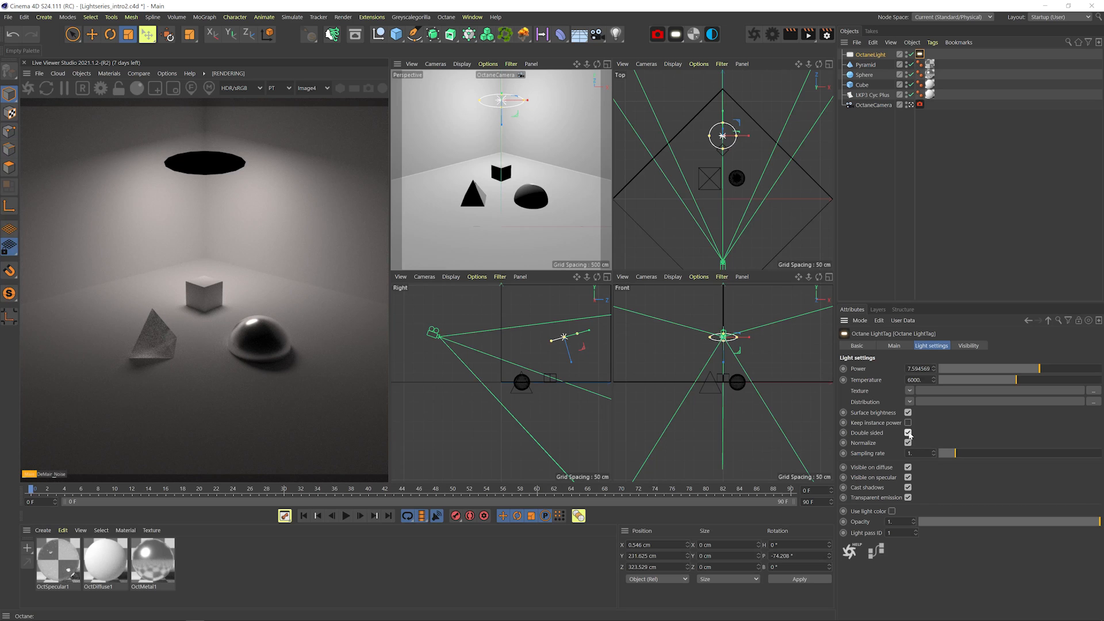
{"action": "key", "text": "r"}
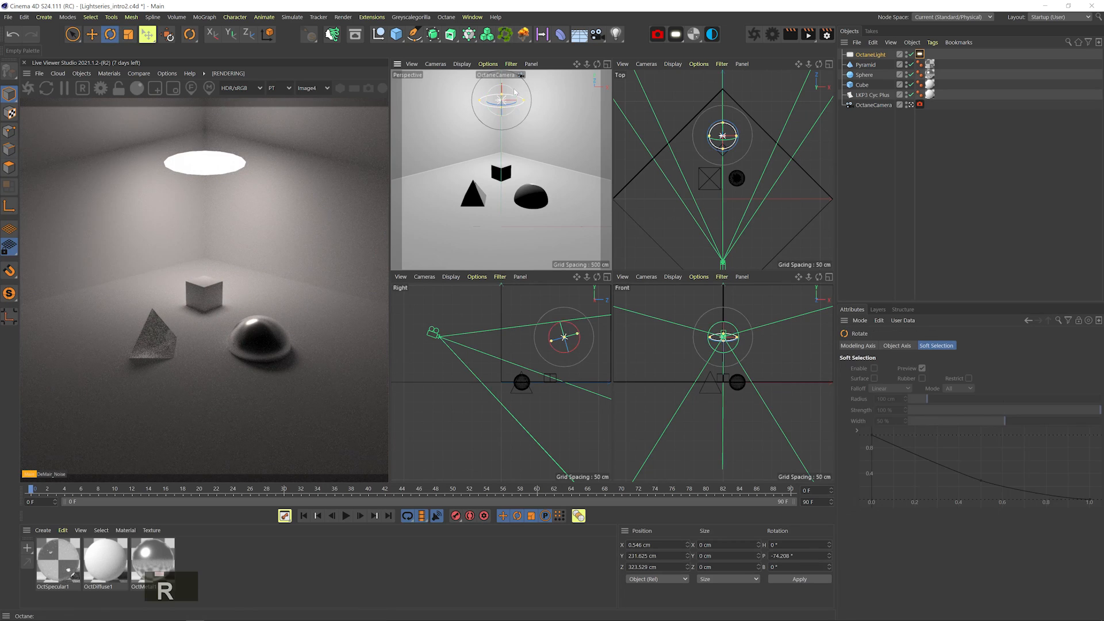
{"action": "left_click_drag", "start_coordinate": [514, 92], "coordinate": [512, 114], "text": "shift"}
{"action": "key", "text": "w"}
{"action": "key", "text": "e"}
{"action": "left_click_drag", "start_coordinate": [501, 76], "coordinate": [501, 120]}
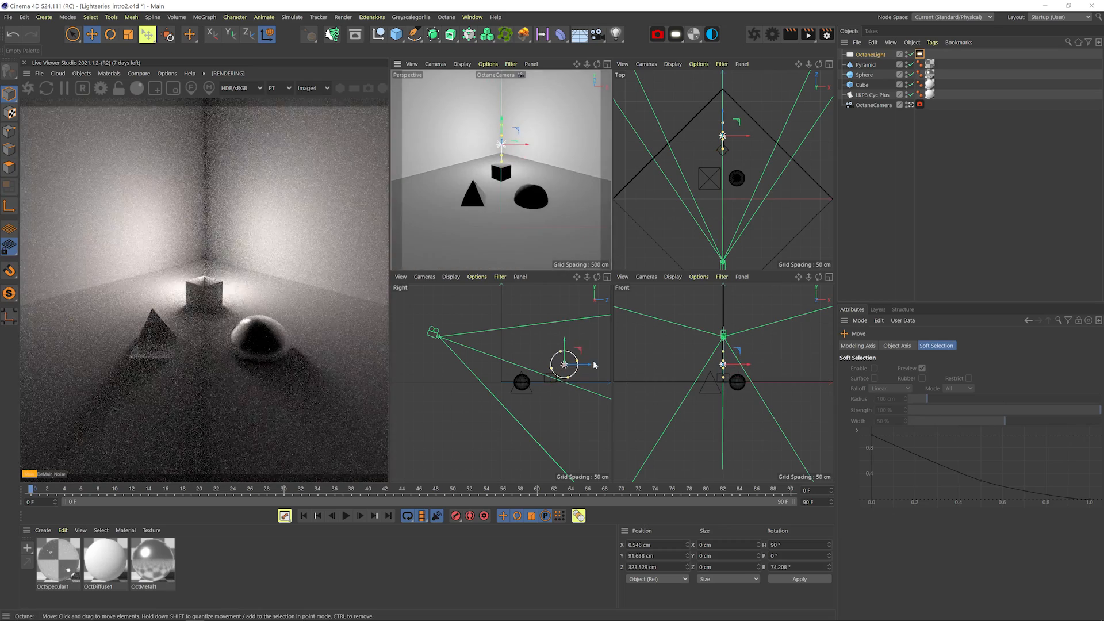
{"action": "left_click_drag", "start_coordinate": [594, 364], "coordinate": [550, 364]}
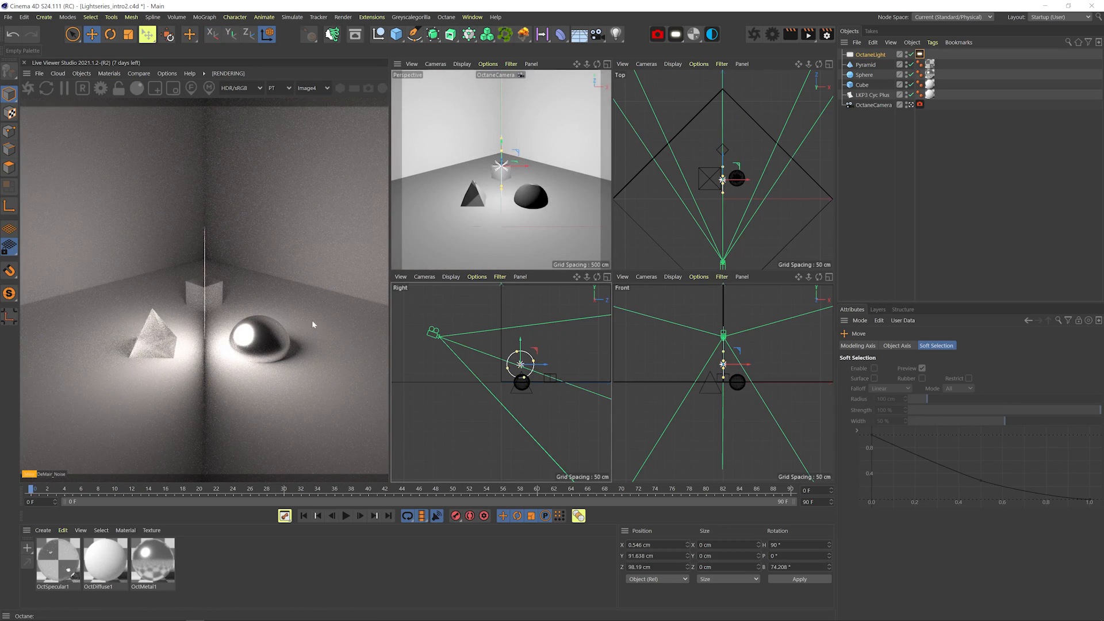
- Toggle the light's Double sided option, and undo it together with the light's rotation and moves
{"action": "left_click", "coordinate": [920, 54]}
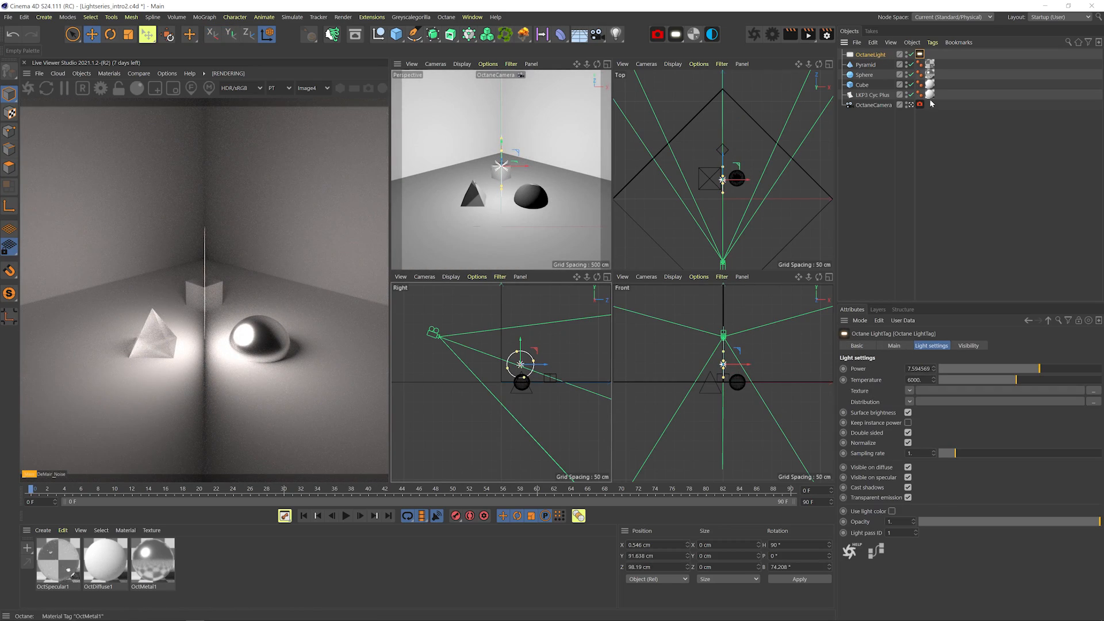
{"action": "left_click", "coordinate": [908, 433]}
{"action": "key", "text": "ctrl+z"}
{"action": "key", "text": "ctrl+z"}
{"action": "key", "text": "ctrl+z"}
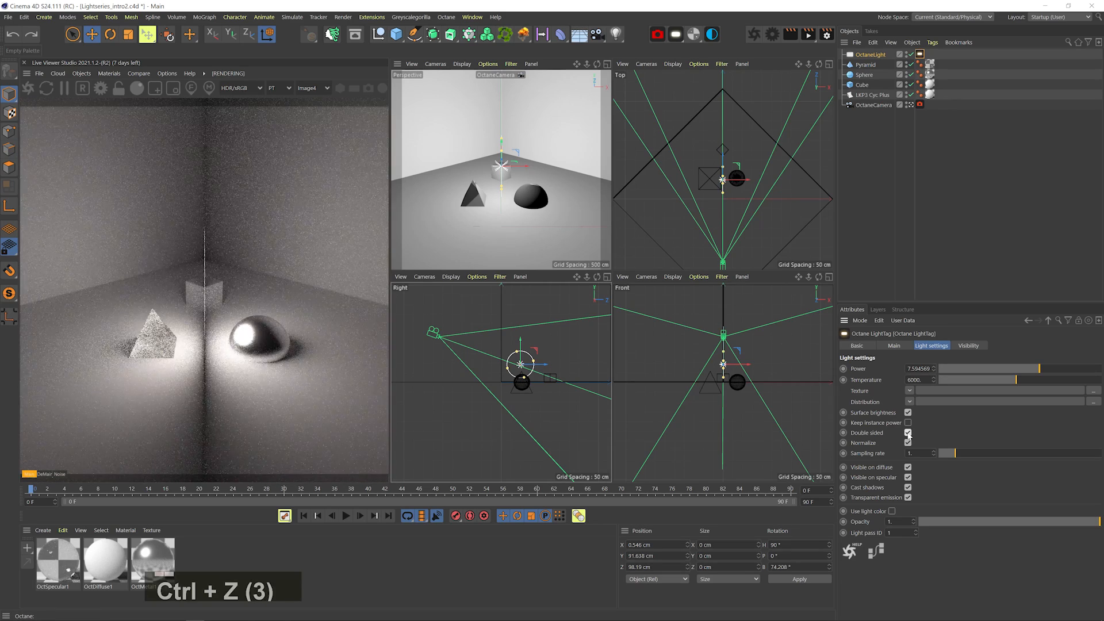
{"action": "key", "text": "ctrl+z"}
{"action": "key", "text": "ctrl+z"}
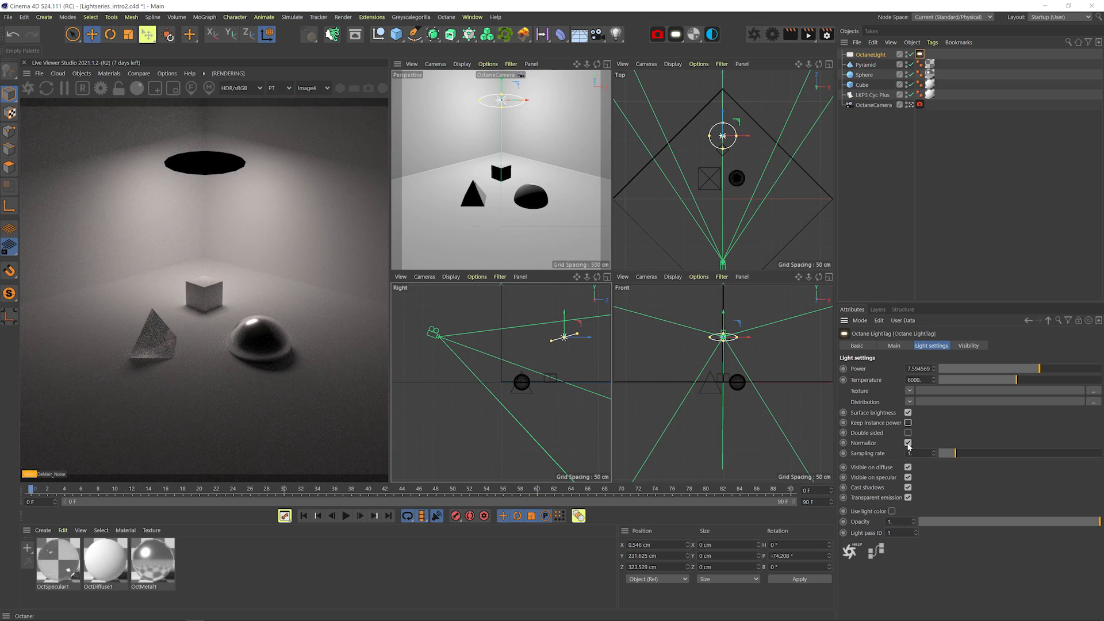
- Turn Normalize off and back on for comparison, and raise the light's temperature to about 10915
{"action": "left_click", "coordinate": [908, 443]}
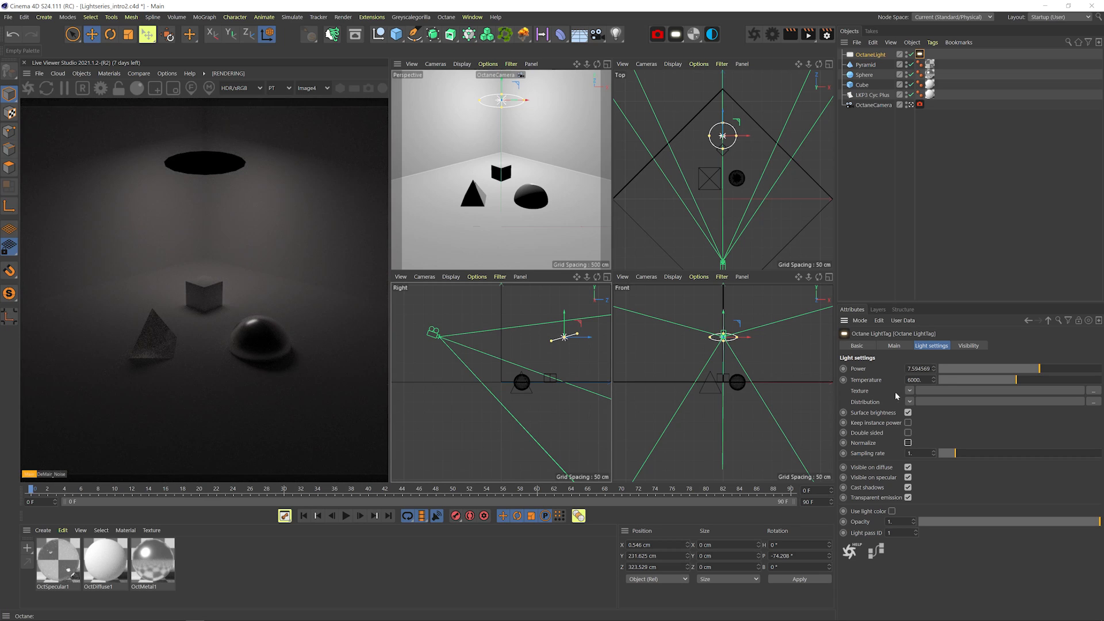
{"action": "left_click", "coordinate": [908, 442]}
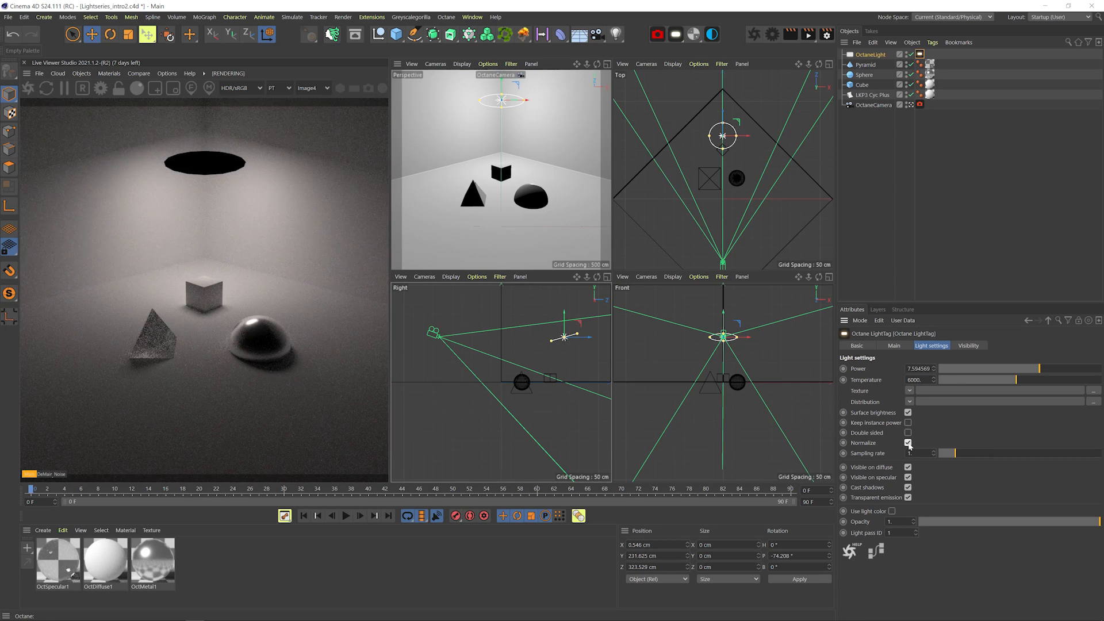
{"action": "left_click_drag", "start_coordinate": [988, 379], "coordinate": [960, 379]}
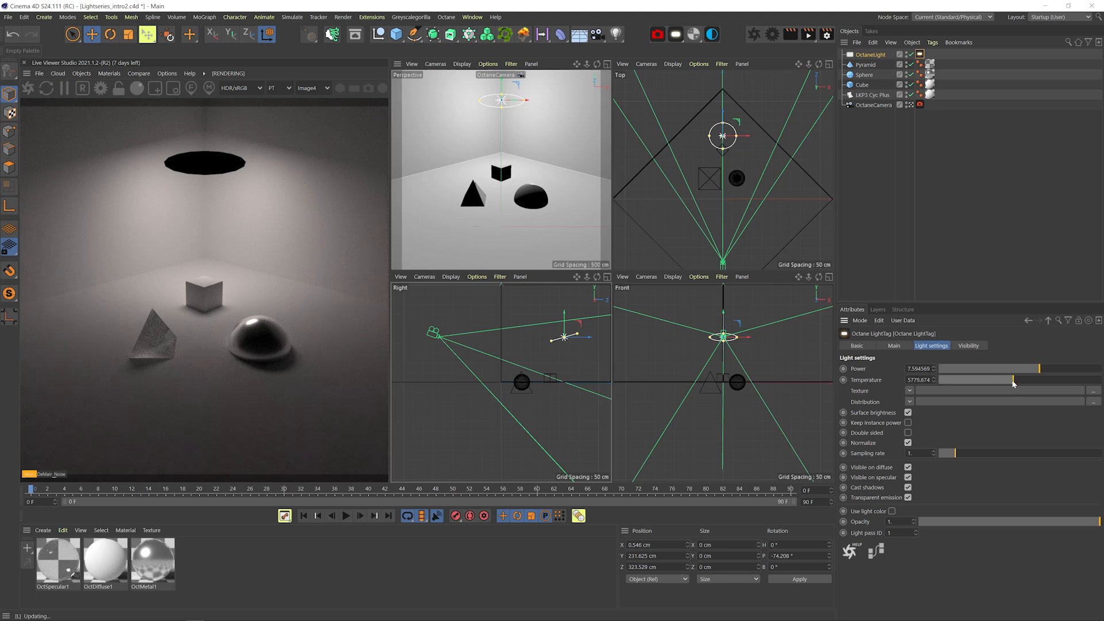
{"action": "left_click", "coordinate": [1084, 379]}
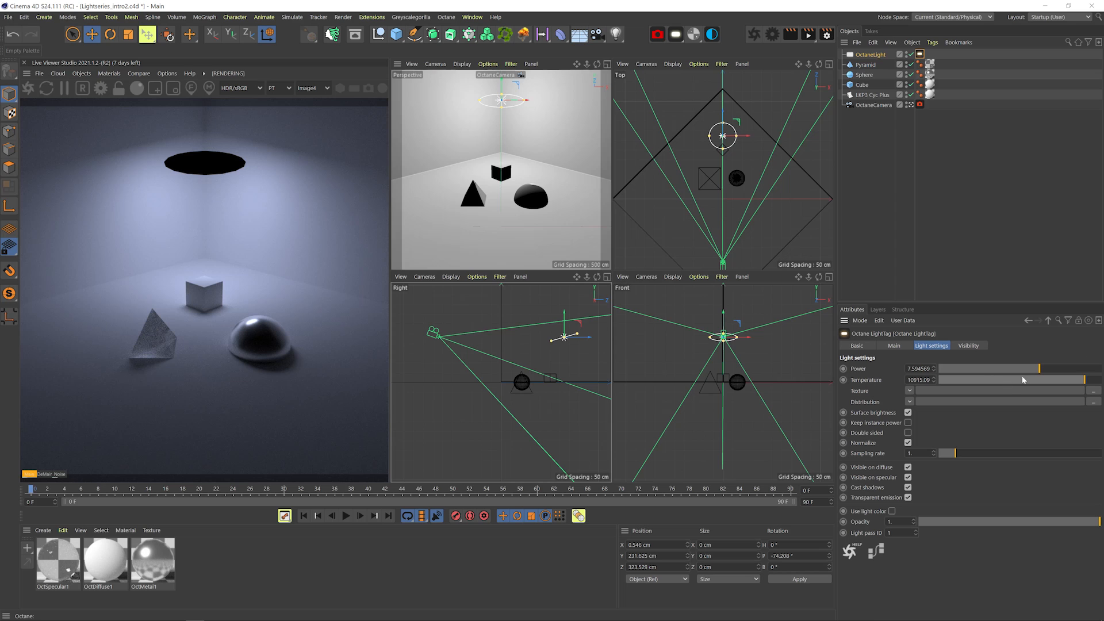
- Turn Normalize off and sweep the light's power and temperature through extreme values, leaving the power at about 9.04
{"action": "left_click", "coordinate": [908, 442]}
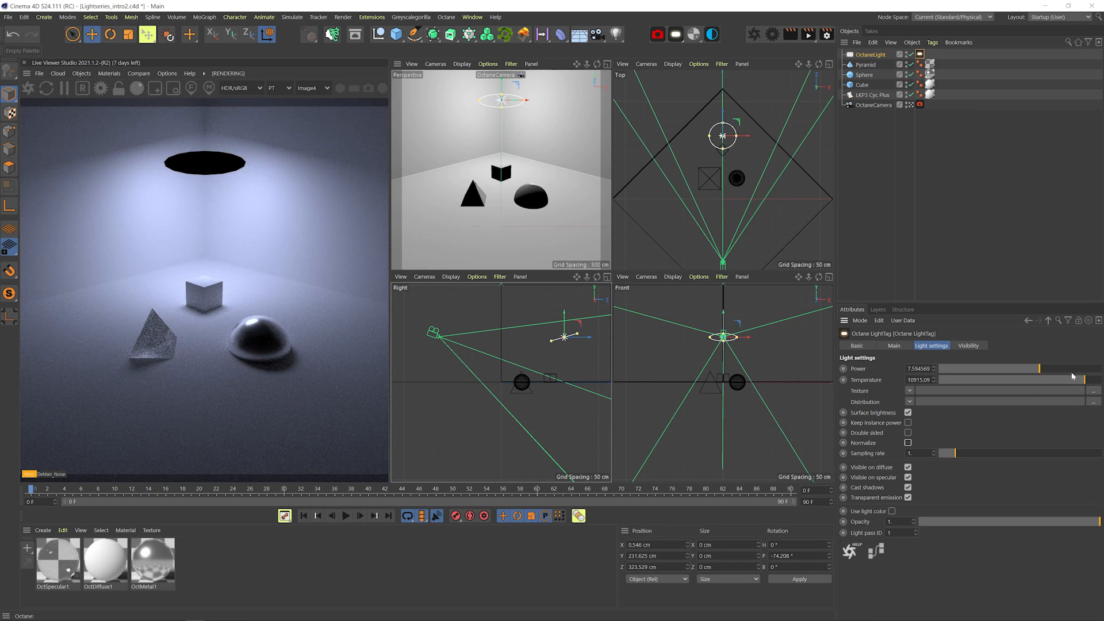
{"action": "mouse_move", "coordinate": [1075, 380]}
{"action": "left_mouse_down"}
{"action": "mouse_move", "coordinate": [966, 378]}
{"action": "mouse_move", "coordinate": [1094, 369]}
{"action": "left_mouse_up"}
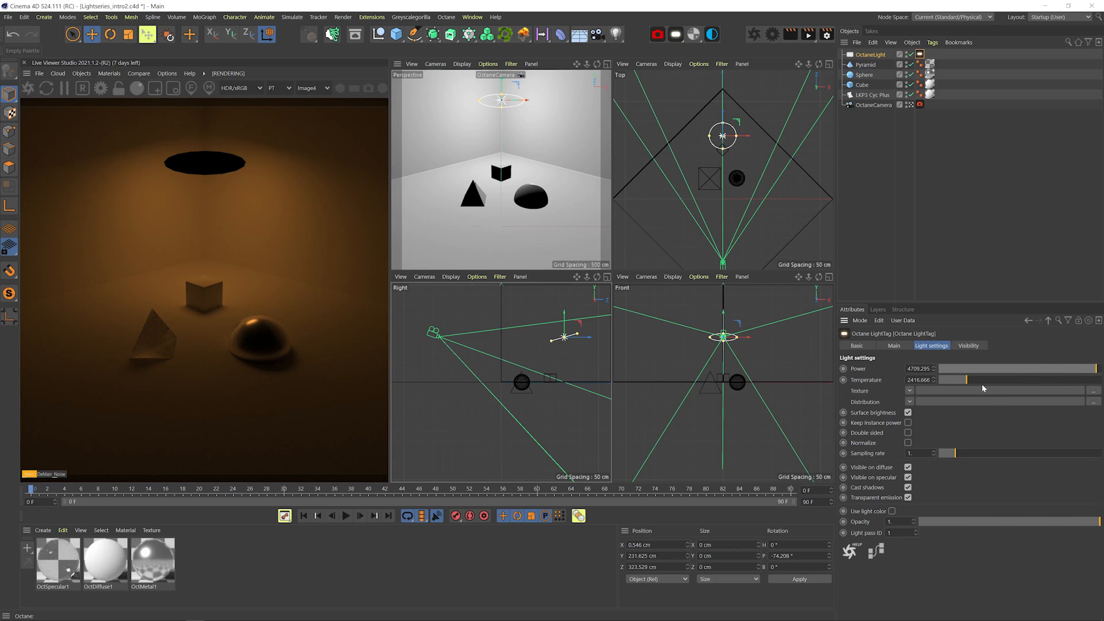
{"action": "left_click_drag", "start_coordinate": [969, 388], "coordinate": [1058, 380]}
{"action": "left_click_drag", "start_coordinate": [1073, 369], "coordinate": [1020, 379]}
- Set the light's temperature to 6000 and turn Normalize back on
{"action": "double_click", "coordinate": [920, 379]}
{"action": "type", "text": "6000"}
{"action": "key", "text": "Return"}
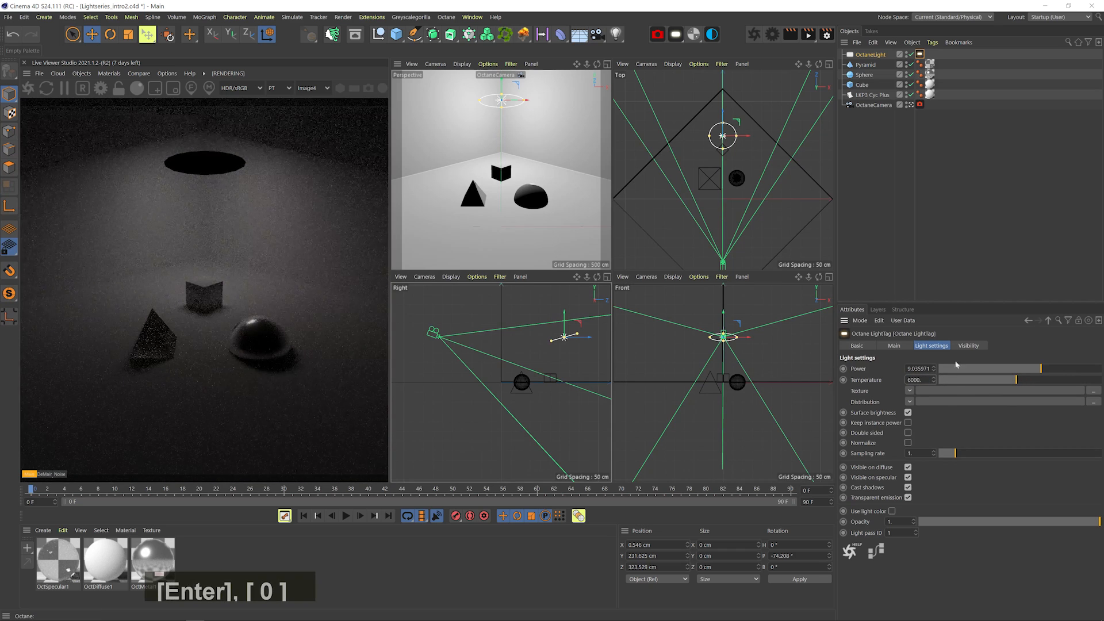
{"action": "left_click", "coordinate": [907, 443]}
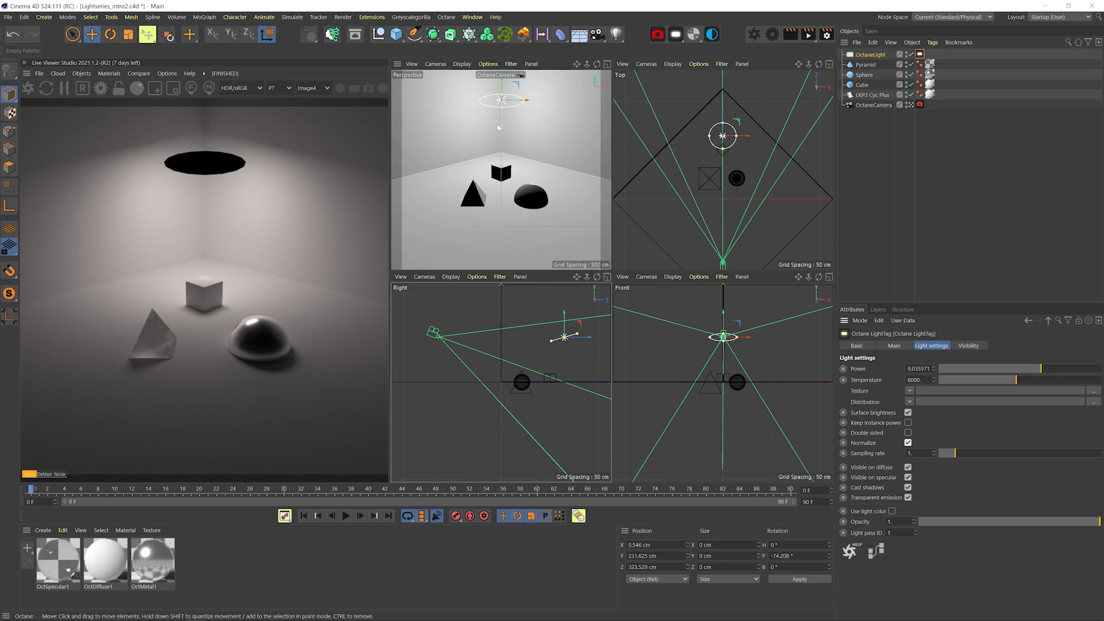
- Duplicate the area light and stand the copy beside the pyramid, at about X -144, Y 60, Z 88 cm, facing the objects
{"action": "key", "text": "r"}
{"action": "key", "text": "Return"}
{"action": "left_click_drag", "start_coordinate": [501, 99], "coordinate": [447, 175], "text": "ctrl"}
{"action": "key", "text": "e"}
{"action": "key", "text": "ctrl+z"}
{"action": "key", "text": "r"}
{"action": "key", "text": "ctrl+z"}
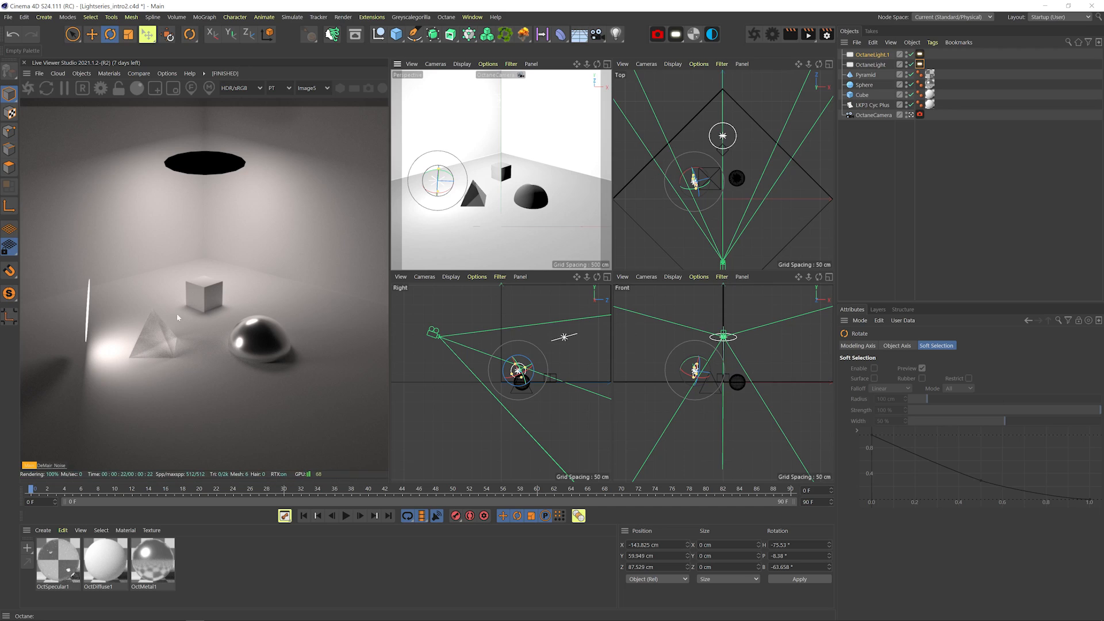
- Try sampling rates of 10000 and 1000 on the duplicate light and turn on A/B comparison for the render
{"action": "left_click", "coordinate": [920, 54]}
{"action": "left_click_drag", "start_coordinate": [927, 453], "coordinate": [834, 452]}
{"action": "type", "text": "10000"}
{"action": "key", "text": "Return"}
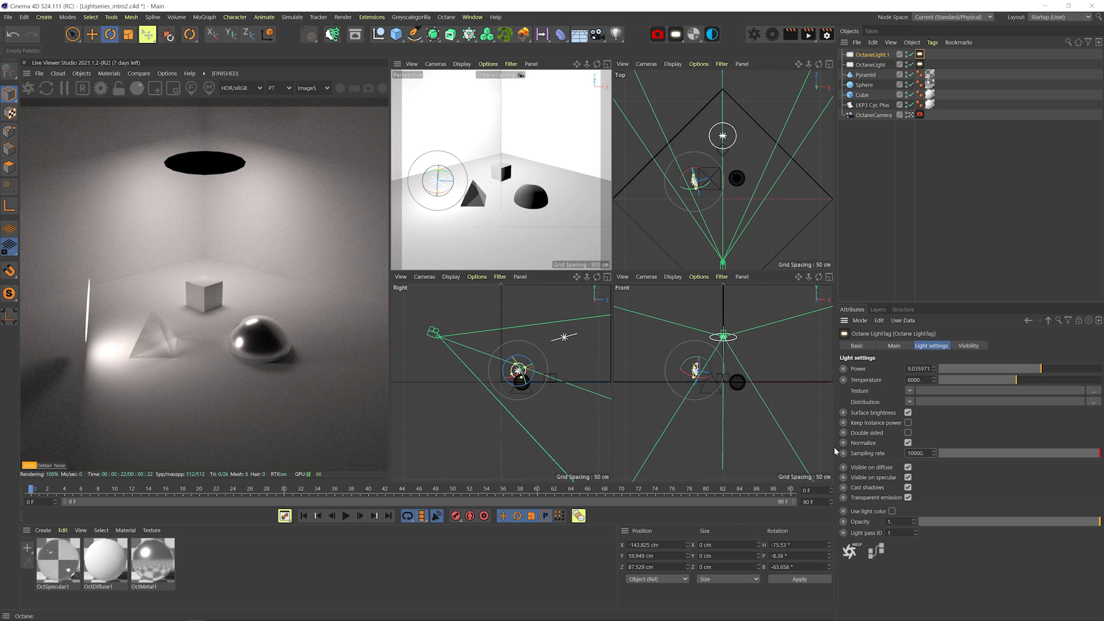
{"action": "left_click", "coordinate": [139, 74]}
{"action": "left_click", "coordinate": [141, 90]}
{"action": "key", "text": "BackSpace"}
{"action": "key", "text": "Return"}
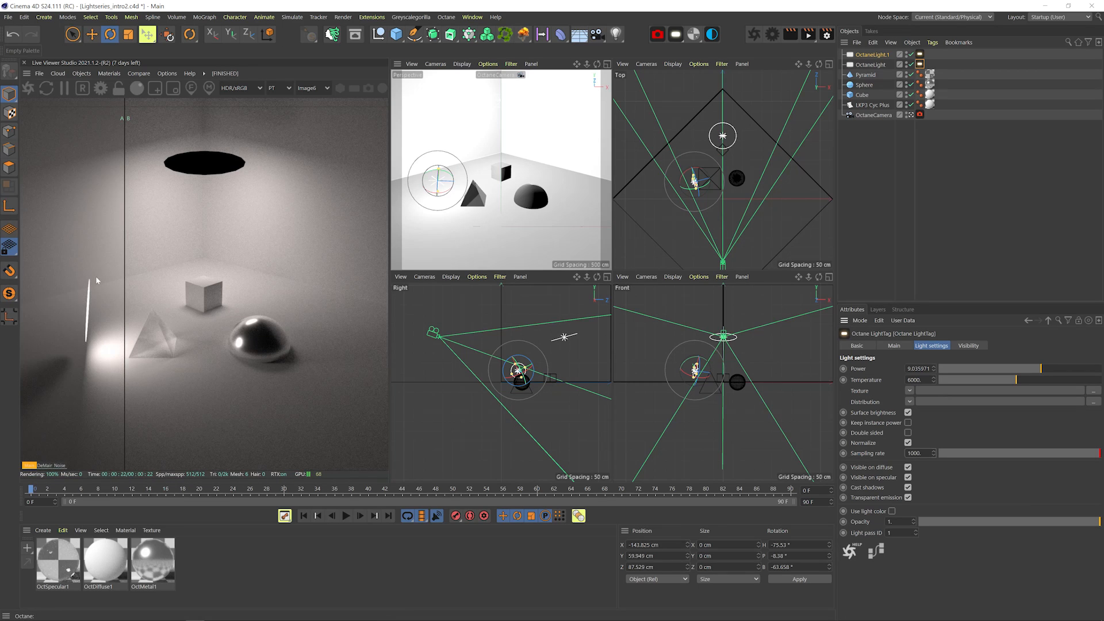
- Compare the noise of the two renders by sweeping the A/B divider back and forth across the image
{"action": "left_click_drag", "start_coordinate": [125, 247], "coordinate": [360, 227]}
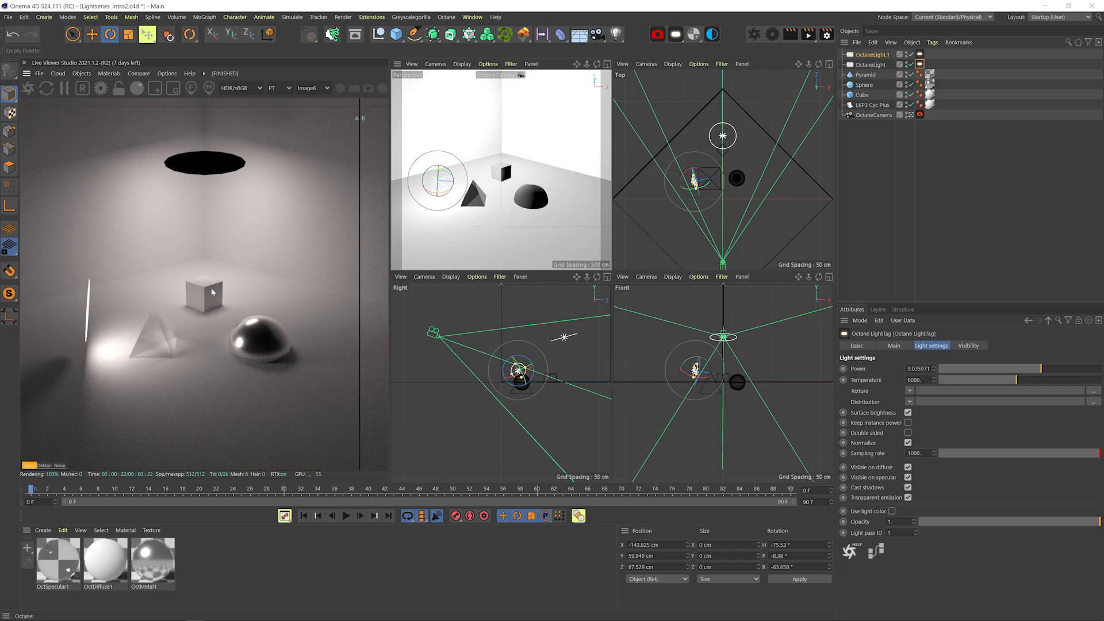
{"action": "left_click_drag", "start_coordinate": [359, 228], "coordinate": [38, 265]}
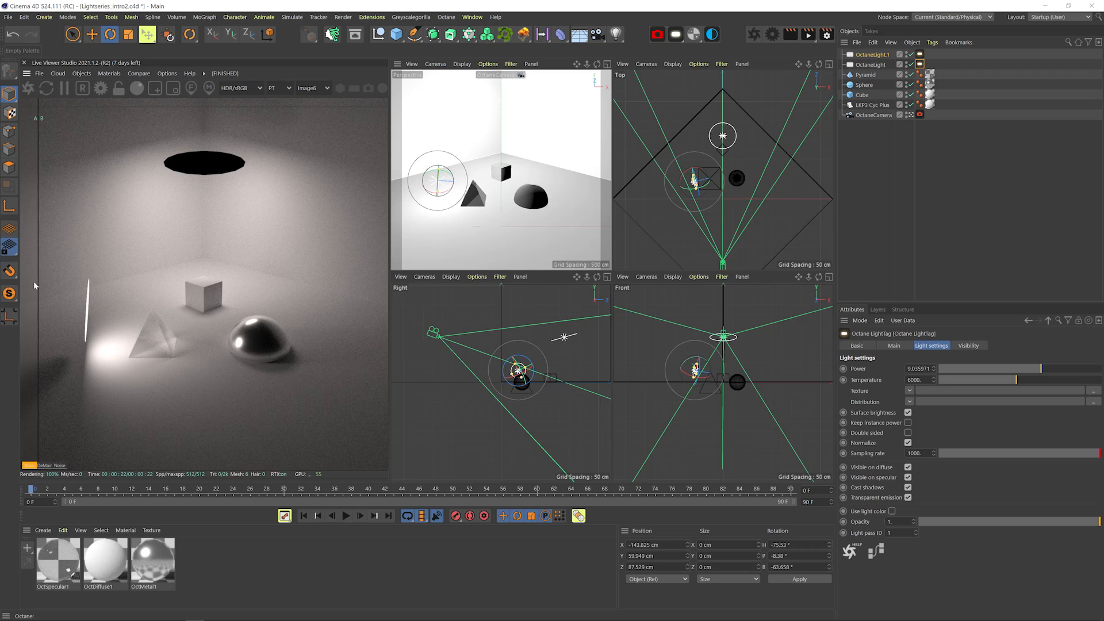
{"action": "left_click_drag", "start_coordinate": [67, 281], "coordinate": [296, 294]}
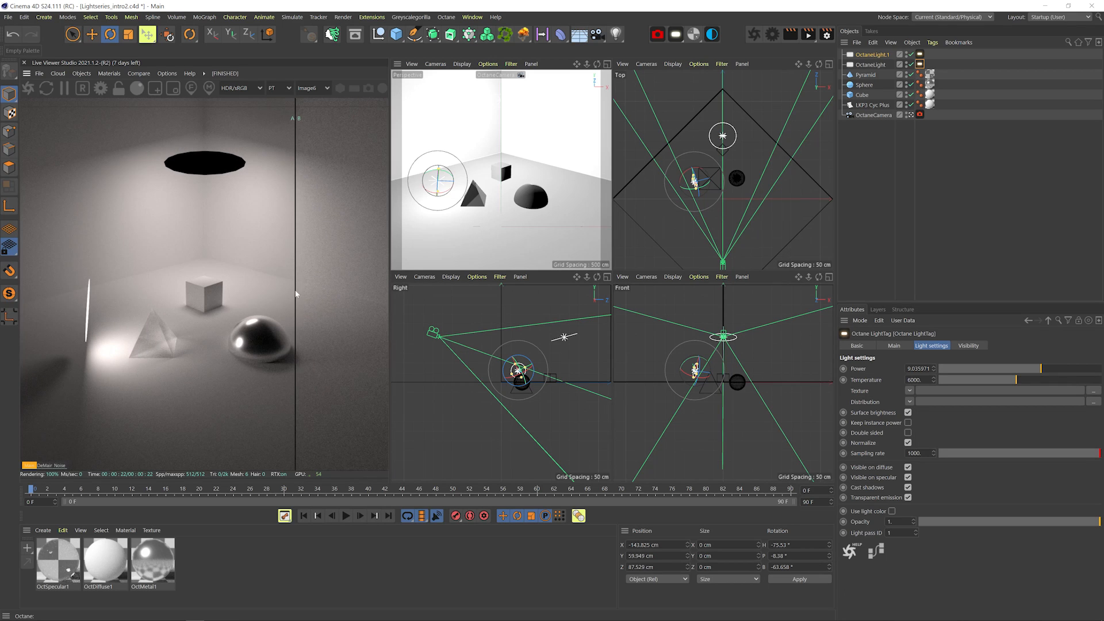
- Delete the duplicate light and return to the original light's Octane settings
{"action": "left_click", "coordinate": [881, 55]}
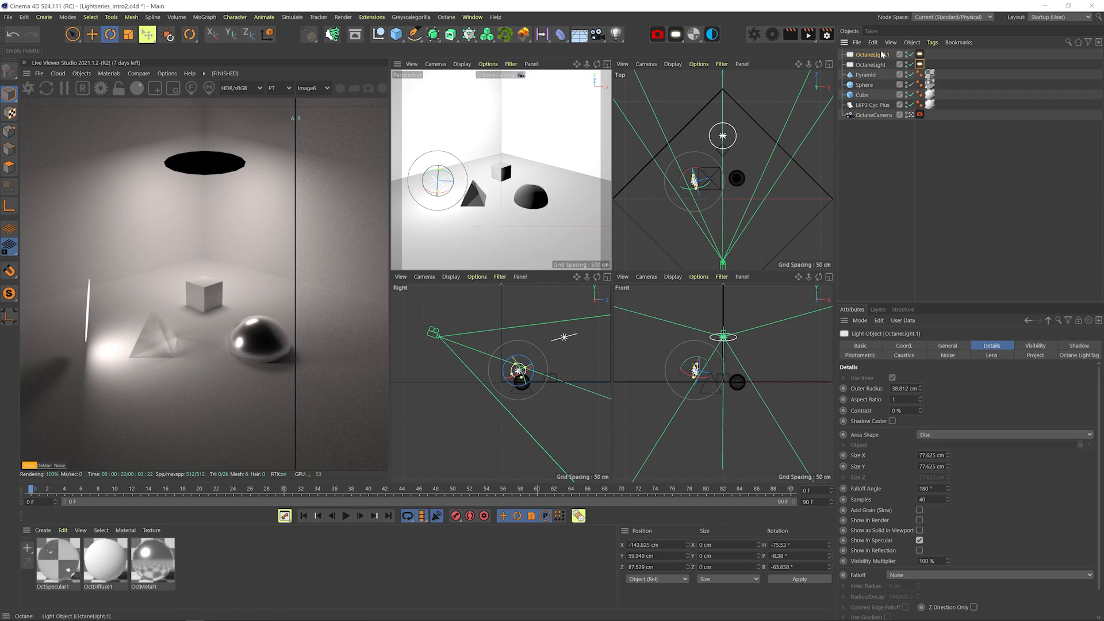
{"action": "key", "text": "Delete"}
{"action": "left_click", "coordinate": [920, 54]}
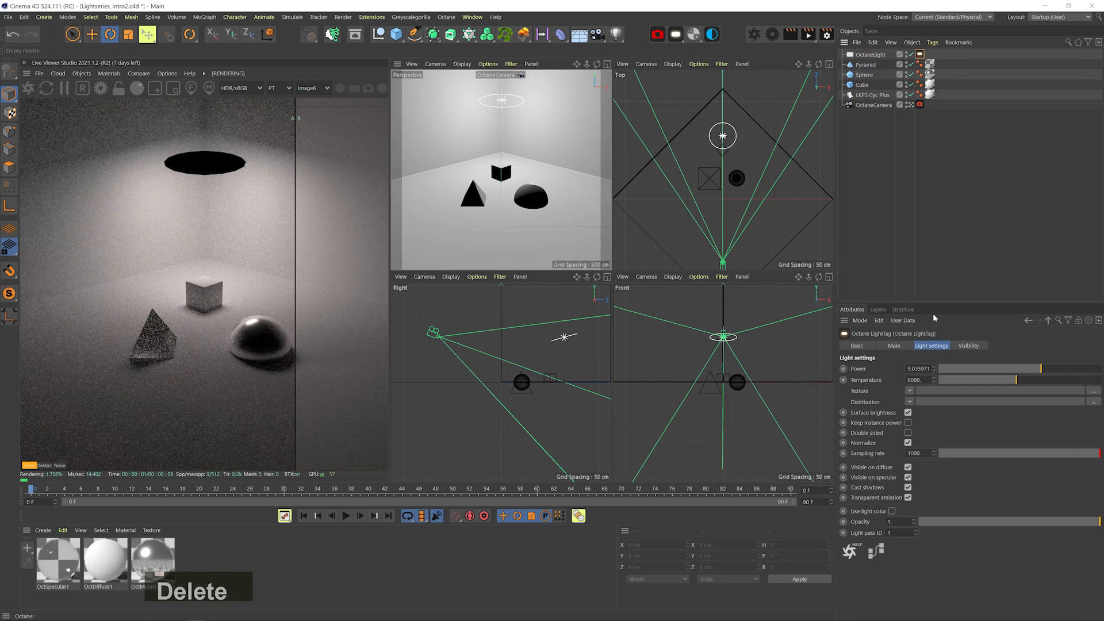
- Move the disc light towards the camera to about Z 198 cm
{"action": "left_click", "coordinate": [729, 122]}
{"action": "key", "text": "e"}
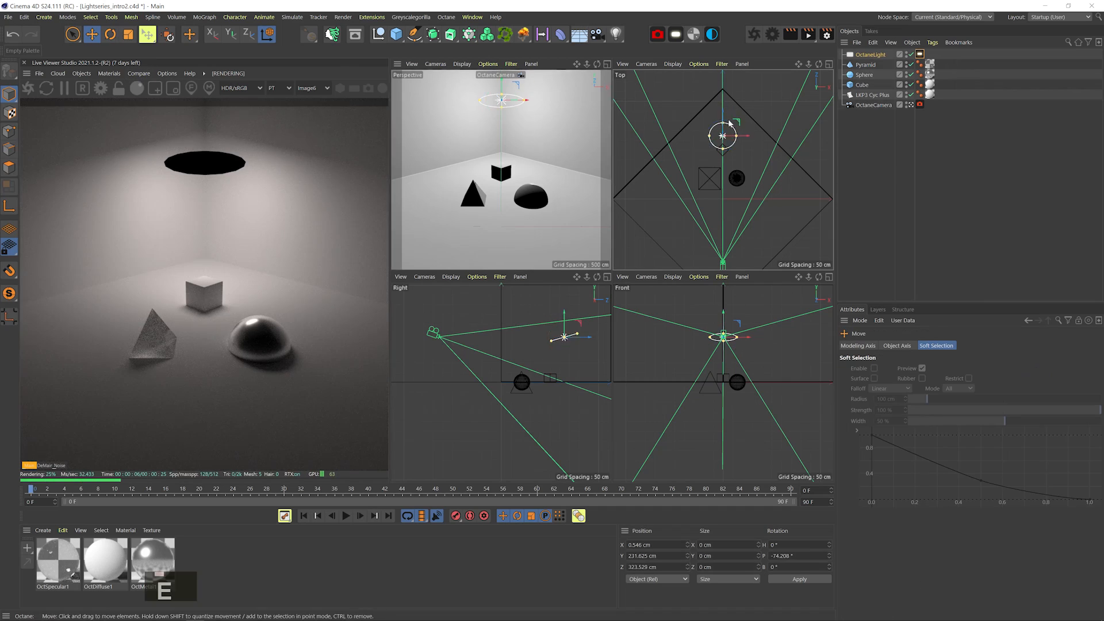
{"action": "left_click_drag", "start_coordinate": [729, 122], "coordinate": [729, 146]}
- Switch the light's Visible on diffuse, Visible on specular and Cast shadows options off and back on, one at a time
{"action": "left_click", "coordinate": [920, 54]}
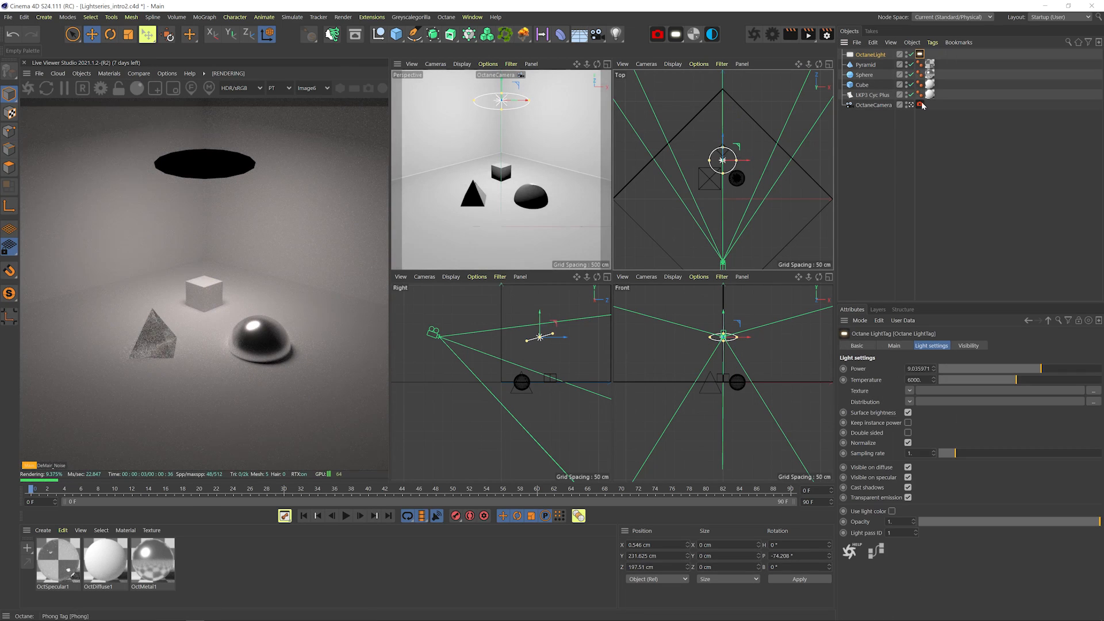
{"action": "left_click", "coordinate": [908, 467]}
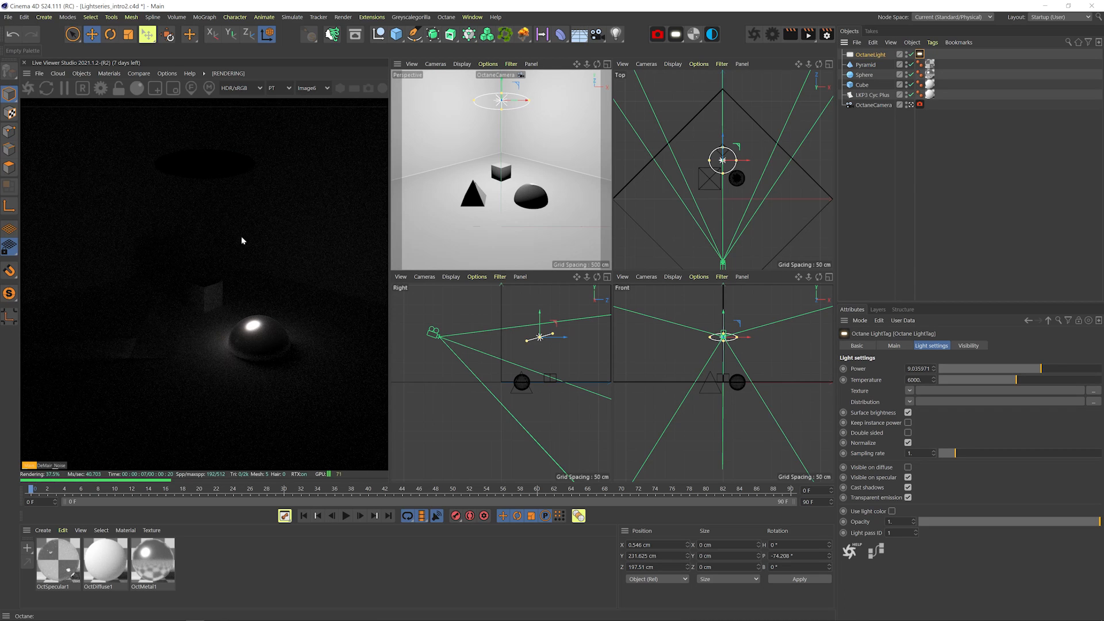
{"action": "left_click", "coordinate": [908, 478]}
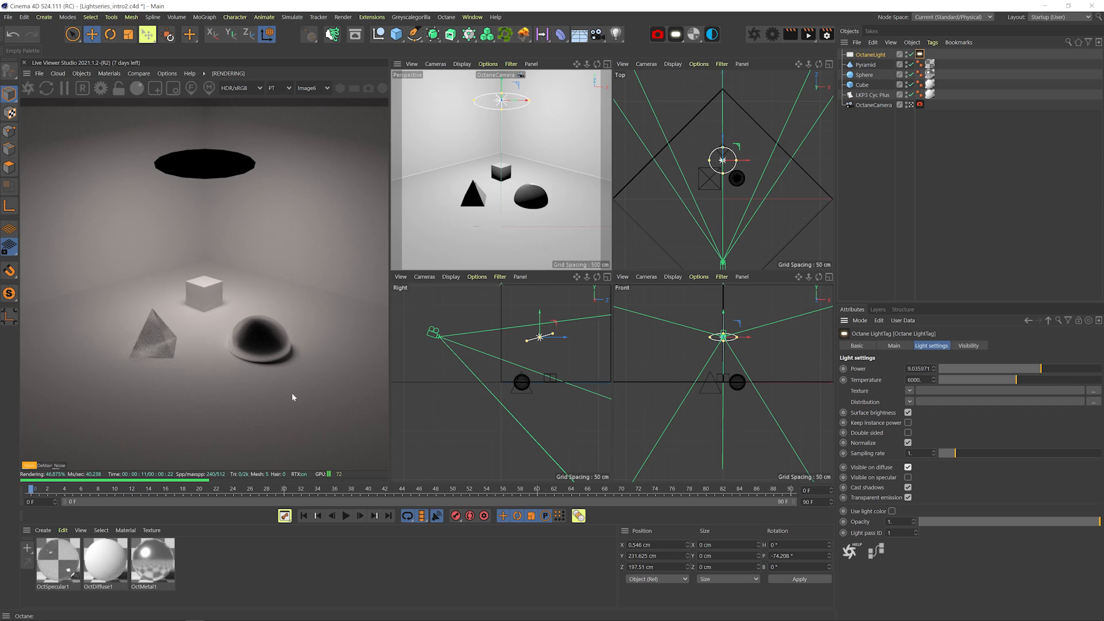
{"action": "left_click", "coordinate": [908, 478]}
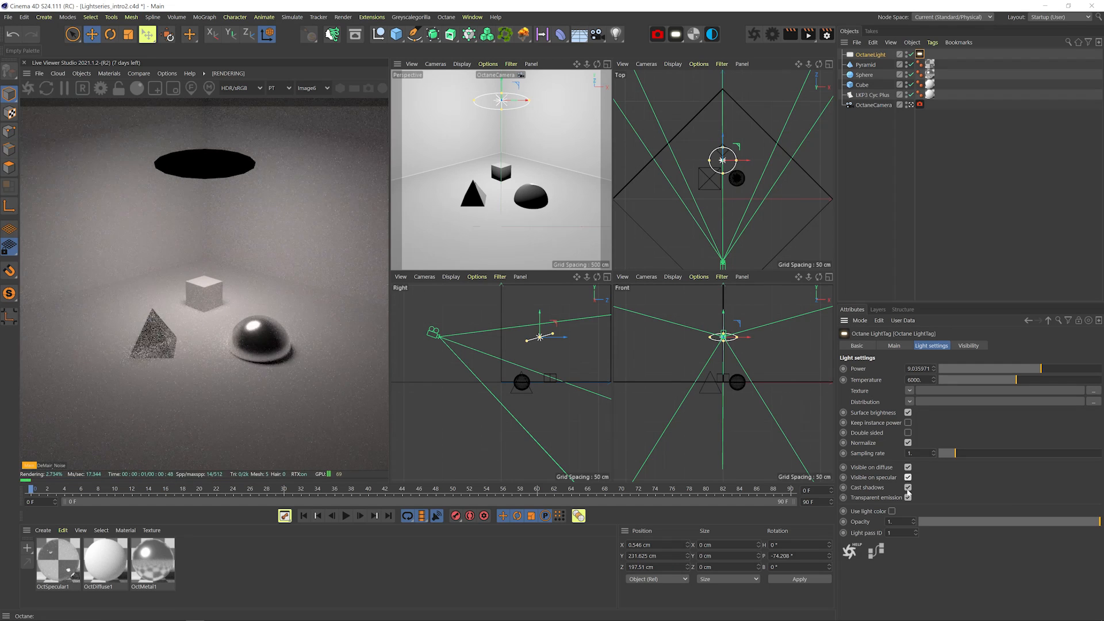
{"action": "left_click", "coordinate": [908, 488]}
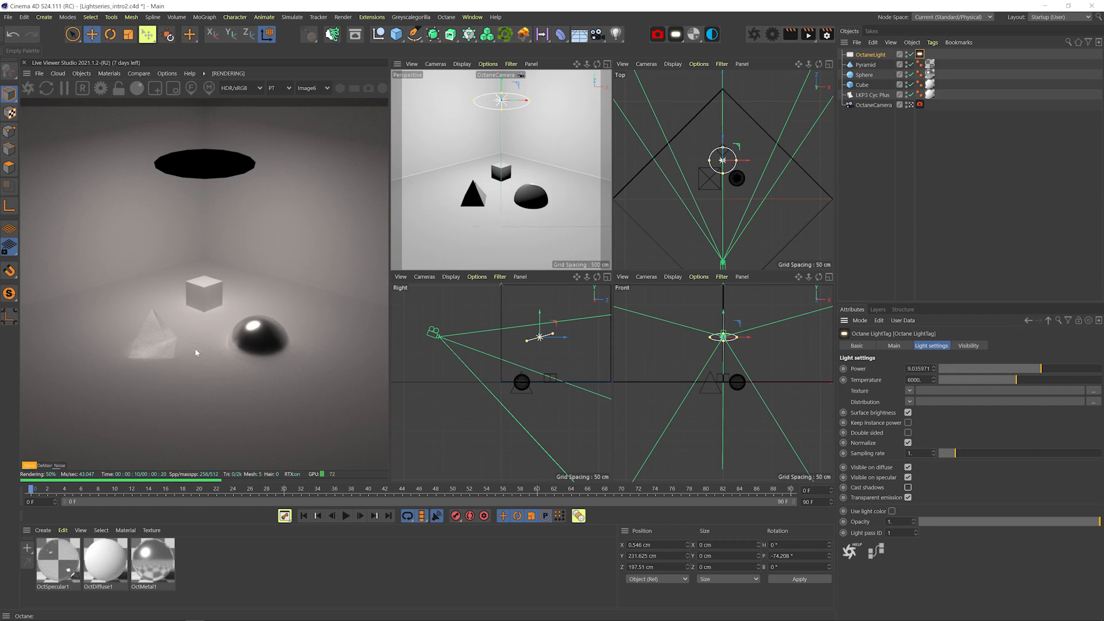
{"action": "left_click", "coordinate": [908, 488]}
- Toggle Use light color on and off for comparison, and lower the light's opacity to 0
{"action": "key", "text": "r"}
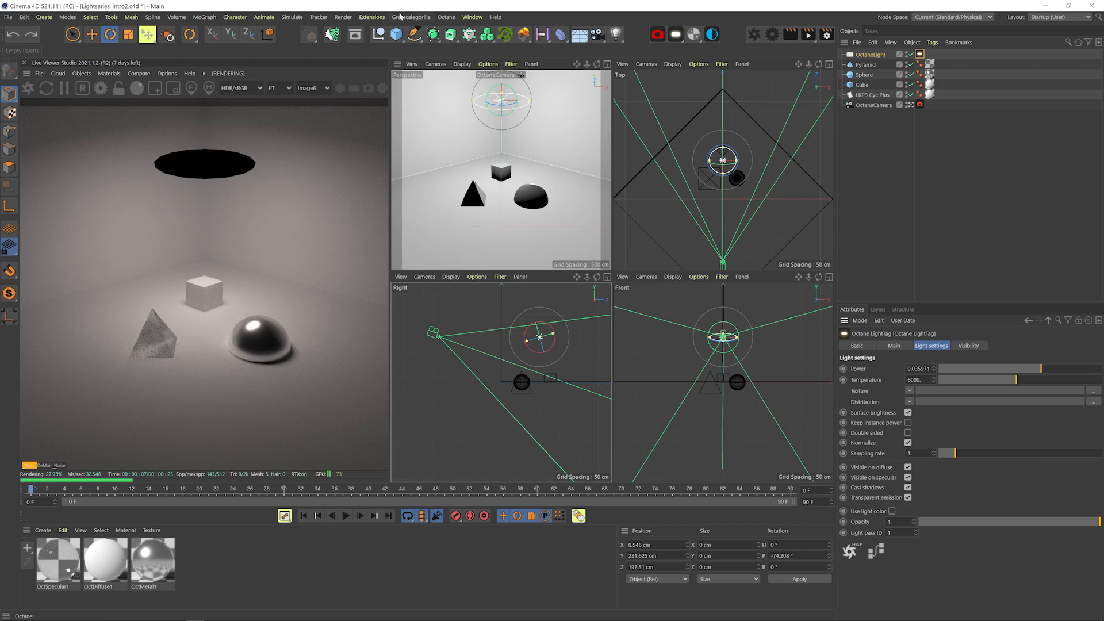
{"action": "left_click_drag", "start_coordinate": [397, 35], "coordinate": [451, 4]}
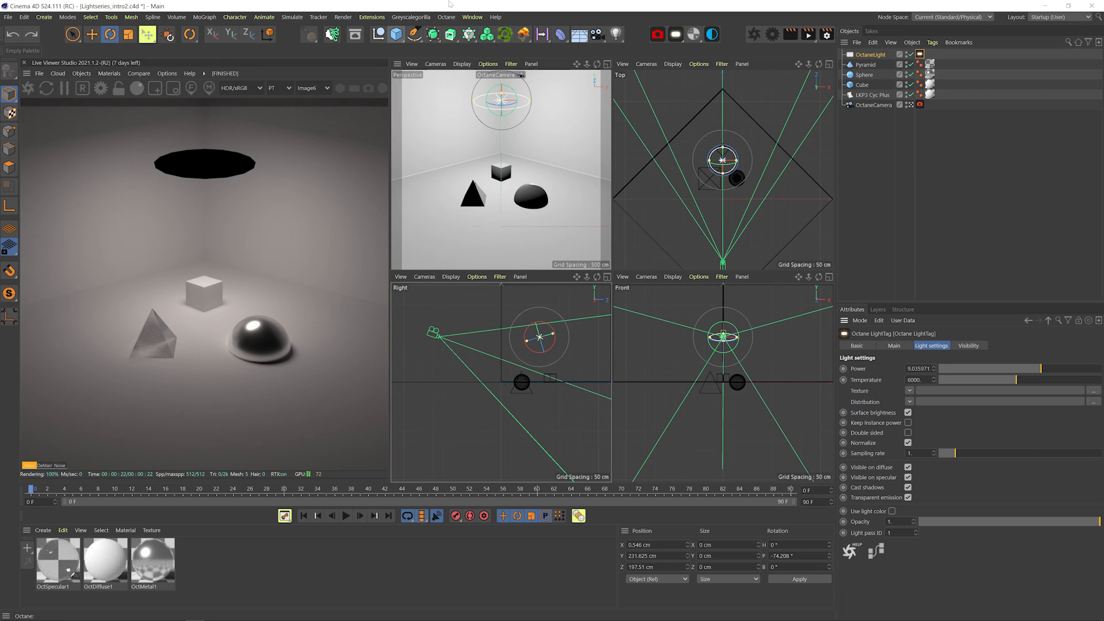
{"action": "left_click", "coordinate": [892, 511]}
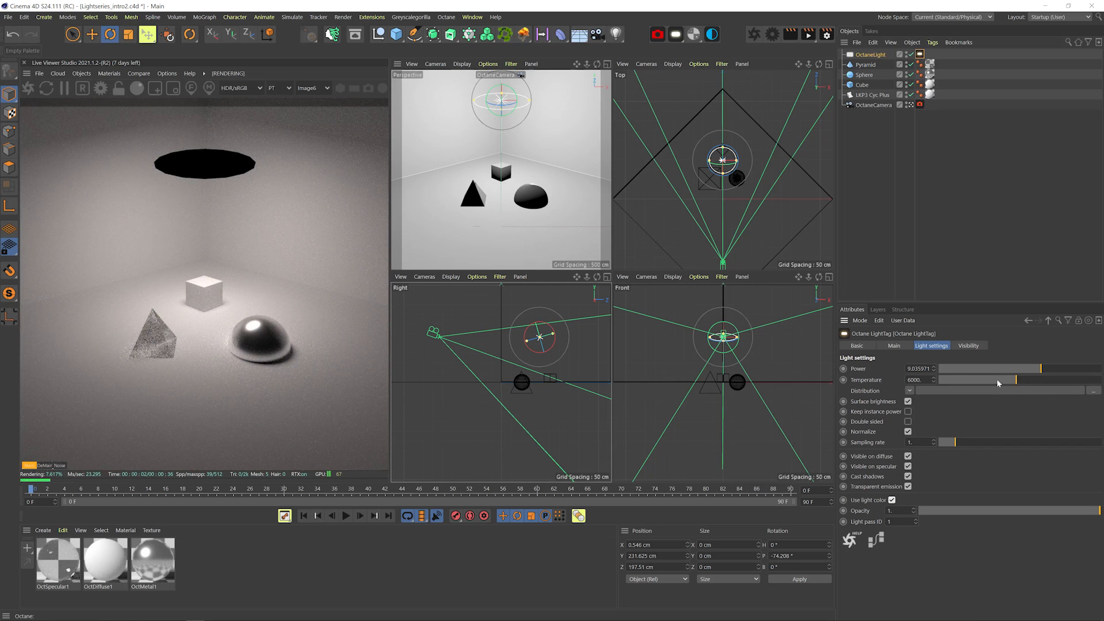
{"action": "left_click", "coordinate": [892, 500]}
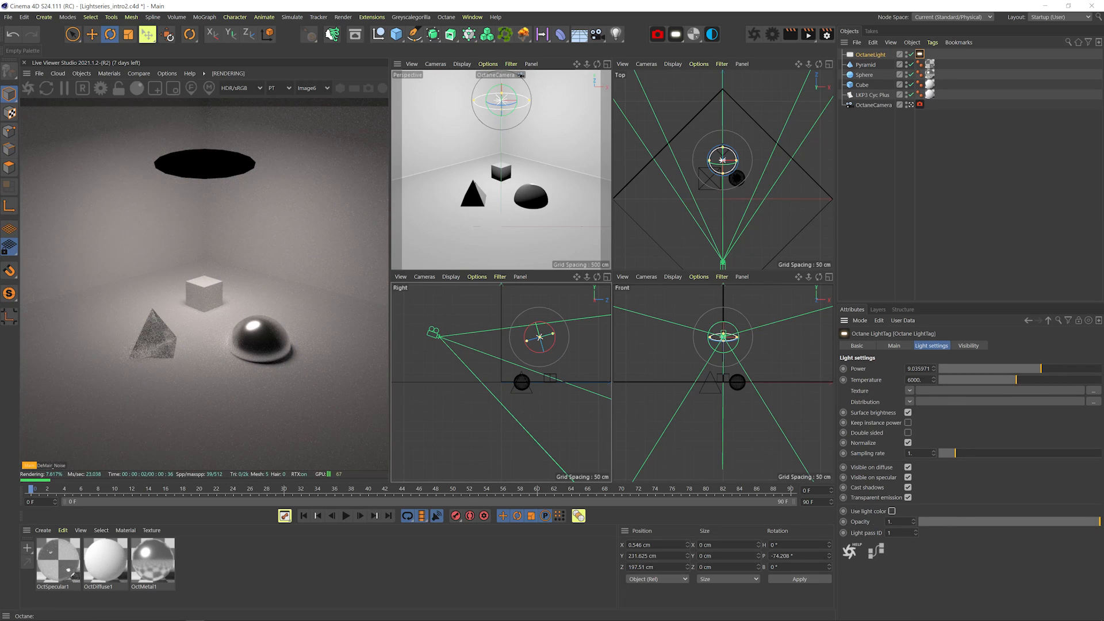
{"action": "left_click_drag", "start_coordinate": [1095, 522], "coordinate": [867, 515]}
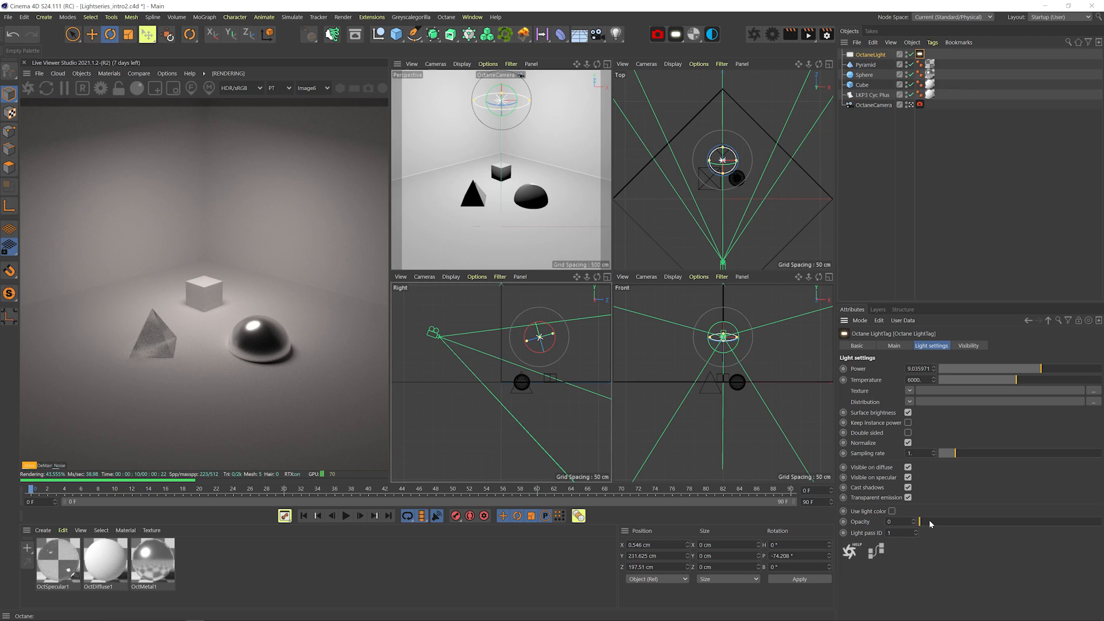
{"action": "mouse_move", "coordinate": [930, 521]}
{"action": "left_mouse_down"}
{"action": "mouse_move", "coordinate": [1101, 522]}
{"action": "mouse_move", "coordinate": [914, 517]}
{"action": "left_mouse_up"}
- Tilt the disc light nearly upright, to a pitch of about -160°, and move it towards the back corner at about Z 397 cm
{"action": "key", "text": "r"}
{"action": "key", "text": "r"}
{"action": "key", "text": "r"}
{"action": "key", "text": "r"}
{"action": "key", "text": "r"}
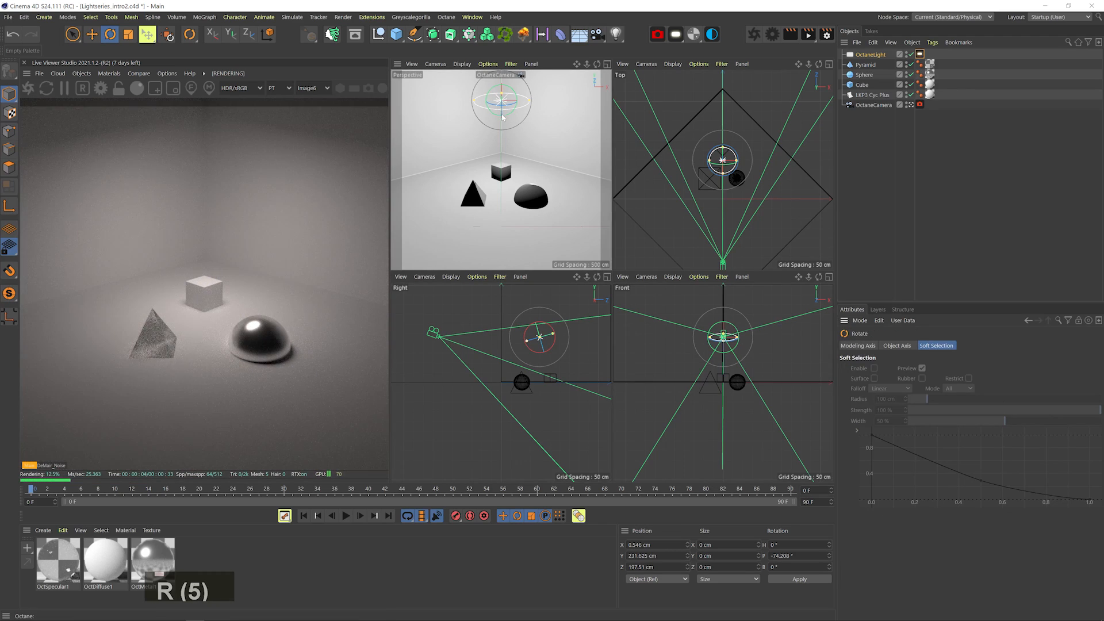
{"action": "left_click_drag", "start_coordinate": [551, 326], "coordinate": [558, 345]}
{"action": "key", "text": "ctrl+z"}
{"action": "key", "text": "e"}
{"action": "left_click_drag", "start_coordinate": [555, 323], "coordinate": [594, 322]}
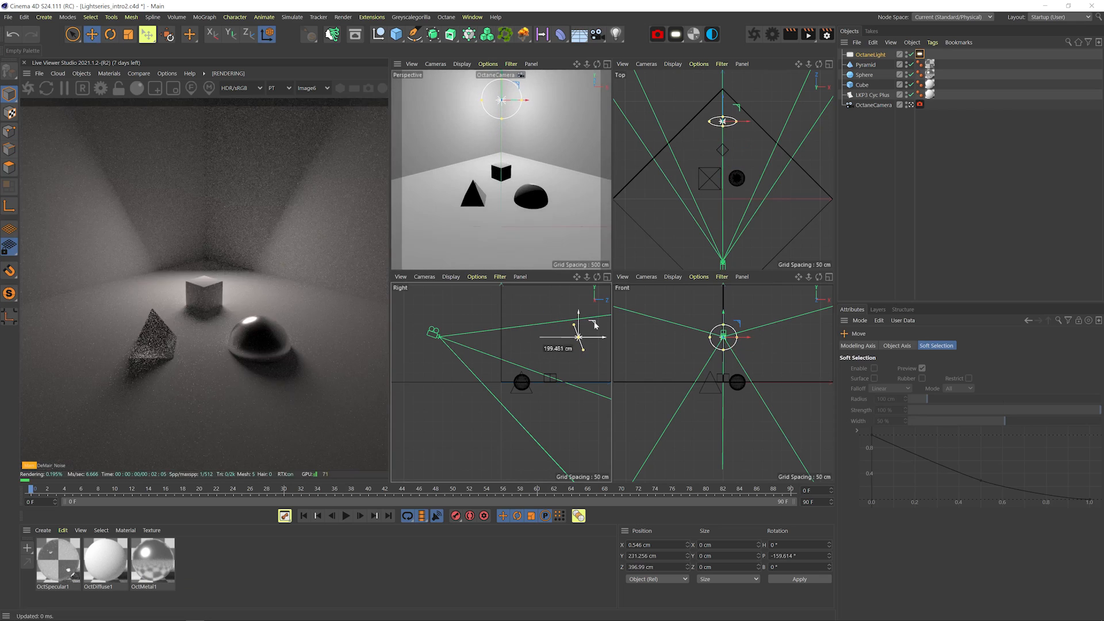
- Try raising the tilted light's opacity to its maximum
{"action": "left_click", "coordinate": [920, 54]}
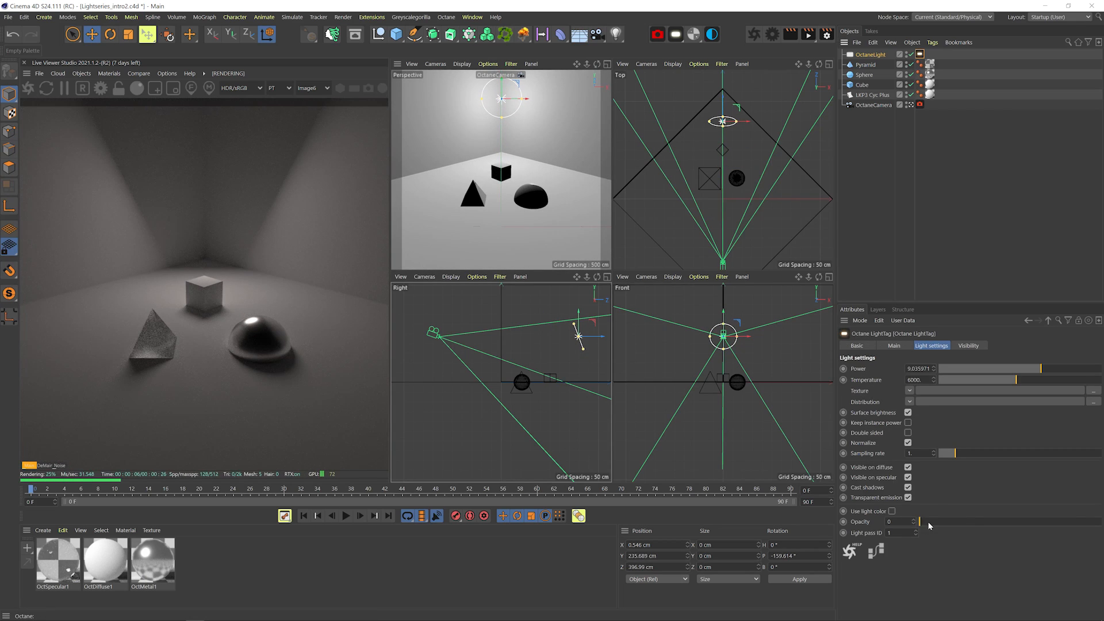
{"action": "left_click_drag", "start_coordinate": [928, 522], "coordinate": [1101, 522]}
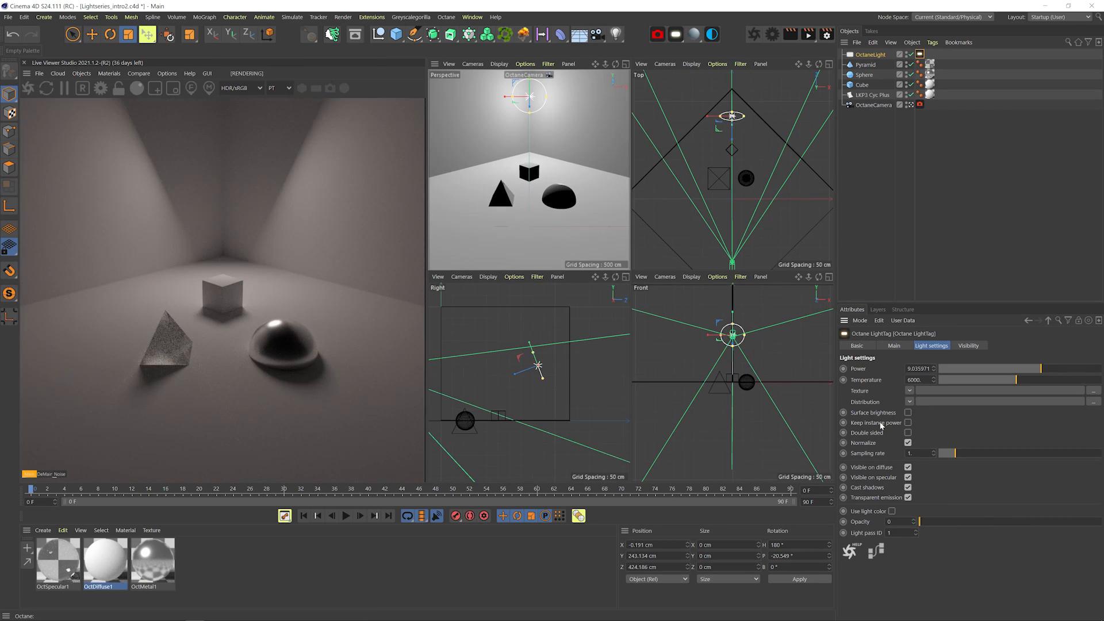
- Duplicate the light, place the copy above and behind it at about Y 352, Z 478 cm, and tilt it to about -46° pitch
{"action": "key", "text": "e"}
{"action": "mouse_move", "coordinate": [541, 346]}
{"action": "left_mouse_down", "text": "ctrl"}
{"action": "mouse_move", "coordinate": [554, 320]}
{"action": "mouse_move", "coordinate": [555, 335]}
{"action": "left_mouse_up", "text": "ctrl"}
{"action": "key", "text": "r"}
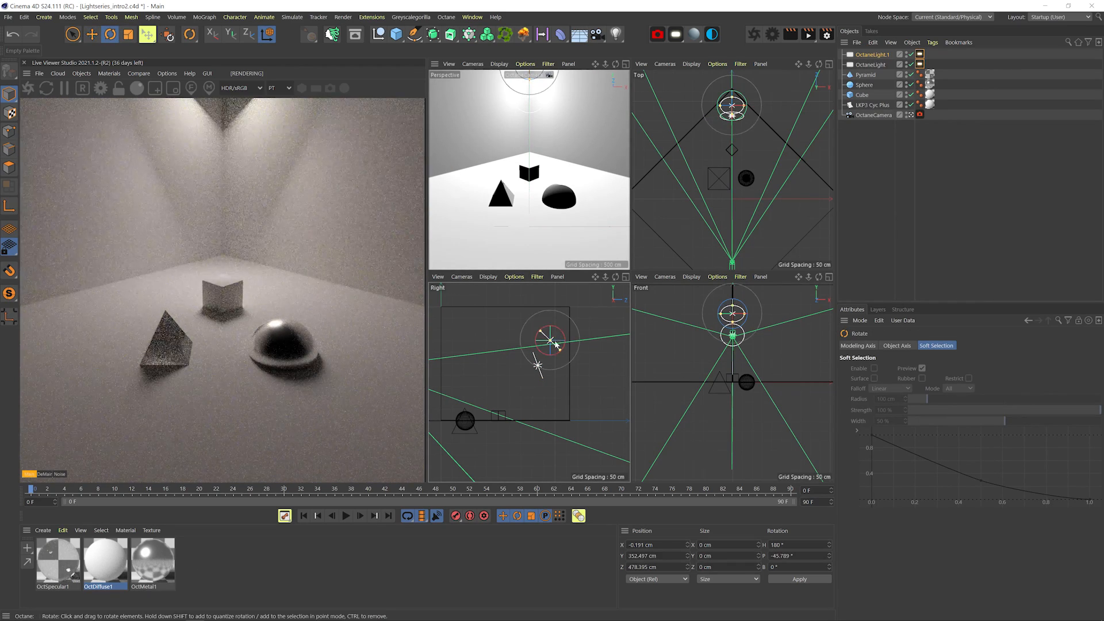
- Set the original light's opacity to 1 and switch that light off and on for comparison
{"action": "left_click", "coordinate": [919, 64]}
{"action": "left_click_drag", "start_coordinate": [1000, 522], "coordinate": [1101, 522]}
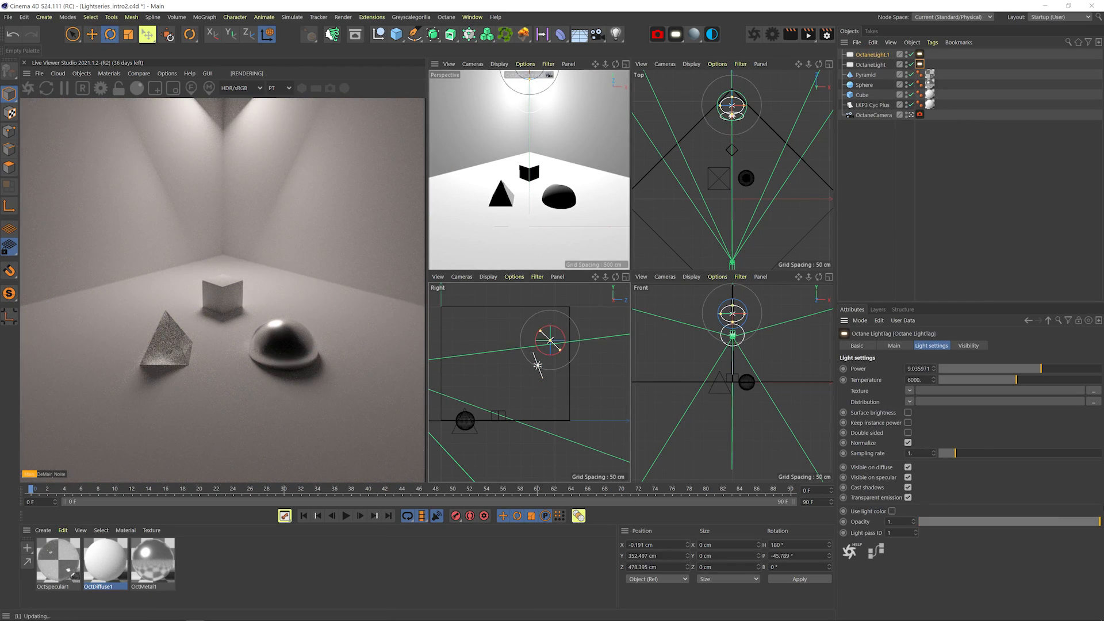
{"action": "left_click", "coordinate": [912, 65]}
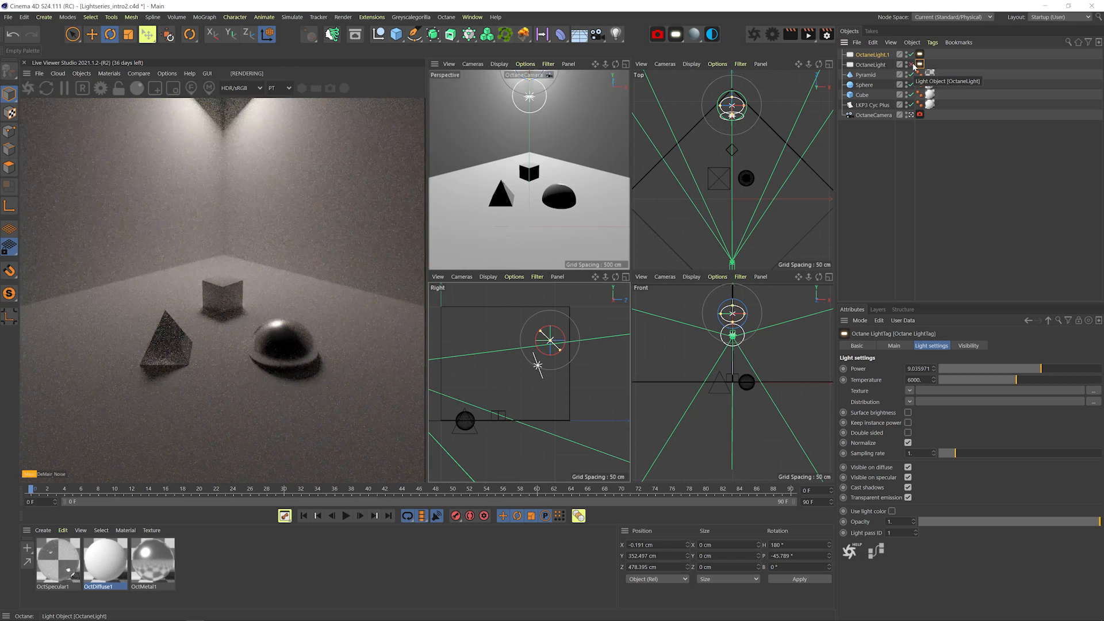
{"action": "left_click", "coordinate": [912, 65]}
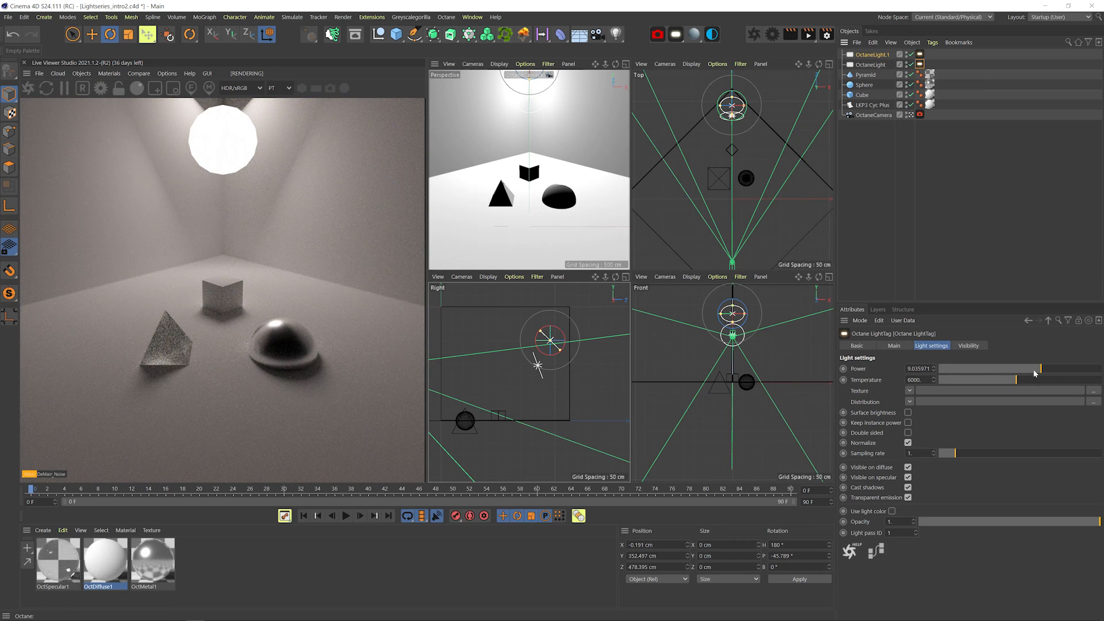
- Reduce the original light's power to 0.0001 and its opacity to 0
{"action": "left_click_drag", "start_coordinate": [1040, 368], "coordinate": [820, 367]}
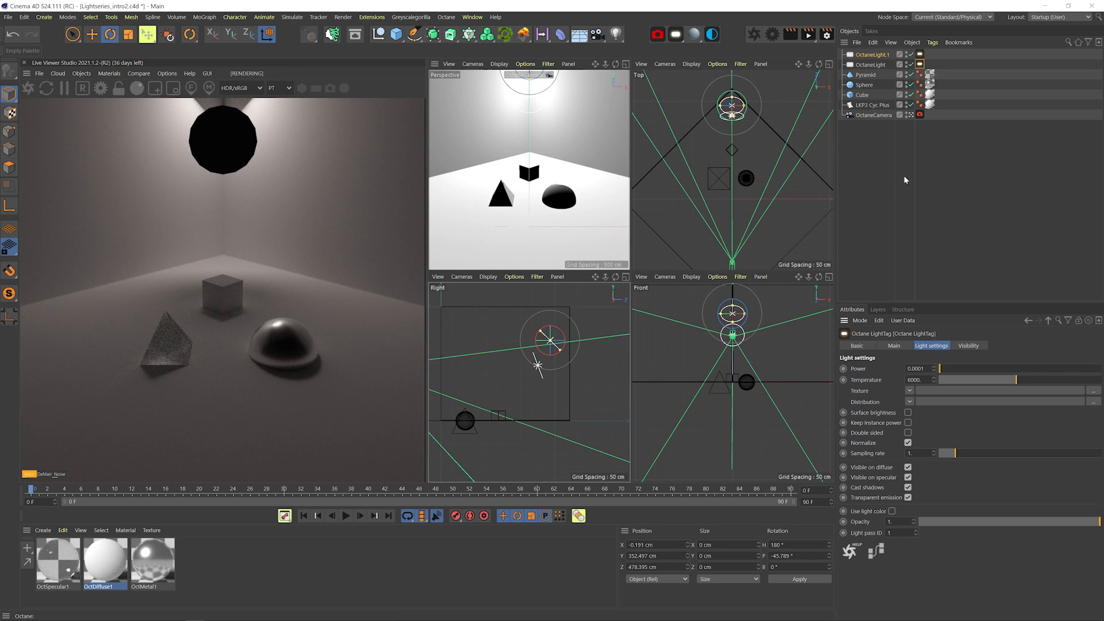
{"action": "left_click_drag", "start_coordinate": [1095, 523], "coordinate": [920, 522]}
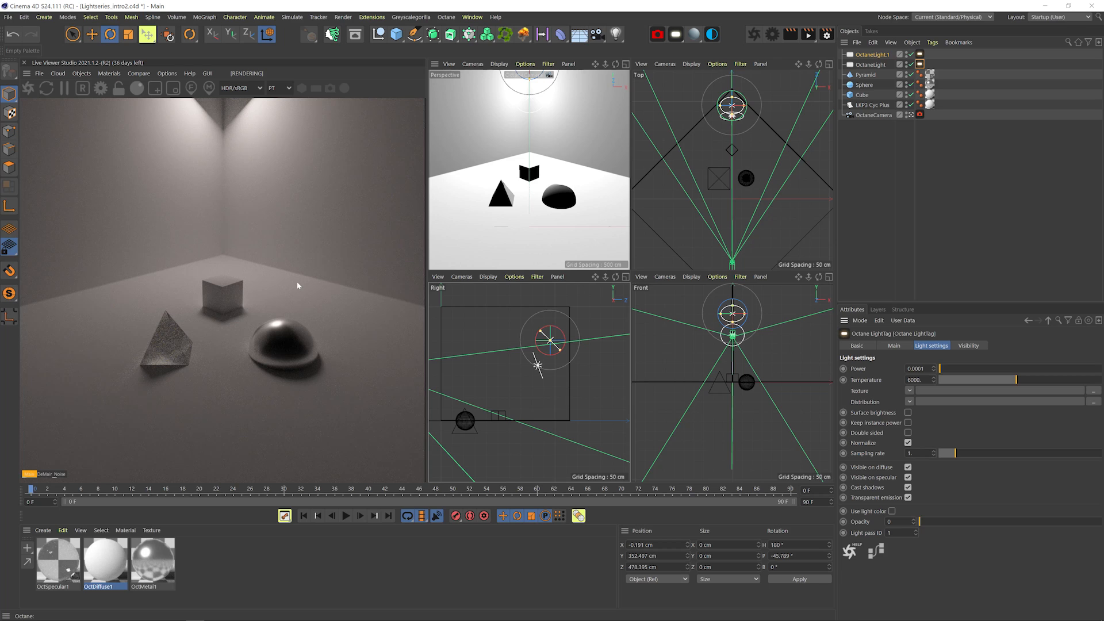
- Undo the power and opacity changes and the copy's placement, and delete the duplicate light
{"action": "key", "text": "ctrl+z"}
{"action": "key", "text": "ctrl+z"}
{"action": "key", "text": "ctrl+z"}
{"action": "key", "text": "ctrl+z"}
{"action": "key", "text": "ctrl+z"}
{"action": "key", "text": "ctrl+z"}
{"action": "key", "text": "ctrl+z"}
{"action": "key", "text": "ctrl+z"}
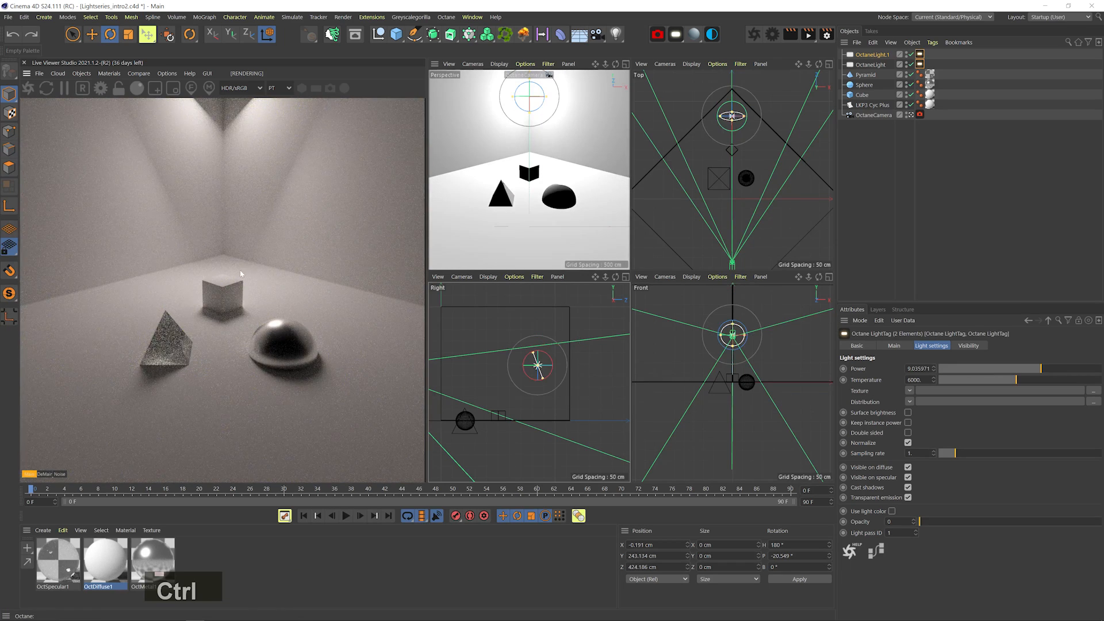
{"action": "key", "text": "Delete"}
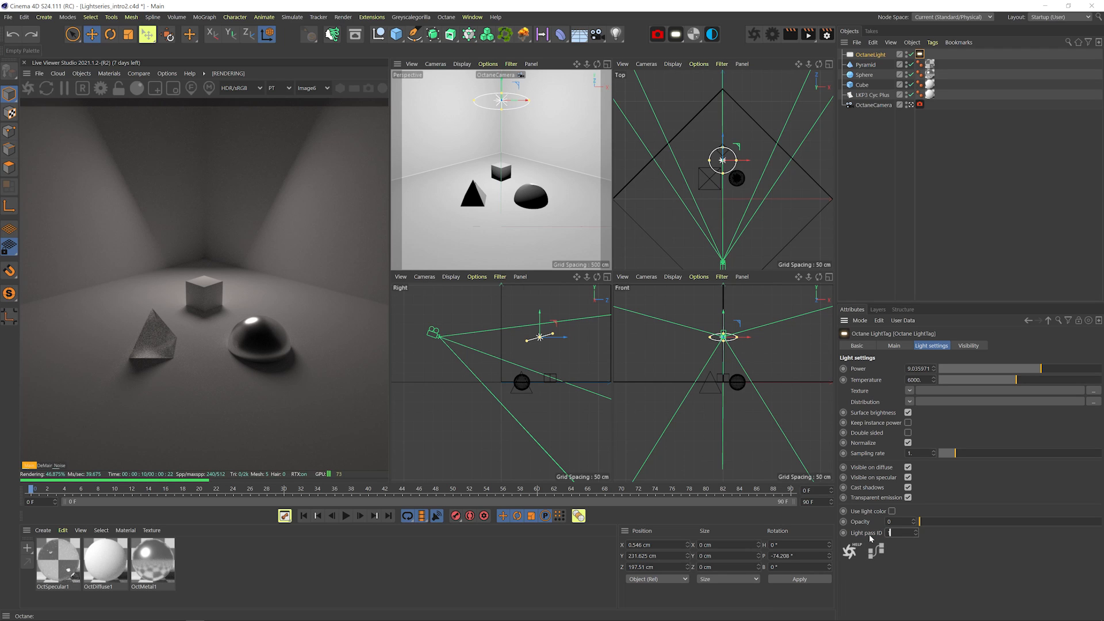
- Set the light's Light pass ID to 2 and add an Octane ObjectTag to the sphere
{"action": "key", "text": "Up"}
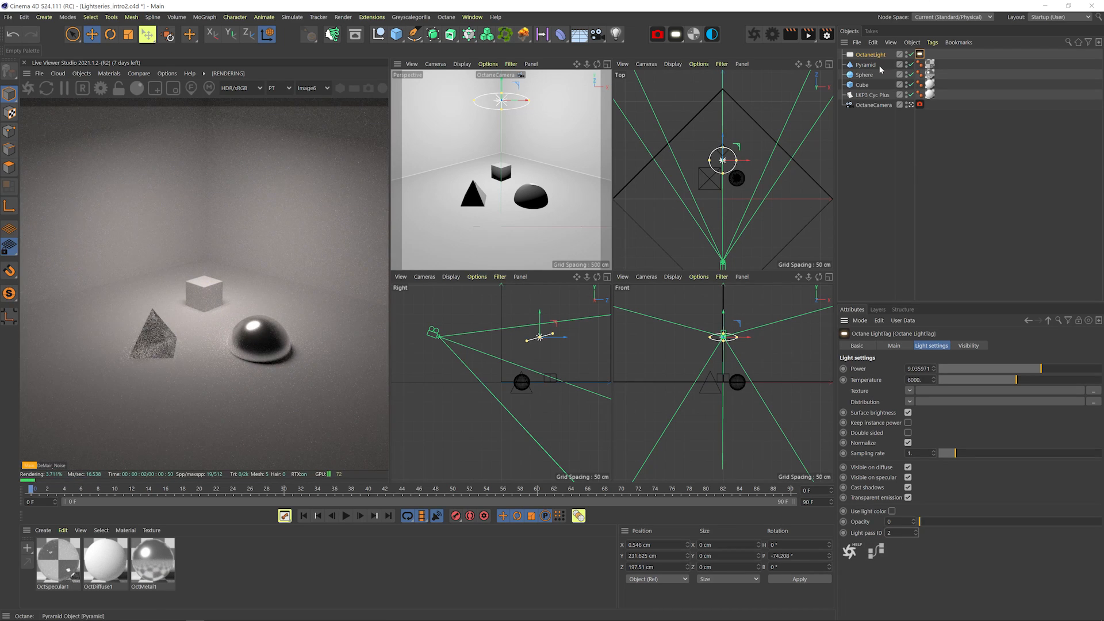
{"action": "left_click", "coordinate": [862, 74]}
{"action": "right_click", "coordinate": [862, 74]}
{"action": "mouse_move", "coordinate": [898, 90]}
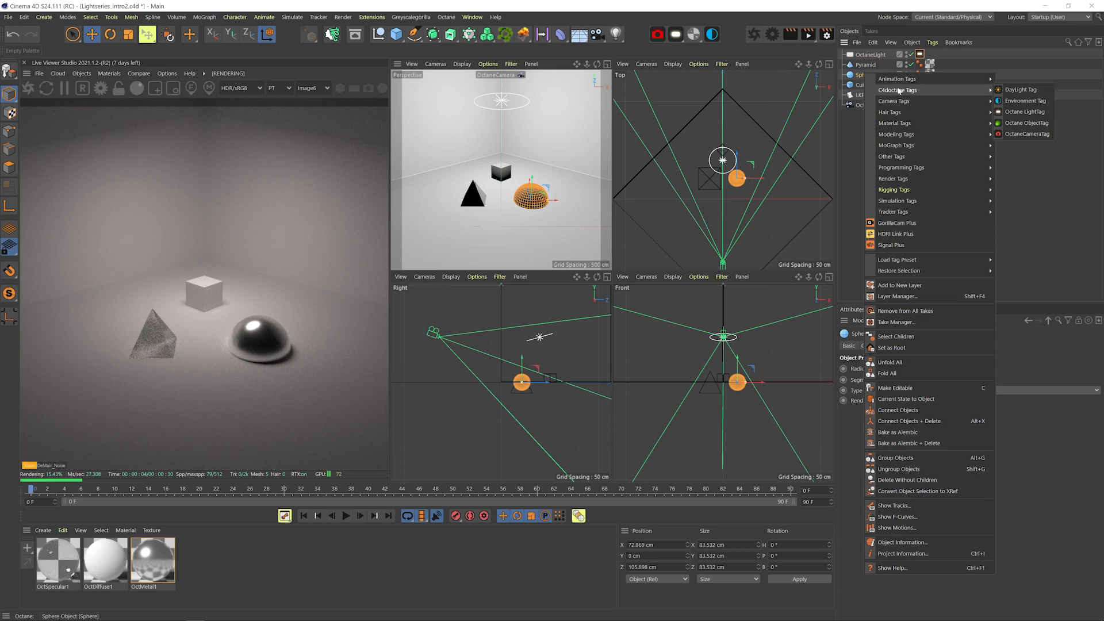
{"action": "left_click", "coordinate": [1039, 126]}
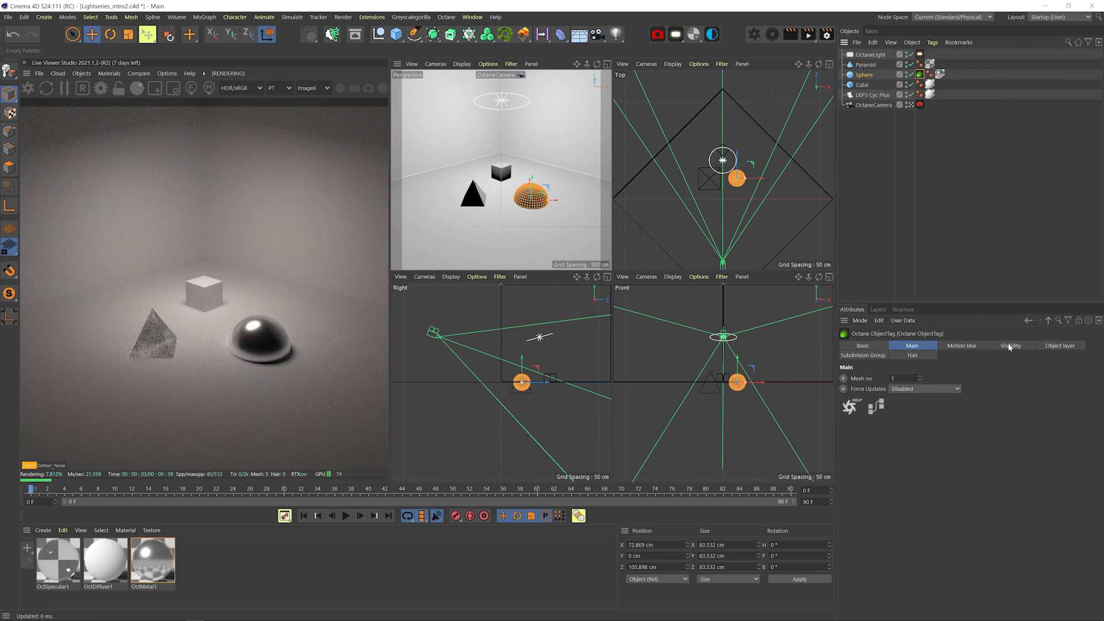
- Enable the light pass mask on the sphere's object tag and switch light pass 2 off and on for comparison
{"action": "left_click", "coordinate": [1059, 346]}
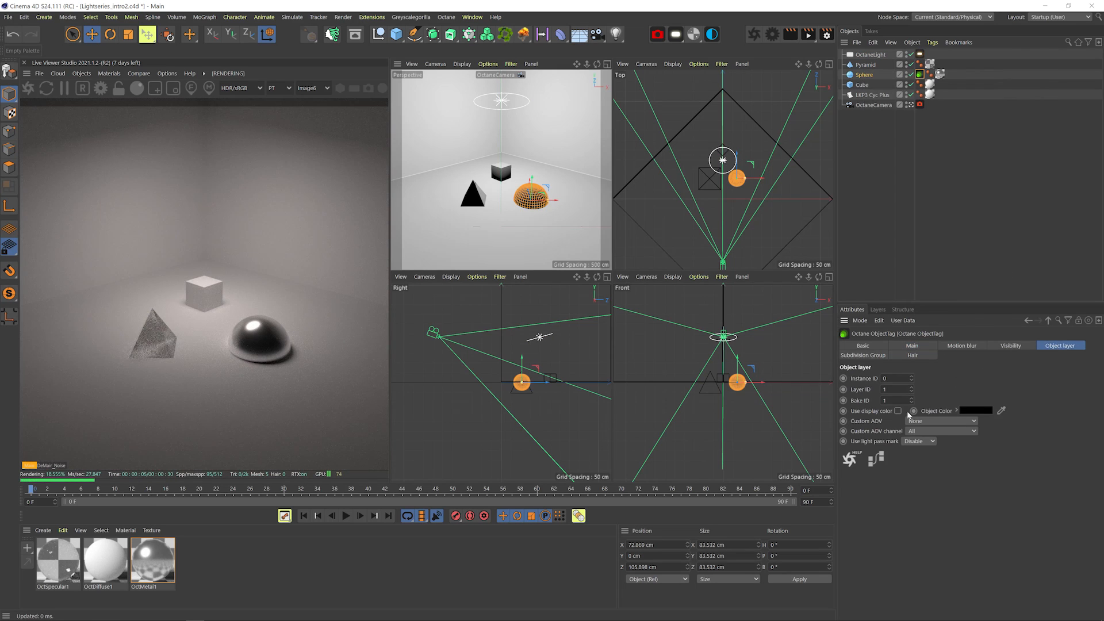
{"action": "left_click", "coordinate": [910, 442]}
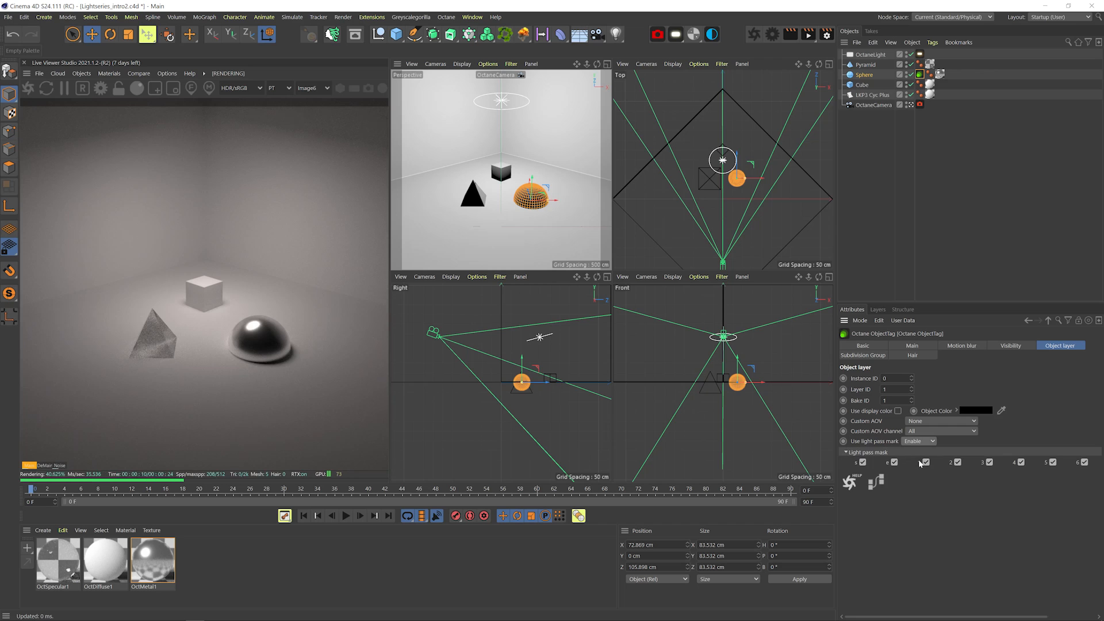
{"action": "left_click", "coordinate": [919, 460]}
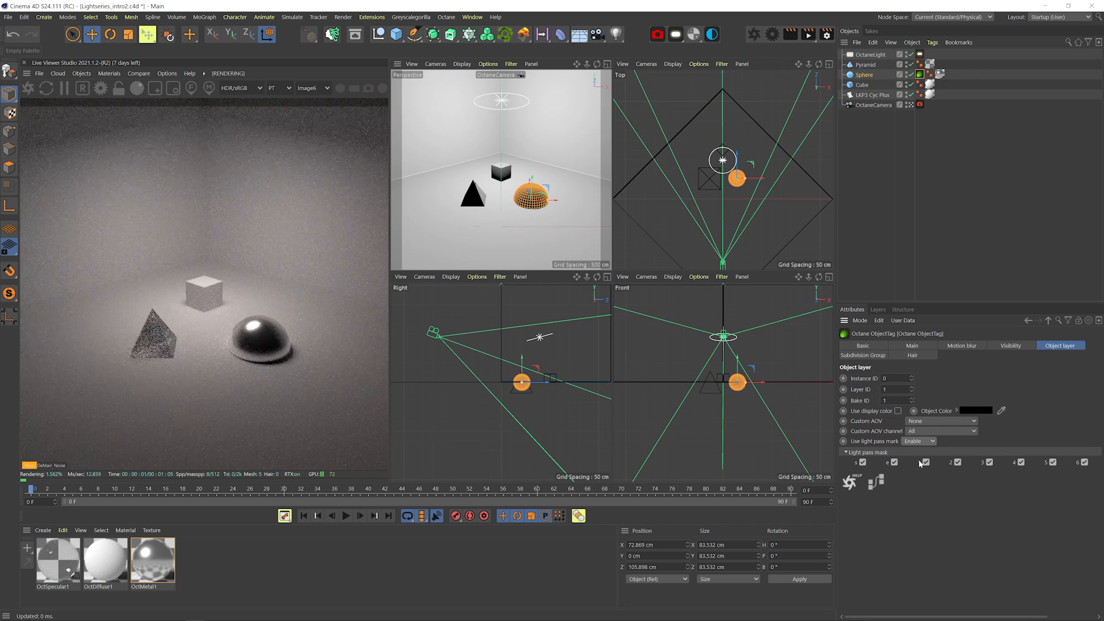
{"action": "left_click", "coordinate": [958, 463]}
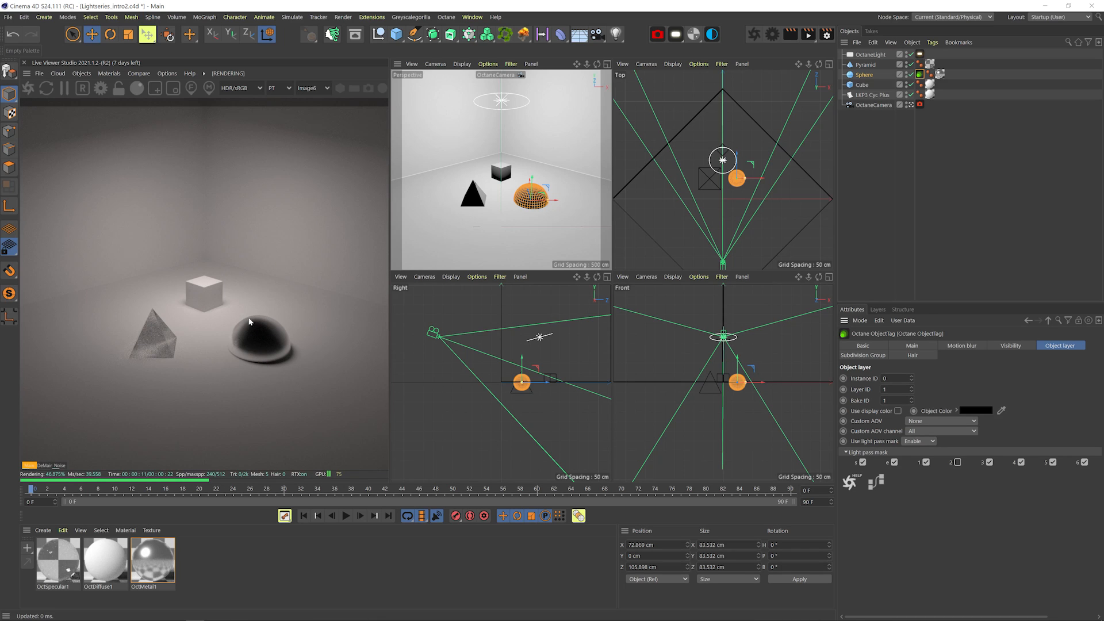
{"action": "left_click", "coordinate": [957, 463]}
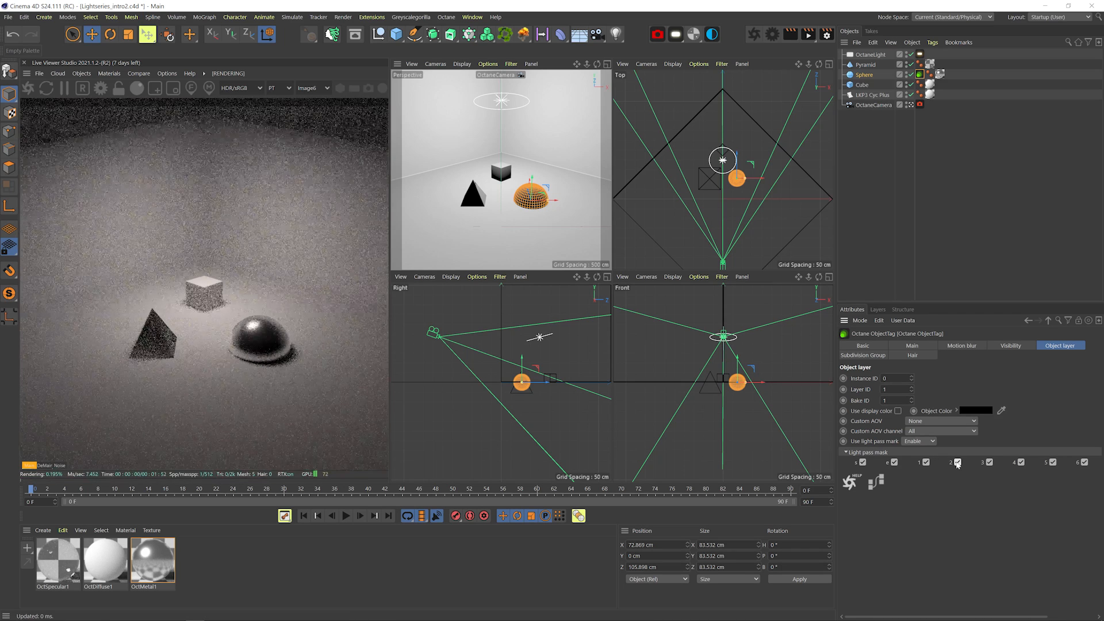
- Move the object tag to LKP3 Cyc Plus, exclude light pass 2 from its mask, and delete the tag
{"action": "left_click_drag", "start_coordinate": [943, 103], "coordinate": [941, 95]}
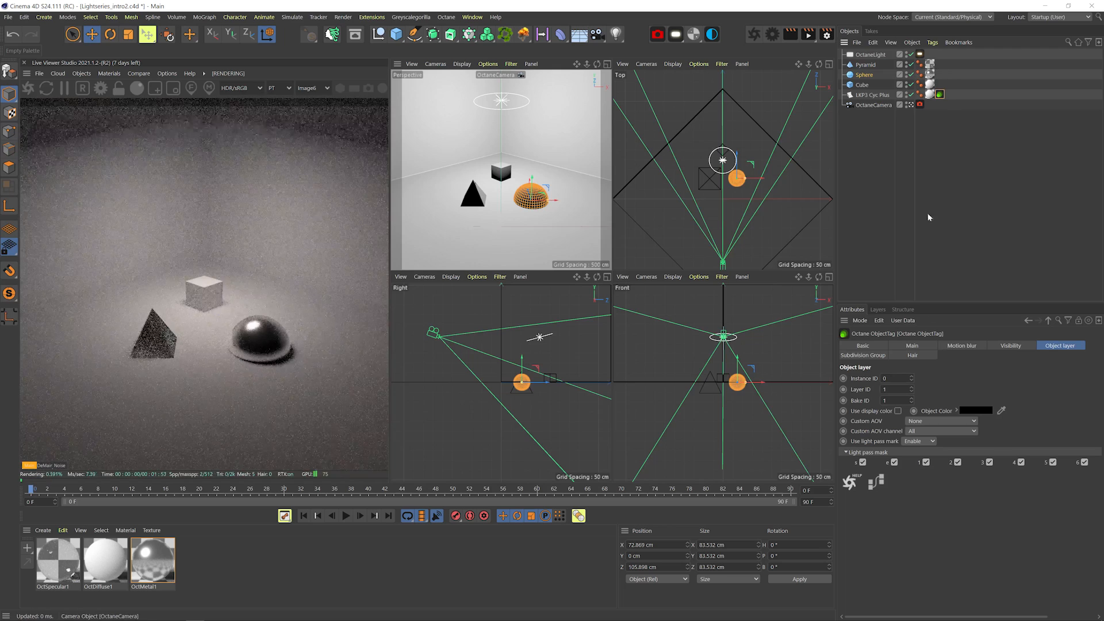
{"action": "left_click", "coordinate": [957, 463]}
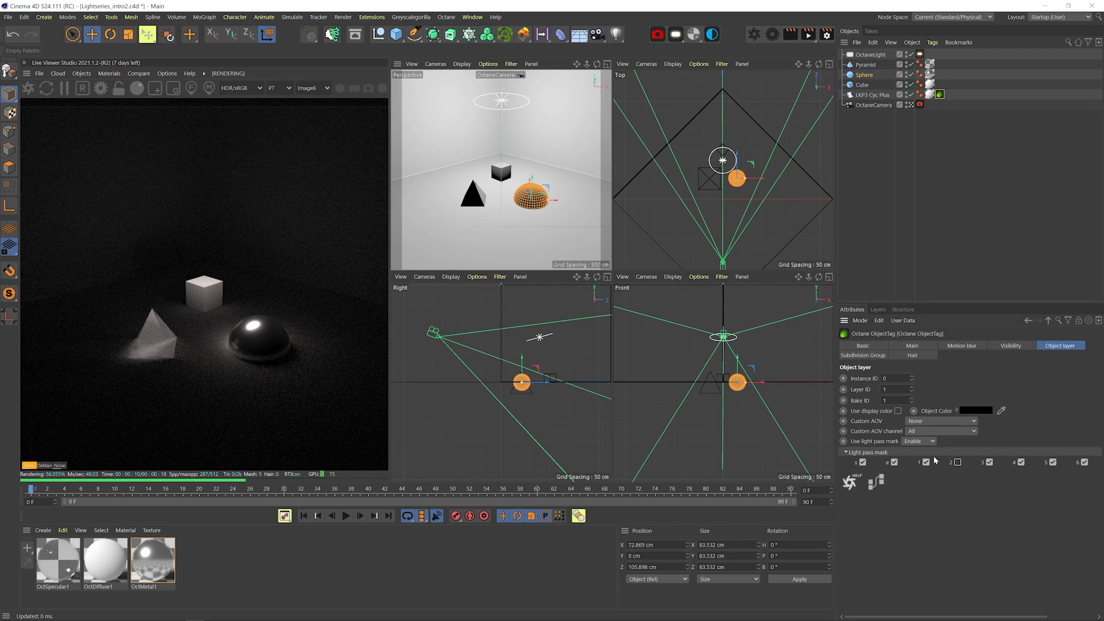
{"action": "key", "text": "Delete"}
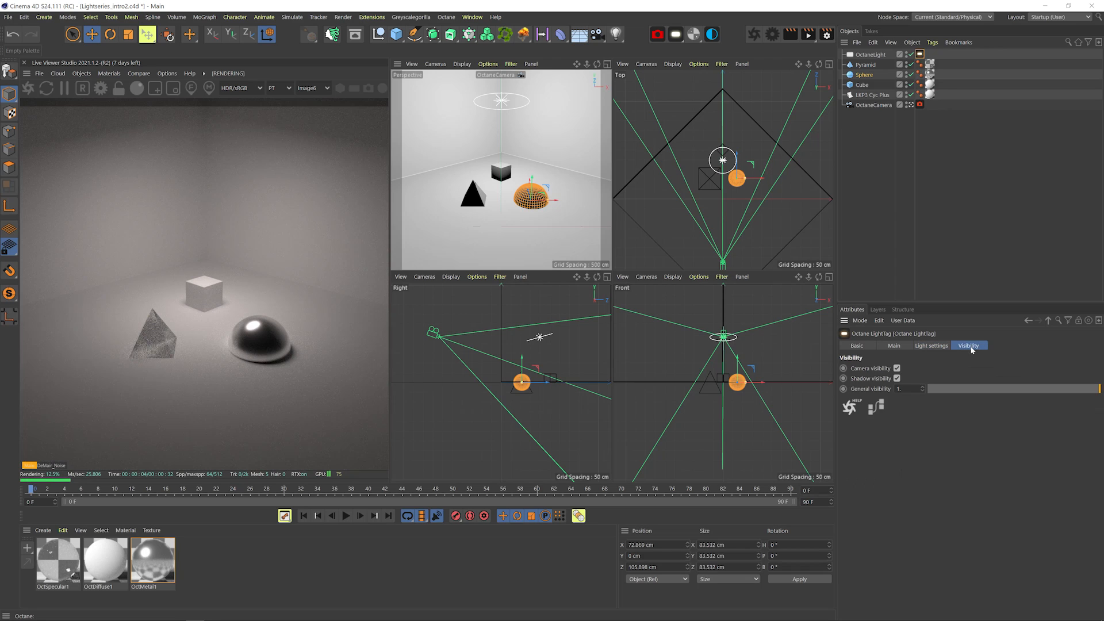
- Set the light's opacity to 1 and turn off its camera visibility
{"action": "left_click", "coordinate": [946, 521]}
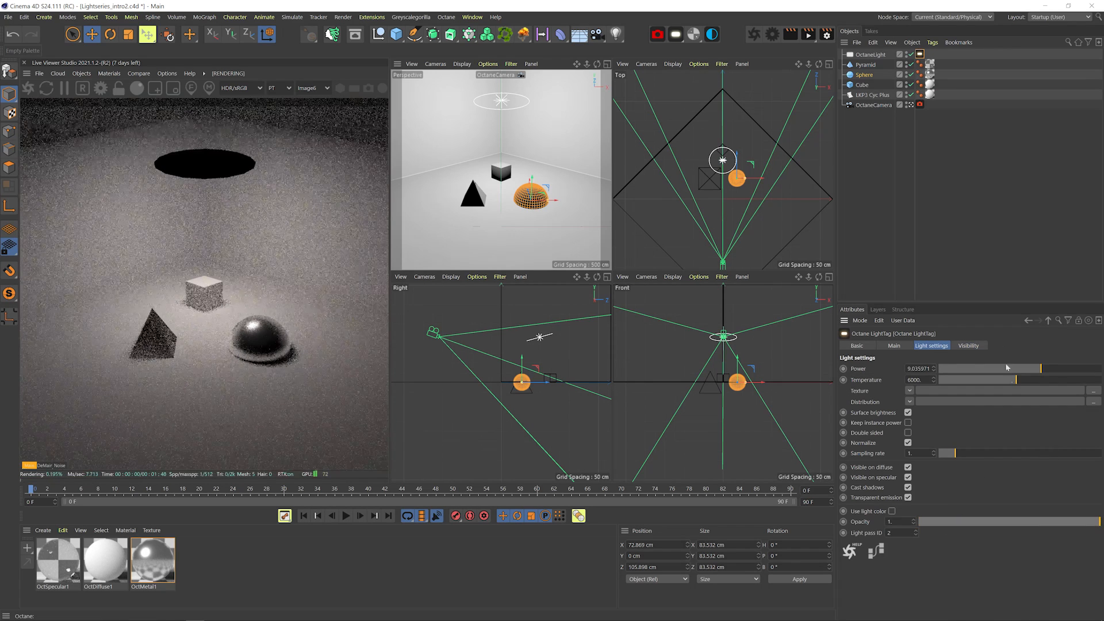
{"action": "left_click", "coordinate": [968, 346]}
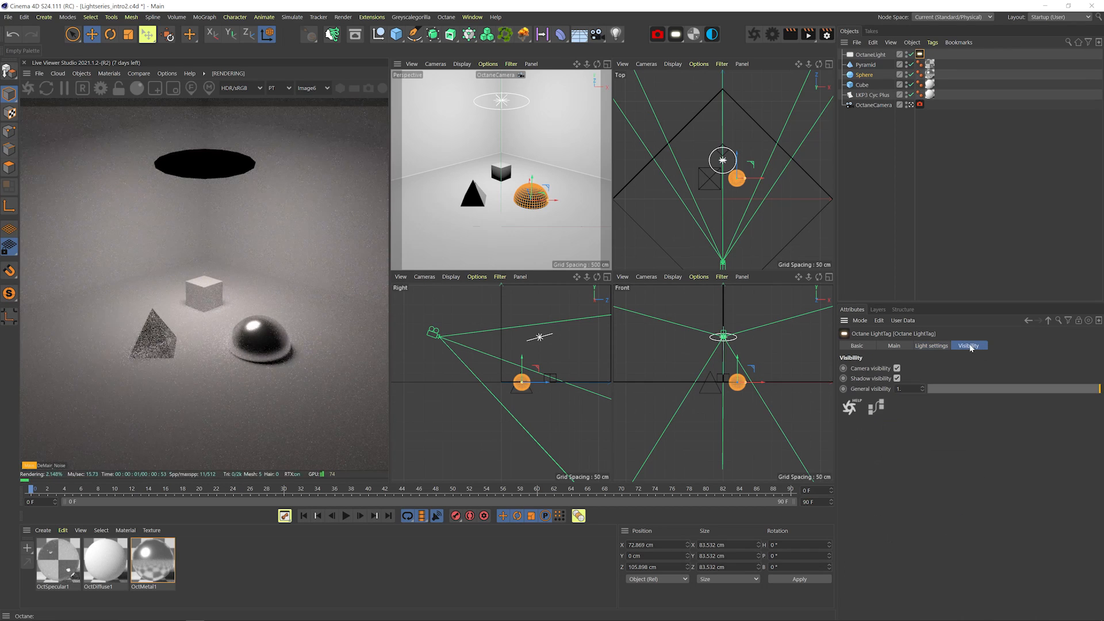
{"action": "left_click", "coordinate": [897, 368]}
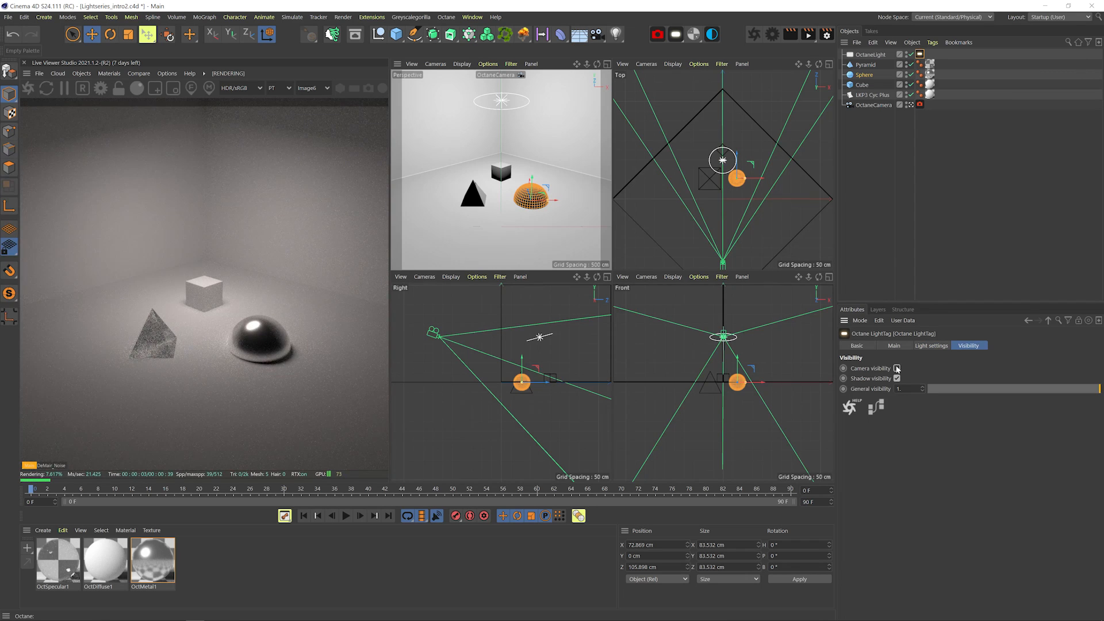
- Reduce the light's general visibility to 0 and turn its camera visibility back on
{"action": "left_click", "coordinate": [897, 379]}
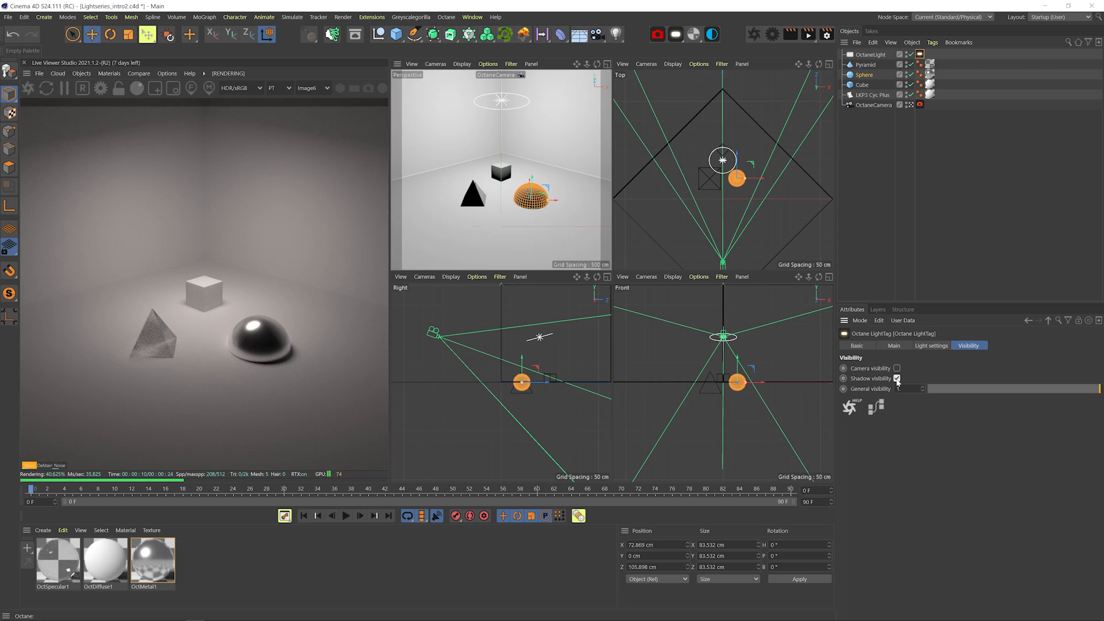
{"action": "left_click_drag", "start_coordinate": [1097, 391], "coordinate": [892, 398]}
{"action": "left_click", "coordinate": [897, 369]}
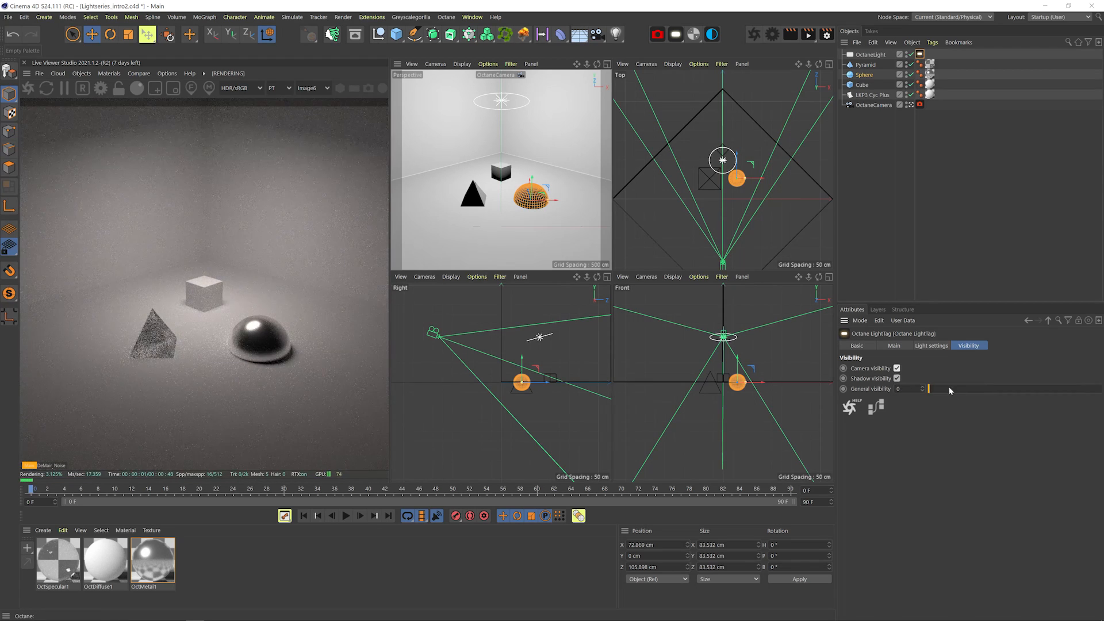
- Check the available Octane light types, convert the existing light tag to an IES light and show its light settings
{"action": "left_click", "coordinate": [894, 346]}
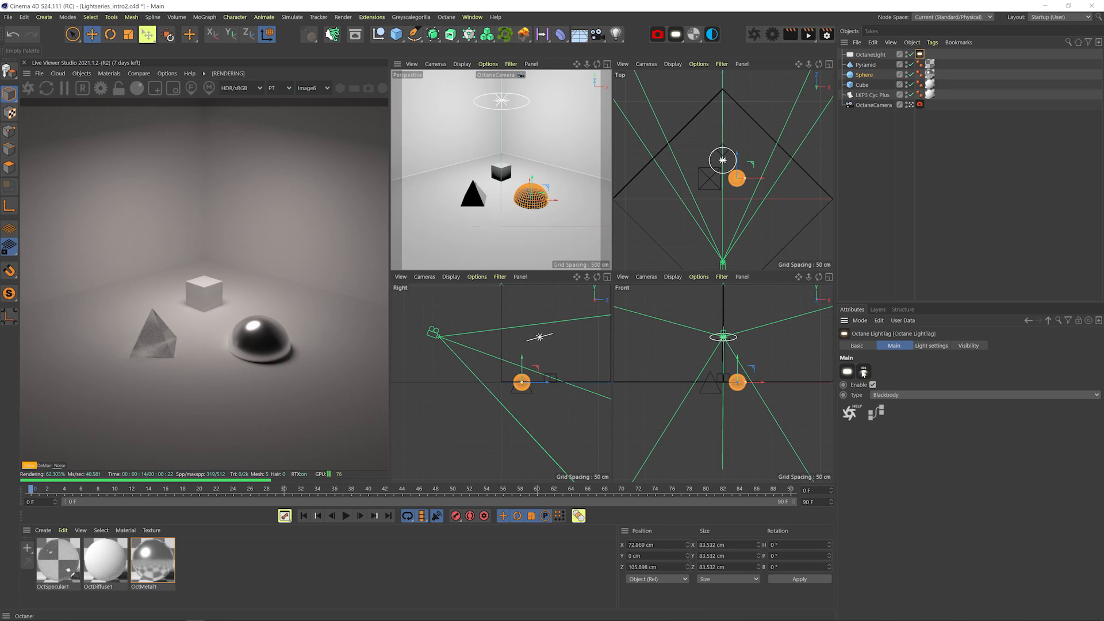
{"action": "left_click", "coordinate": [81, 74]}
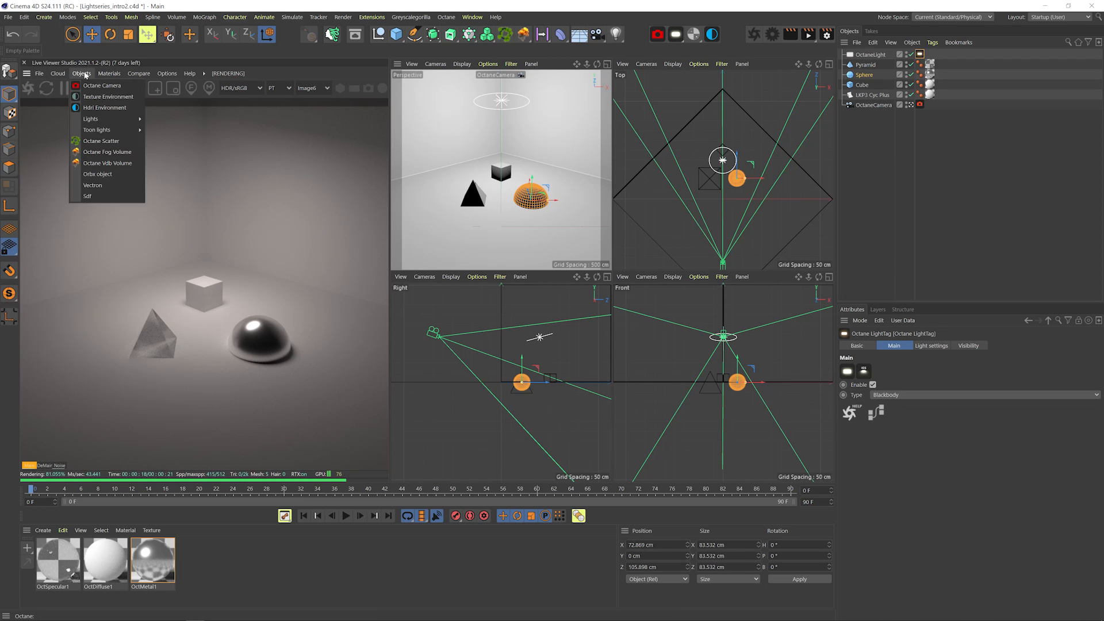
{"action": "mouse_move", "coordinate": [100, 119]}
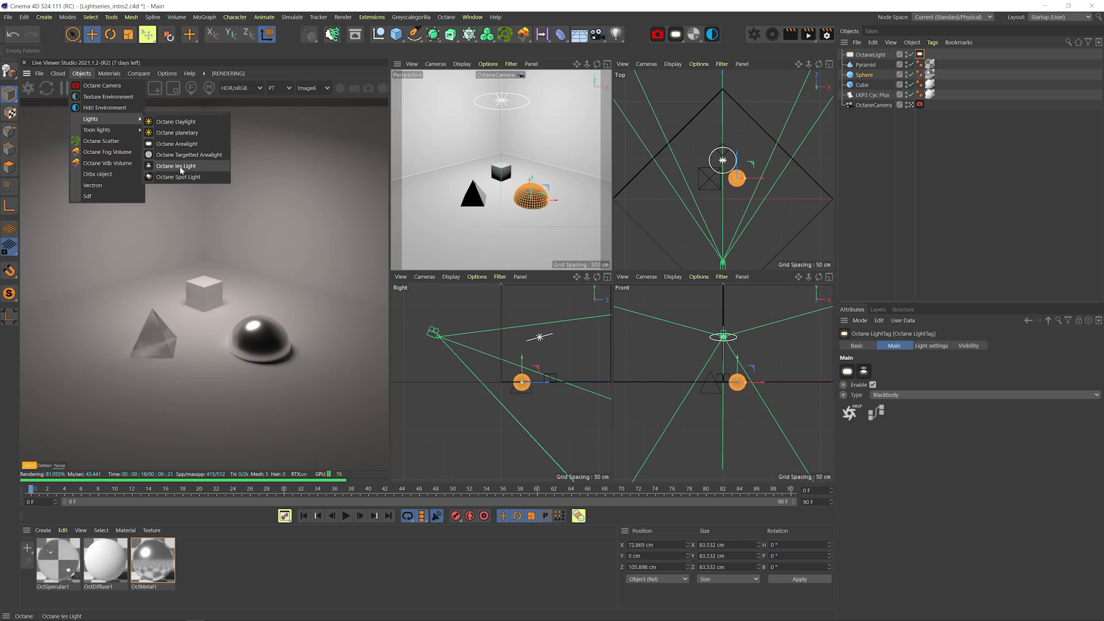
{"action": "left_click", "coordinate": [919, 58]}
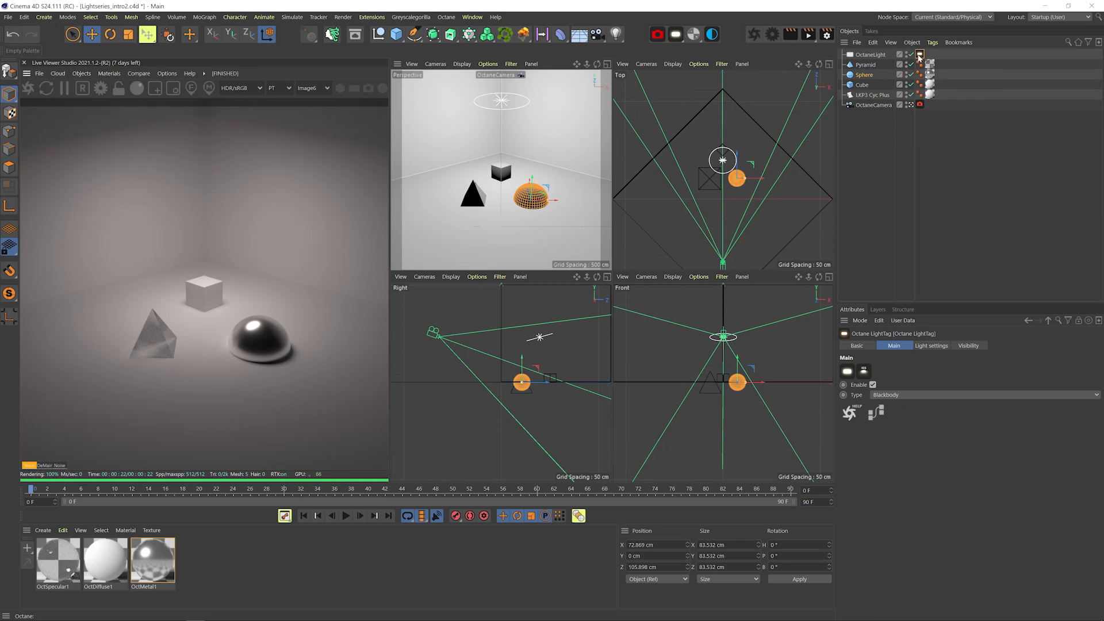
{"action": "left_click", "coordinate": [864, 371]}
{"action": "left_click", "coordinate": [931, 346]}
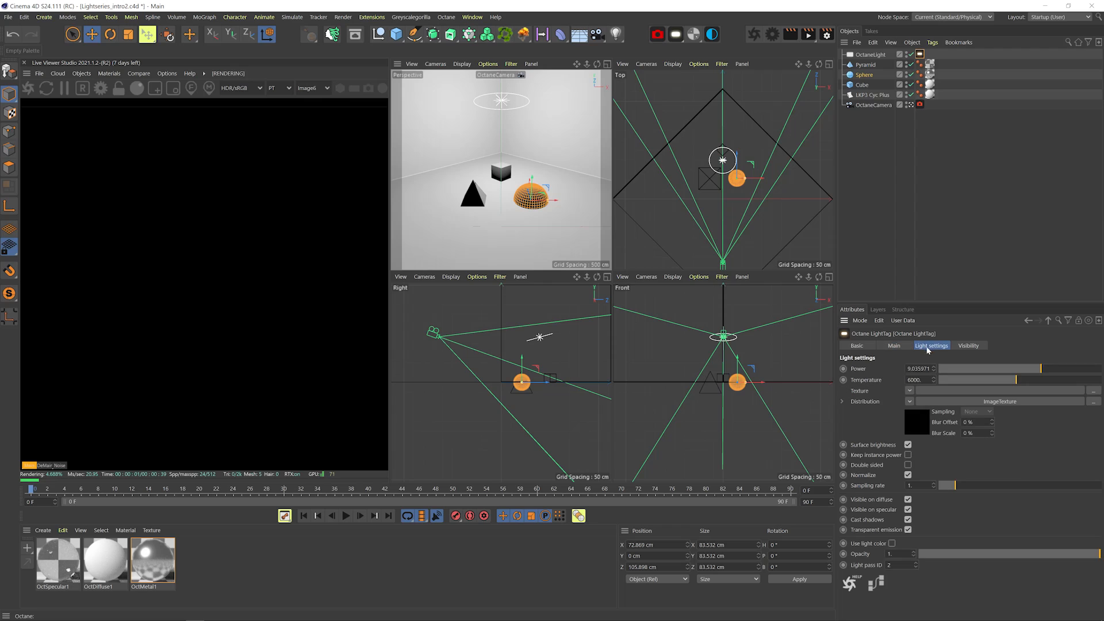
- Open the light's distribution image texture and review its available texture projection types
{"action": "left_click", "coordinate": [946, 402]}
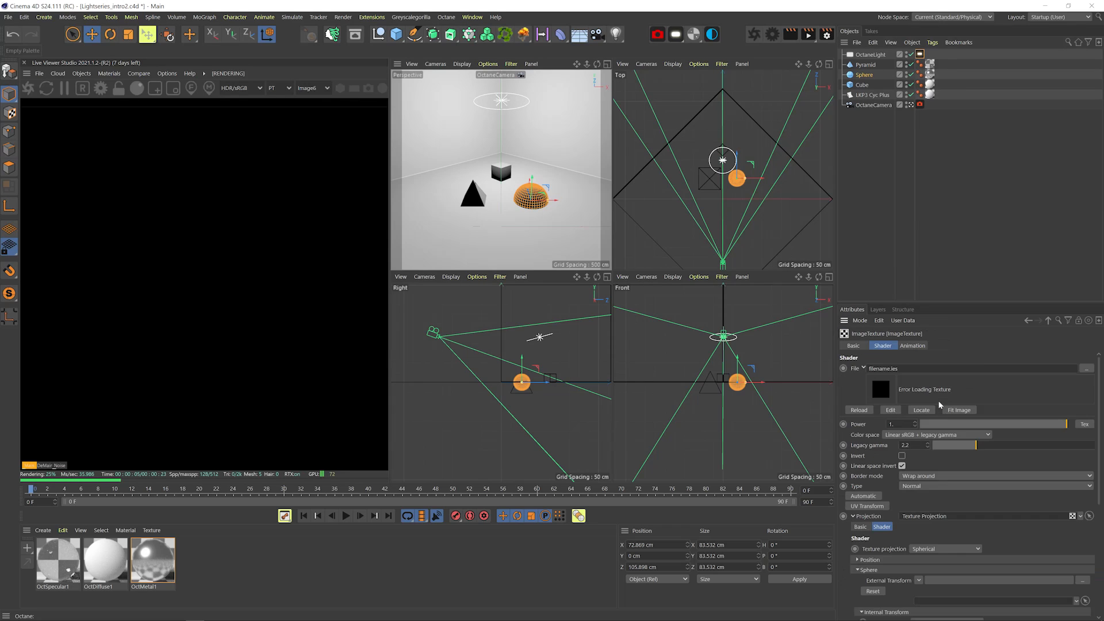
{"action": "scroll", "coordinate": [887, 485], "scroll_direction": "down", "scroll_amount": 1}
{"action": "scroll", "coordinate": [887, 485], "scroll_direction": "down", "scroll_amount": 3}
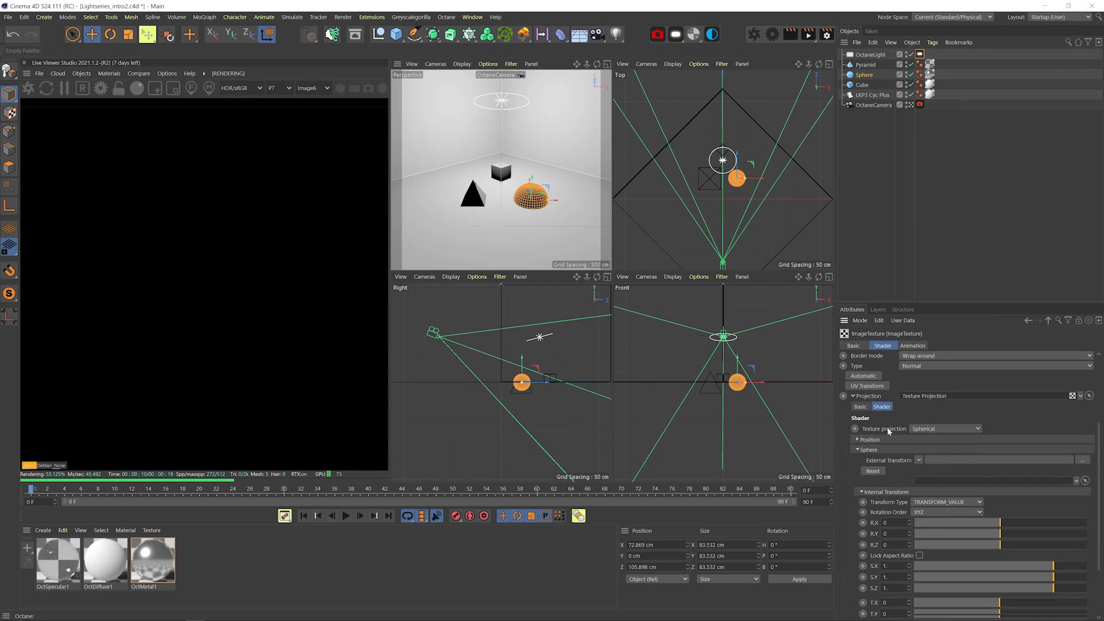
{"action": "left_click", "coordinate": [930, 429]}
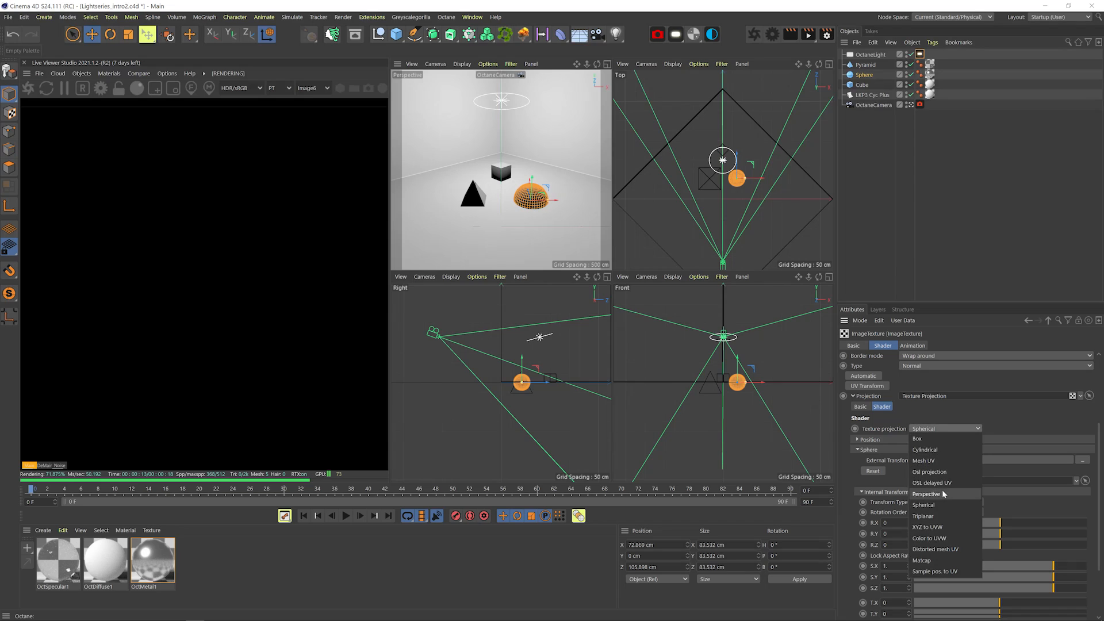
{"action": "left_click", "coordinate": [946, 527]}
{"action": "scroll", "coordinate": [981, 518], "scroll_direction": "up", "scroll_amount": 4}
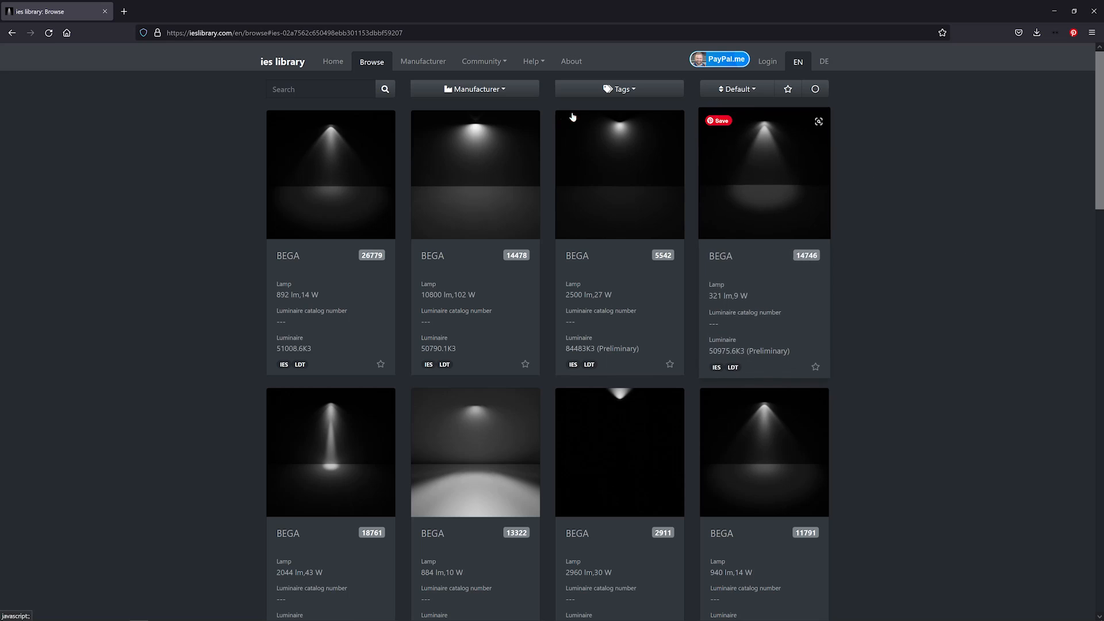
- Look through the manufacturer filter on the ies library website in the browser
{"action": "left_click", "coordinate": [501, 90]}
{"action": "scroll", "coordinate": [420, 167], "scroll_direction": "up", "scroll_amount": 3}
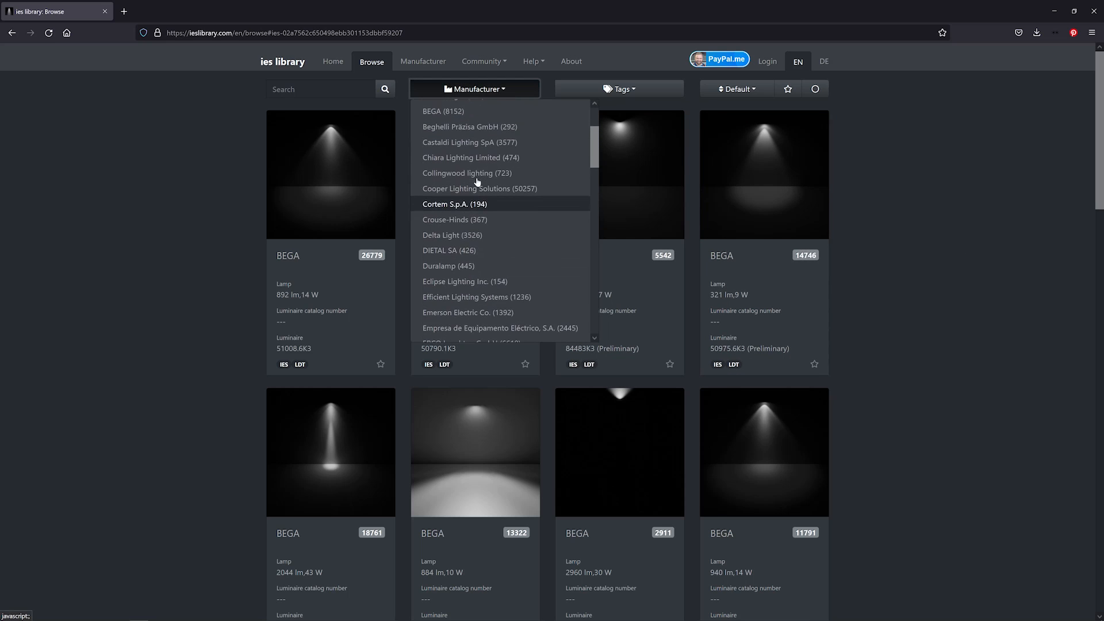
{"action": "scroll", "coordinate": [506, 211], "scroll_direction": "down", "scroll_amount": 3}
{"action": "scroll", "coordinate": [901, 212], "scroll_direction": "down", "scroll_amount": 1}
{"action": "left_click", "coordinate": [901, 212]}
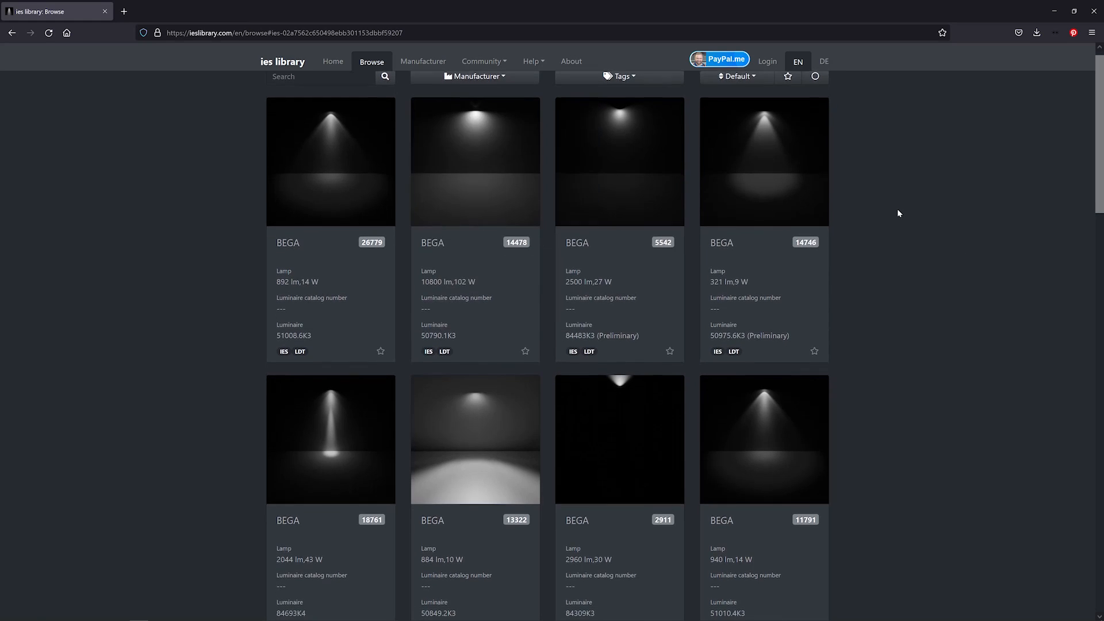
- Open the BEGA 84659K4 (Preliminary) light profile in the ies library and download its IES file
{"action": "scroll", "coordinate": [899, 212], "scroll_direction": "down", "scroll_amount": 2}
{"action": "scroll", "coordinate": [899, 212], "scroll_direction": "down", "scroll_amount": 5}
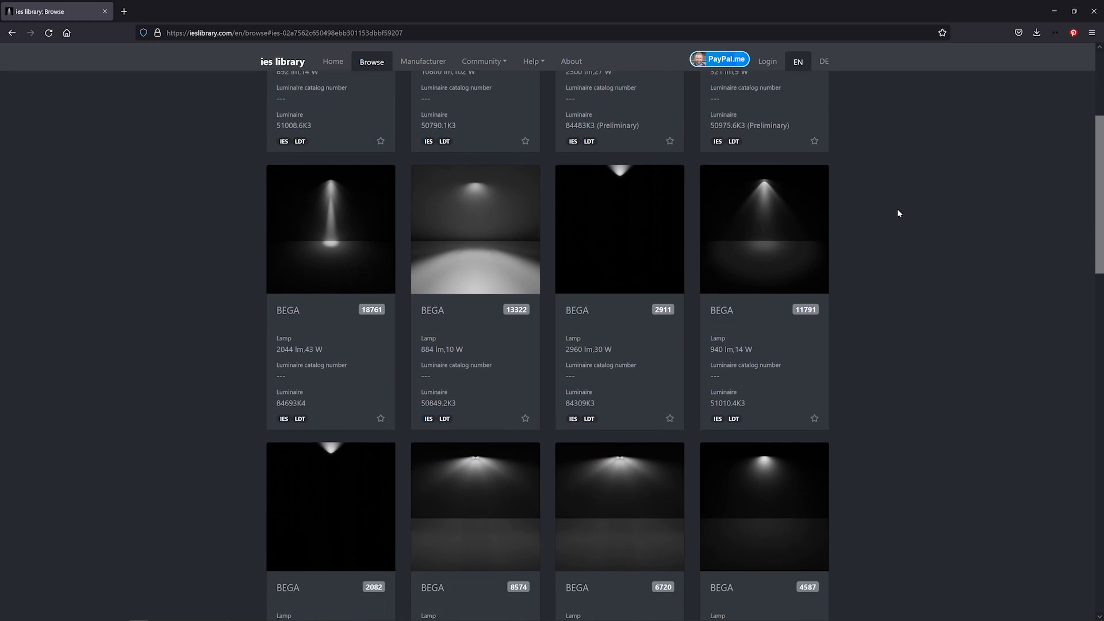
{"action": "scroll", "coordinate": [690, 368], "scroll_direction": "down", "scroll_amount": 1}
{"action": "left_click", "coordinate": [638, 389]}
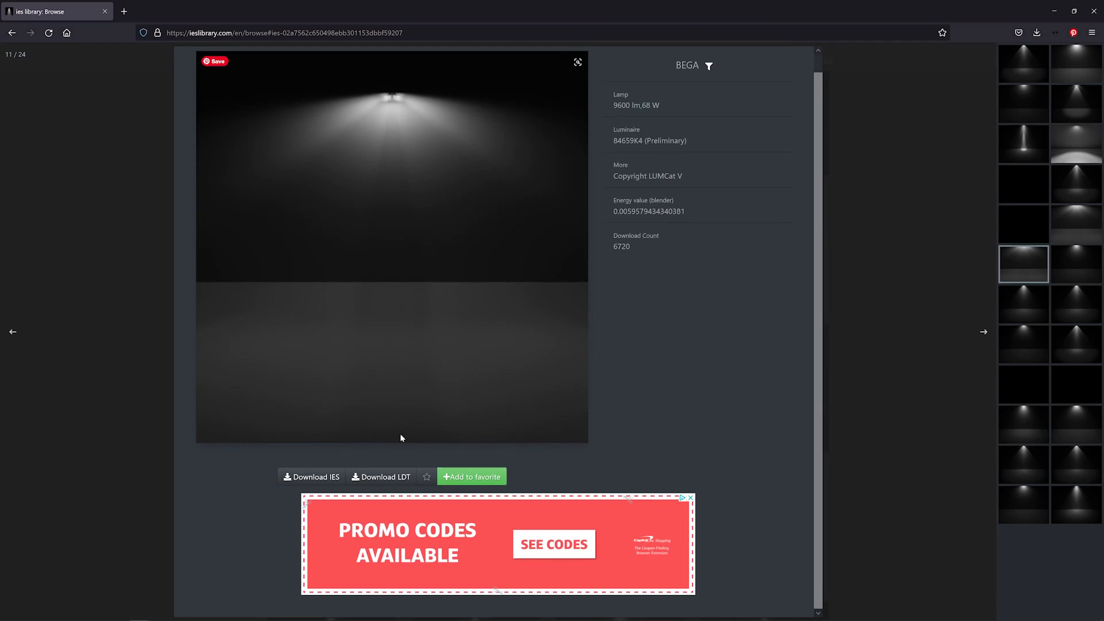
{"action": "left_click", "coordinate": [305, 483]}
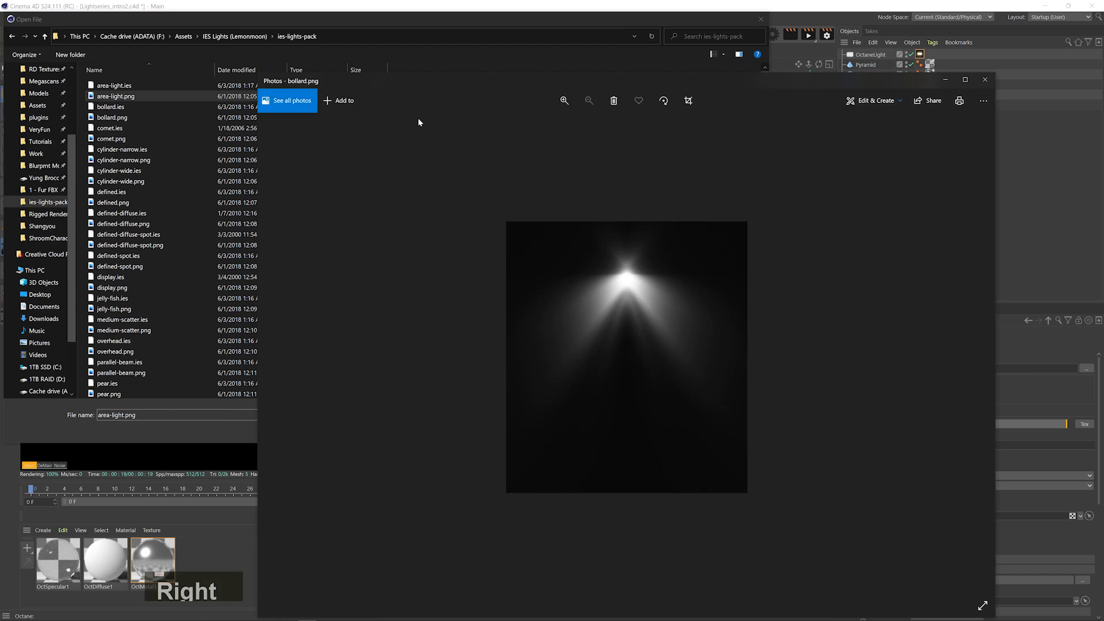
- Preview the light images in the ies-lights-pack folder and load defined.ies into the light's distribution texture
{"action": "key", "text": "Left"}
{"action": "left_click", "coordinate": [985, 79]}
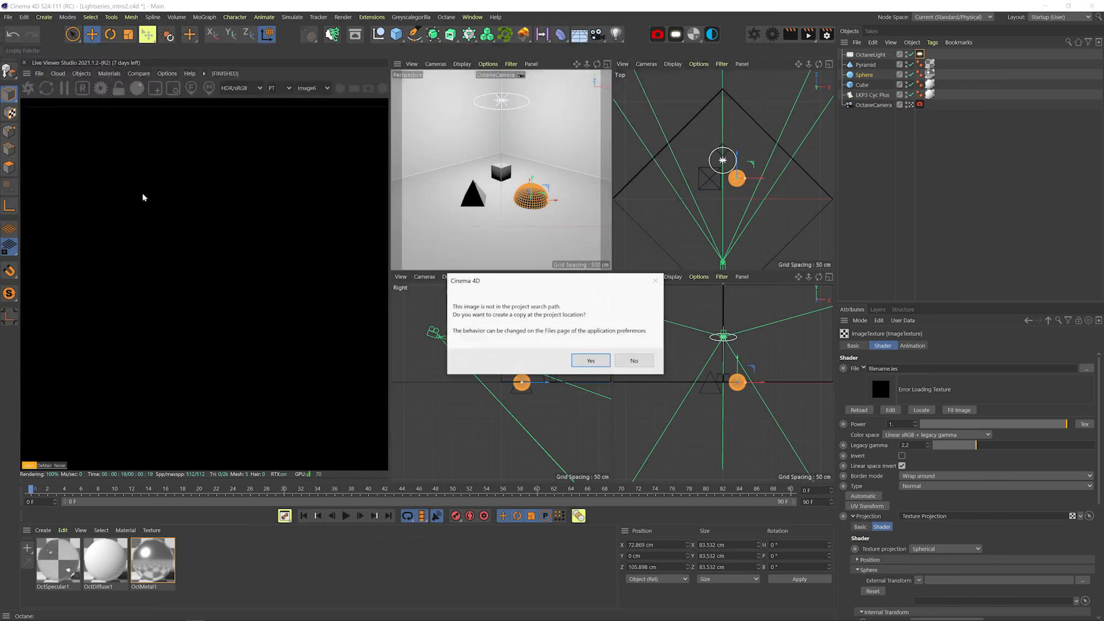
{"action": "key", "text": "Return"}
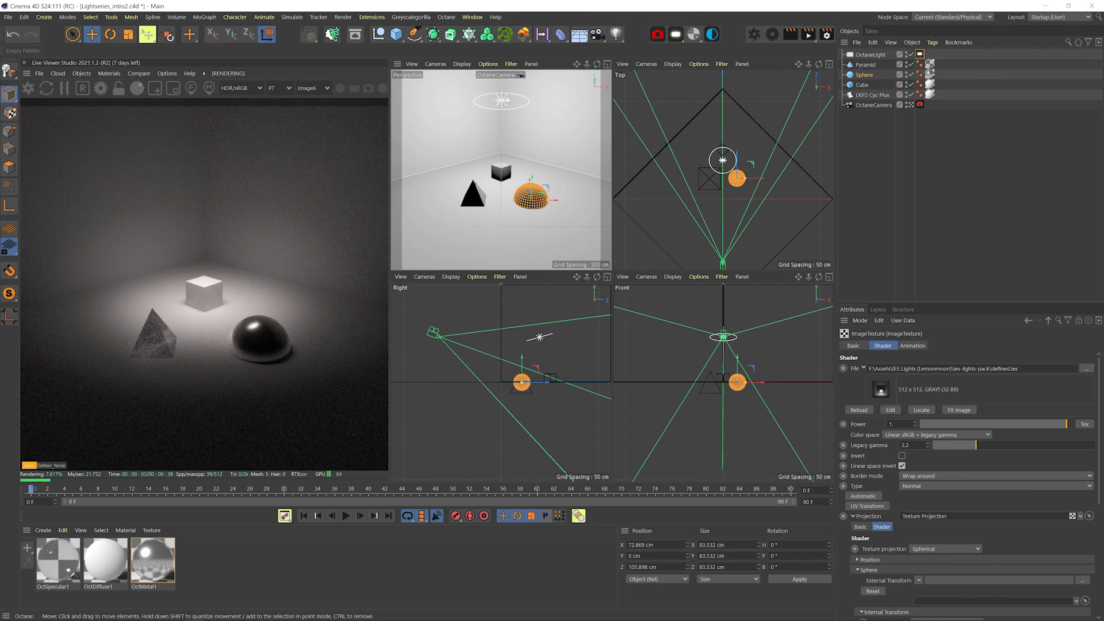
- Move the area light toward the back corner of the set and scale it down
{"action": "left_click", "coordinate": [869, 54]}
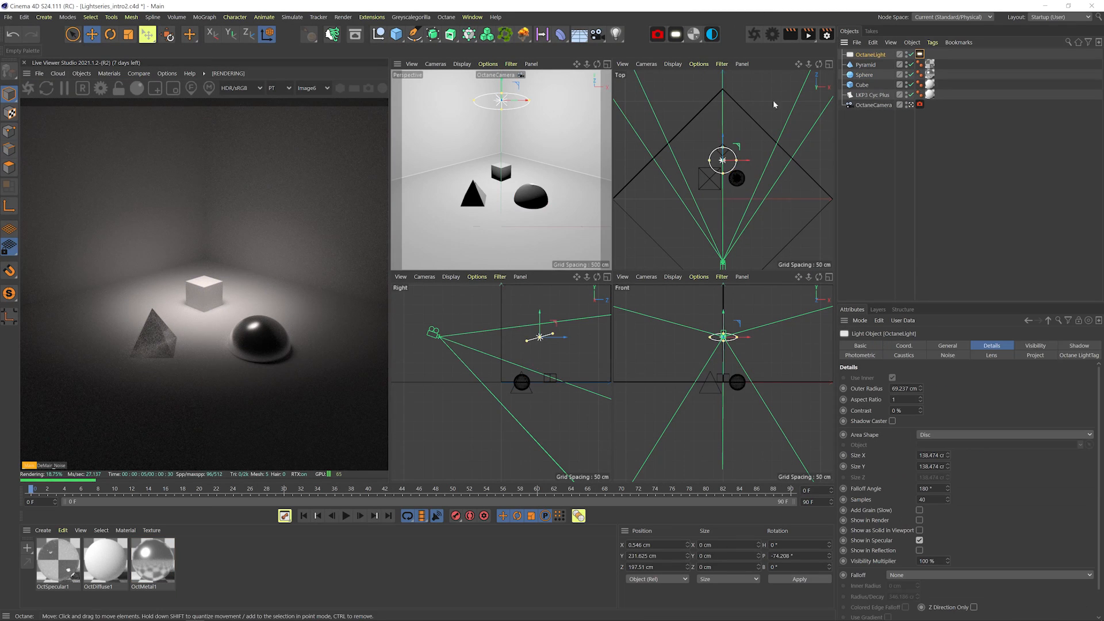
{"action": "left_click_drag", "start_coordinate": [726, 135], "coordinate": [726, 88]}
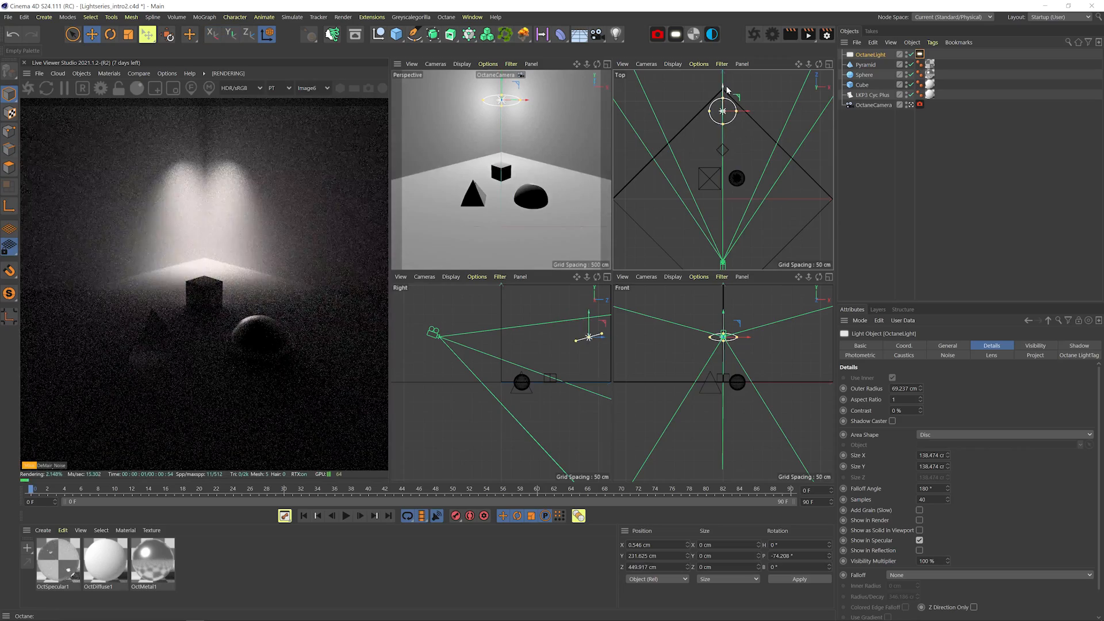
{"action": "key", "text": "t"}
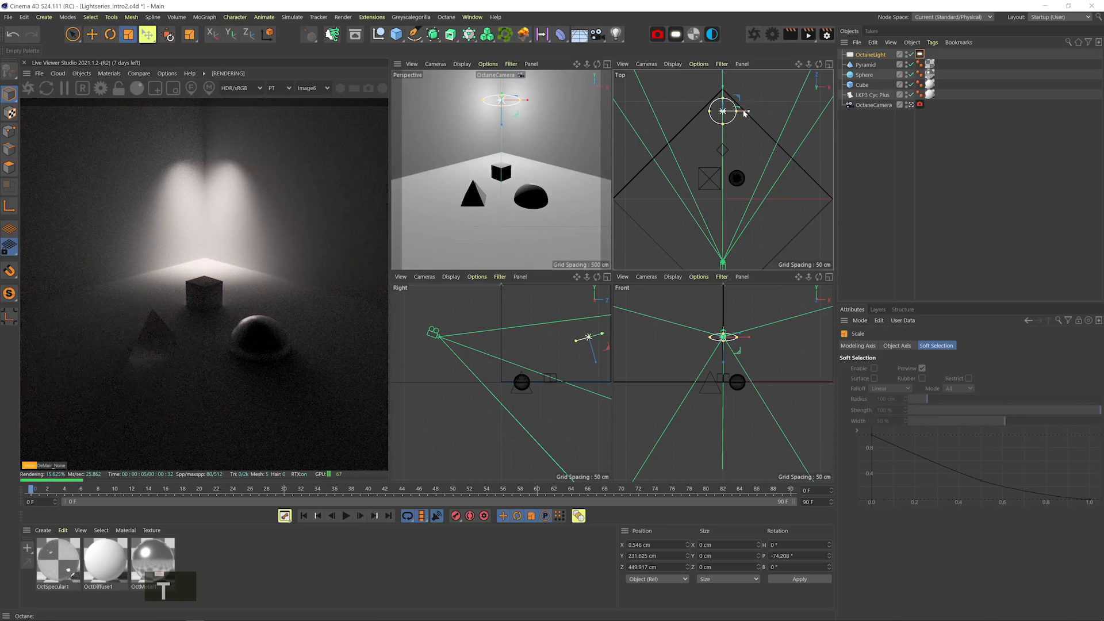
{"action": "left_click_drag", "start_coordinate": [726, 107], "coordinate": [722, 98]}
{"action": "key", "text": "e"}
- Disable surface brightness for the area light and set its power to about 0.75
{"action": "left_click", "coordinate": [919, 54]}
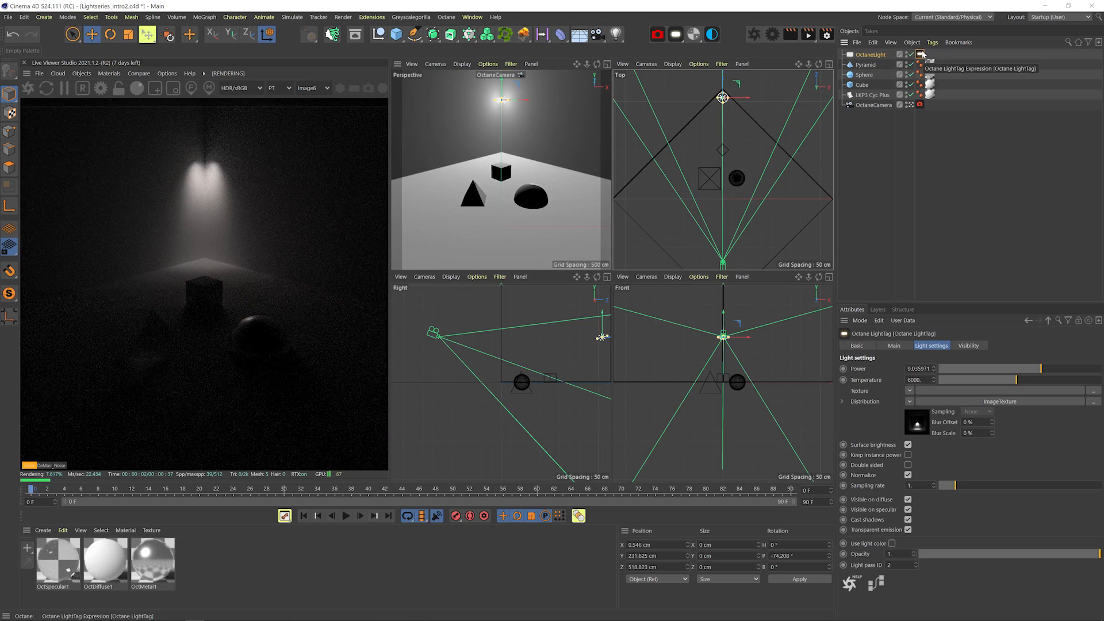
{"action": "left_click", "coordinate": [908, 445]}
{"action": "left_click", "coordinate": [1032, 368]}
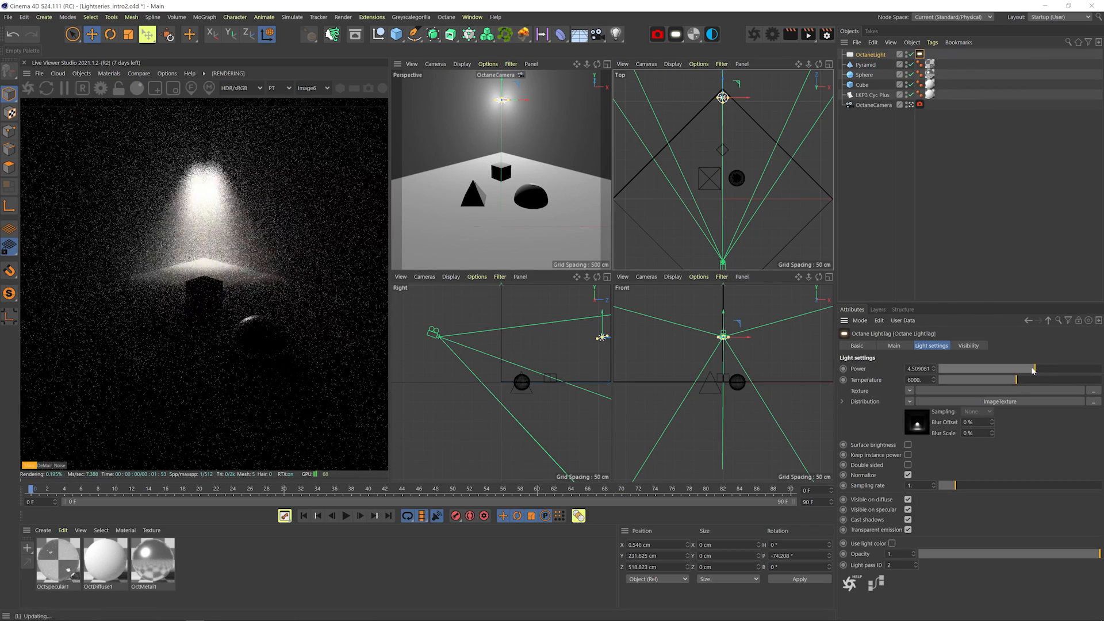
{"action": "left_click_drag", "start_coordinate": [1033, 369], "coordinate": [1018, 369]}
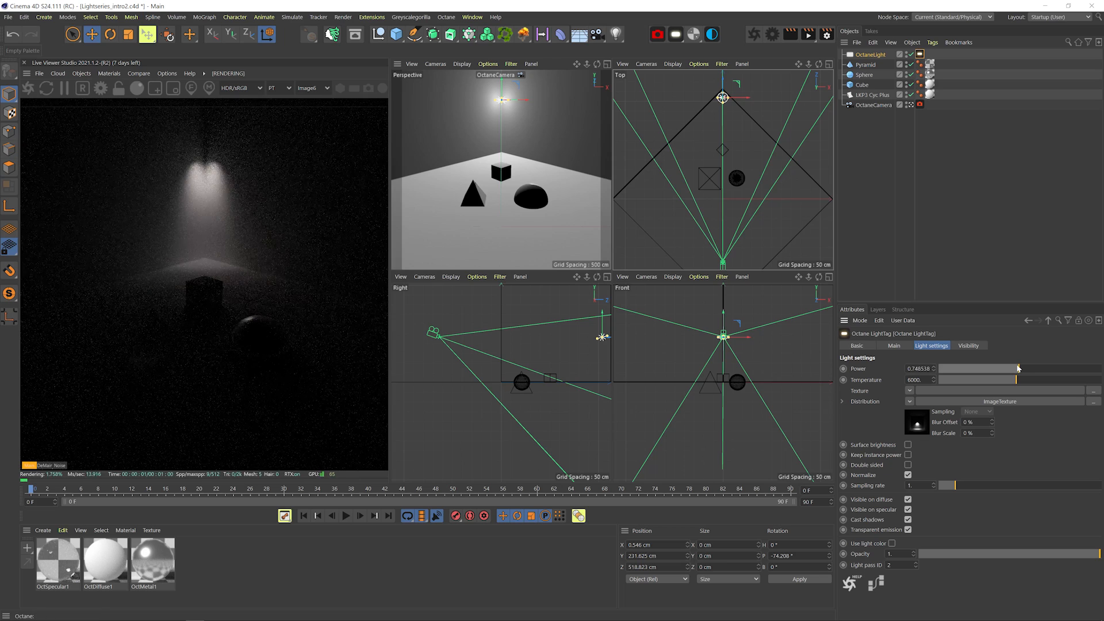
- Rotate the area light to a pitch of about -89° and place it at about Z 526 cm
{"action": "key", "text": "2"}
{"action": "left_click_drag", "start_coordinate": [529, 340], "coordinate": [556, 344]}
{"action": "key", "text": "r"}
{"action": "key", "text": "e"}
- Store the current live render in the buffer for comparison
{"action": "left_click", "coordinate": [920, 54]}
{"action": "left_click", "coordinate": [139, 74]}
{"action": "left_click", "coordinate": [145, 87]}
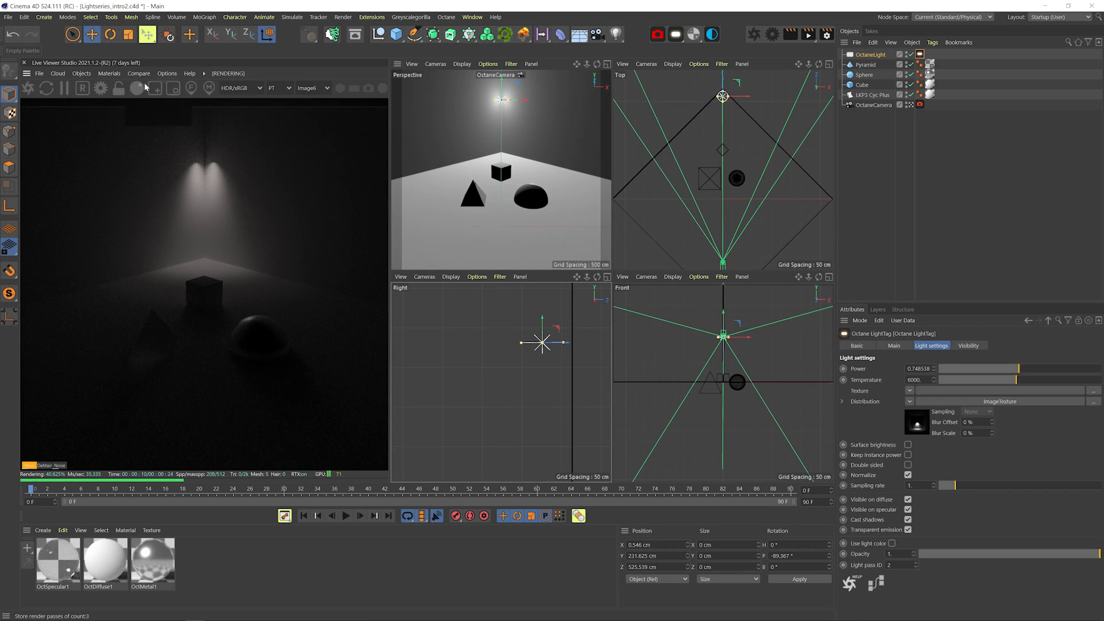
- Clear the light's distribution texture, compare the render against the stored one, and undo the removal
{"action": "left_click", "coordinate": [910, 402]}
{"action": "left_click", "coordinate": [918, 102]}
{"action": "left_click_drag", "start_coordinate": [125, 196], "coordinate": [327, 194]}
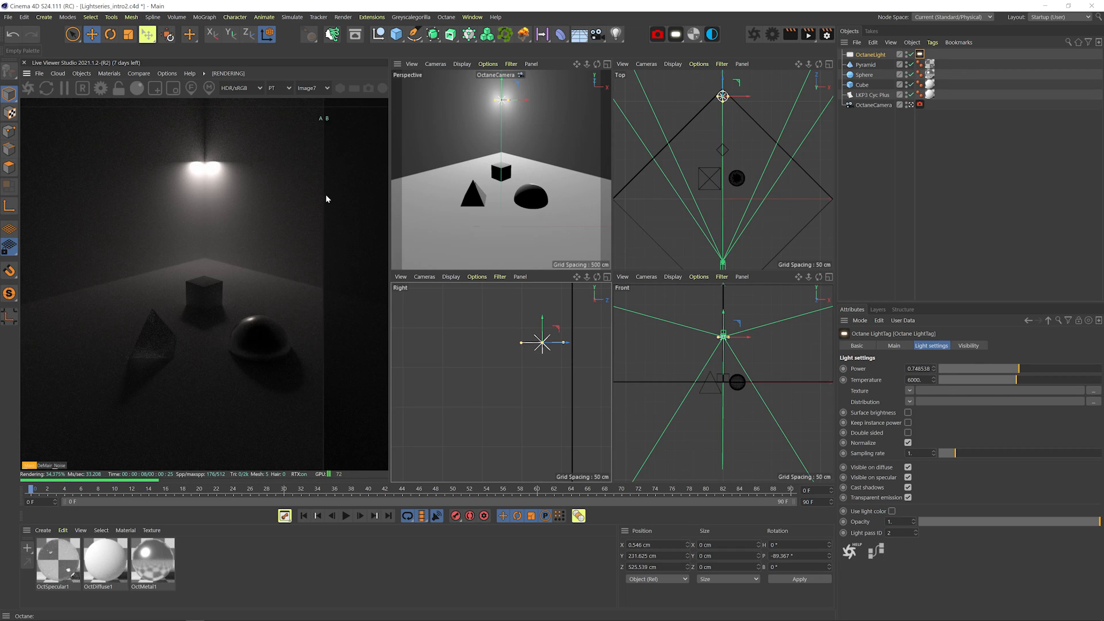
{"action": "left_click_drag", "start_coordinate": [326, 195], "coordinate": [54, 207]}
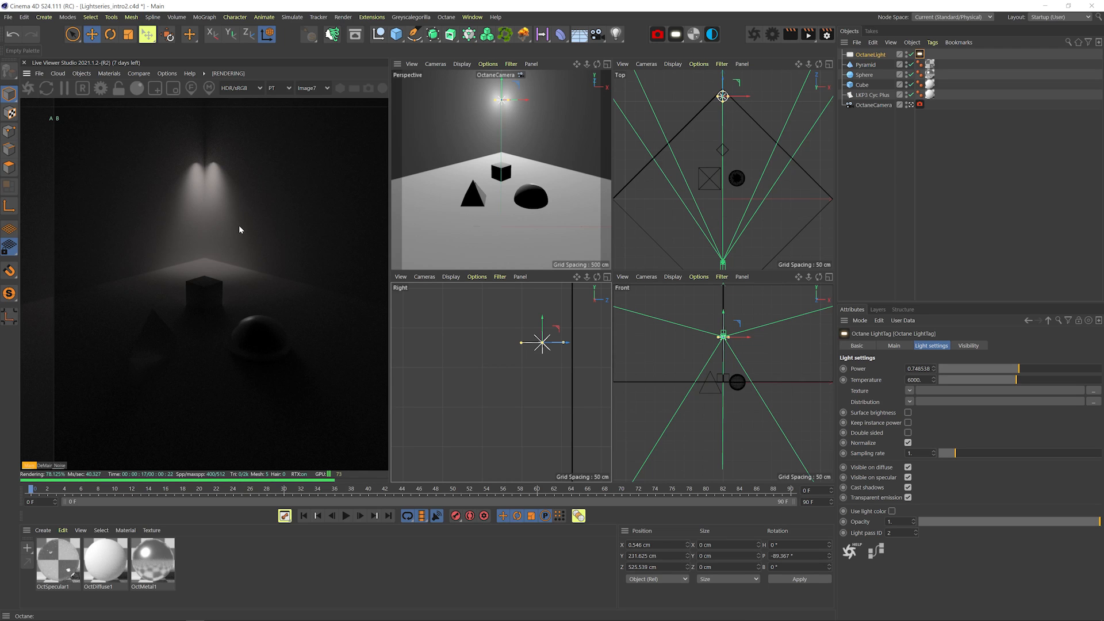
{"action": "key", "text": "ctrl+z"}
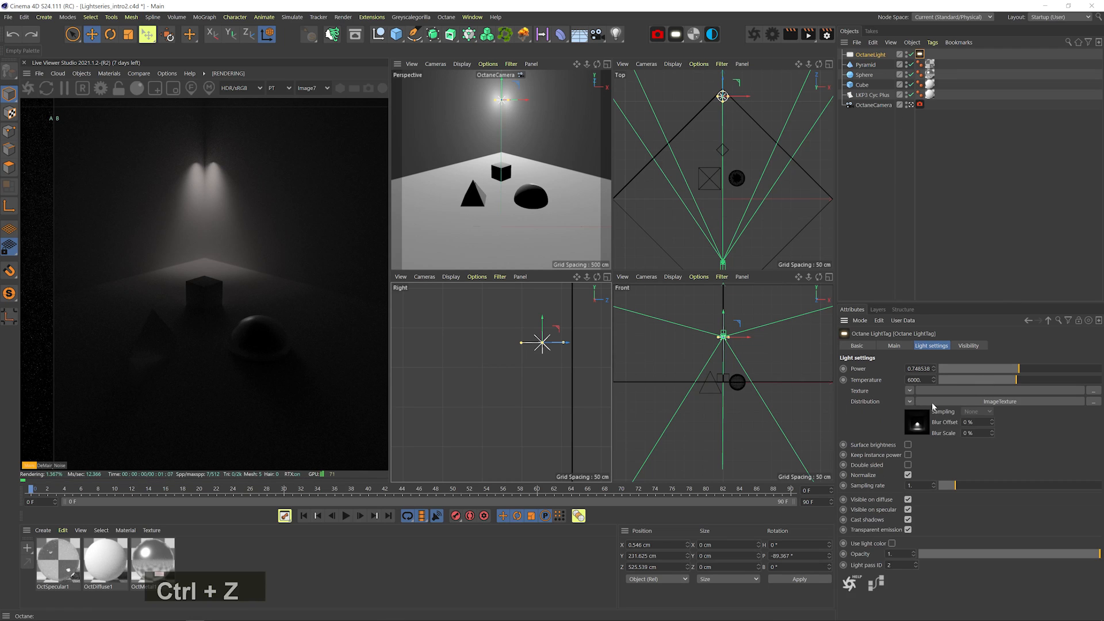
- Preview the profile images in the ies-lights-pack folder and load display.ies into the light's distribution texture
{"action": "left_click", "coordinate": [958, 402]}
{"action": "left_click", "coordinate": [1086, 369]}
{"action": "right_click", "coordinate": [184, 247]}
{"action": "left_click", "coordinate": [123, 269]}
{"action": "key", "text": "Right"}
{"action": "key", "text": "Right"}
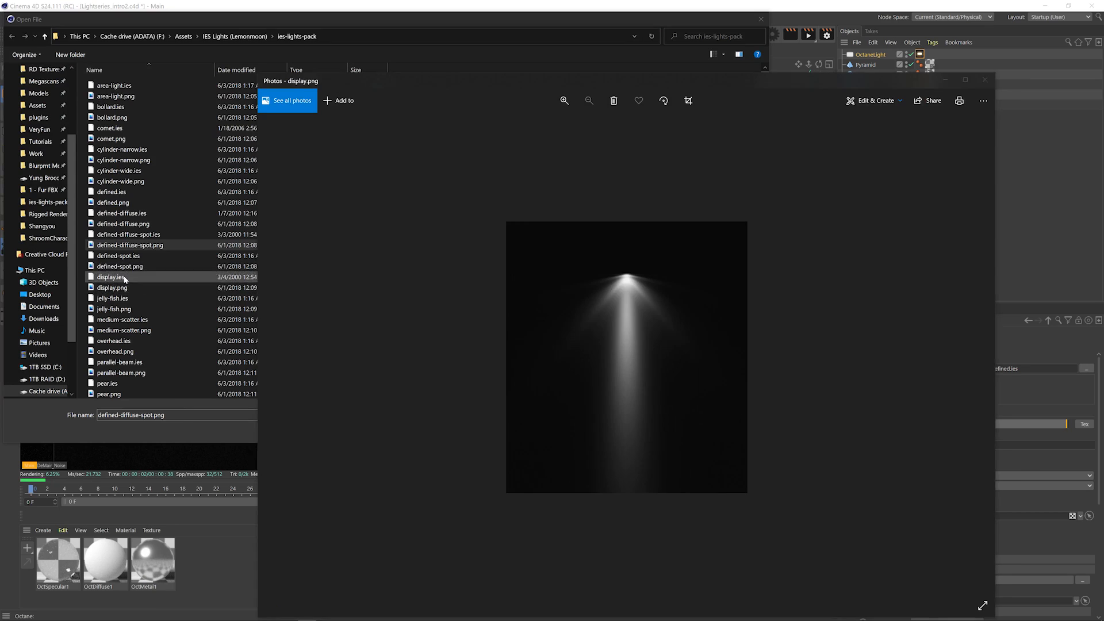
{"action": "double_click", "coordinate": [122, 278]}
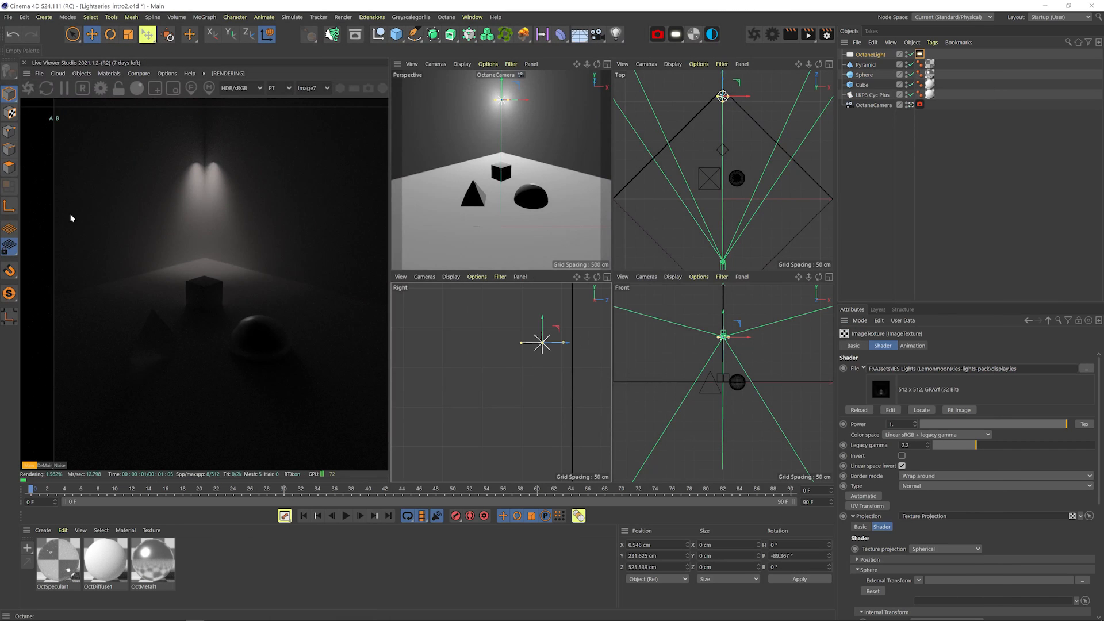
- Compare the render with the stored one and raise the area light's power to about 28.8
{"action": "left_click_drag", "start_coordinate": [54, 215], "coordinate": [298, 212]}
{"action": "left_click", "coordinate": [920, 54]}
{"action": "left_click_drag", "start_coordinate": [1035, 369], "coordinate": [1051, 369]}
{"action": "left_click_drag", "start_coordinate": [299, 210], "coordinate": [272, 183]}
- Move the area light forward over the cube to about Z 248 cm
{"action": "key", "text": "2"}
{"action": "left_click_drag", "start_coordinate": [551, 359], "coordinate": [515, 353]}
{"action": "left_click_drag", "start_coordinate": [515, 352], "coordinate": [516, 353]}
- Shift the comparison divider across the render and turn off A/B comparison
{"action": "left_click_drag", "start_coordinate": [271, 230], "coordinate": [286, 230]}
{"action": "left_click", "coordinate": [144, 74]}
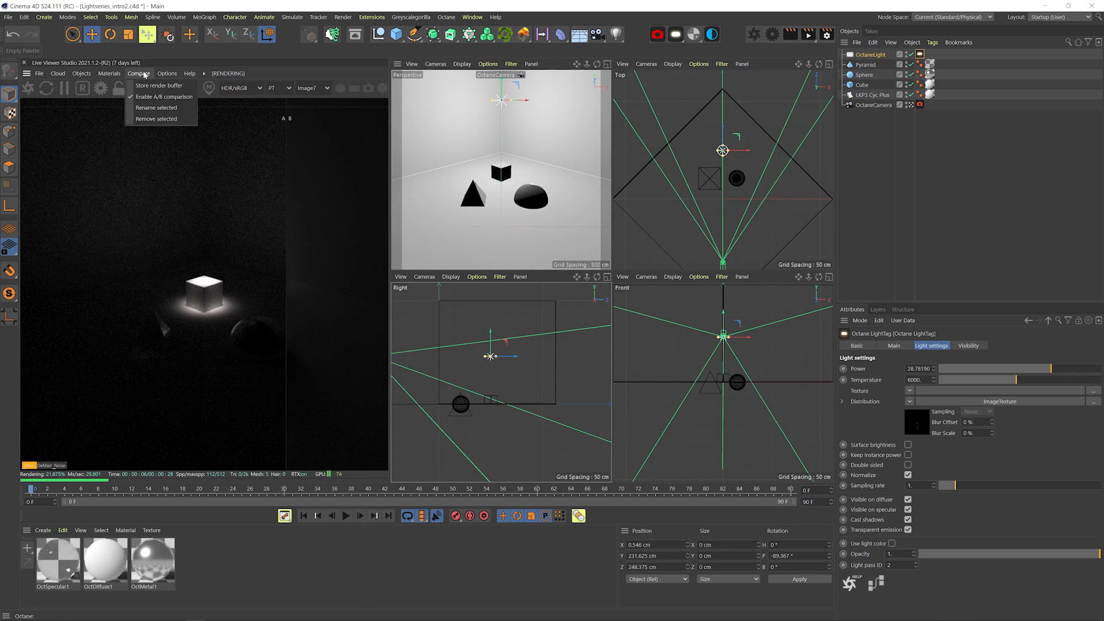
{"action": "left_click", "coordinate": [164, 96]}
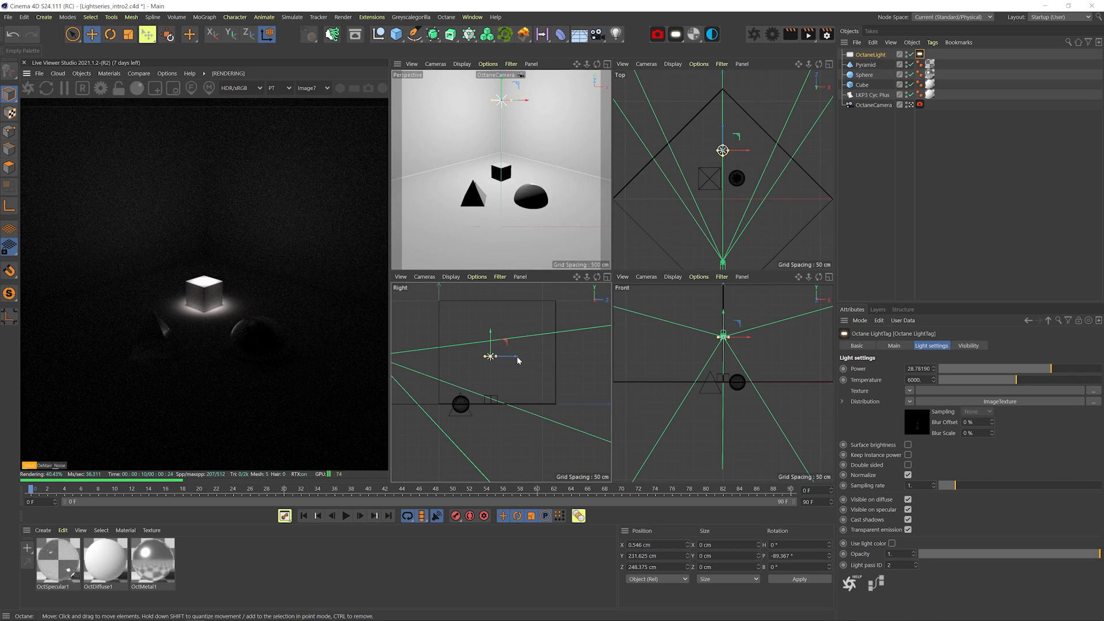
- Scale the area light up to several times its size
{"action": "key", "text": "t"}
{"action": "left_click_drag", "start_coordinate": [519, 360], "coordinate": [520, 374]}
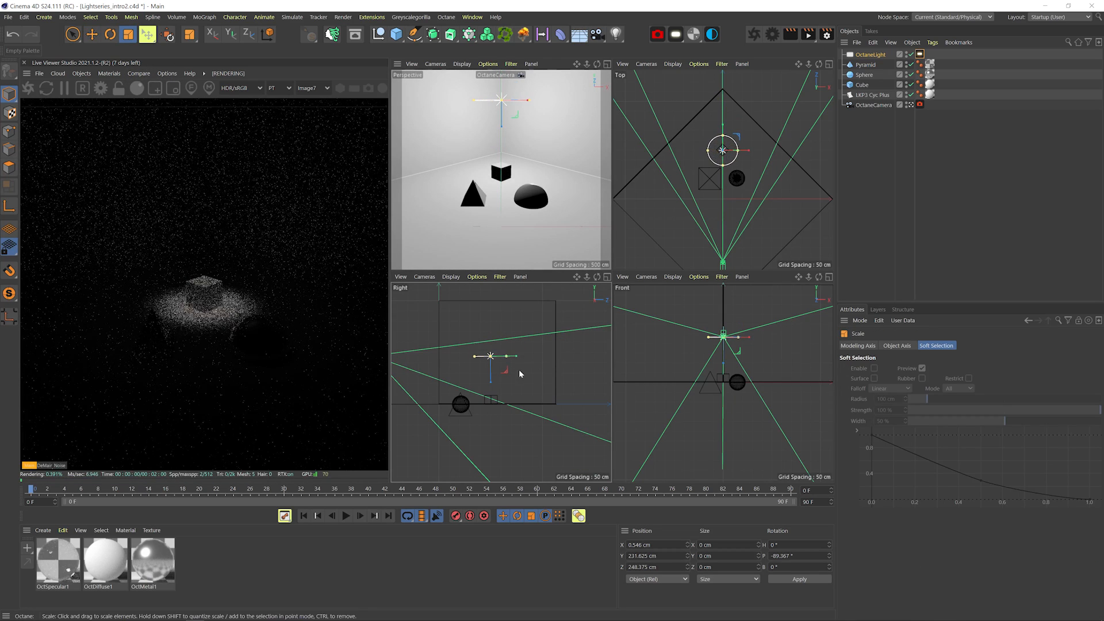
- Set the area light's power to about 154 and clear its distribution texture
{"action": "left_click", "coordinate": [919, 54]}
{"action": "left_click_drag", "start_coordinate": [1055, 369], "coordinate": [1065, 368]}
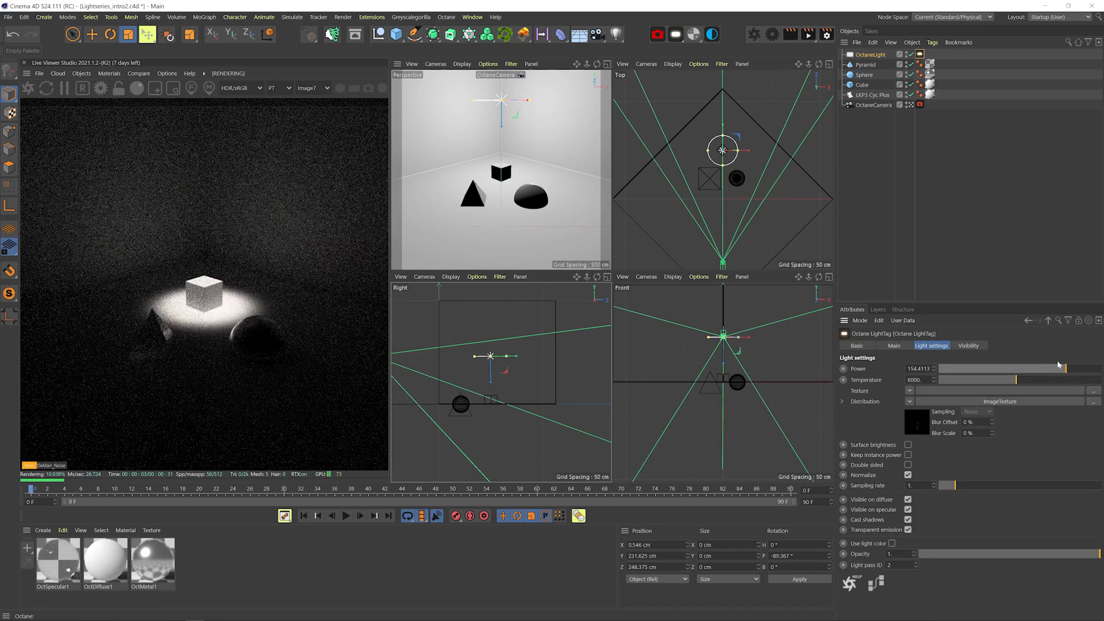
{"action": "left_click", "coordinate": [909, 401]}
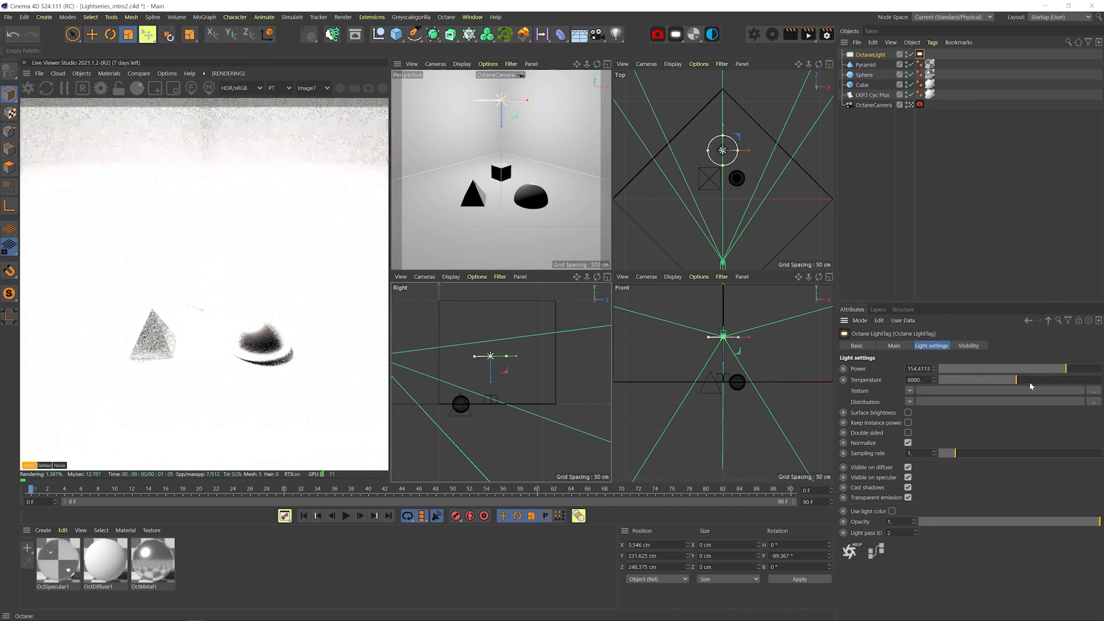
- Add a null and move it near the cube, at about Y 26 cm and Z 164 cm
{"action": "left_click", "coordinate": [379, 34]}
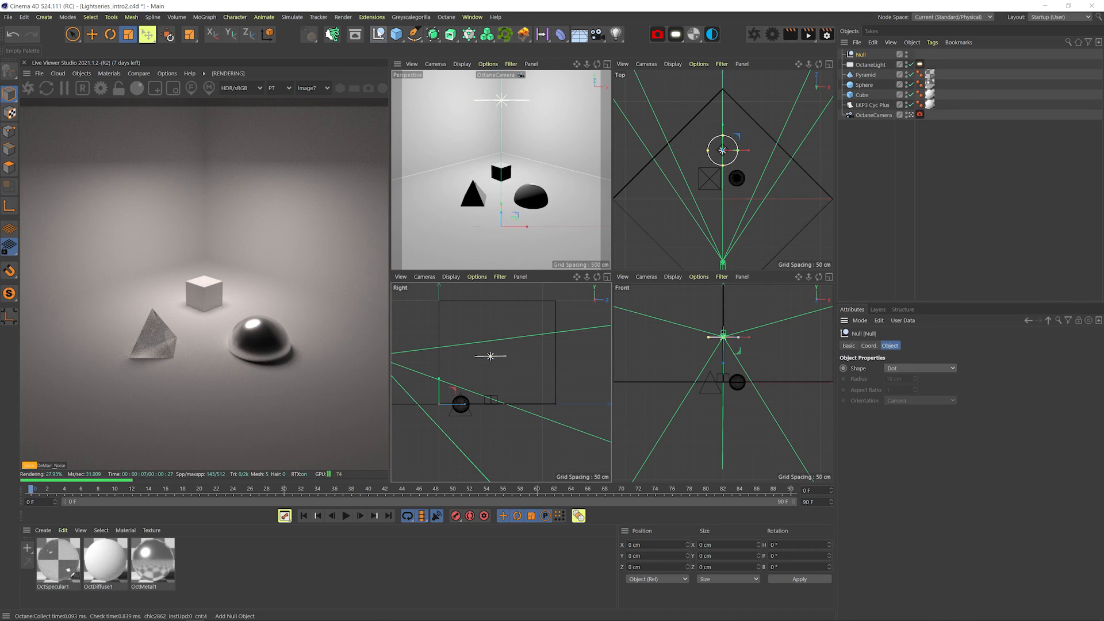
{"action": "key", "text": "e"}
{"action": "key", "text": "e"}
{"action": "left_click_drag", "start_coordinate": [459, 392], "coordinate": [485, 385]}
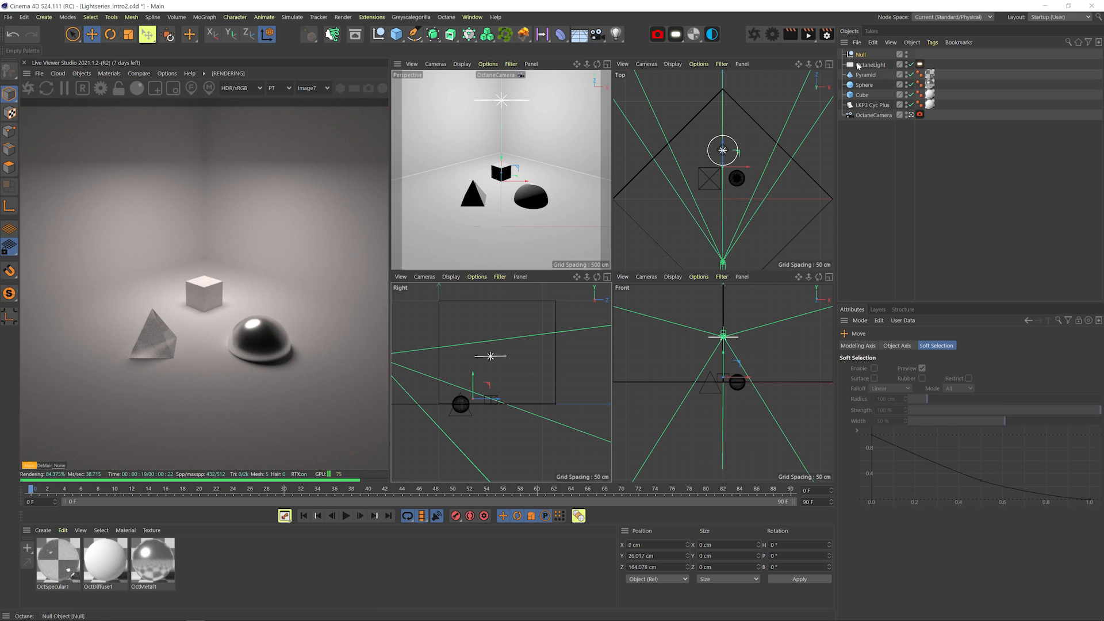
- Add a Target tag to the area light and assign the null as its target object
{"action": "left_click", "coordinate": [857, 63]}
{"action": "right_click", "coordinate": [857, 63]}
{"action": "mouse_move", "coordinate": [920, 69]}
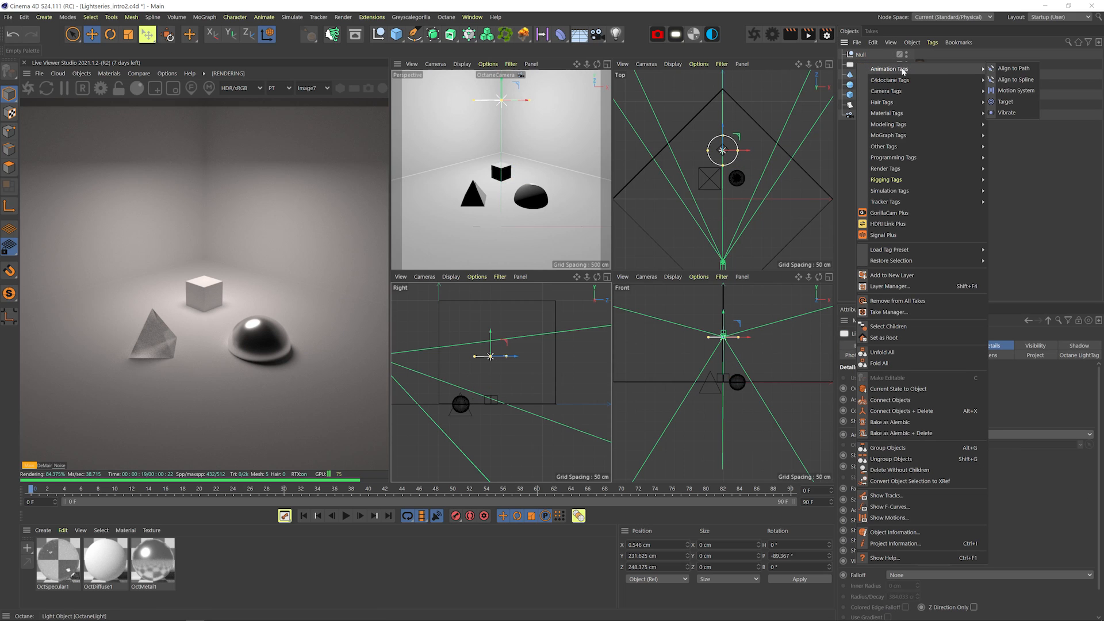
{"action": "left_click", "coordinate": [1007, 102]}
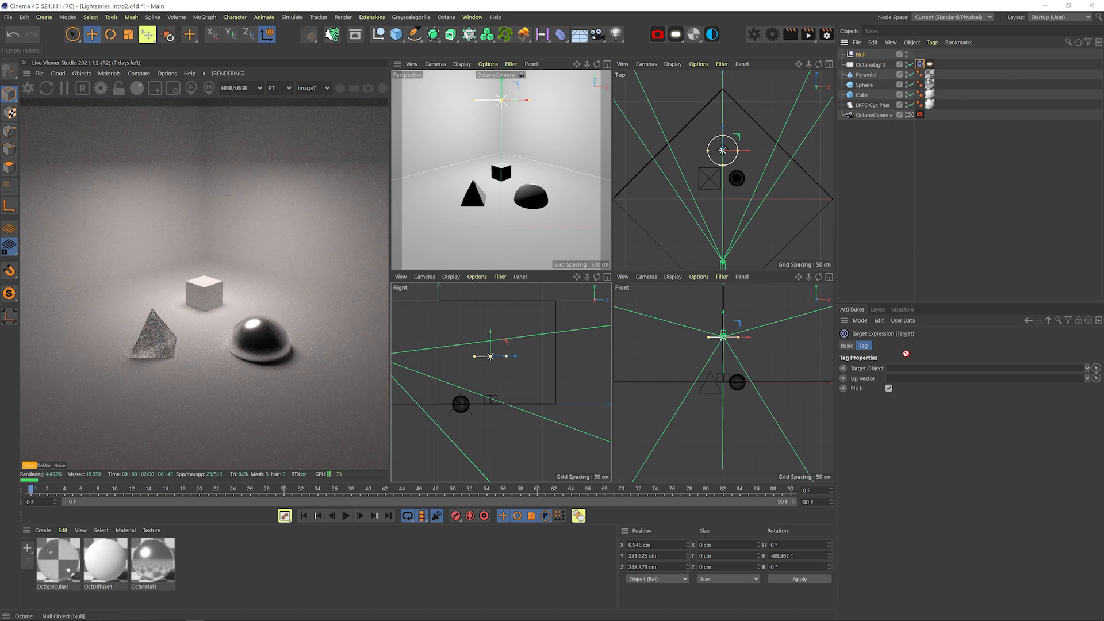
{"action": "left_click", "coordinate": [858, 55]}
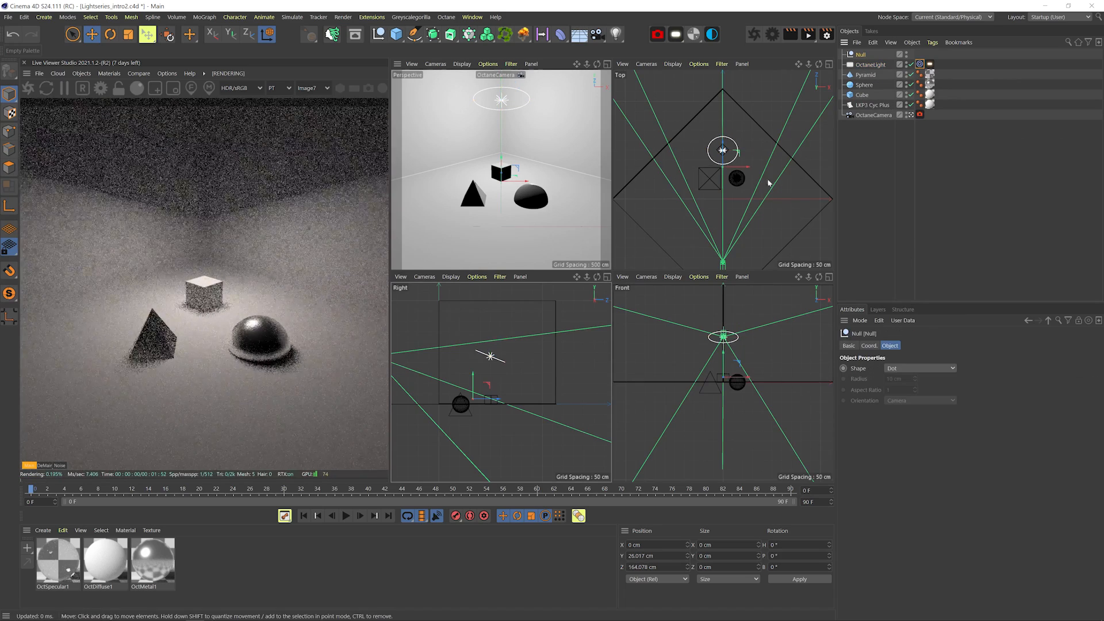
- Move objects to test the light's aim at the null, undoing the last two changes
{"action": "left_click_drag", "start_coordinate": [728, 132], "coordinate": [727, 102]}
{"action": "left_click", "coordinate": [870, 64]}
{"action": "key", "text": "ctrl+z"}
{"action": "key", "text": "ctrl+z"}
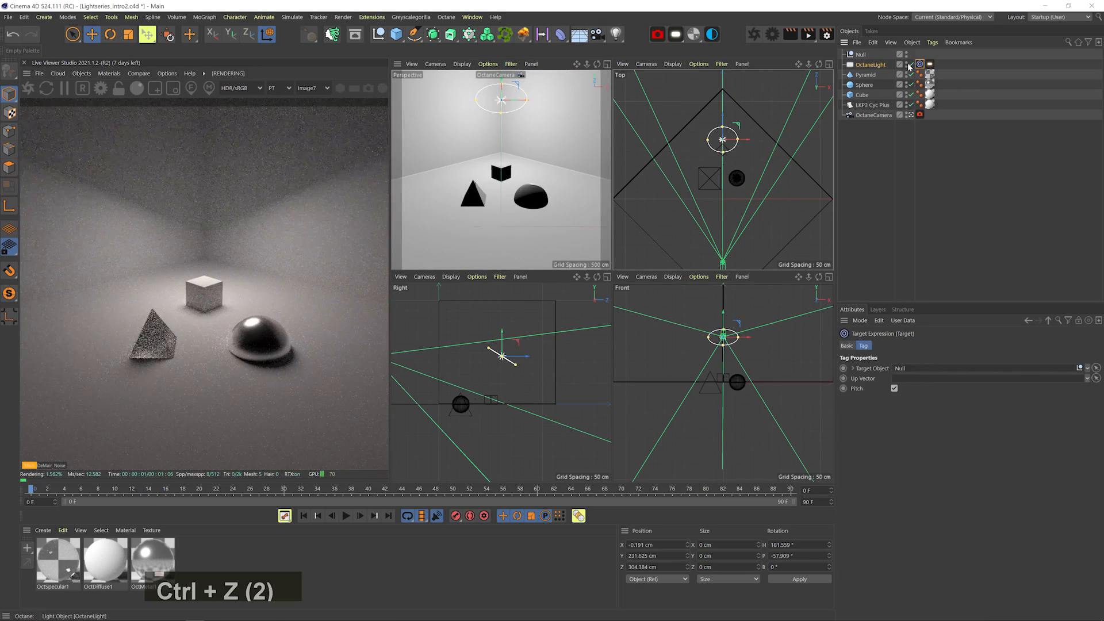
- Add an Octane Targetted Arealight with the pyramid selected
{"action": "left_click", "coordinate": [865, 75]}
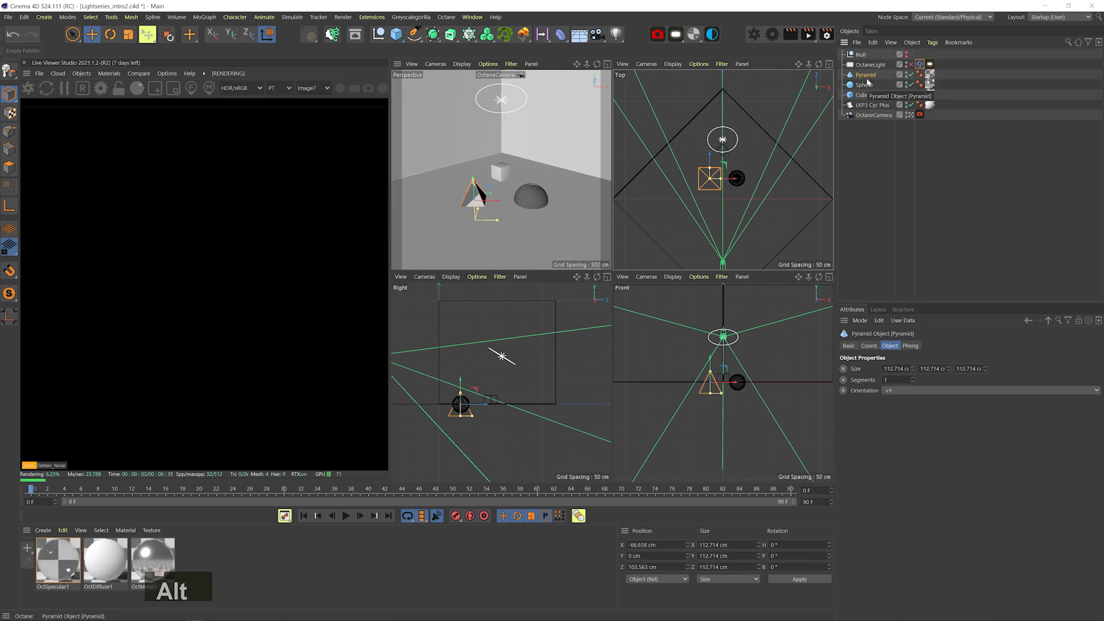
{"action": "left_click", "coordinate": [81, 74]}
{"action": "mouse_move", "coordinate": [115, 118]}
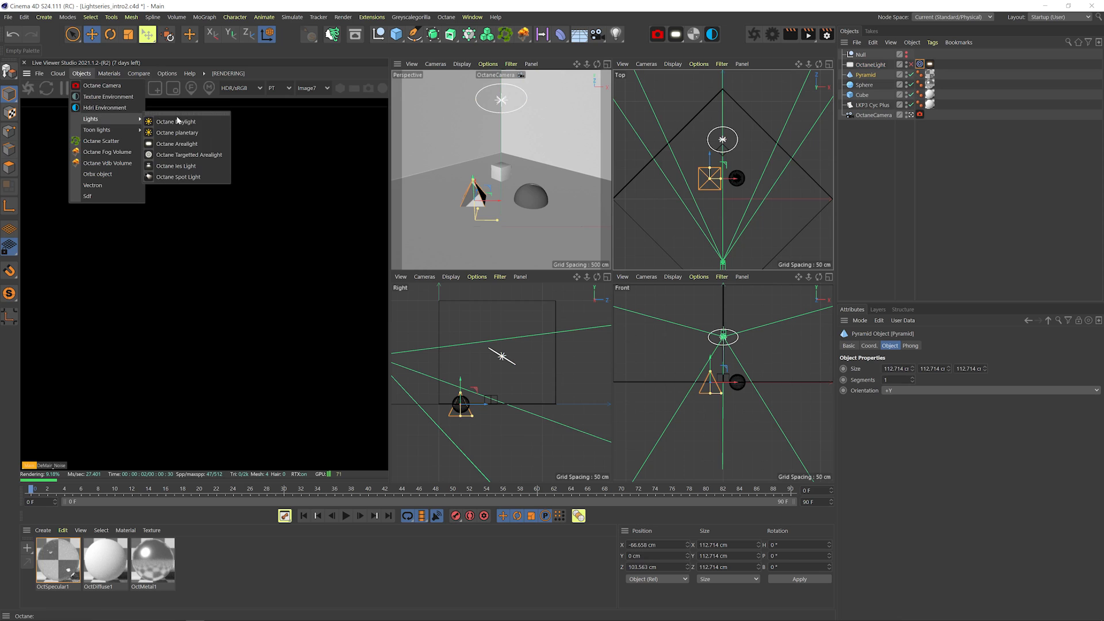
{"action": "left_click", "coordinate": [190, 155]}
- Move the targeted area light behind the objects to about Z 292 cm and set its power to about 6
{"action": "left_click", "coordinate": [869, 54]}
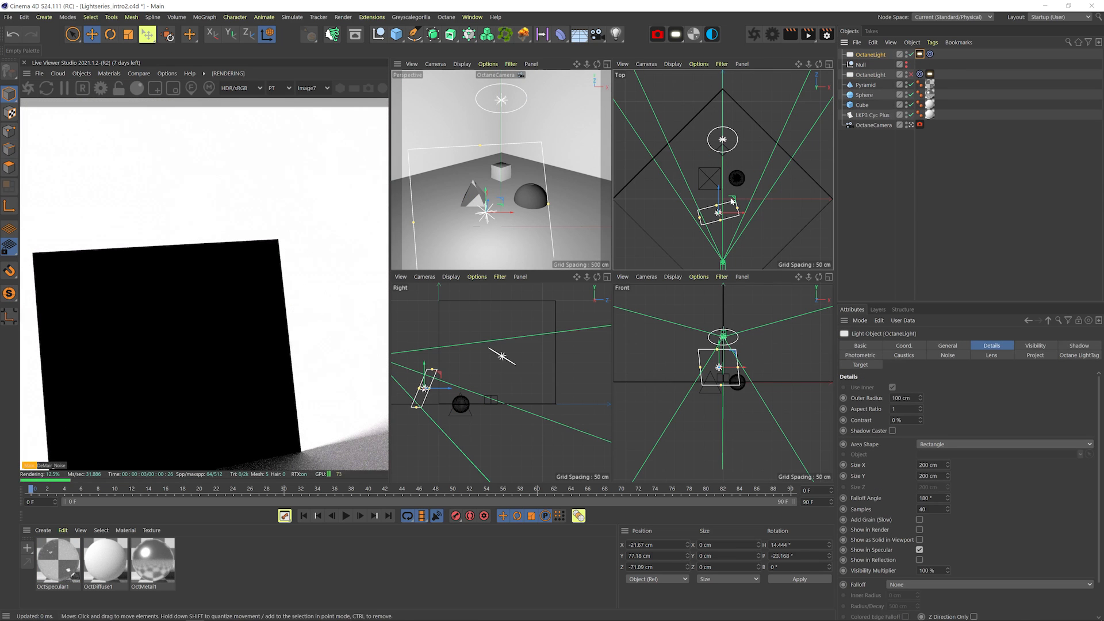
{"action": "left_click_drag", "start_coordinate": [732, 201], "coordinate": [740, 128]}
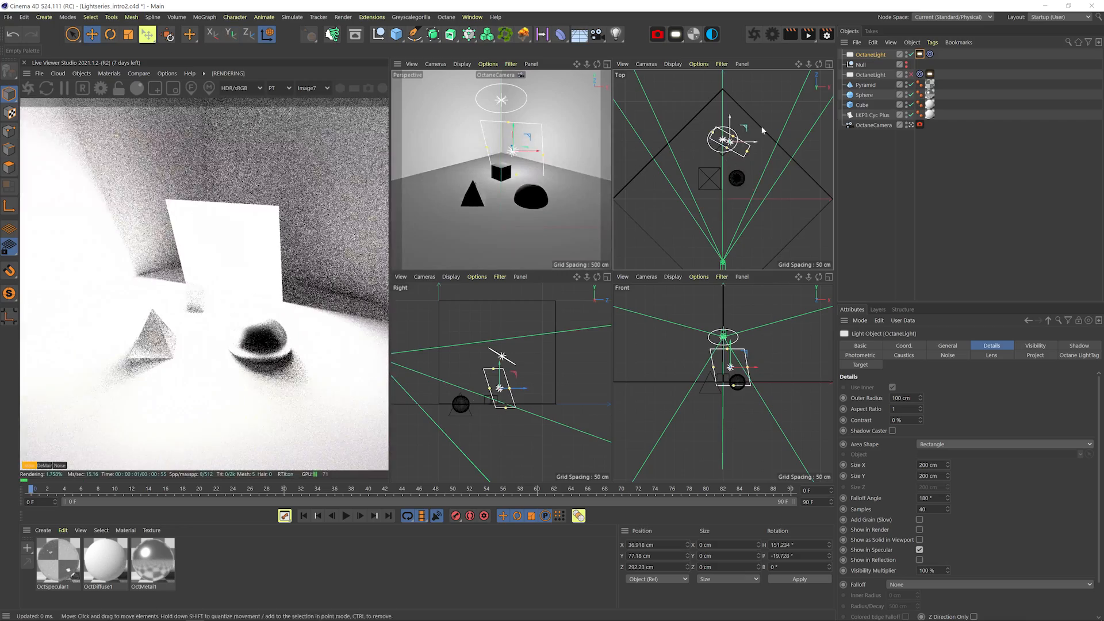
{"action": "left_click", "coordinate": [920, 54]}
{"action": "left_click", "coordinate": [1037, 368]}
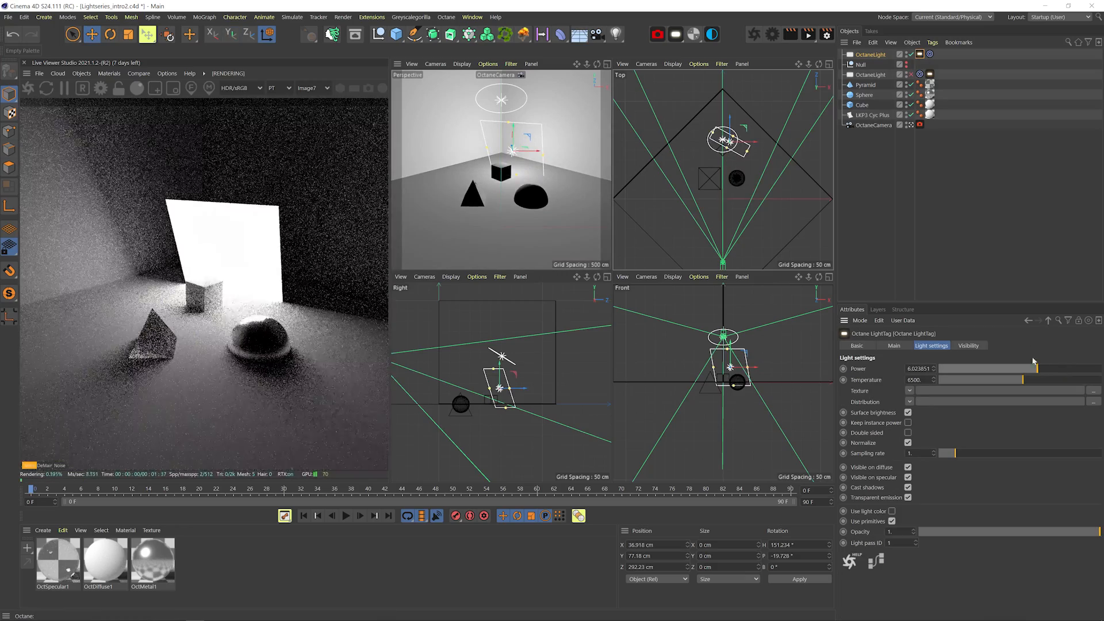
- Select the pyramid and examine it up close in the Right view
{"action": "left_click", "coordinate": [866, 85]}
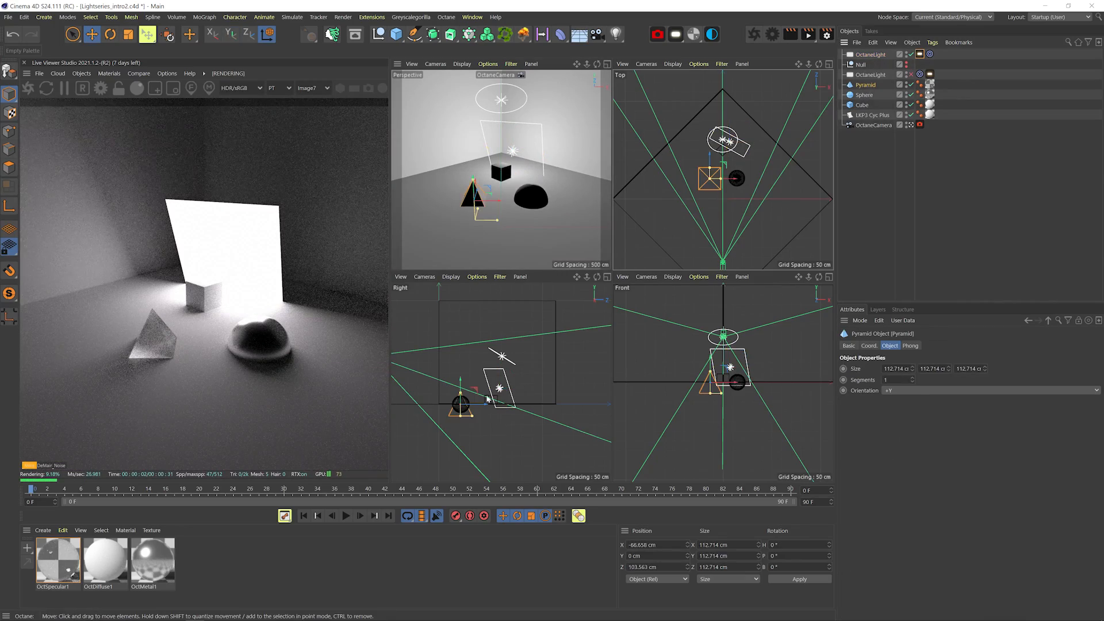
{"action": "key", "text": "2"}
{"action": "left_click_drag", "start_coordinate": [457, 404], "coordinate": [493, 405]}
{"action": "key", "text": "2"}
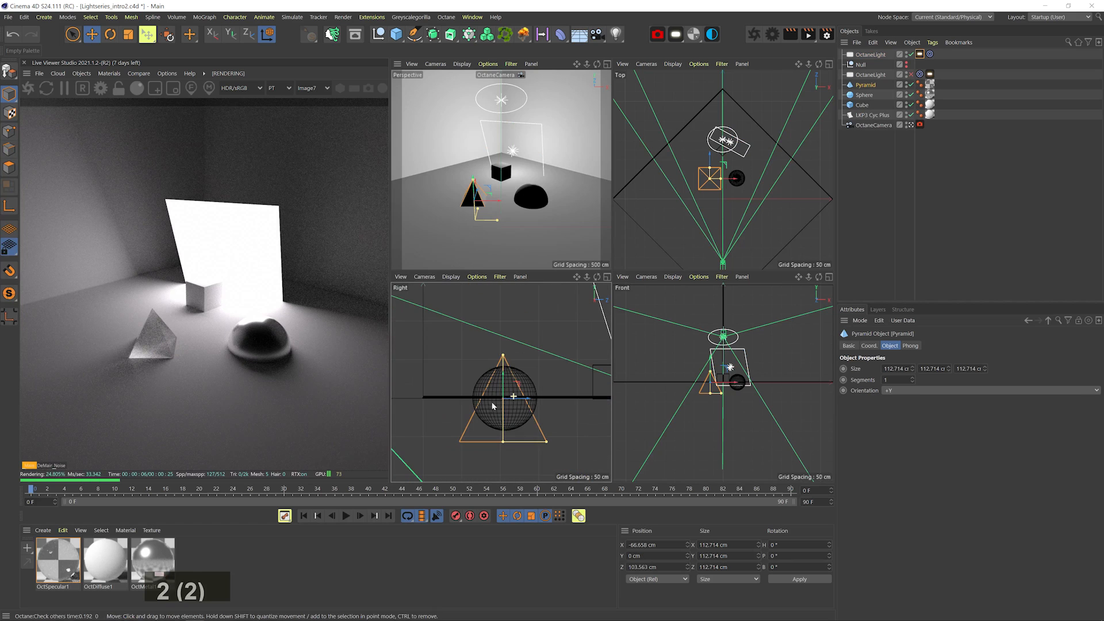
{"action": "key", "text": "2"}
{"action": "left_click_drag", "start_coordinate": [498, 358], "coordinate": [437, 415]}
{"action": "key", "text": "1"}
{"action": "key", "text": "1"}
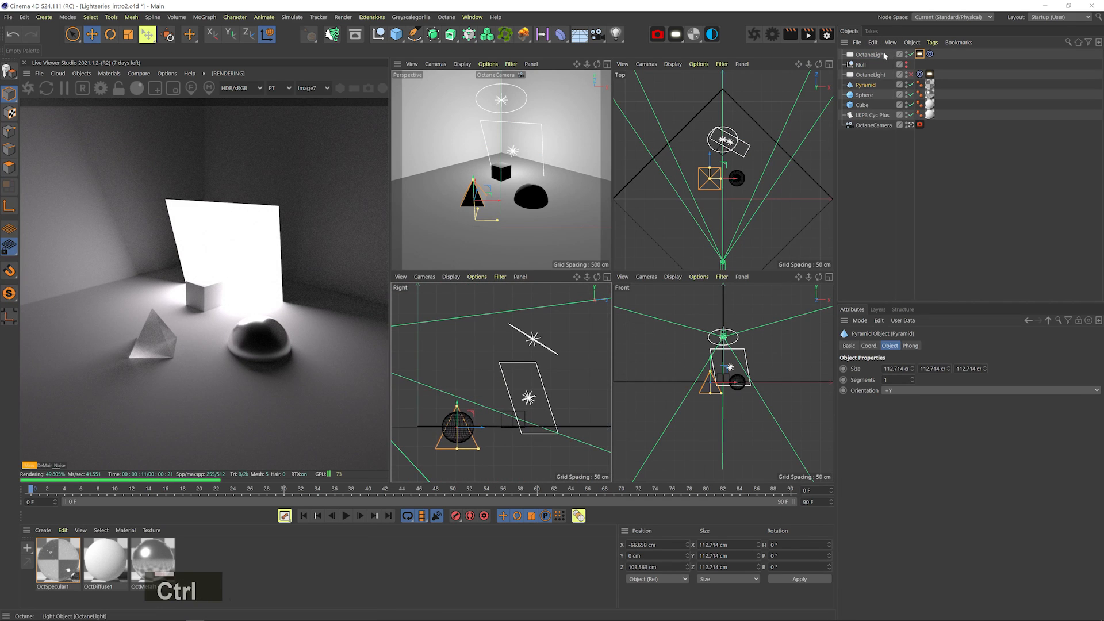
- Undo the recent changes to the targeted area light and delete it from the scene
{"action": "key", "text": "ctrl+z"}
{"action": "key", "text": "ctrl+z"}
{"action": "key", "text": "ctrl+z"}
{"action": "key", "text": "ctrl+z"}
{"action": "key", "text": "ctrl+z"}
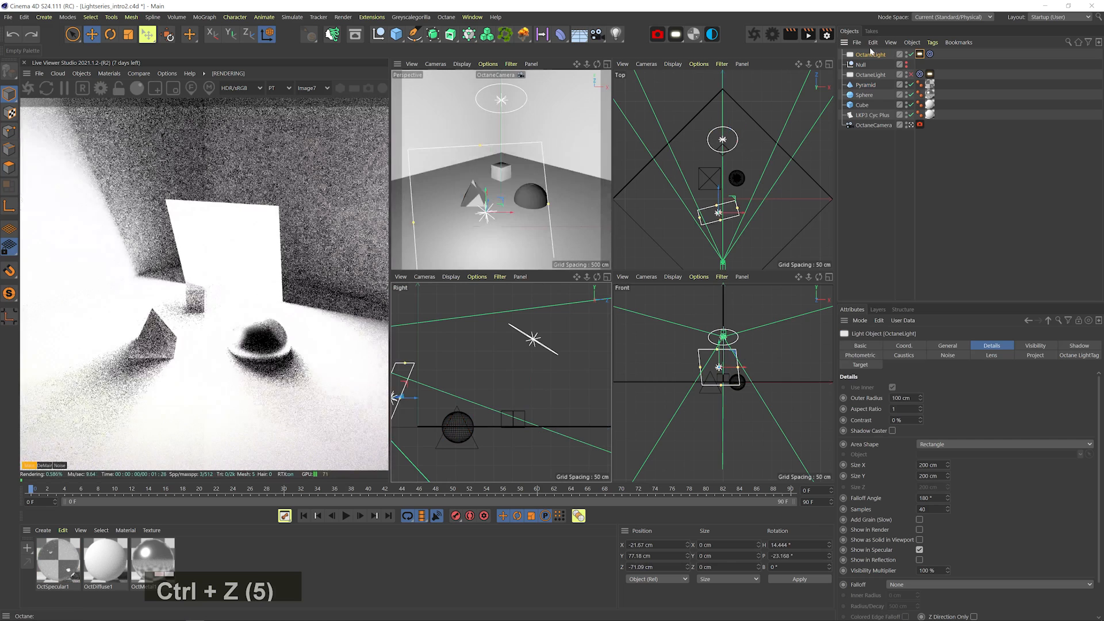
{"action": "key", "text": "Delete"}
- Add an Octane Spot Light to the scene
{"action": "left_click", "coordinate": [81, 73]}
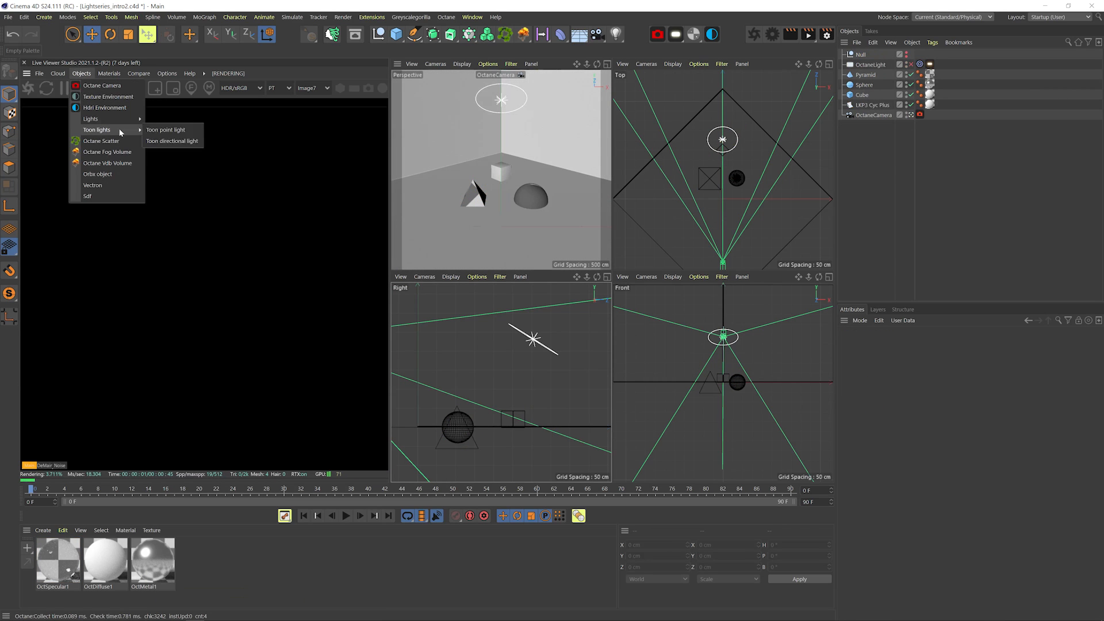
{"action": "mouse_move", "coordinate": [112, 118]}
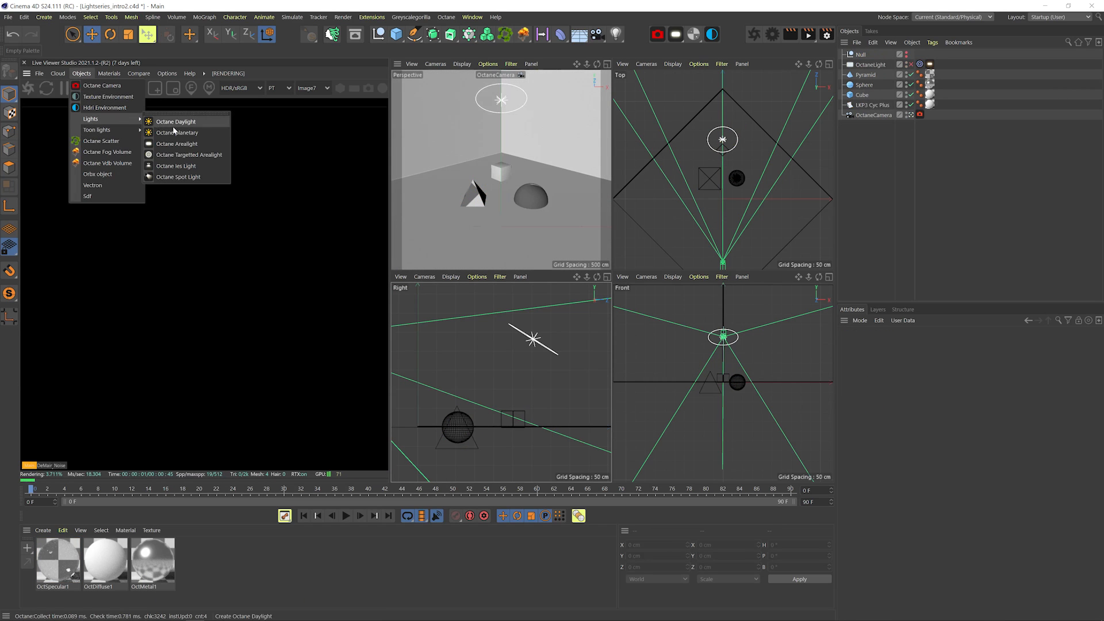
{"action": "left_click", "coordinate": [184, 177]}
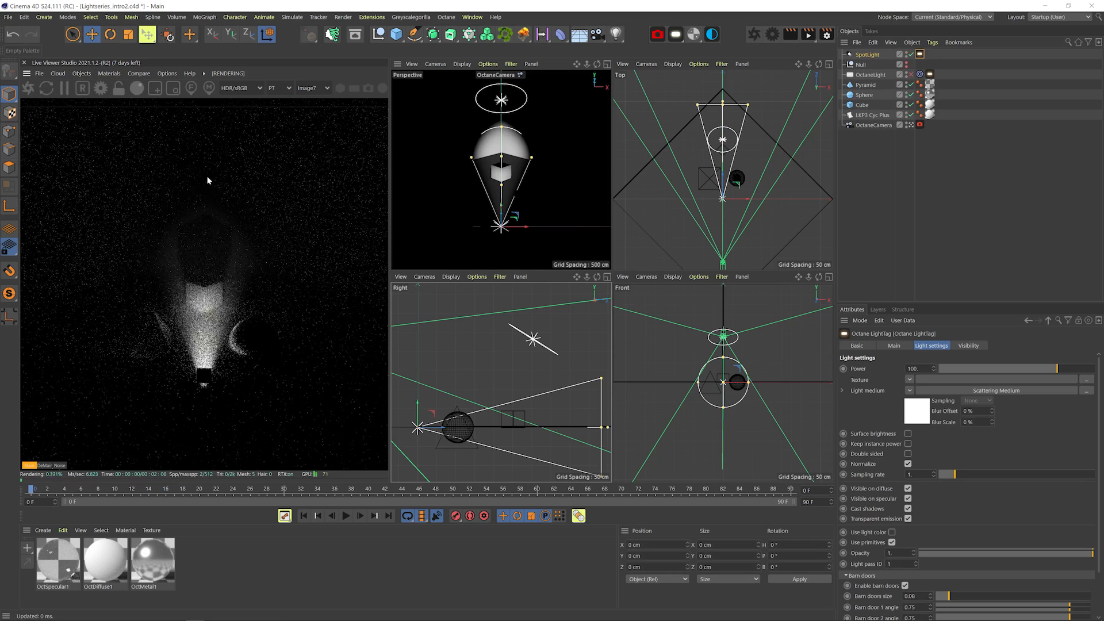
- Review the spot light's general and light tag settings, raise it to about Y 318 cm, Z 145 cm, and rotate it to pitch about -96°
{"action": "left_click", "coordinate": [874, 57]}
{"action": "left_click", "coordinate": [947, 345]}
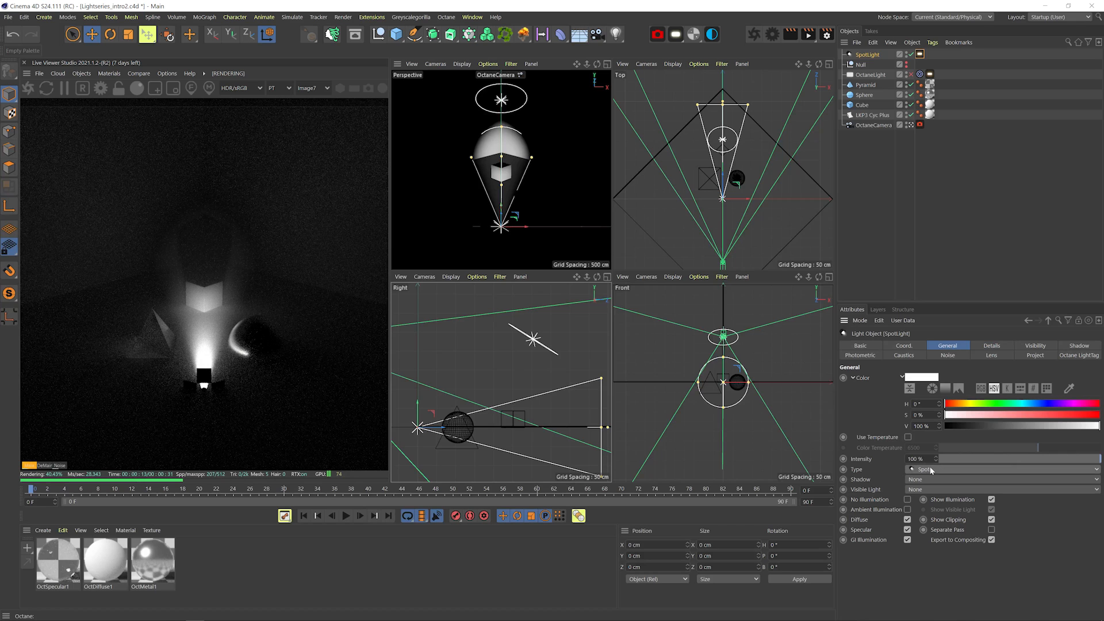
{"action": "left_click", "coordinate": [920, 55]}
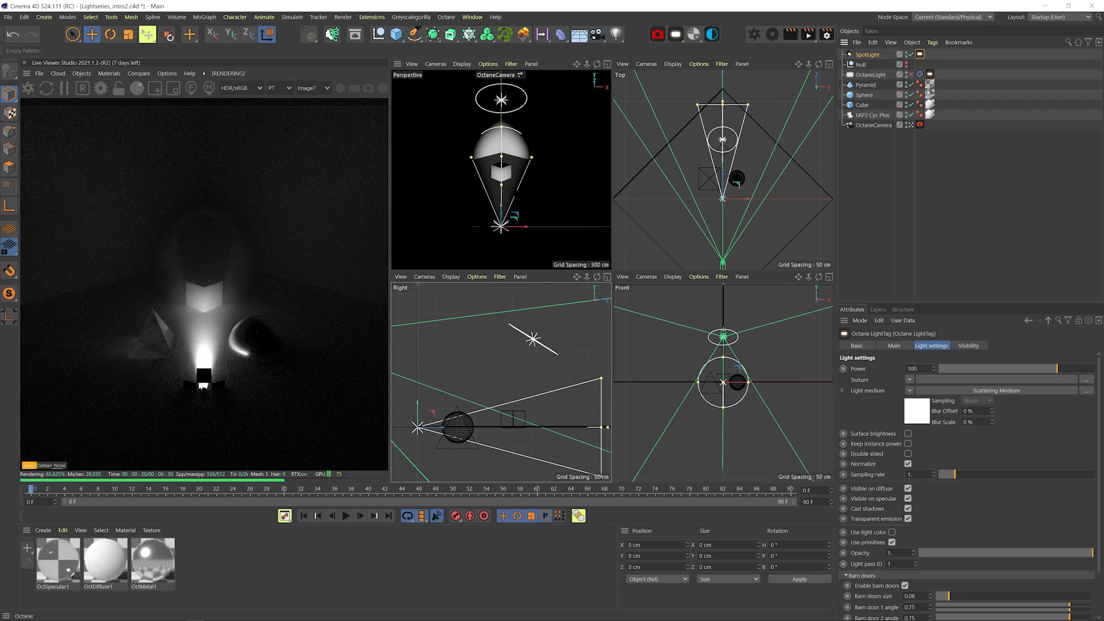
{"action": "key", "text": "r"}
{"action": "key", "text": "e"}
{"action": "left_click_drag", "start_coordinate": [429, 417], "coordinate": [487, 296]}
{"action": "key", "text": "r"}
{"action": "key", "text": "ctrl+z"}
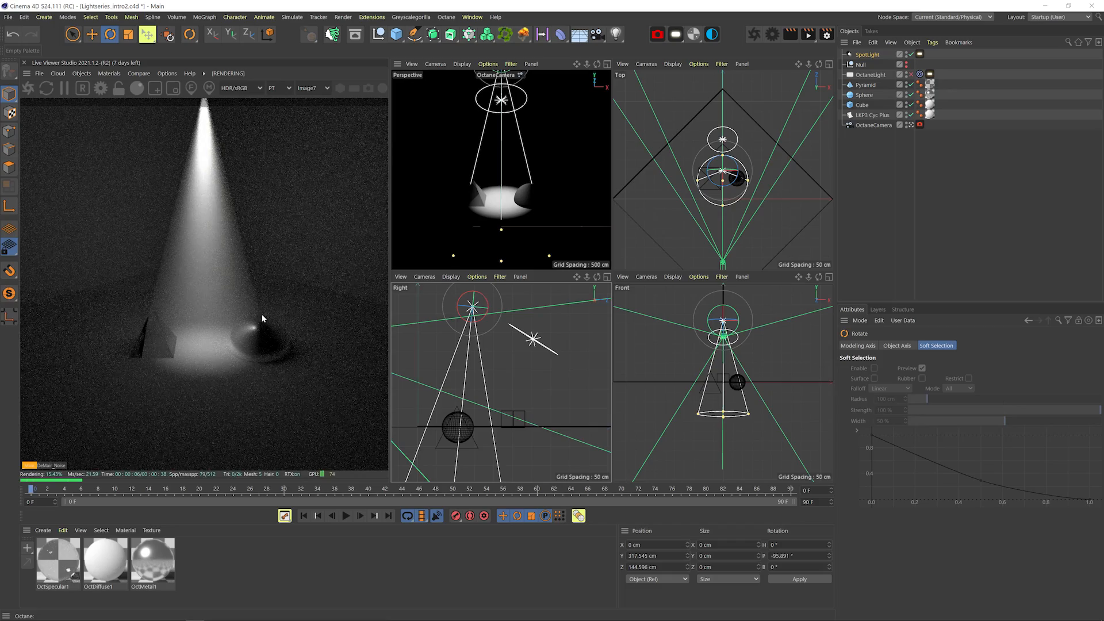
- Try rotating the spot light sideways toward the sphere and undo the rotation
{"action": "left_click", "coordinate": [868, 55]}
{"action": "left_click", "coordinate": [753, 321]}
{"action": "key", "text": "ctrl+z"}
{"action": "left_click_drag", "start_coordinate": [739, 314], "coordinate": [738, 305]}
{"action": "key", "text": "ctrl+z"}
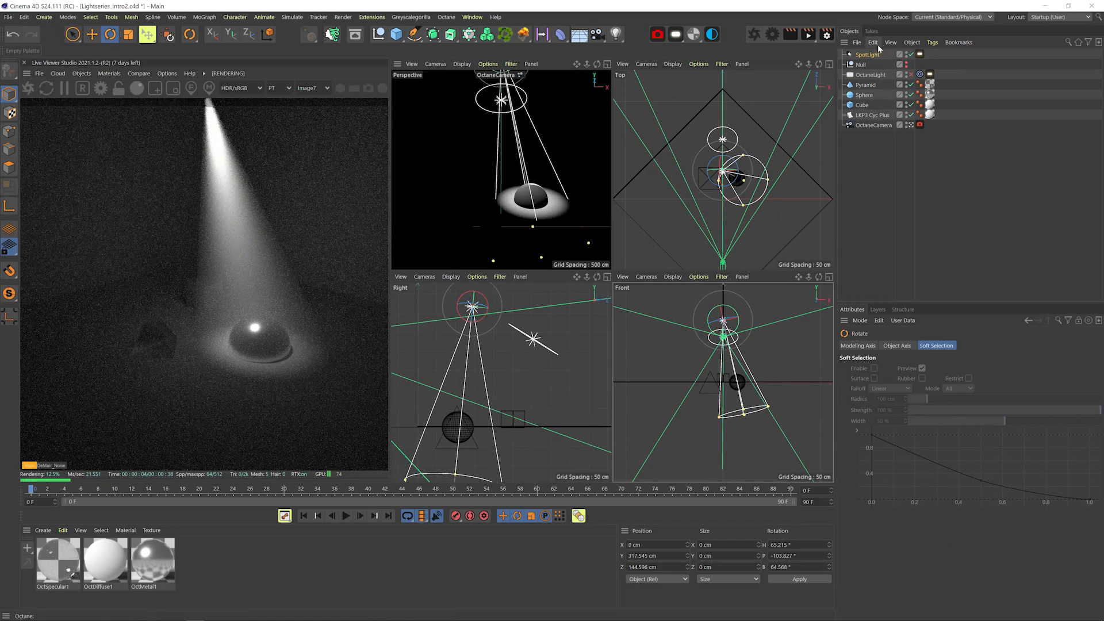
{"action": "key", "text": "ctrl+z"}
- Add a Target tag to the spot light with the Null as its target object
{"action": "right_click", "coordinate": [872, 56]}
{"action": "mouse_move", "coordinate": [927, 61]}
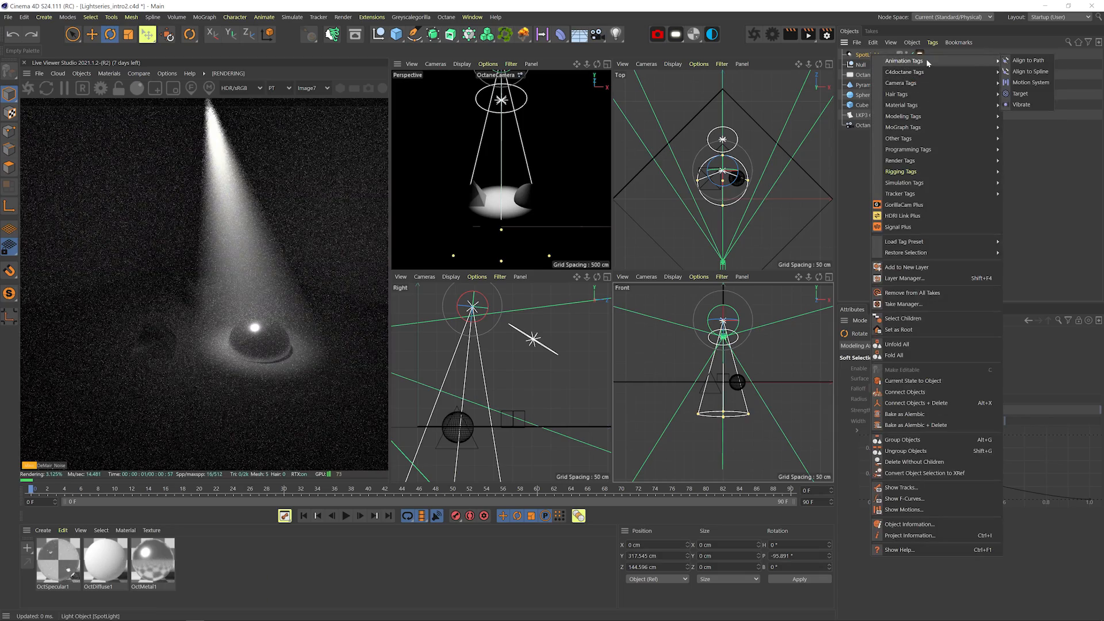
{"action": "left_click", "coordinate": [1019, 93]}
{"action": "left_click_drag", "start_coordinate": [878, 63], "coordinate": [905, 369]}
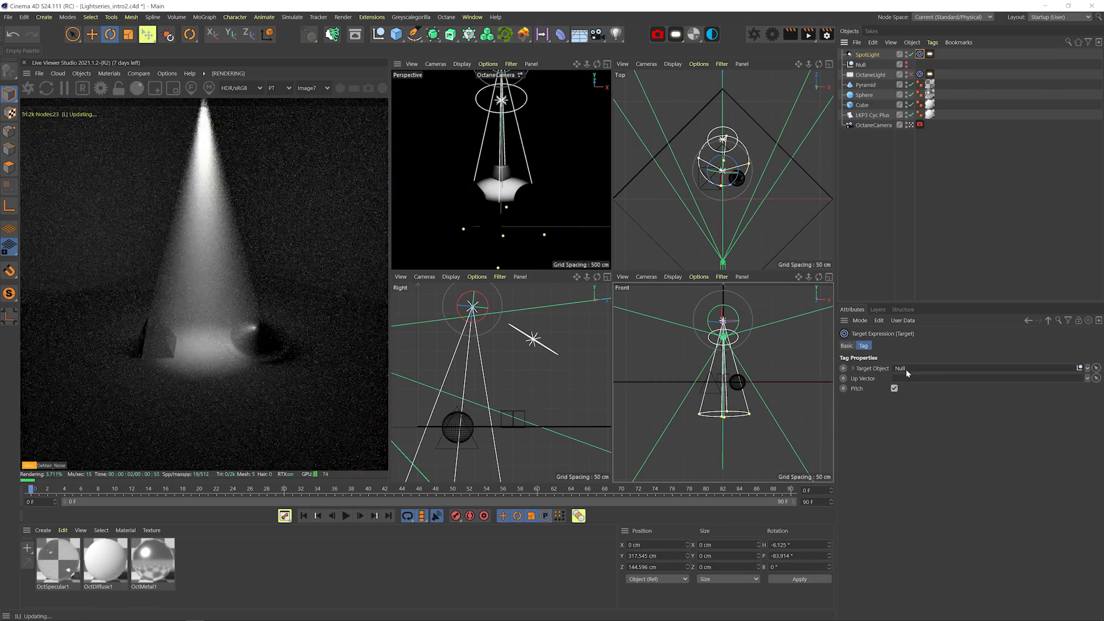
- Move the Null along X to about -50 cm to aim the spot light at the pyramid
{"action": "left_click", "coordinate": [861, 64]}
{"action": "key", "text": "e"}
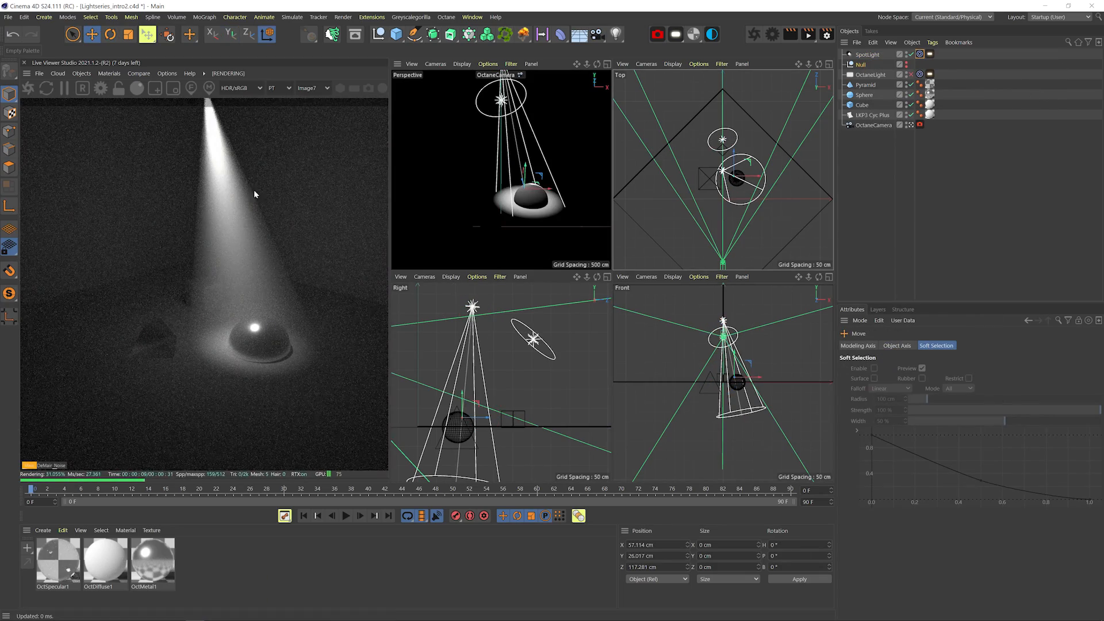
{"action": "left_click_drag", "start_coordinate": [759, 176], "coordinate": [738, 177]}
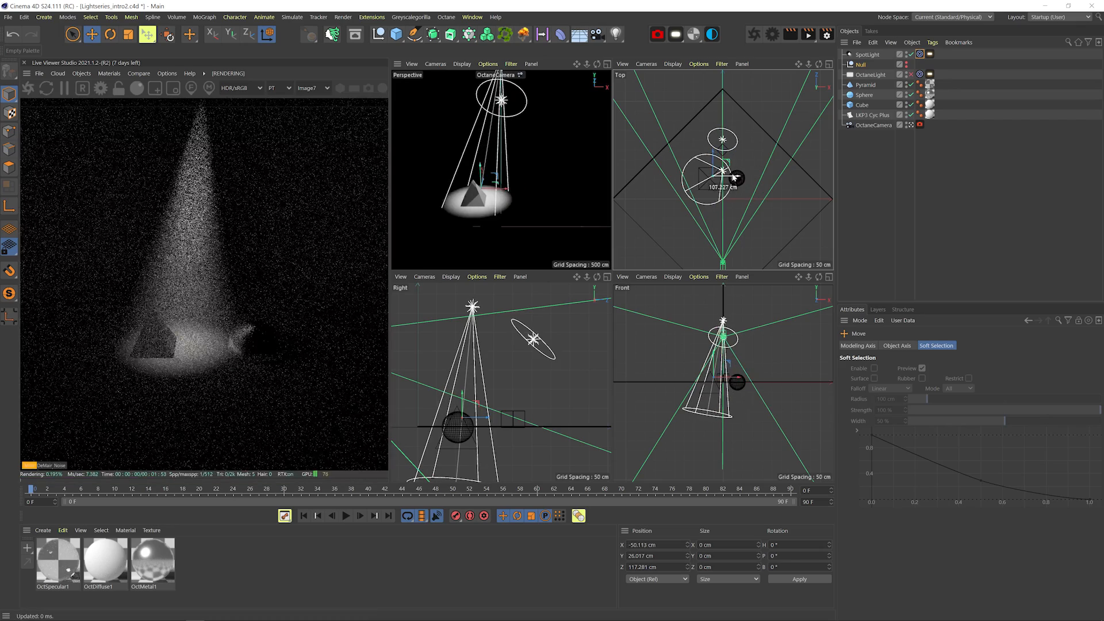
- Set the spot light's barn doors size to about 0.54 and close all four barn door angles to around 0
{"action": "left_click", "coordinate": [930, 55]}
{"action": "scroll", "coordinate": [882, 513], "scroll_direction": "down", "scroll_amount": 3}
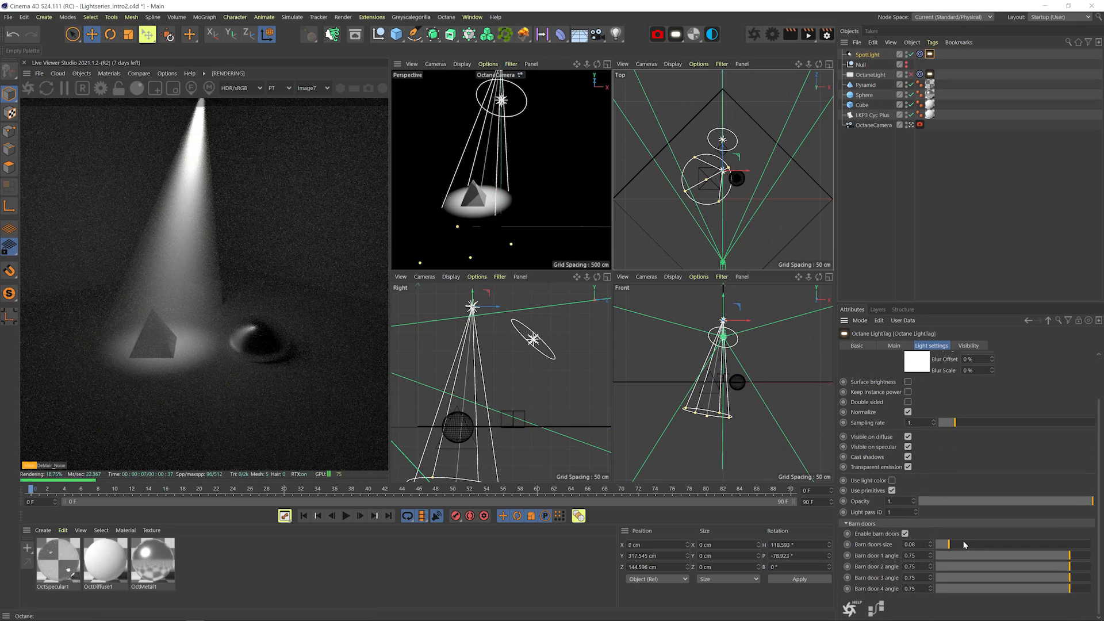
{"action": "left_click_drag", "start_coordinate": [1068, 556], "coordinate": [976, 557]}
{"action": "left_click_drag", "start_coordinate": [1069, 567], "coordinate": [976, 567]}
{"action": "left_click_drag", "start_coordinate": [1069, 578], "coordinate": [1015, 588]}
{"action": "left_click_drag", "start_coordinate": [976, 578], "coordinate": [1019, 567]}
{"action": "left_click_drag", "start_coordinate": [975, 556], "coordinate": [1014, 556]}
{"action": "left_click_drag", "start_coordinate": [949, 545], "coordinate": [1009, 556]}
{"action": "left_click_drag", "start_coordinate": [1020, 567], "coordinate": [1014, 577]}
{"action": "left_click_drag", "start_coordinate": [1016, 589], "coordinate": [1011, 588]}
{"action": "left_click_drag", "start_coordinate": [1016, 545], "coordinate": [1019, 544]}
- Set all four of the spot light's barn door angles to 1
{"action": "left_click", "coordinate": [1089, 556]}
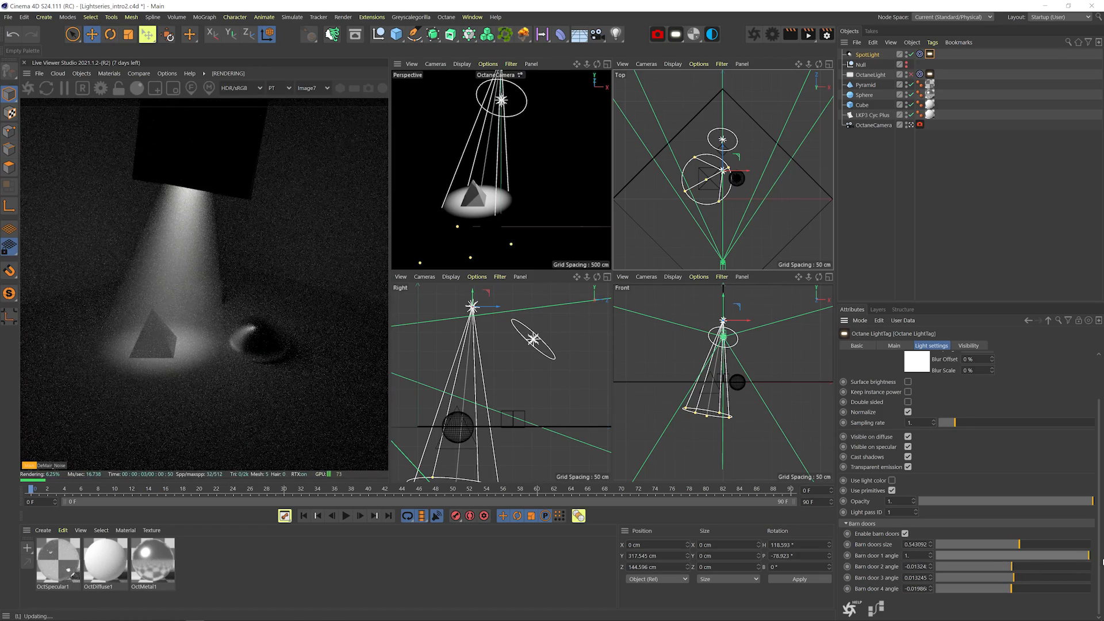
{"action": "left_click", "coordinate": [1089, 567]}
{"action": "left_click", "coordinate": [1090, 578]}
{"action": "left_click", "coordinate": [1090, 589]}
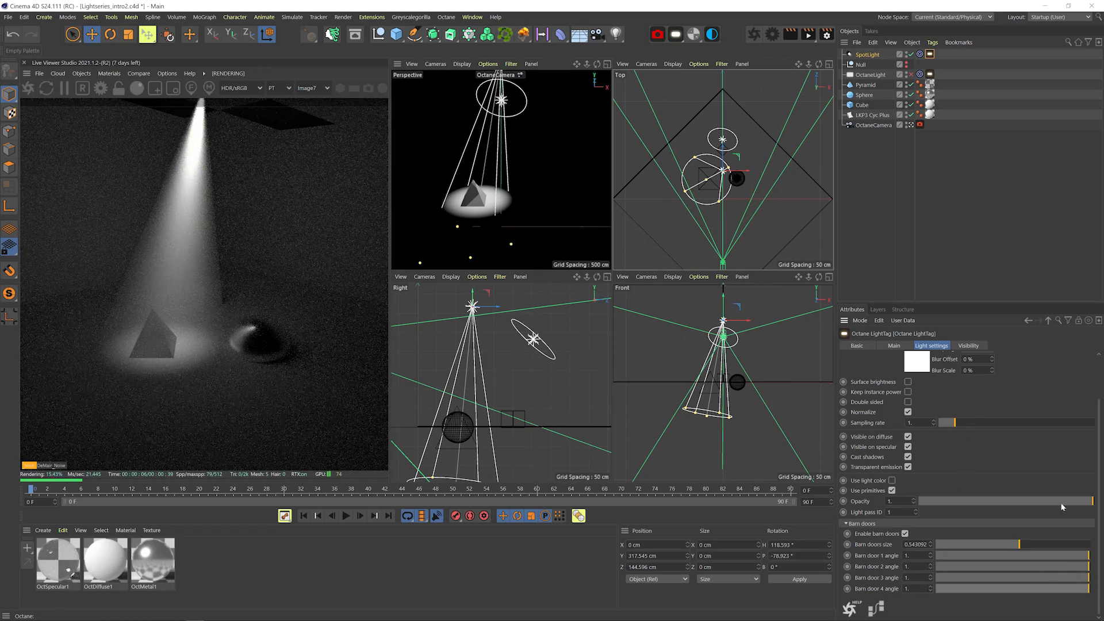
- Set the four barn door angles to about -0.28, -0.26, -0.25 and -0.23
{"action": "left_click", "coordinate": [992, 556]}
{"action": "left_click", "coordinate": [992, 567]}
{"action": "left_click", "coordinate": [993, 577]}
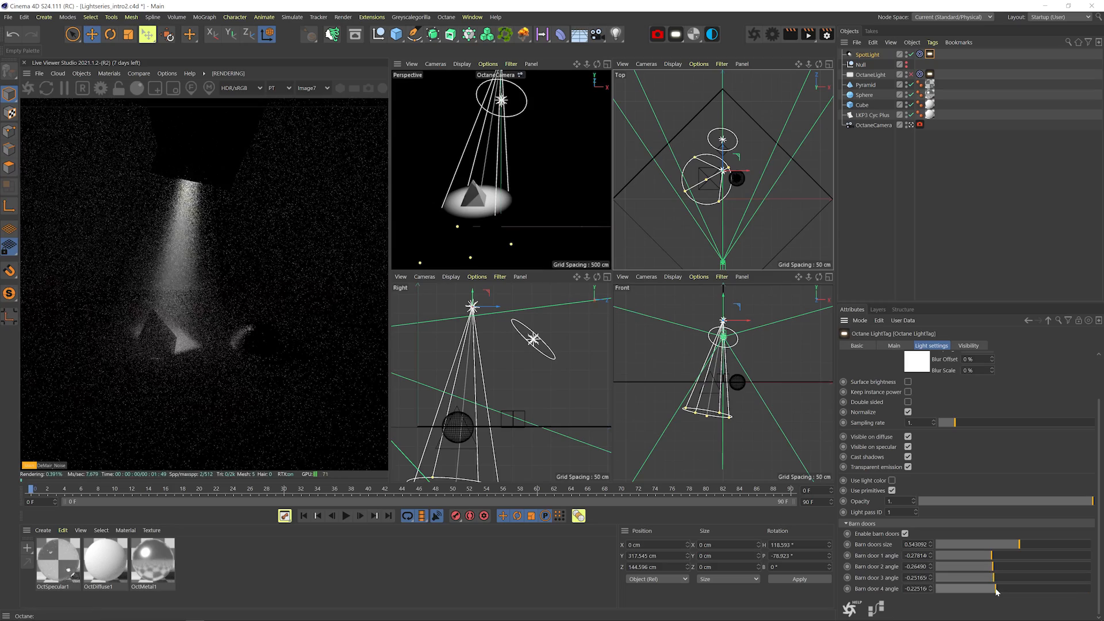
{"action": "left_click", "coordinate": [995, 589]}
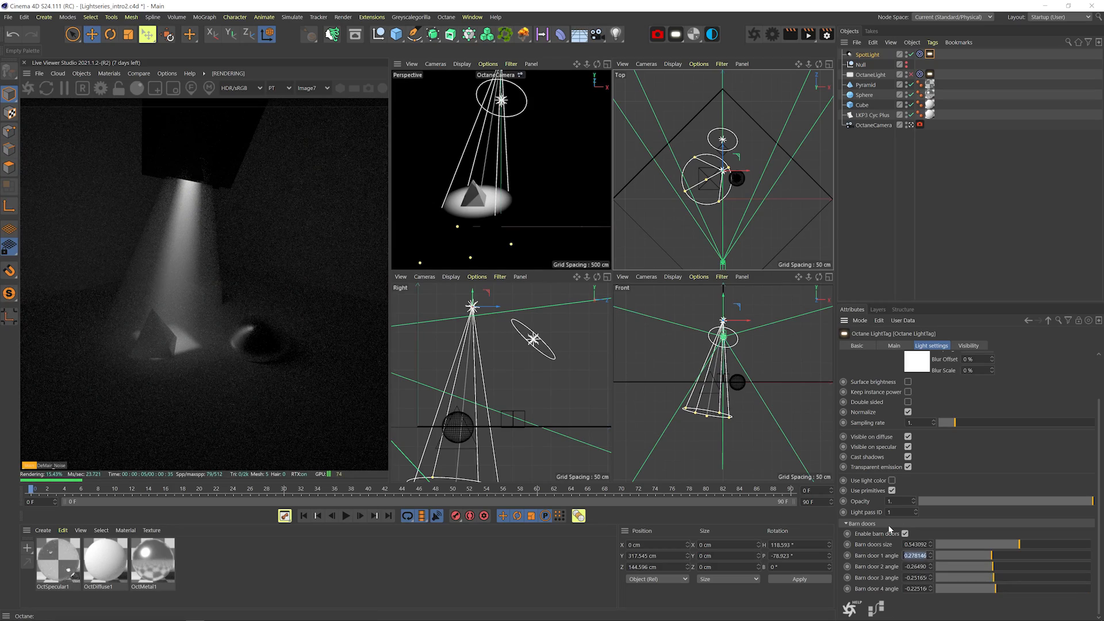
- Reset all four barn door angles to 0 and disable the spot light's barn doors
{"action": "type", "text": "0"}
{"action": "key", "text": "Return"}
{"action": "left_click", "coordinate": [904, 533]}
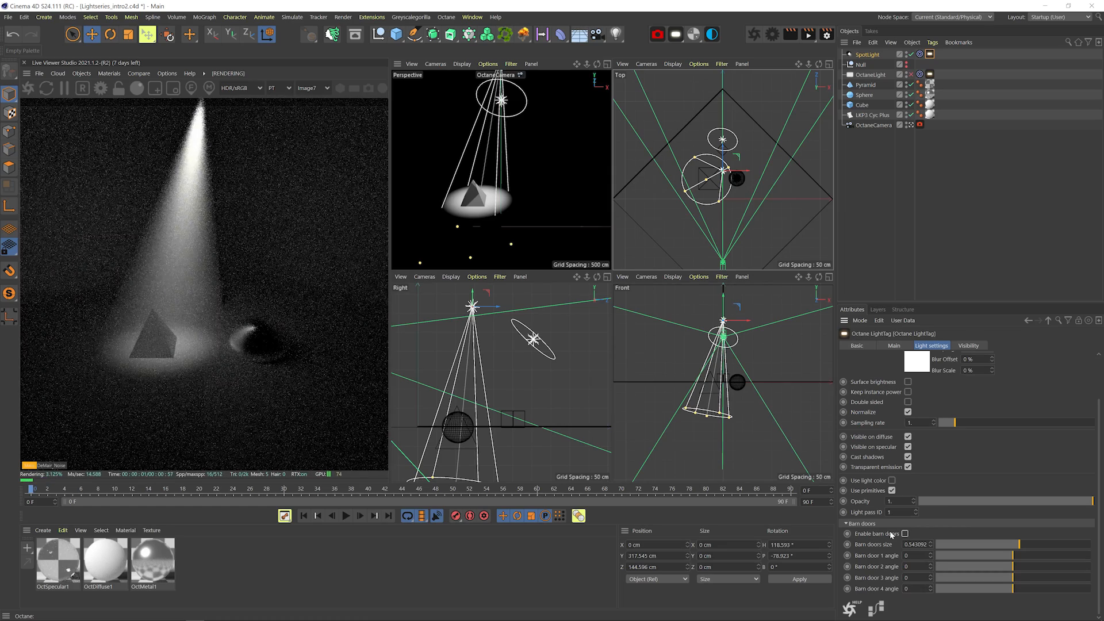
- Try wider spot light cones in its details, first inner 34° with outer 59°, and finally inner 64° with outer 77°
{"action": "left_click", "coordinate": [867, 54]}
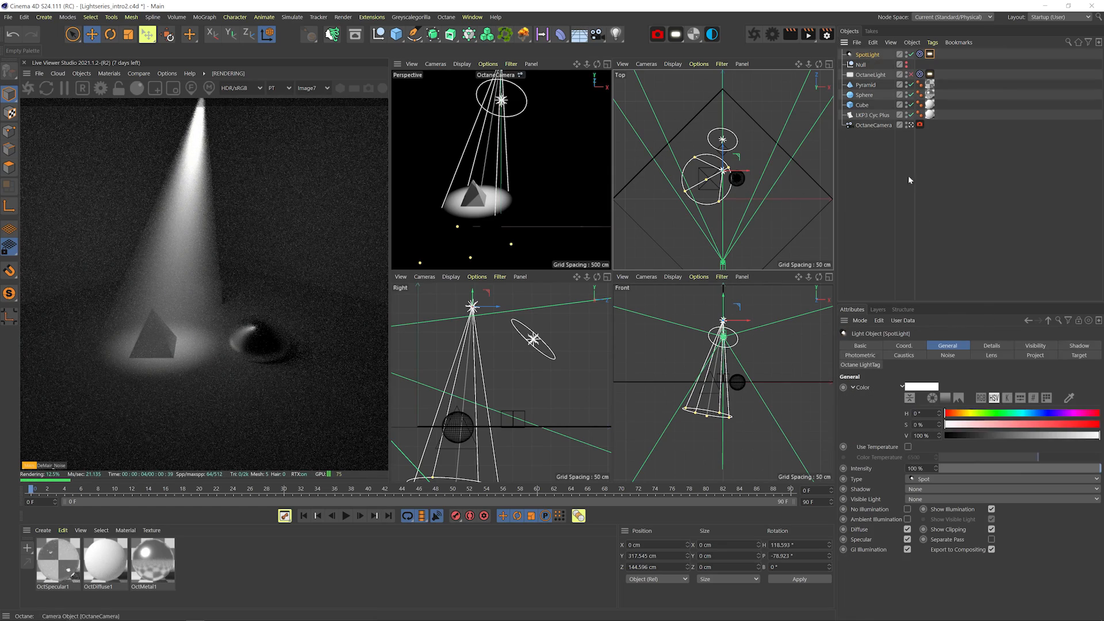
{"action": "left_click", "coordinate": [1000, 347]}
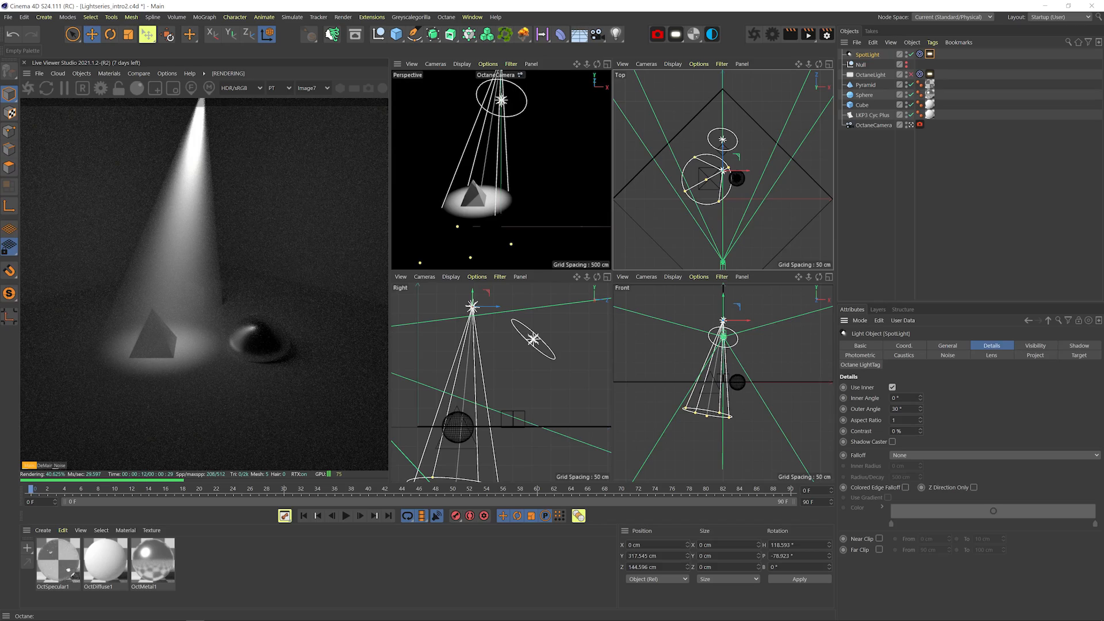
{"action": "left_click_drag", "start_coordinate": [920, 410], "coordinate": [922, 411]}
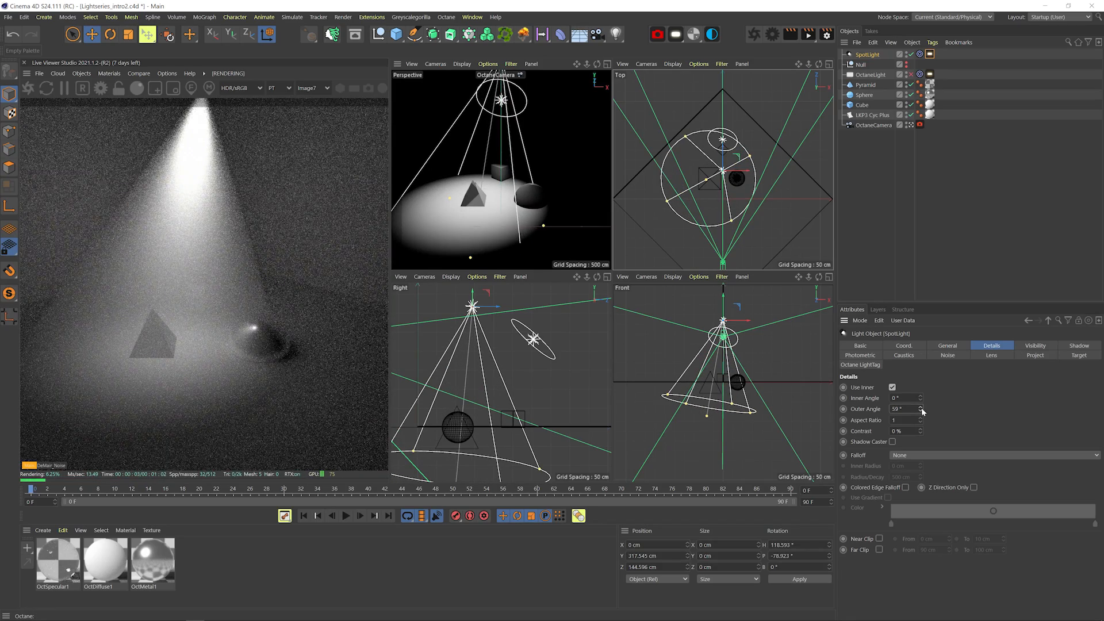
{"action": "left_click_drag", "start_coordinate": [922, 399], "coordinate": [921, 401]}
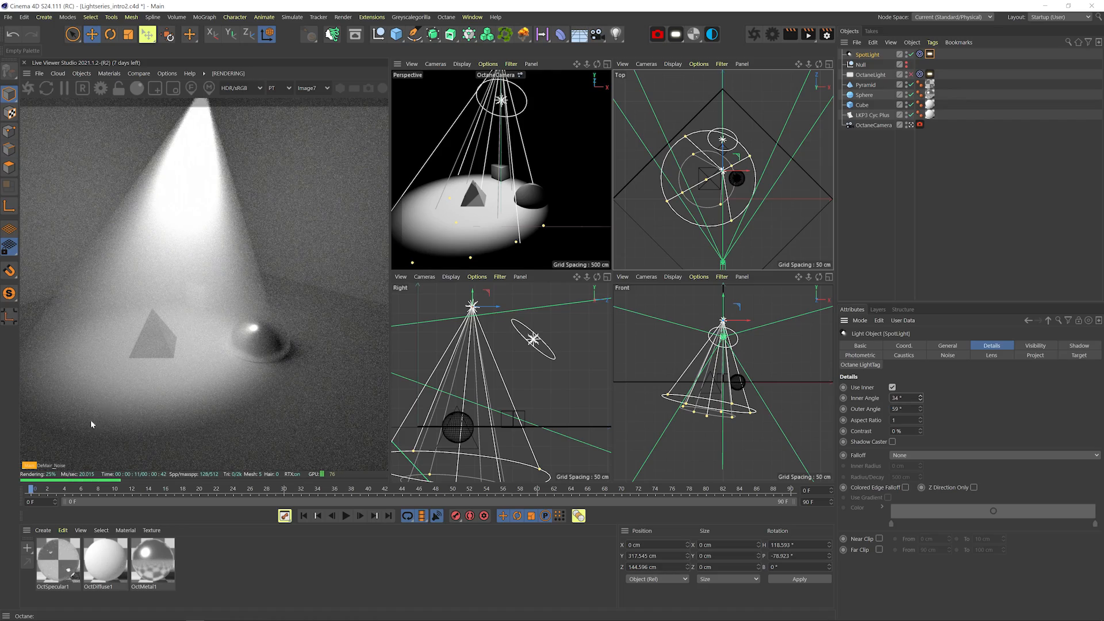
{"action": "mouse_move", "coordinate": [921, 398]}
{"action": "left_mouse_down"}
{"action": "mouse_move", "coordinate": [921, 413]}
{"action": "mouse_move", "coordinate": [921, 380]}
{"action": "left_mouse_up"}
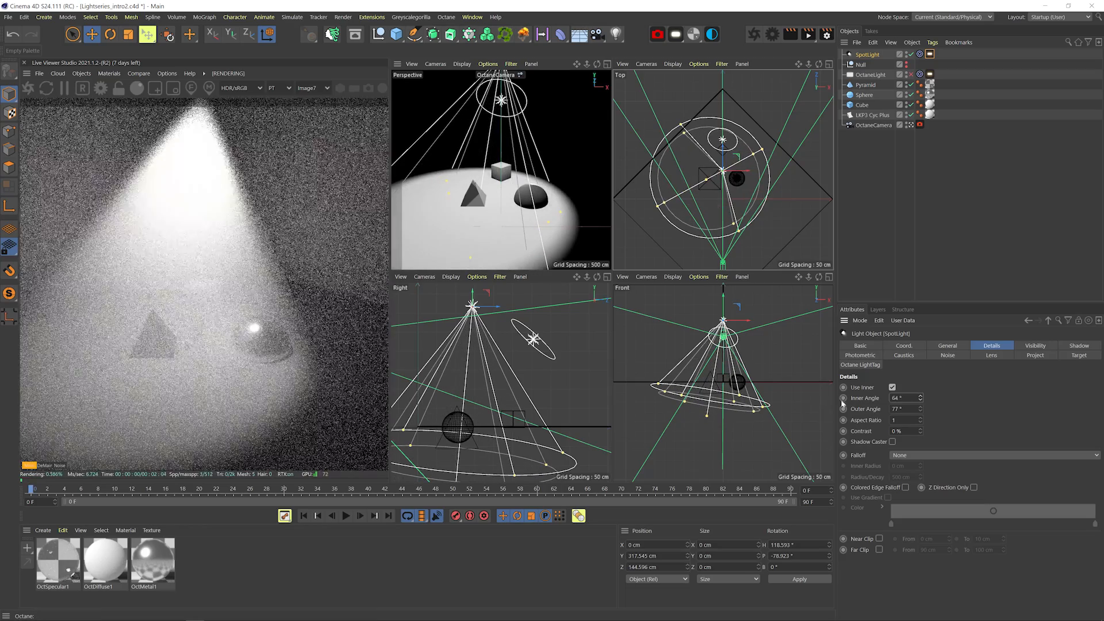
- Reset the spot light's inner angle to 0° and set its outer angle to 35° and aspect ratio to 2.28
{"action": "type", "text": "0"}
{"action": "key", "text": "Return"}
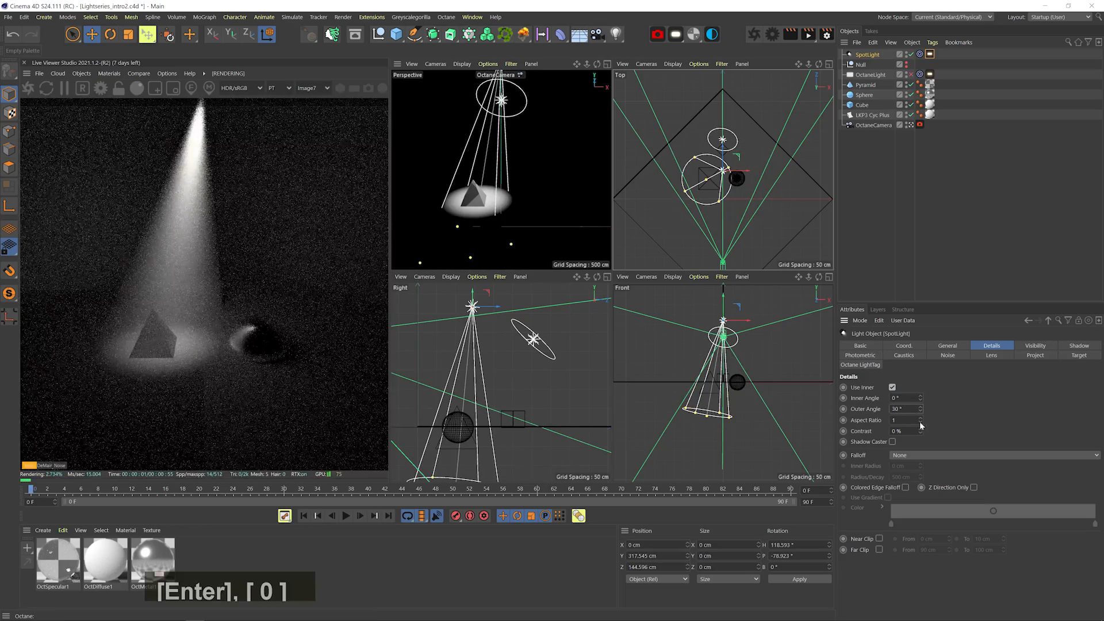
{"action": "mouse_move", "coordinate": [920, 421]}
{"action": "left_mouse_down"}
{"action": "mouse_move", "coordinate": [913, 456]}
{"action": "mouse_move", "coordinate": [920, 407]}
{"action": "left_mouse_up"}
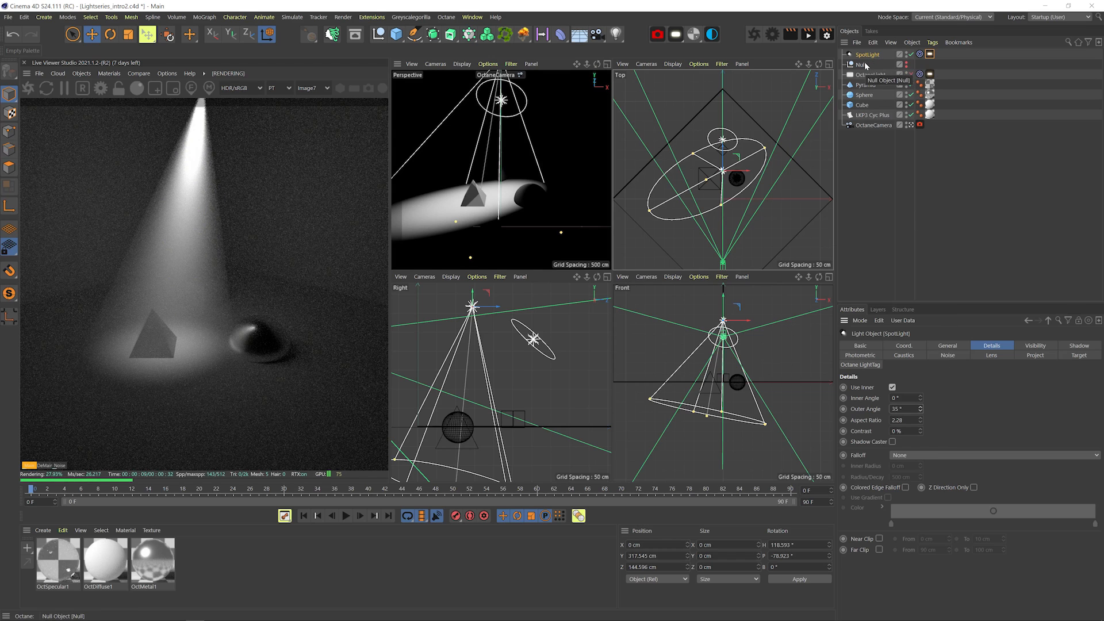
- Delete the spot light and add an Octane Daylight to the scene
{"action": "key", "text": "Delete"}
{"action": "left_click", "coordinate": [81, 73]}
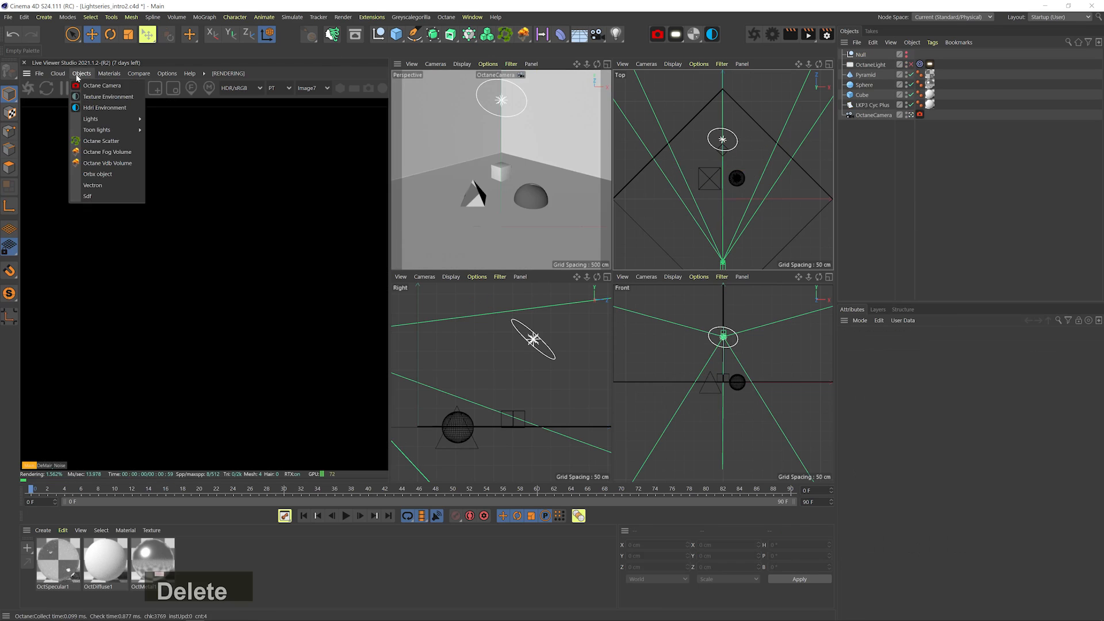
{"action": "mouse_move", "coordinate": [105, 119]}
{"action": "left_click", "coordinate": [166, 122]}
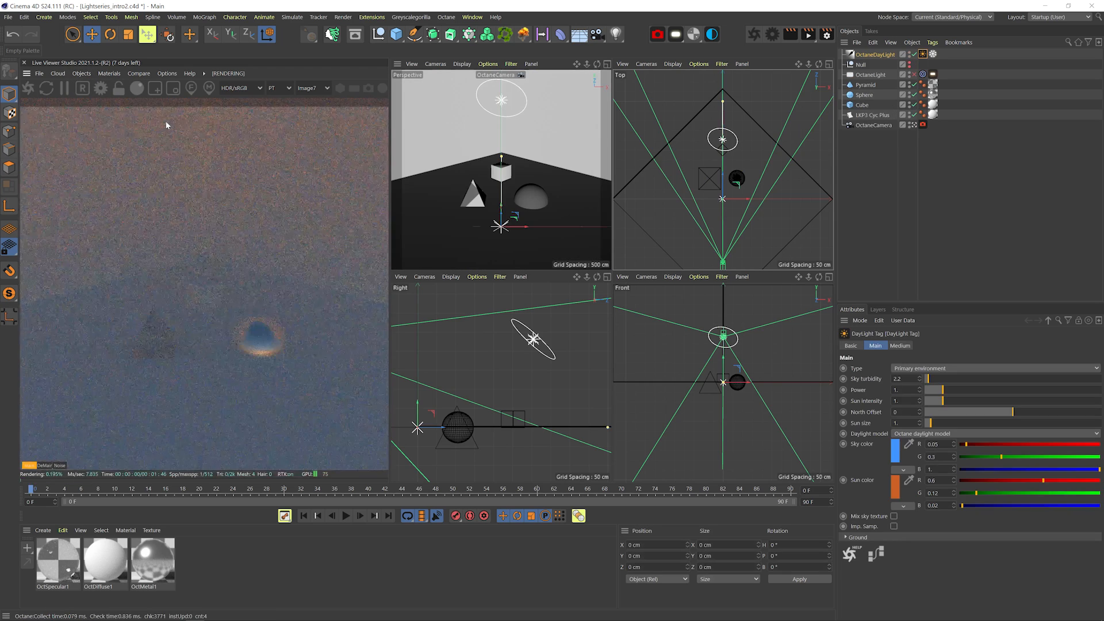
- Raise the daylight object to about Y 143 cm
{"action": "key", "text": "Delete"}
{"action": "key", "text": "r"}
{"action": "key", "text": "e"}
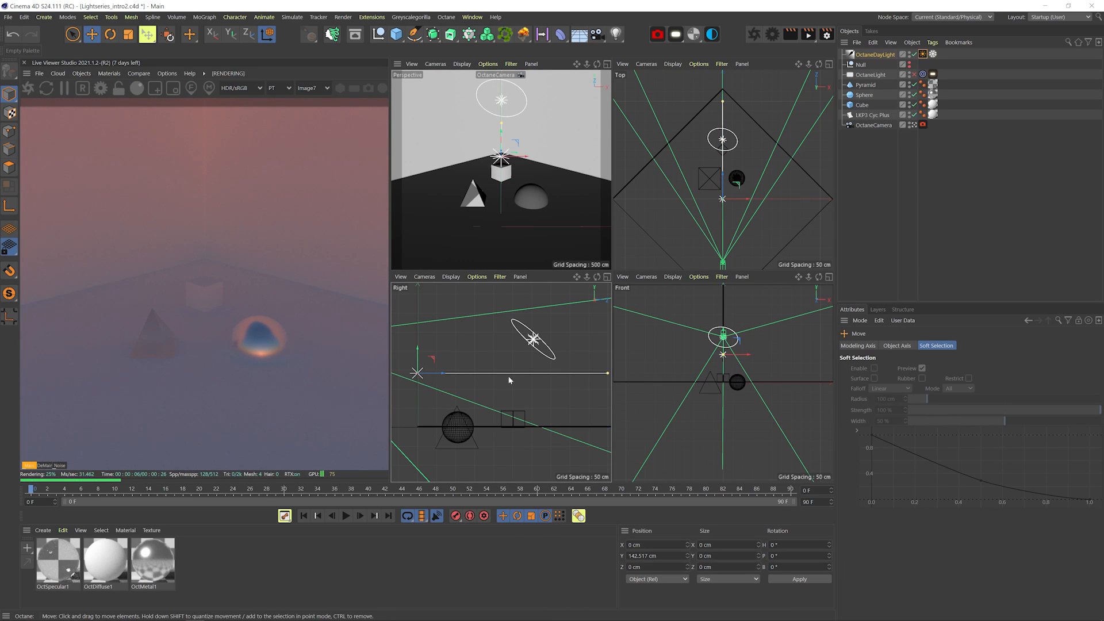
- Leave the Octane camera view and examine the scene and surrounding sky from a distance
{"action": "left_click", "coordinate": [914, 125]}
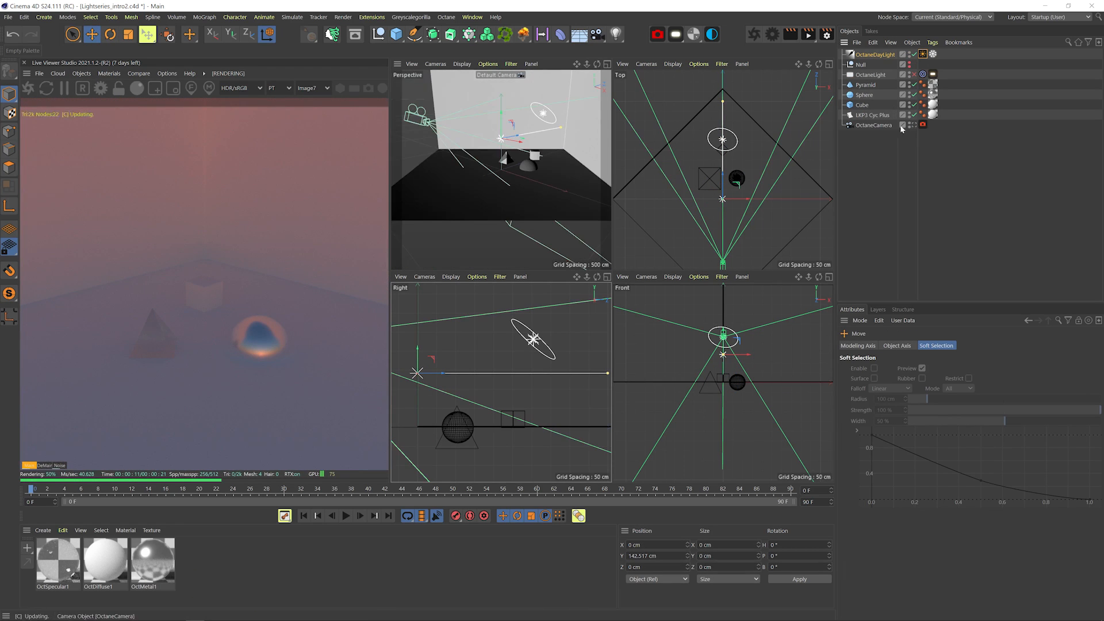
{"action": "key", "text": "2"}
{"action": "key", "text": "1"}
{"action": "left_click_drag", "start_coordinate": [567, 147], "coordinate": [524, 185]}
{"action": "key", "text": "3"}
{"action": "left_click_drag", "start_coordinate": [524, 185], "coordinate": [90, 216]}
{"action": "key", "text": "1"}
{"action": "left_click_drag", "start_coordinate": [460, 193], "coordinate": [679, 237]}
{"action": "key", "text": "3"}
{"action": "key", "text": "3"}
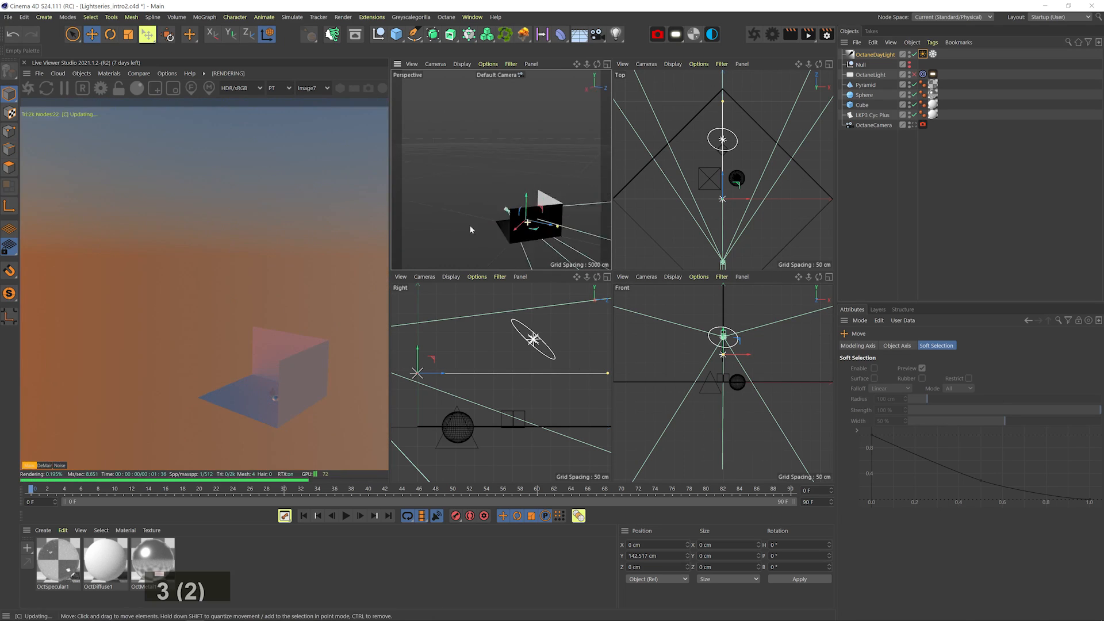
- Rotate the daylight to a pitch of about -184° in the Right view
{"action": "left_click_drag", "start_coordinate": [471, 229], "coordinate": [523, 207]}
{"action": "key", "text": "r"}
{"action": "key", "text": "2"}
{"action": "key", "text": "3"}
{"action": "key", "text": "3"}
{"action": "left_click_drag", "start_coordinate": [433, 369], "coordinate": [406, 395]}
{"action": "key", "text": "ctrl+z"}
{"action": "key", "text": "3"}
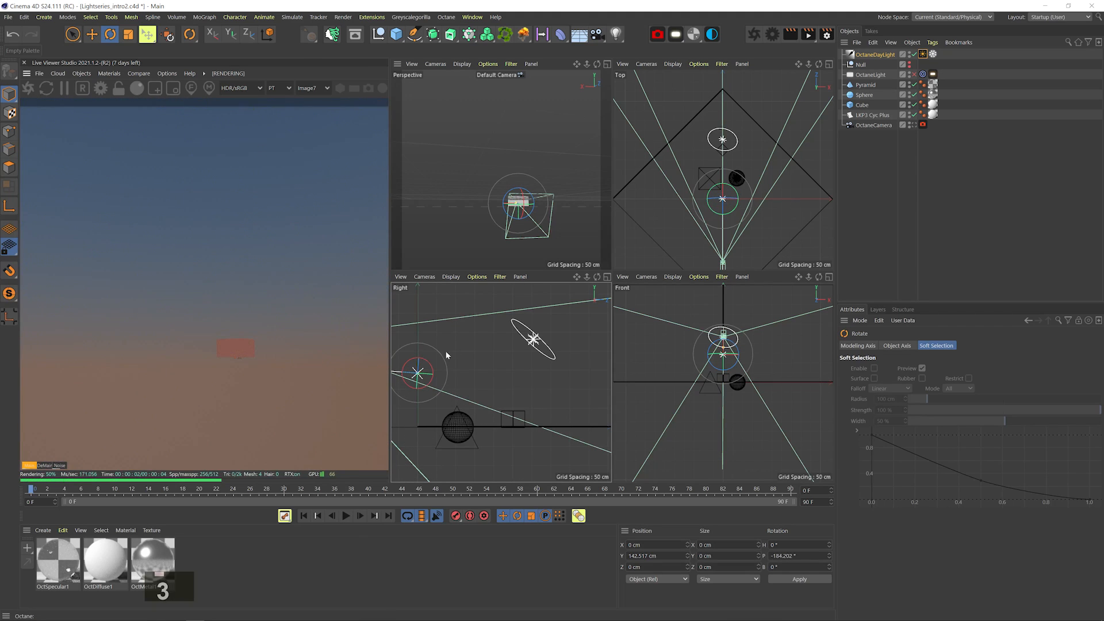
- Rotate the daylight to a pitch of about -4.4° and look at the sun's position in the sky
{"action": "left_click_drag", "start_coordinate": [534, 210], "coordinate": [640, 197]}
{"action": "left_click_drag", "start_coordinate": [431, 364], "coordinate": [404, 382]}
{"action": "key", "text": "3"}
{"action": "left_click_drag", "start_coordinate": [506, 224], "coordinate": [403, 230]}
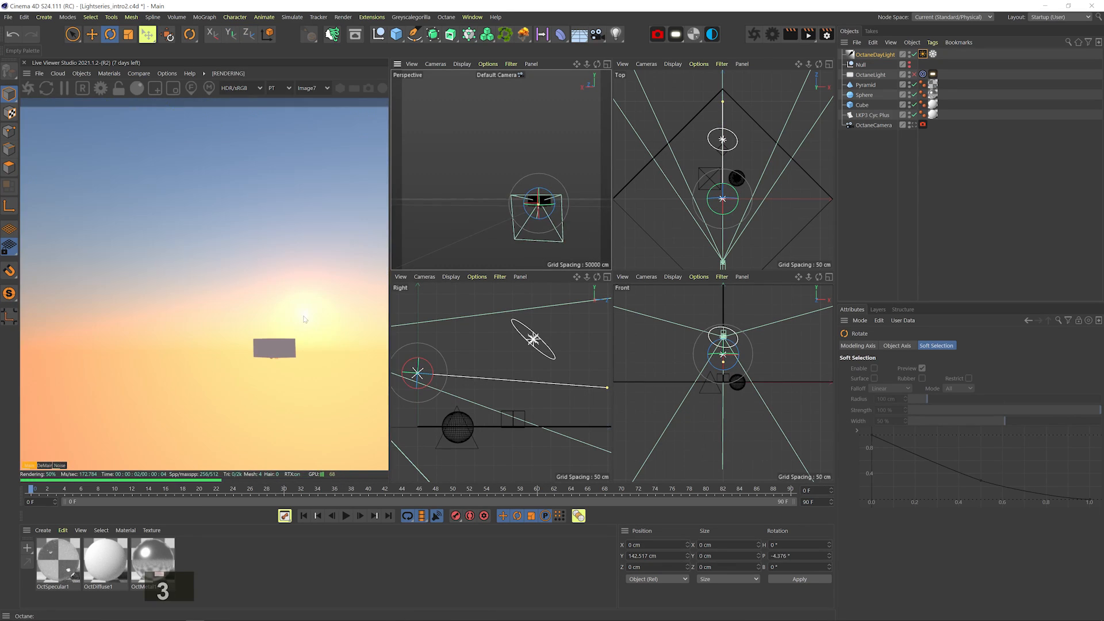
{"action": "key", "text": "3"}
{"action": "left_click_drag", "start_coordinate": [520, 192], "coordinate": [581, 180]}
- Return to the Octane camera view, rotate the daylight to about H 61°, P -15°, B 48°, and open its tag settings
{"action": "left_click", "coordinate": [914, 125]}
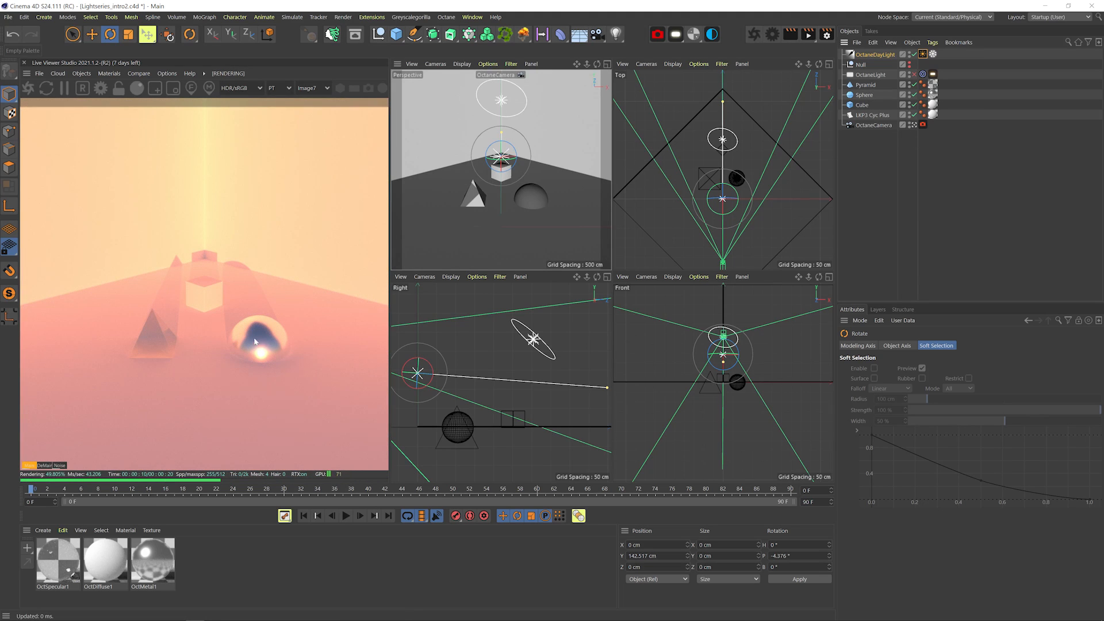
{"action": "left_click_drag", "start_coordinate": [433, 373], "coordinate": [426, 380]}
{"action": "left_click", "coordinate": [932, 74]}
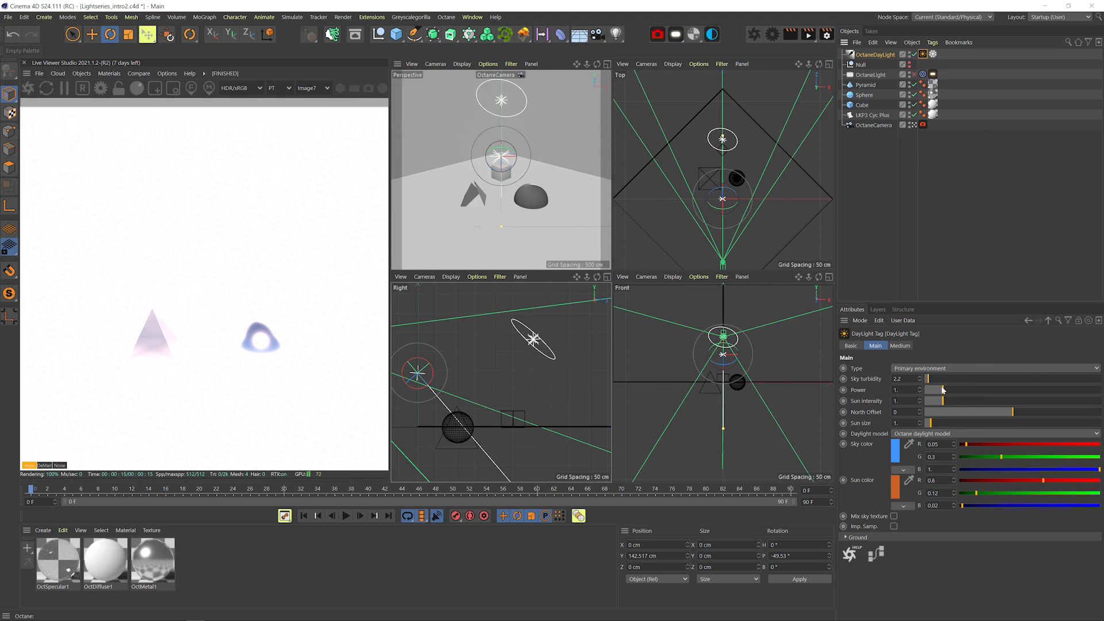
{"action": "mouse_move", "coordinate": [506, 149]}
{"action": "left_mouse_down"}
{"action": "mouse_move", "coordinate": [532, 153]}
{"action": "mouse_move", "coordinate": [498, 161]}
{"action": "left_mouse_up"}
{"action": "key", "text": "w"}
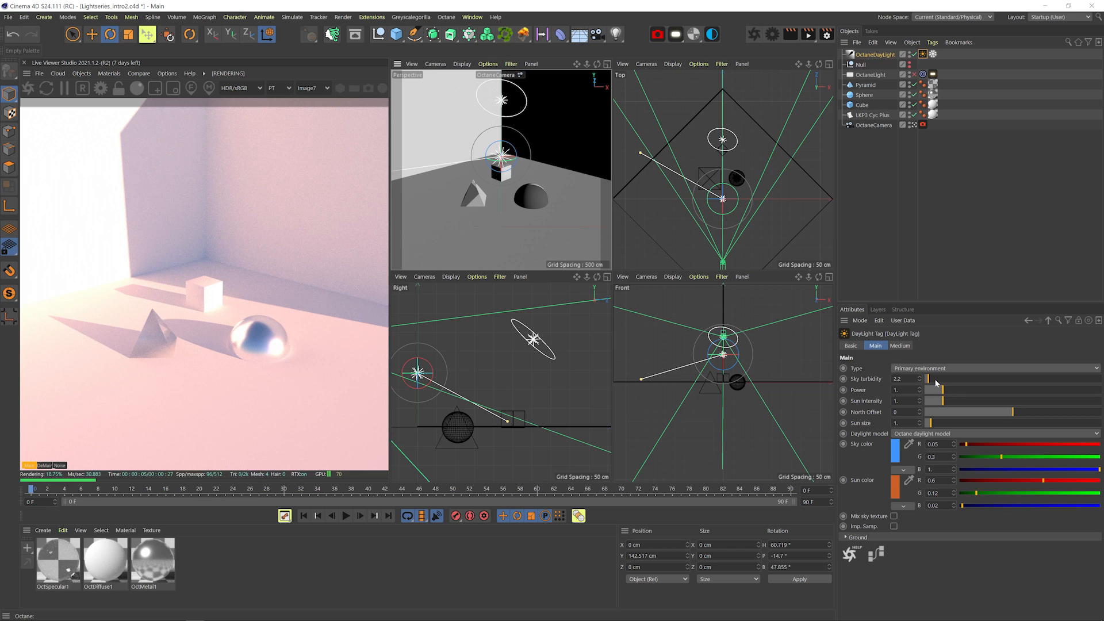
- Set the daylight's sky turbidity to about 2.19, power to 0.43, sun intensity to 1.27, north offset to -0.006 and sun size to 30
{"action": "left_click_drag", "start_coordinate": [929, 378], "coordinate": [1019, 382]}
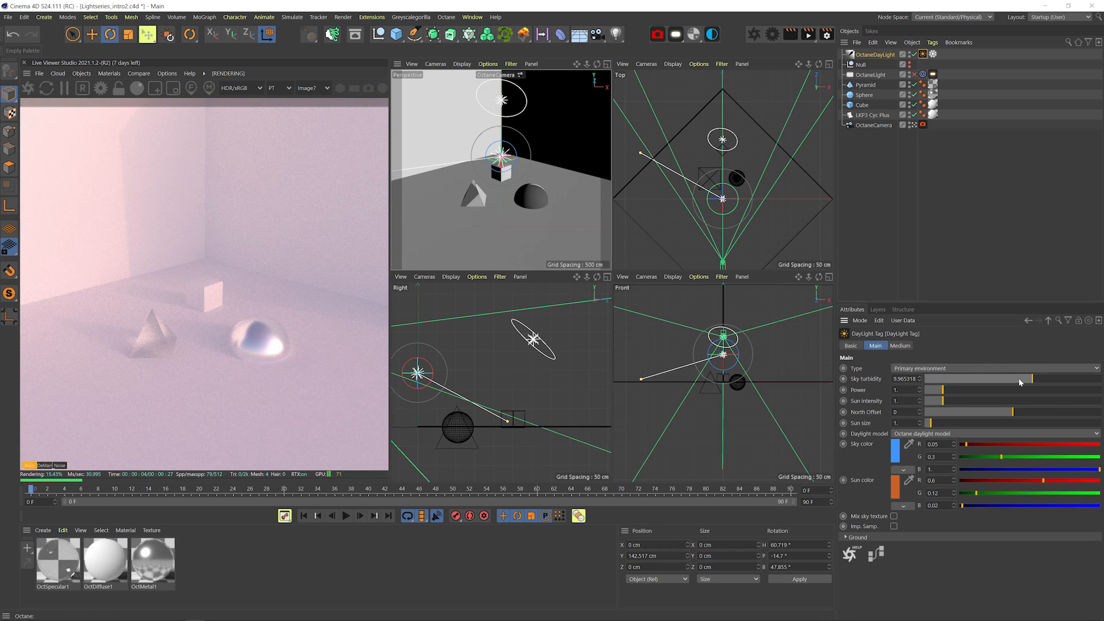
{"action": "left_click_drag", "start_coordinate": [1010, 381], "coordinate": [933, 390]}
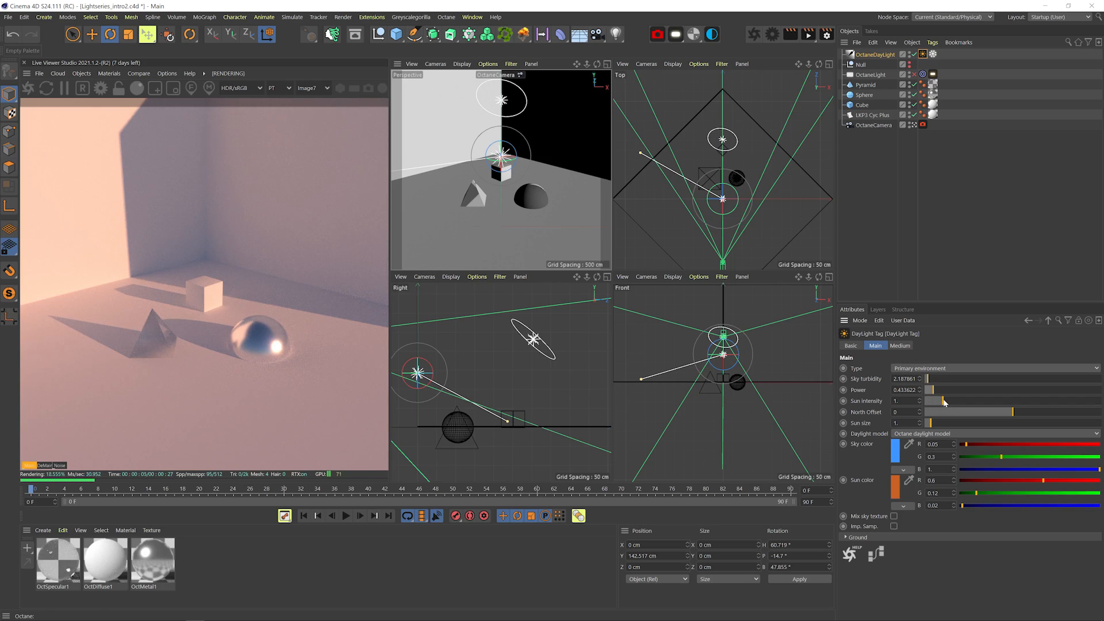
{"action": "mouse_move", "coordinate": [943, 402]}
{"action": "left_mouse_down"}
{"action": "mouse_move", "coordinate": [1022, 390]}
{"action": "mouse_move", "coordinate": [949, 400]}
{"action": "left_mouse_up"}
{"action": "left_click_drag", "start_coordinate": [1013, 413], "coordinate": [1012, 384]}
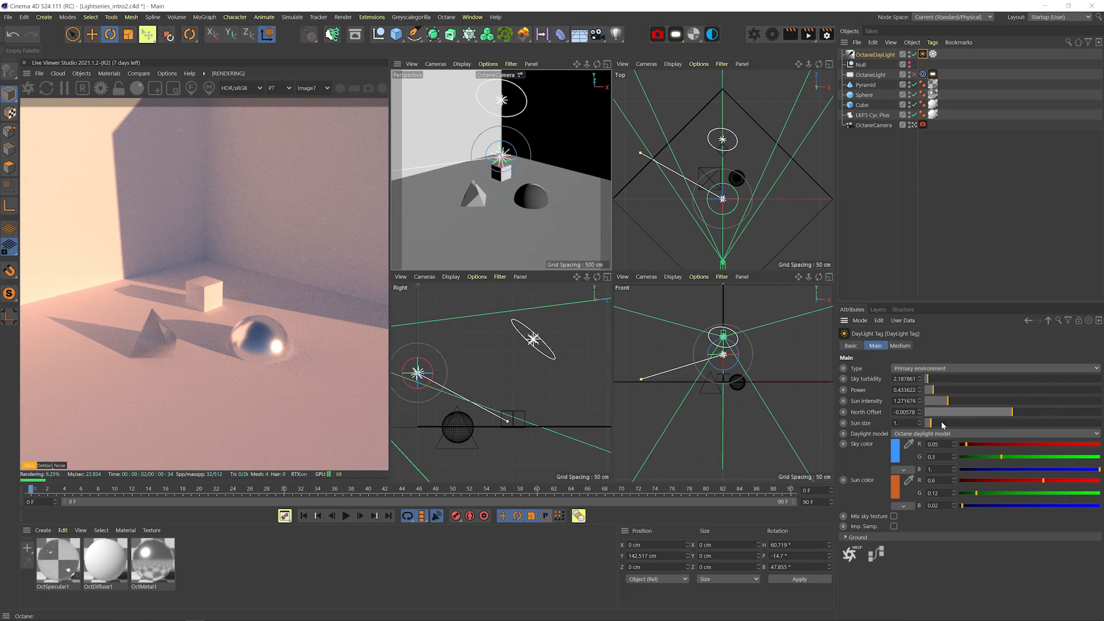
{"action": "left_click_drag", "start_coordinate": [944, 423], "coordinate": [1072, 423]}
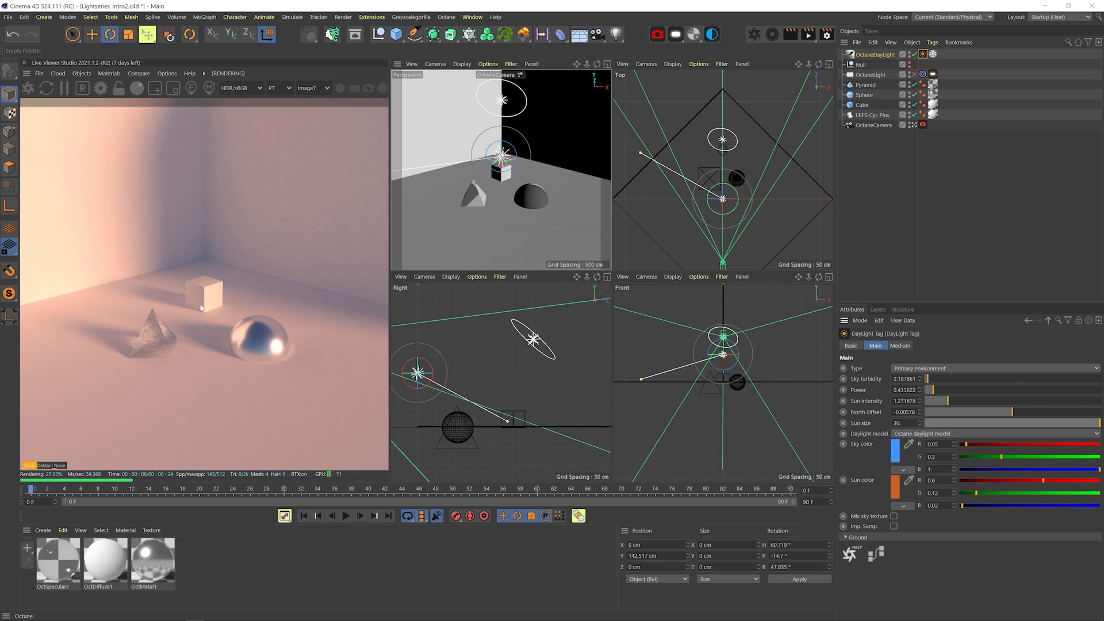
- Set the daylight's sun size to about 5.63 and its sky color to black
{"action": "left_click_drag", "start_coordinate": [1082, 424], "coordinate": [877, 422]}
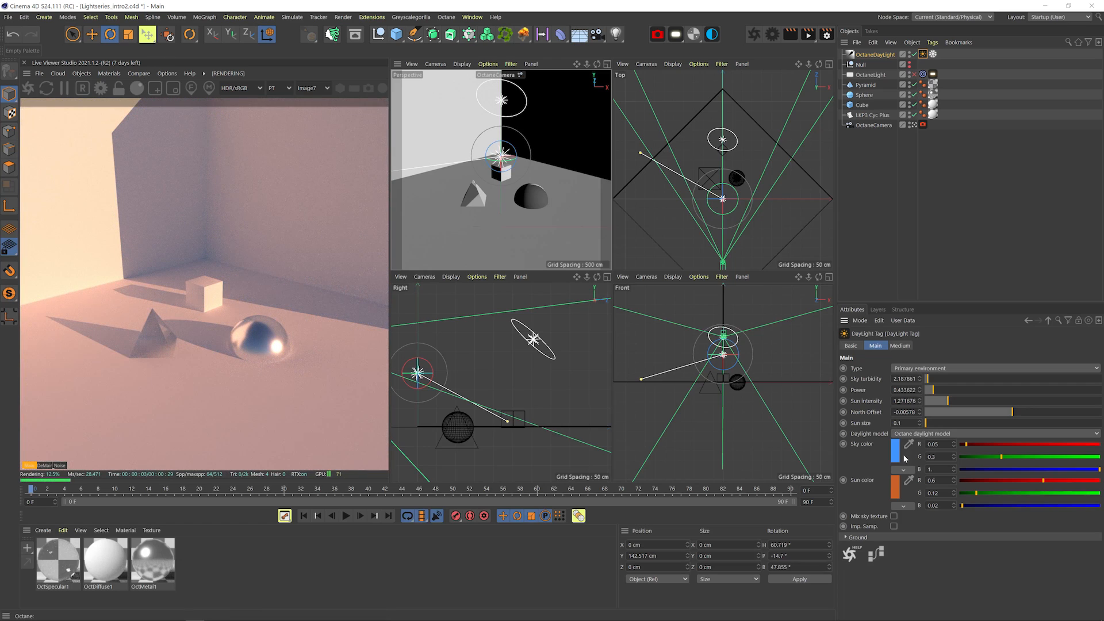
{"action": "left_click_drag", "start_coordinate": [944, 422], "coordinate": [958, 423]}
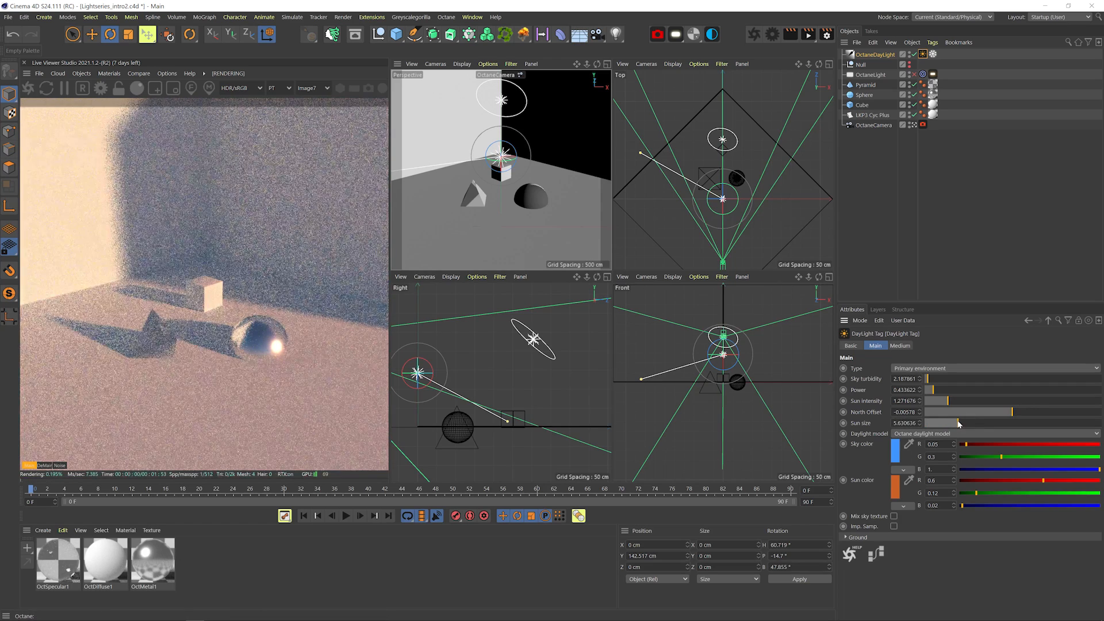
{"action": "left_click", "coordinate": [894, 457]}
{"action": "left_click", "coordinate": [889, 487]}
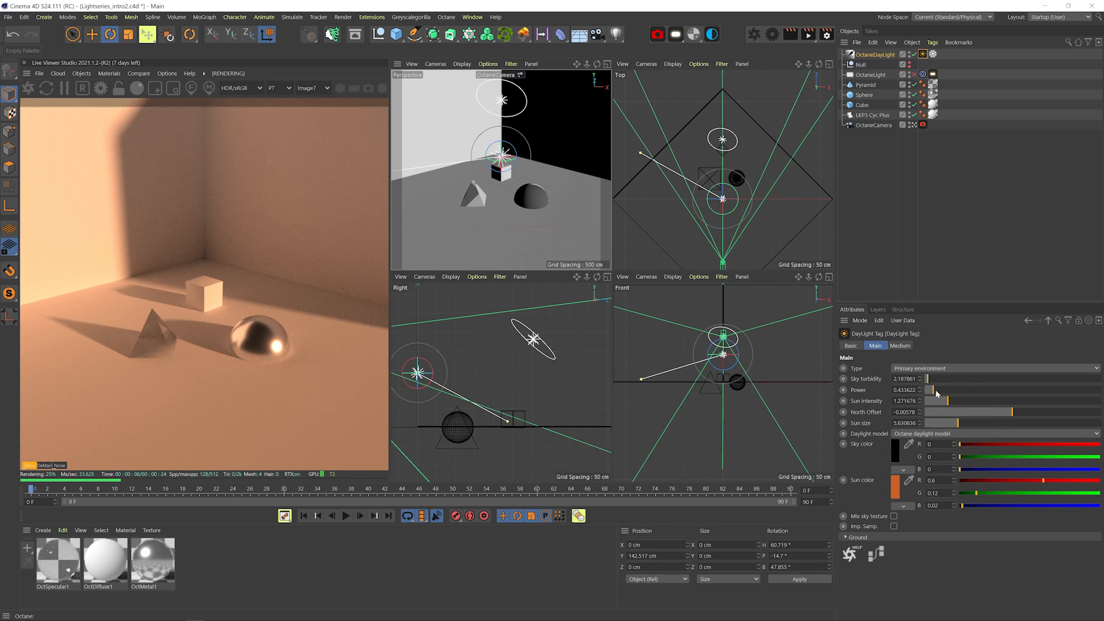
- Set the daylight's power to about 0.405, sun color to pale beige (about 0.71, 0.54, 0.46), and sun intensity to about 1.1
{"action": "left_click_drag", "start_coordinate": [935, 392], "coordinate": [959, 402]}
{"action": "left_click", "coordinate": [895, 487]}
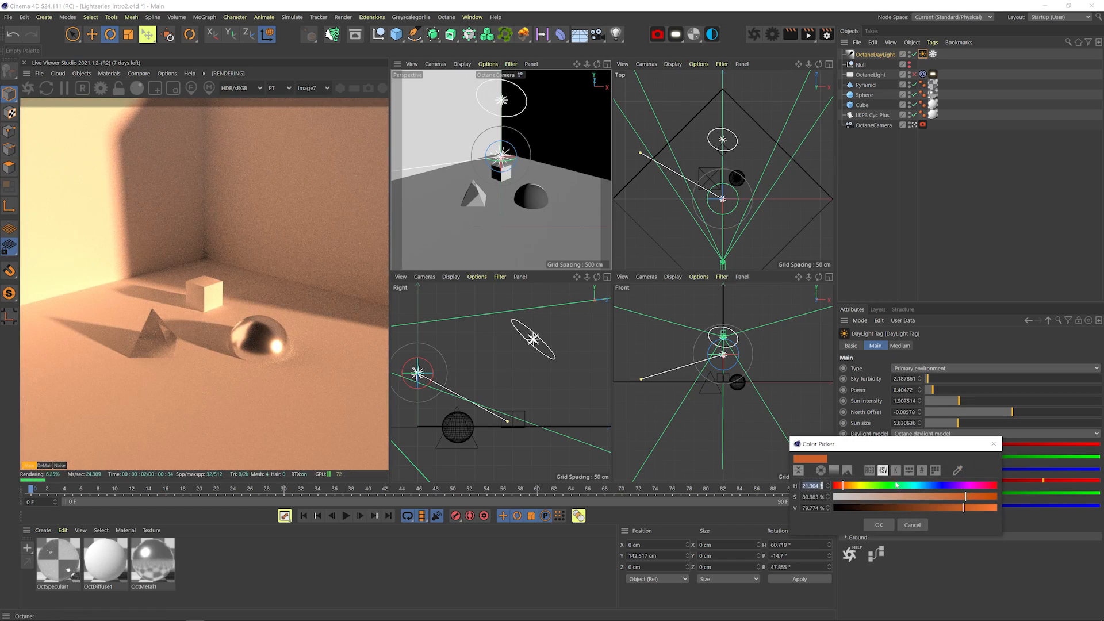
{"action": "left_click", "coordinate": [879, 524]}
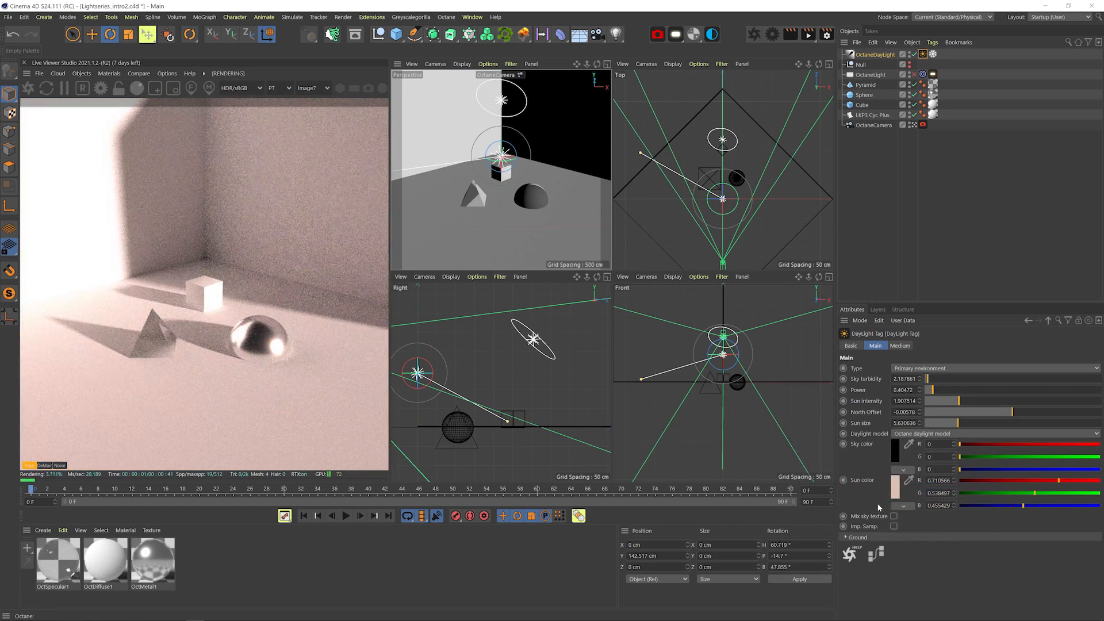
{"action": "left_click_drag", "start_coordinate": [959, 401], "coordinate": [945, 401]}
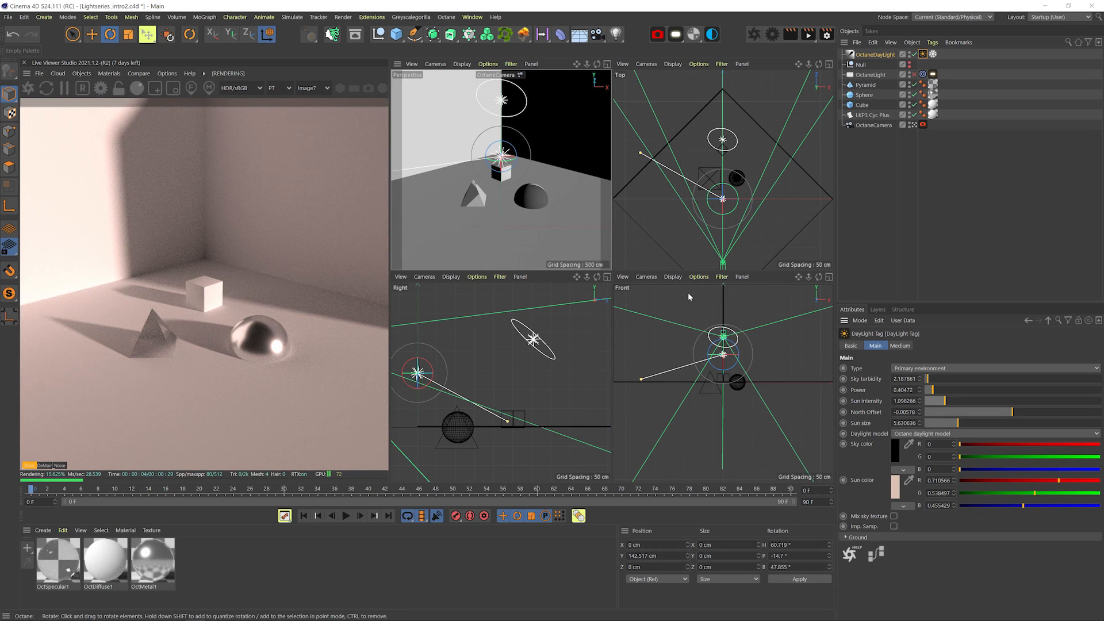
- Move the daylight to X about 58.9 cm, rotate it to about H 60°, P -29°, B 63°, and reopen its tag settings
{"action": "key", "text": "e"}
{"action": "left_click_drag", "start_coordinate": [511, 164], "coordinate": [520, 162]}
{"action": "left_click_drag", "start_coordinate": [750, 199], "coordinate": [722, 181]}
{"action": "key", "text": "r"}
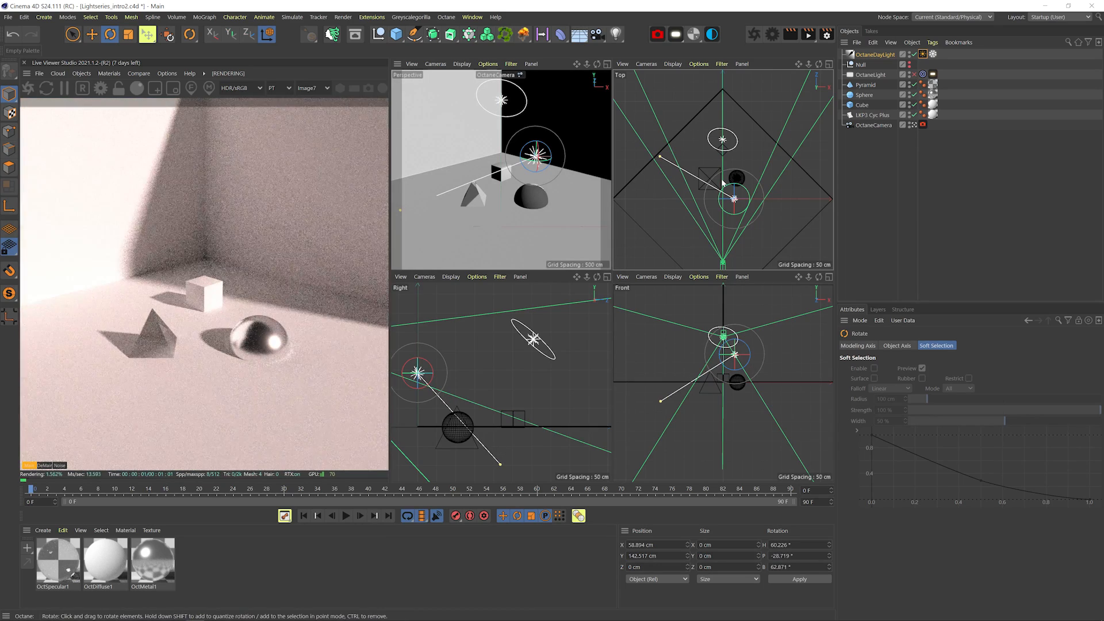
{"action": "left_click", "coordinate": [923, 54]}
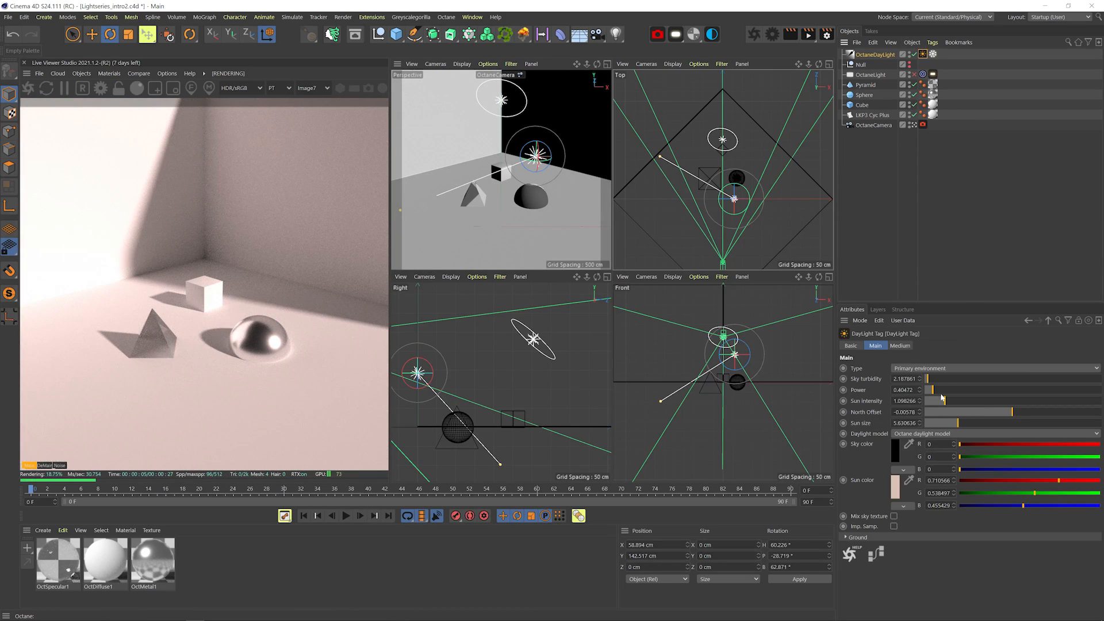
- Set sky turbidity to about 3.84, sun color to pale blue (about 0.30, 0.45, 0.52), sun intensity to 0.087 and sun size to 1.57
{"action": "left_click_drag", "start_coordinate": [943, 379], "coordinate": [950, 380]}
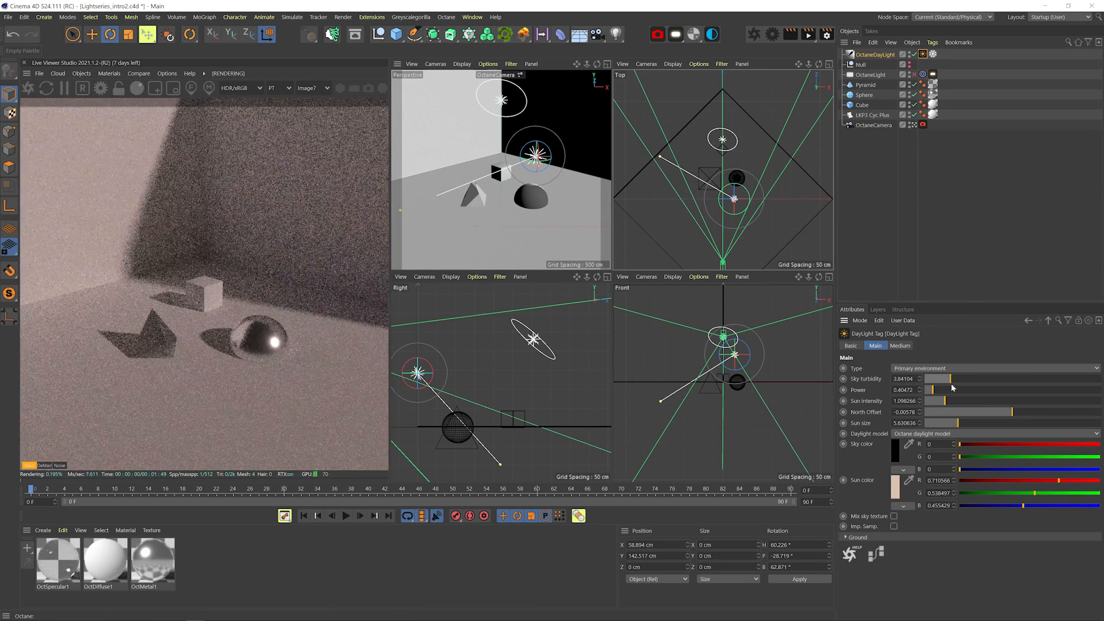
{"action": "left_click", "coordinate": [899, 487]}
{"action": "left_click_drag", "start_coordinate": [901, 487], "coordinate": [922, 488]}
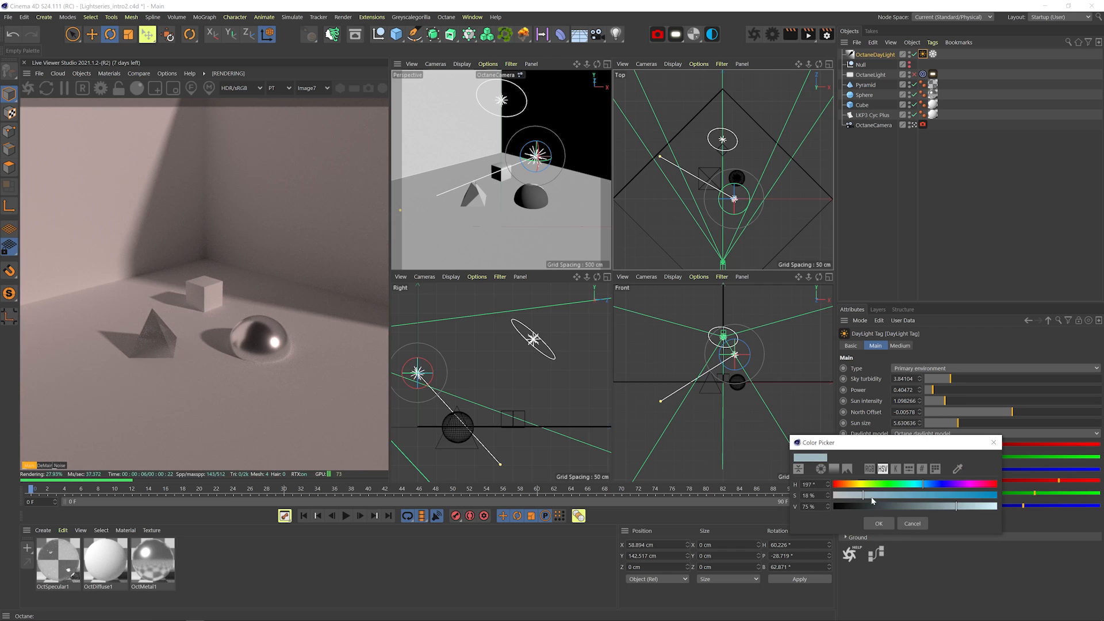
{"action": "left_click", "coordinate": [883, 523]}
{"action": "left_click_drag", "start_coordinate": [939, 400], "coordinate": [938, 423]}
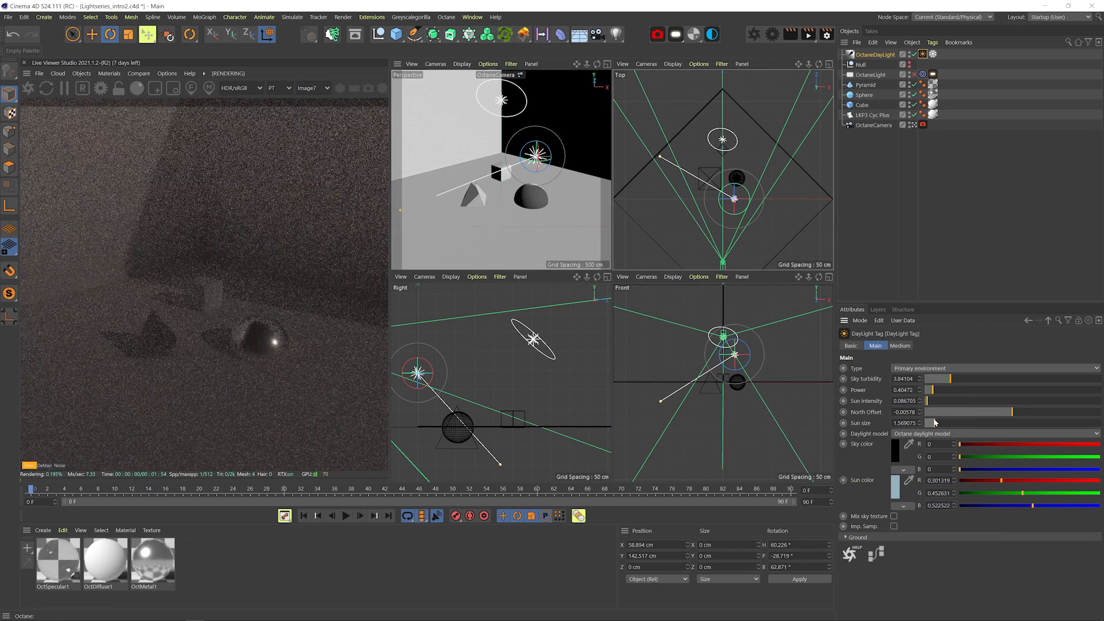
- Set the sky color to dark blue with hue 217°, sky turbidity to about 3.62, sun size to 3.9 and sun intensity to 0.405
{"action": "left_click", "coordinate": [930, 448]}
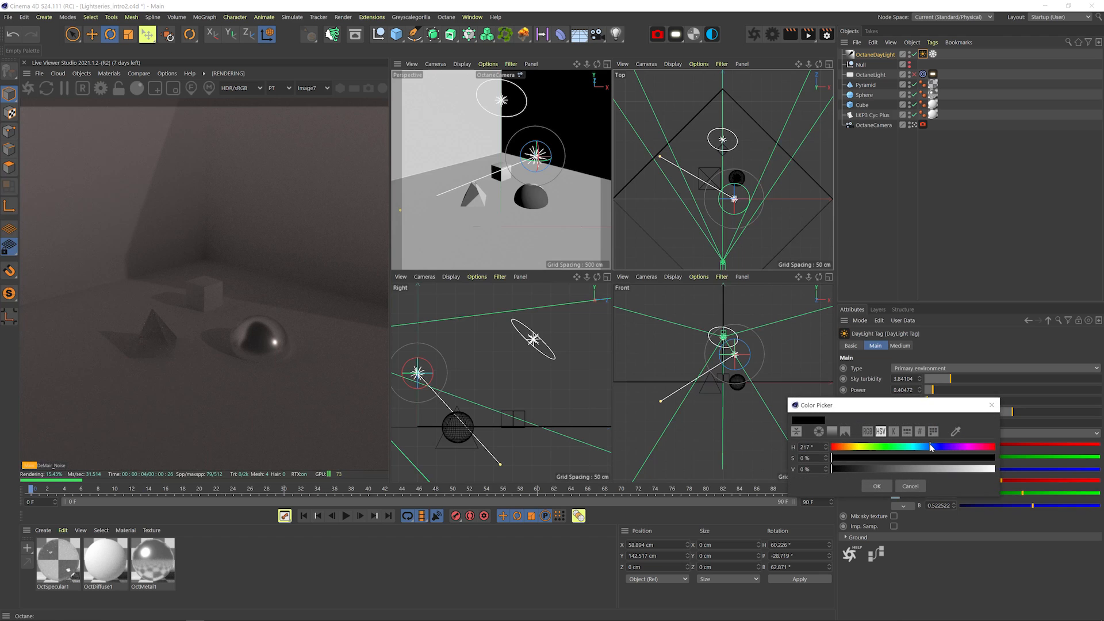
{"action": "left_click", "coordinate": [930, 458]}
{"action": "left_click", "coordinate": [866, 469]}
{"action": "left_click", "coordinate": [877, 487]}
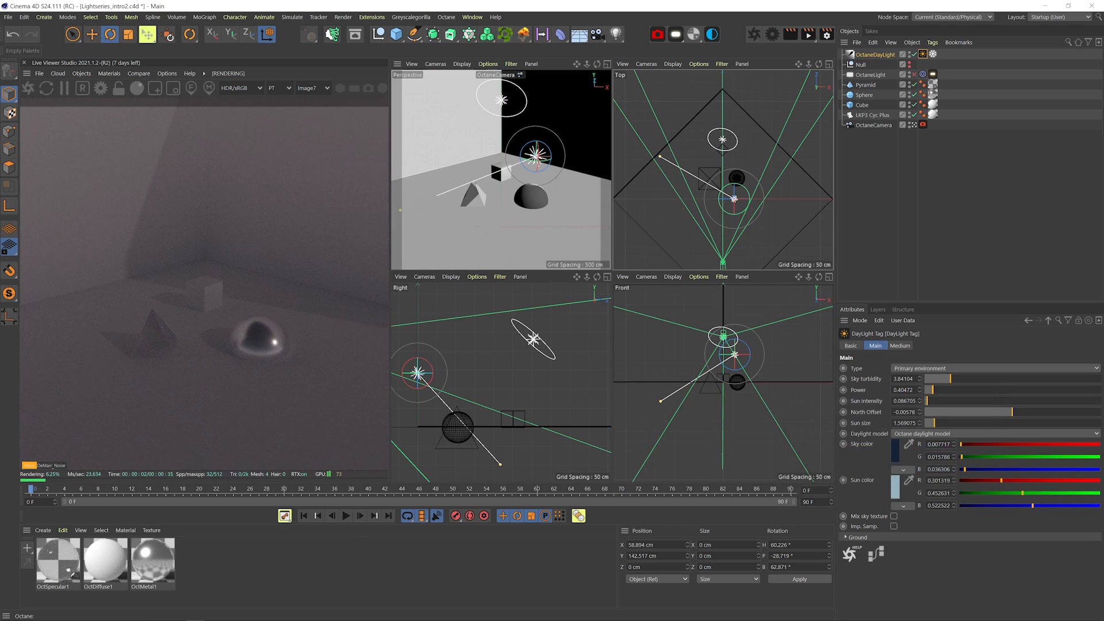
{"action": "mouse_move", "coordinate": [950, 379]}
{"action": "left_mouse_down"}
{"action": "mouse_move", "coordinate": [937, 379]}
{"action": "mouse_move", "coordinate": [947, 379]}
{"action": "left_mouse_up"}
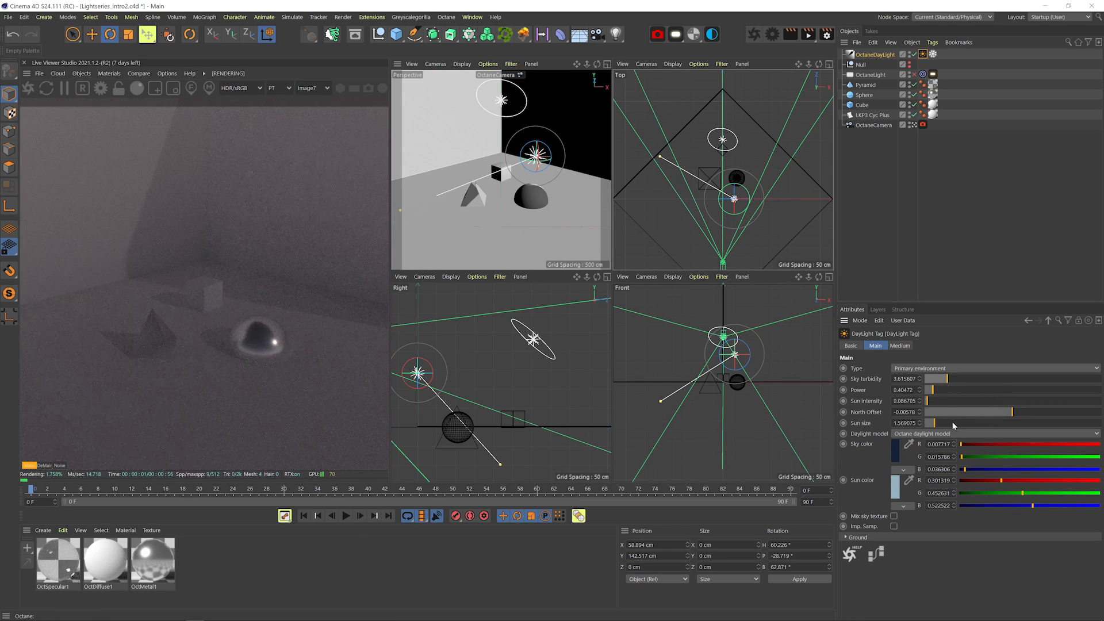
{"action": "left_click_drag", "start_coordinate": [955, 423], "coordinate": [947, 424]}
{"action": "left_click", "coordinate": [933, 401]}
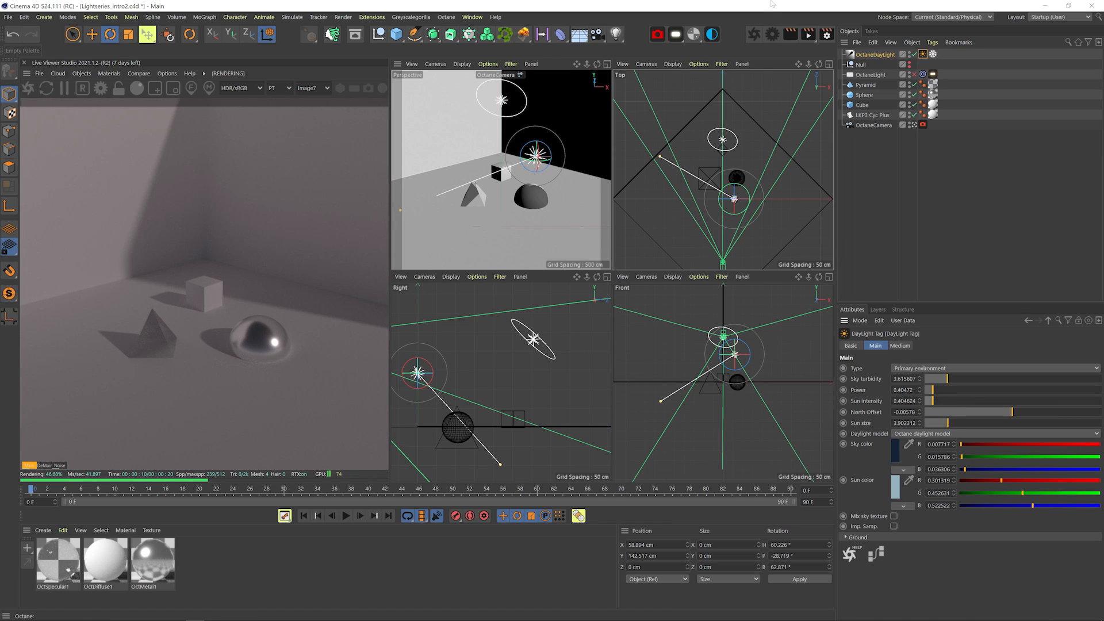
- Open Octane's camera imager settings and raise the exposure to about 1.86
{"action": "left_click", "coordinate": [772, 34]}
{"action": "left_click_drag", "start_coordinate": [87, 7], "coordinate": [491, 93]}
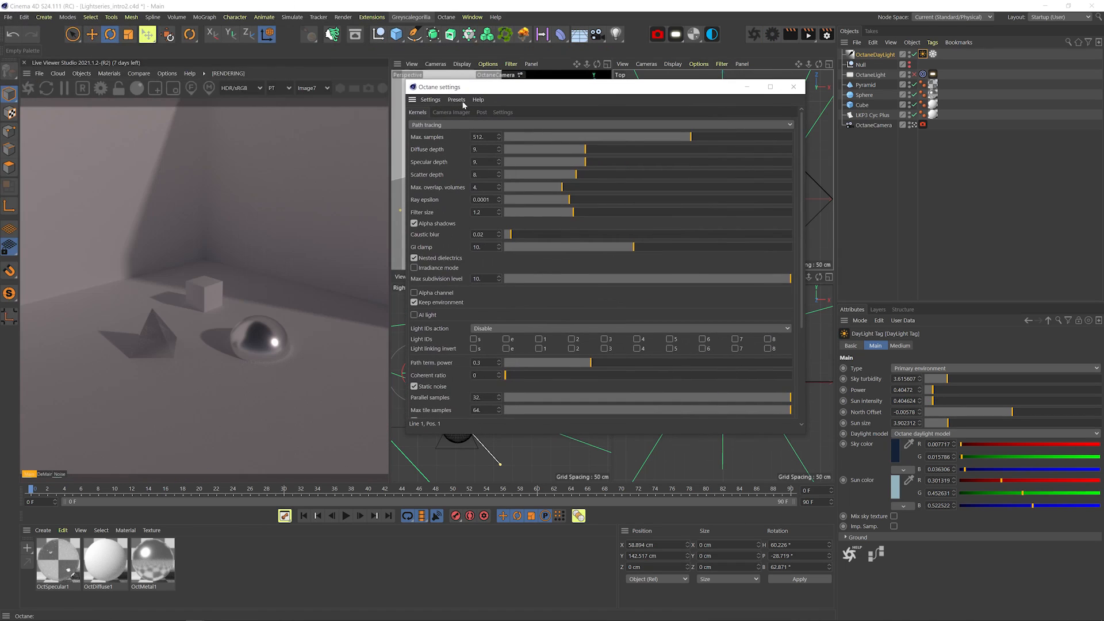
{"action": "left_click", "coordinate": [451, 113]}
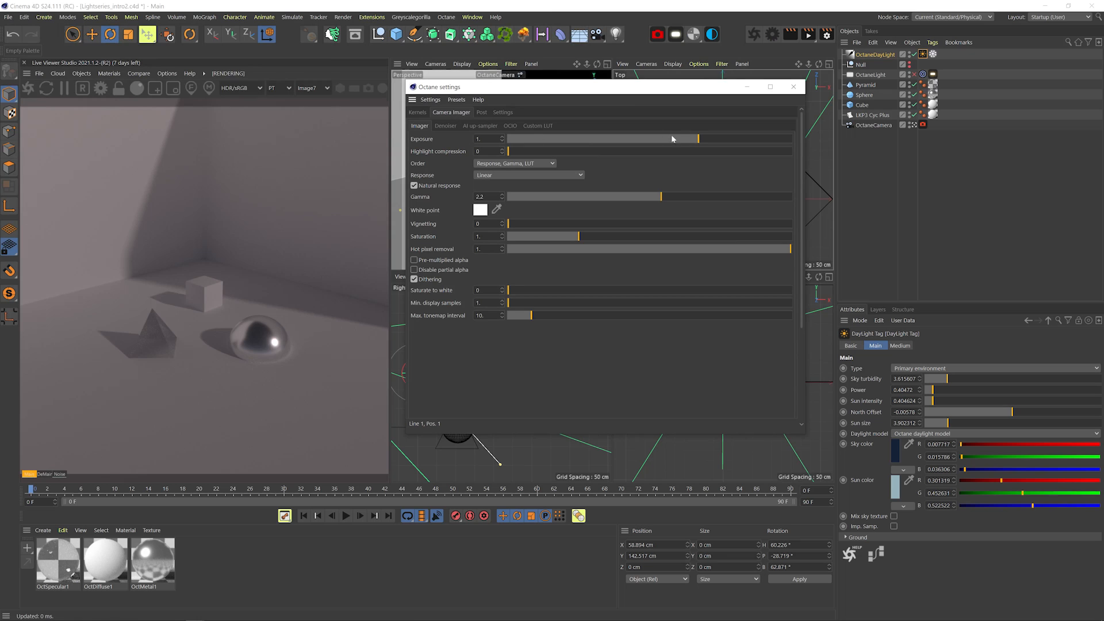
{"action": "mouse_move", "coordinate": [698, 139]}
{"action": "left_mouse_down"}
{"action": "mouse_move", "coordinate": [741, 139]}
{"action": "mouse_move", "coordinate": [651, 133]}
{"action": "mouse_move", "coordinate": [736, 121]}
{"action": "mouse_move", "coordinate": [702, 123]}
{"action": "mouse_move", "coordinate": [713, 125]}
{"action": "left_mouse_up"}
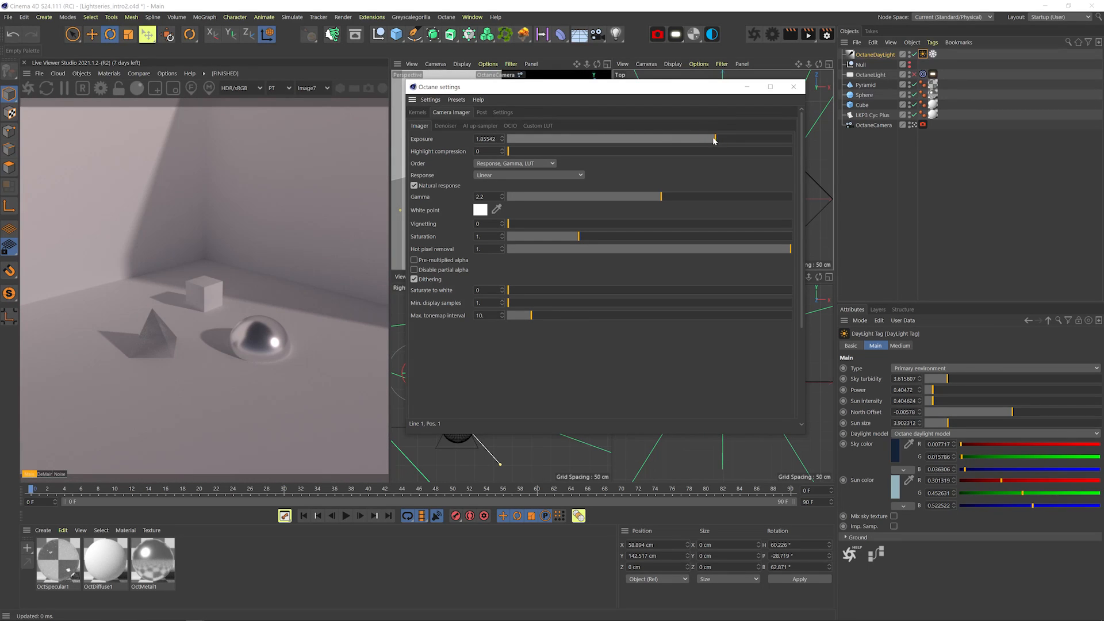
- Try a gamma of about 1.74, lower the exposure to about 1.09, and reset the gamma to 2.2
{"action": "mouse_move", "coordinate": [660, 198]}
{"action": "left_mouse_down"}
{"action": "mouse_move", "coordinate": [710, 193]}
{"action": "mouse_move", "coordinate": [578, 196]}
{"action": "mouse_move", "coordinate": [661, 190]}
{"action": "mouse_move", "coordinate": [648, 185]}
{"action": "left_mouse_up"}
{"action": "mouse_move", "coordinate": [713, 139]}
{"action": "left_mouse_down"}
{"action": "mouse_move", "coordinate": [639, 143]}
{"action": "mouse_move", "coordinate": [742, 137]}
{"action": "mouse_move", "coordinate": [684, 138]}
{"action": "mouse_move", "coordinate": [699, 136]}
{"action": "left_mouse_up"}
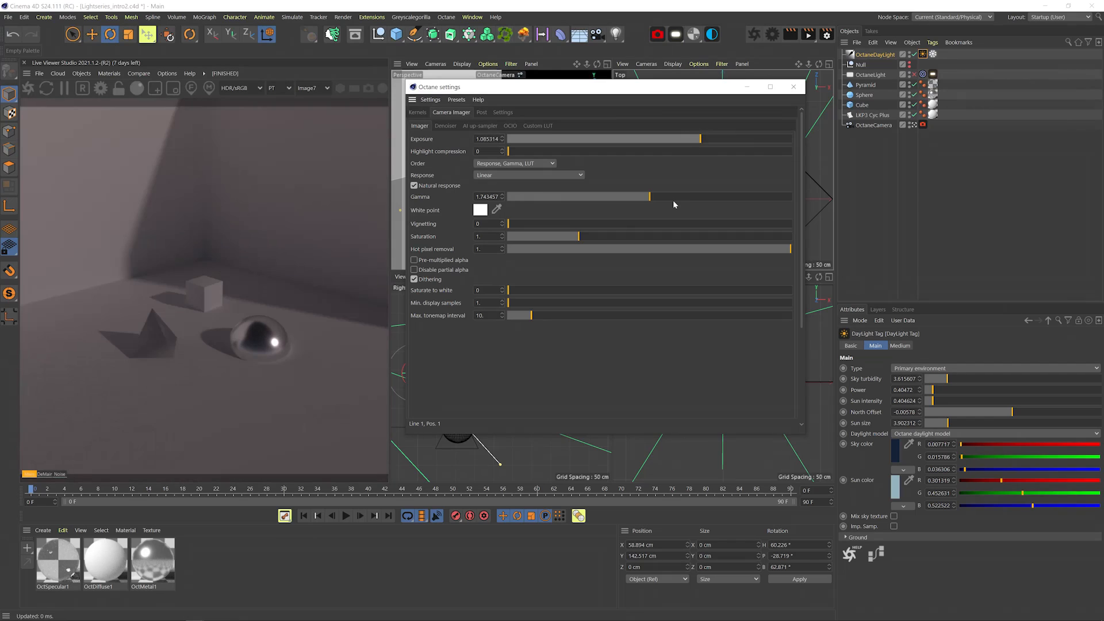
{"action": "double_click", "coordinate": [489, 196]}
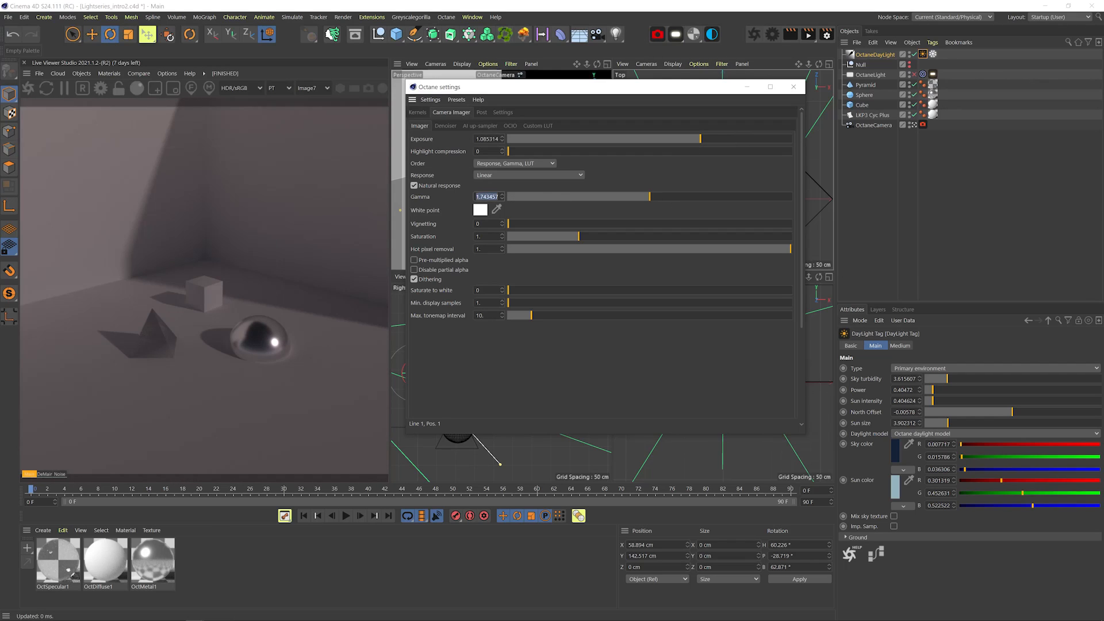
{"action": "type", "text": "2.2"}
{"action": "key", "text": "Return"}
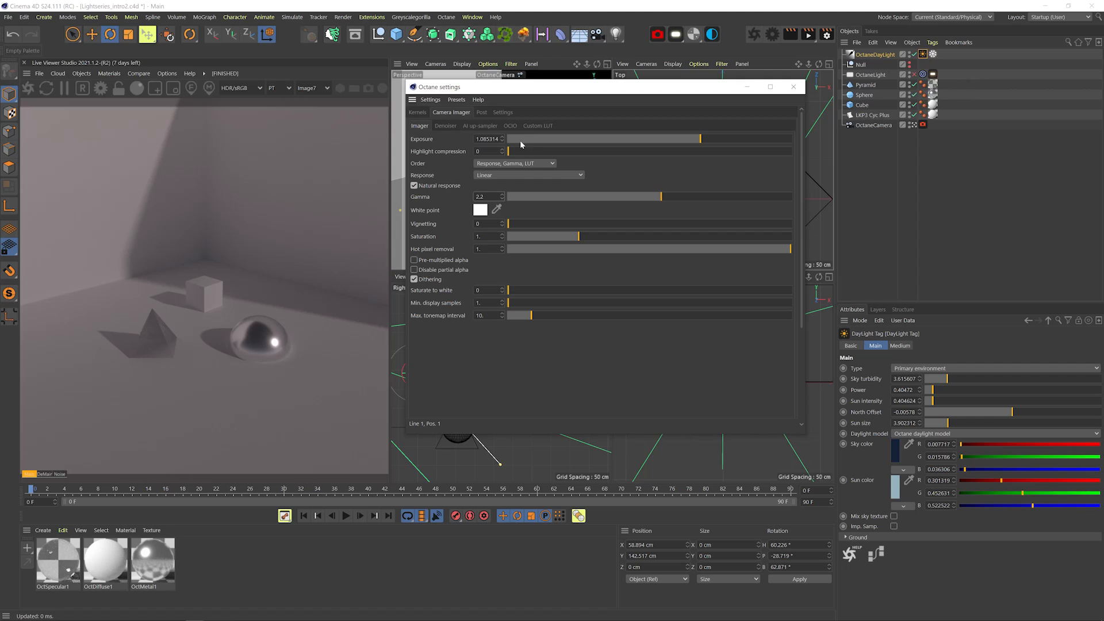
- Compare highlight compression off and full, raising the exposure to about 5.84 and finishing with highlight compression at 1
{"action": "left_click_drag", "start_coordinate": [514, 151], "coordinate": [793, 151]}
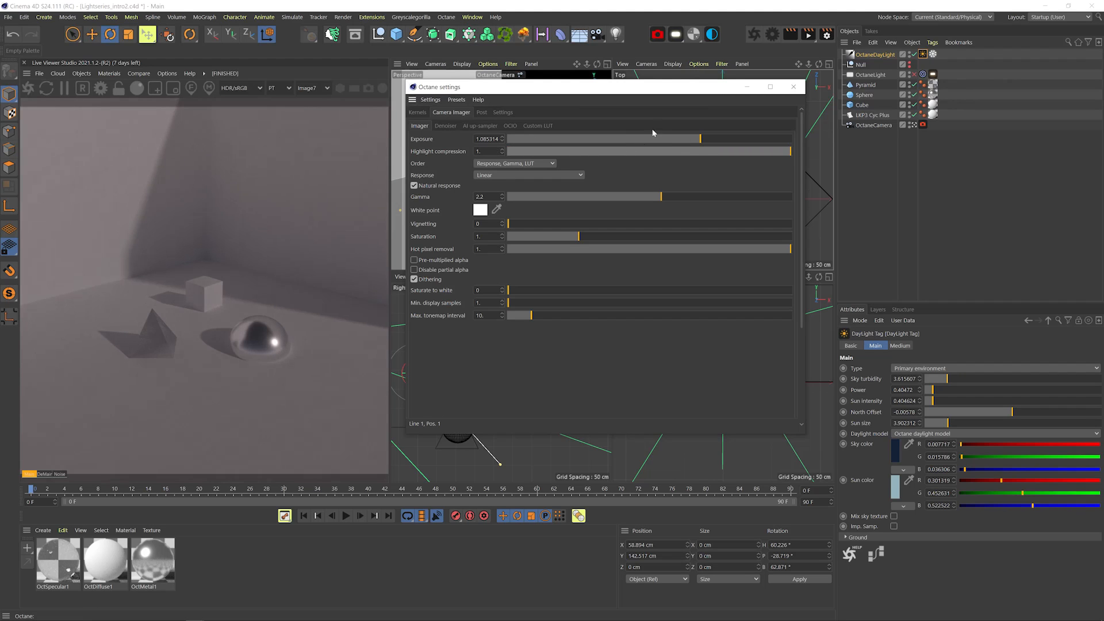
{"action": "left_click_drag", "start_coordinate": [696, 143], "coordinate": [417, 163]}
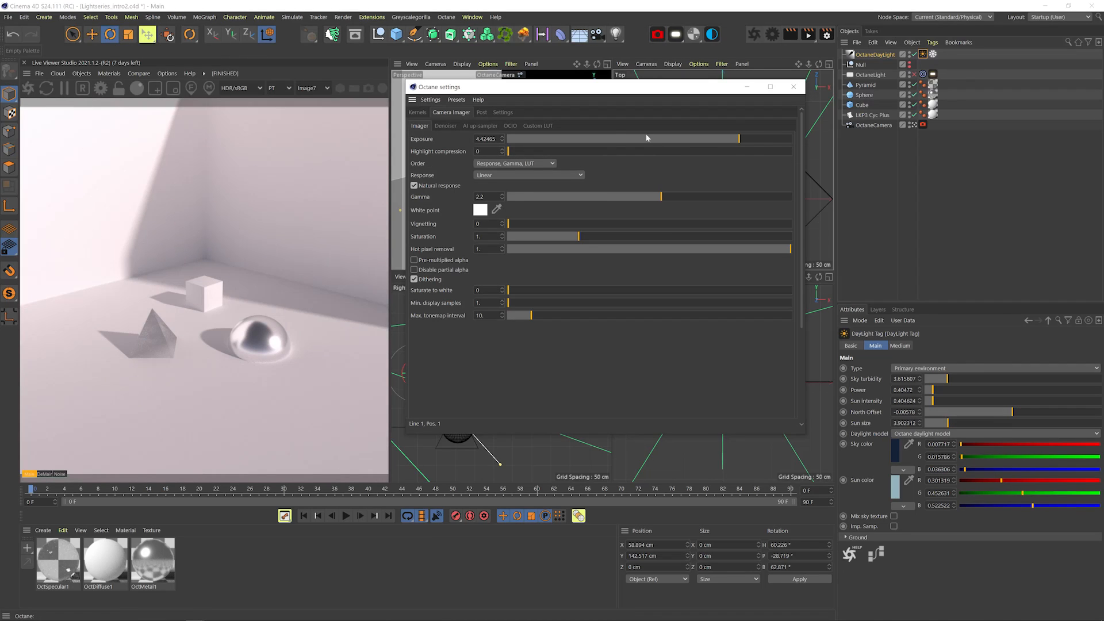
{"action": "left_click_drag", "start_coordinate": [739, 140], "coordinate": [746, 141]}
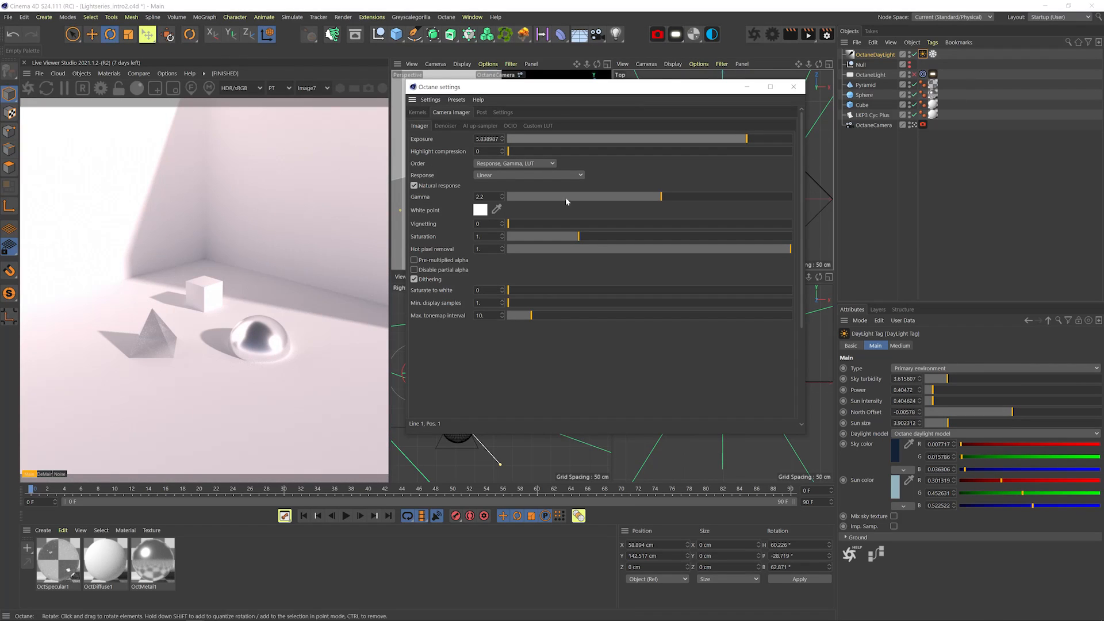
{"action": "left_click_drag", "start_coordinate": [560, 150], "coordinate": [948, 134]}
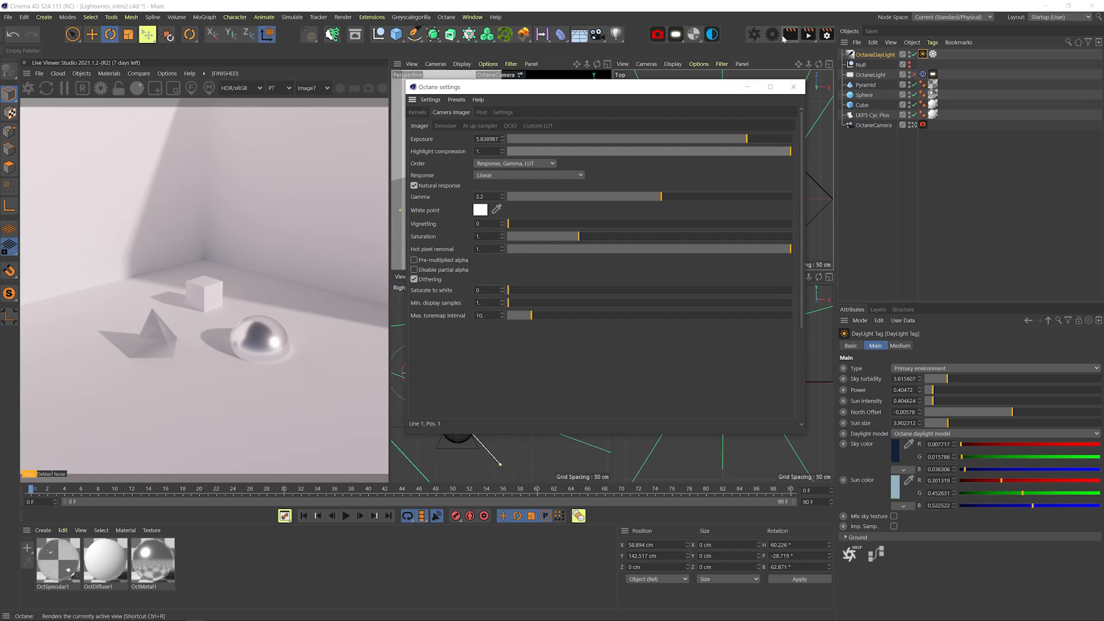
- Check the Octane Renderer's color space options in the render settings, keep Linear sRGB, and return to the camera imager settings
{"action": "left_click", "coordinate": [826, 34]}
{"action": "left_click_drag", "start_coordinate": [812, 42], "coordinate": [783, 126]}
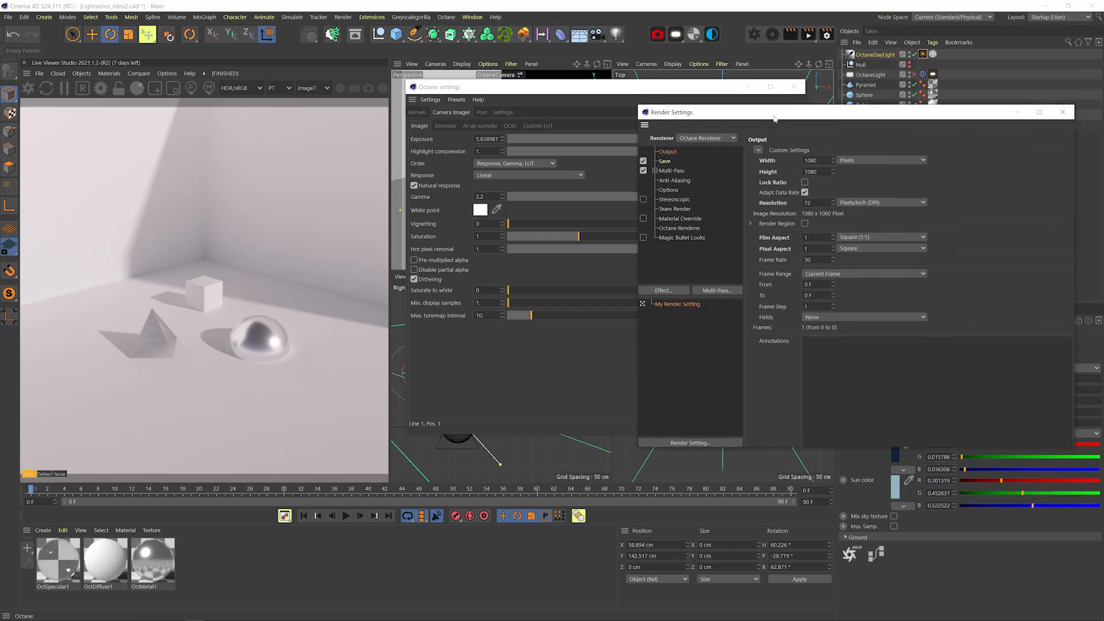
{"action": "left_click", "coordinate": [674, 228]}
{"action": "left_click", "coordinate": [816, 263]}
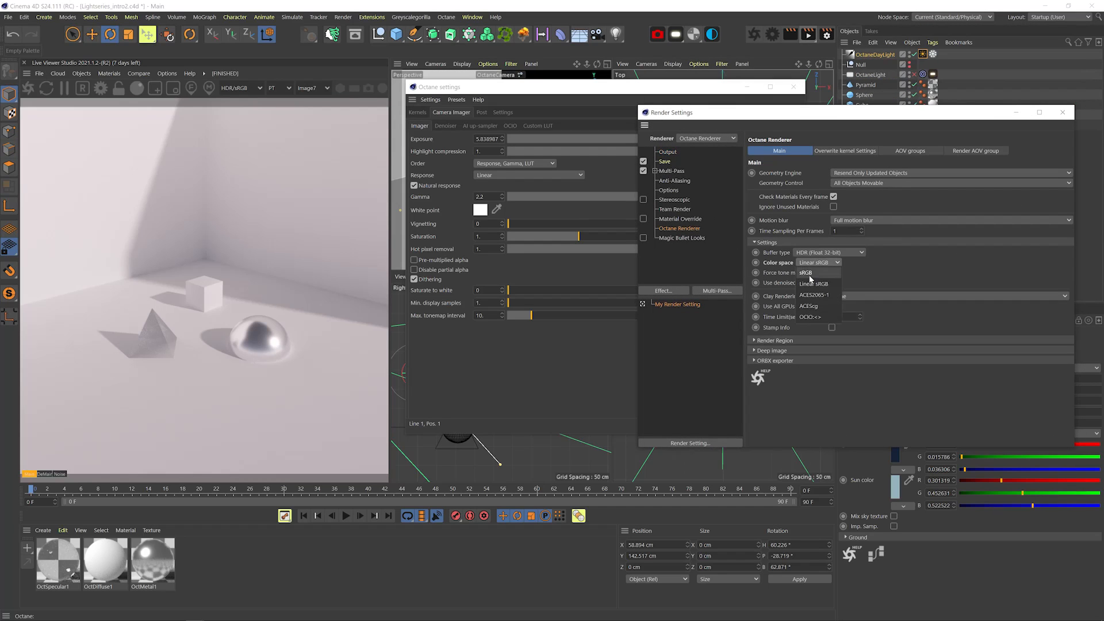
{"action": "left_click", "coordinate": [810, 279]}
{"action": "left_click", "coordinate": [817, 263]}
{"action": "left_click", "coordinate": [808, 269]}
{"action": "left_click", "coordinate": [544, 91]}
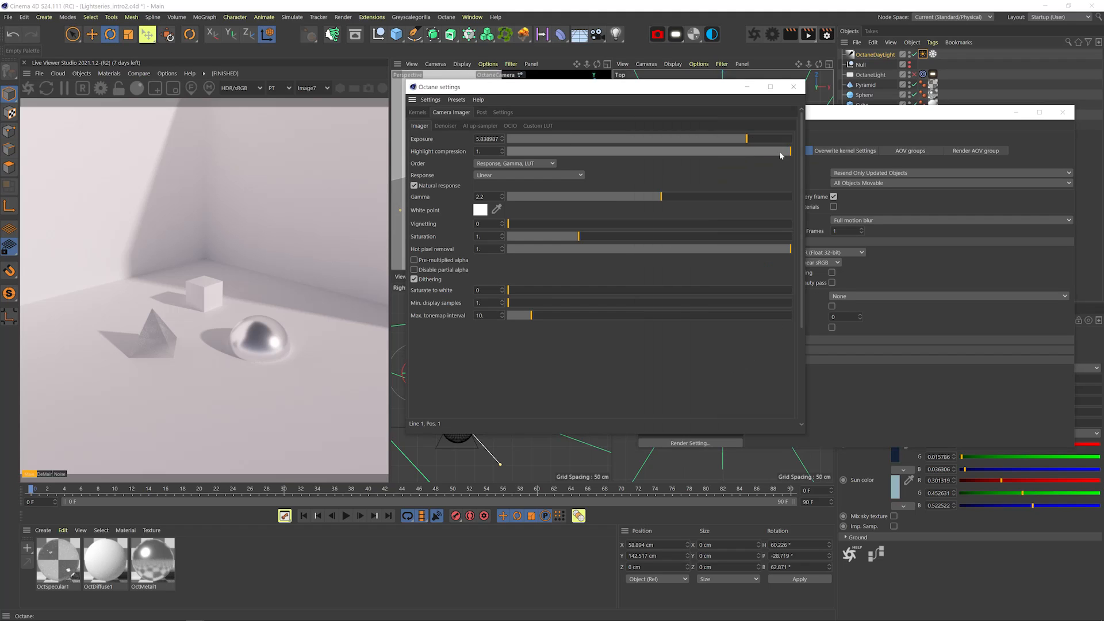
- Compare the render with highlight compression at 0 and 1, and close the render settings
{"action": "left_click_drag", "start_coordinate": [778, 150], "coordinate": [505, 151]}
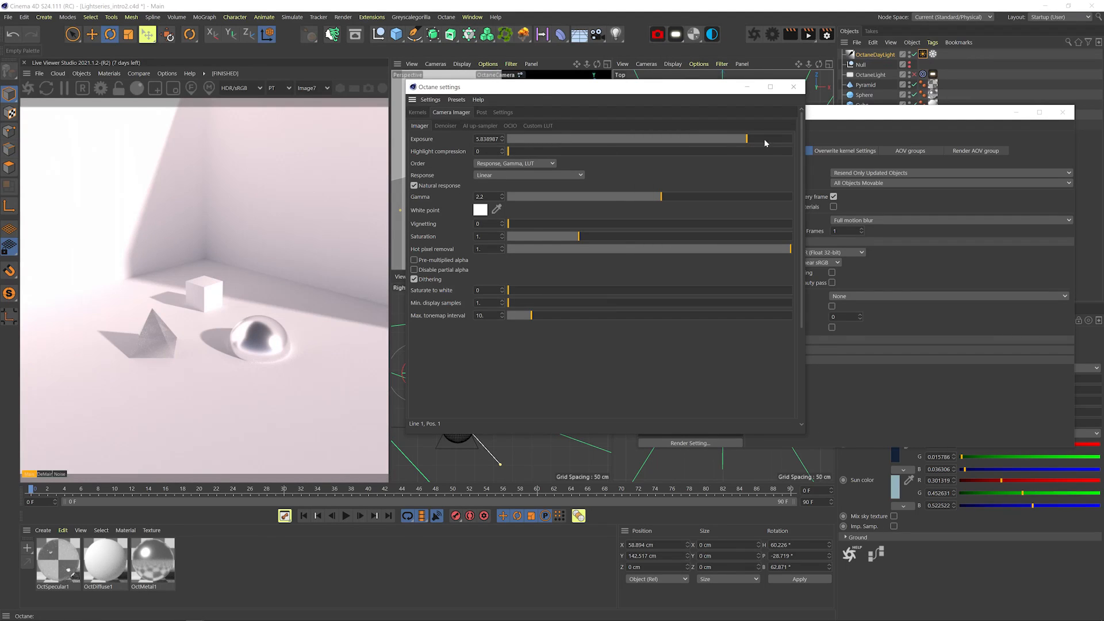
{"action": "left_click_drag", "start_coordinate": [747, 152], "coordinate": [793, 152]}
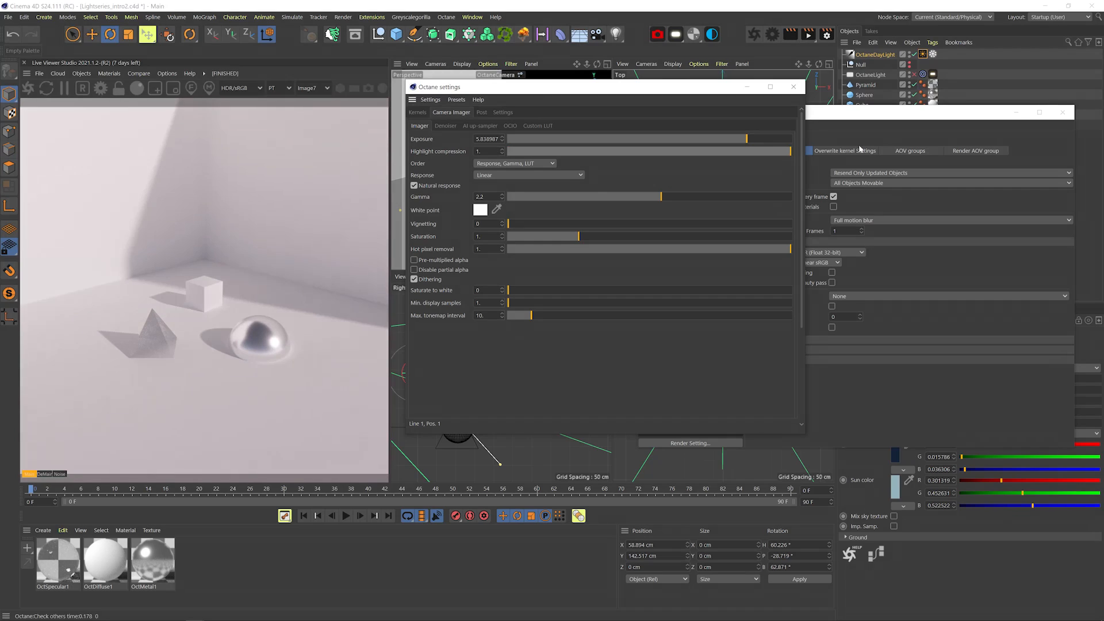
{"action": "left_click", "coordinate": [1062, 112]}
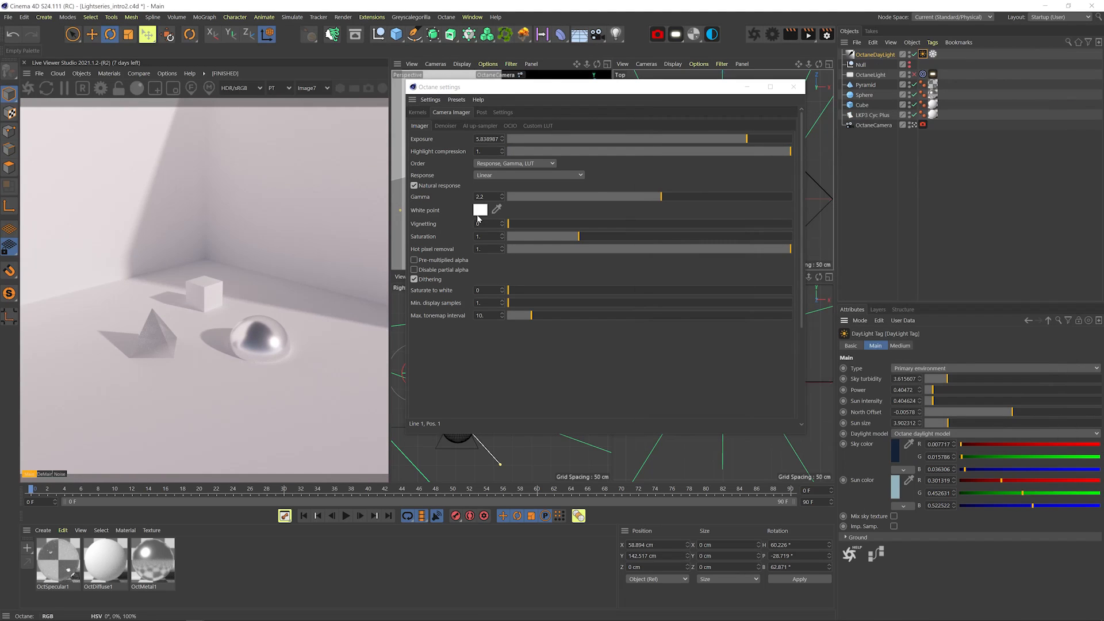
{"action": "left_click", "coordinate": [480, 210]}
{"action": "left_click", "coordinate": [575, 167]}
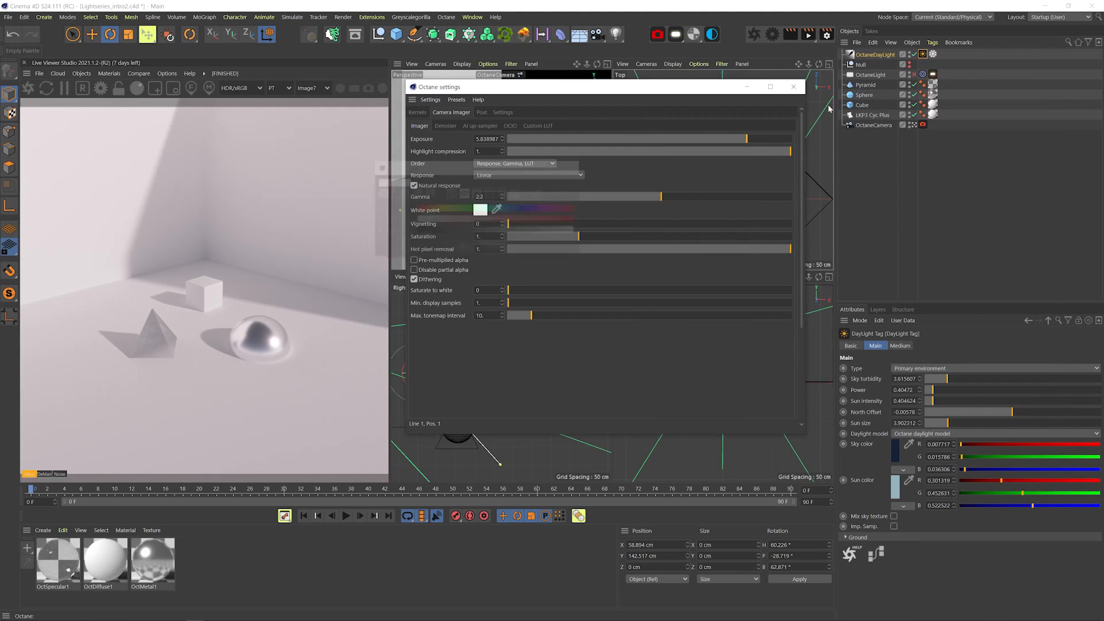
- Set the daylight's sky color to medium blue (about 0.06, 0.16, 0.43) and sun color to warm beige (about 0.52, 0.44, 0.30)
{"action": "left_click", "coordinate": [923, 54]}
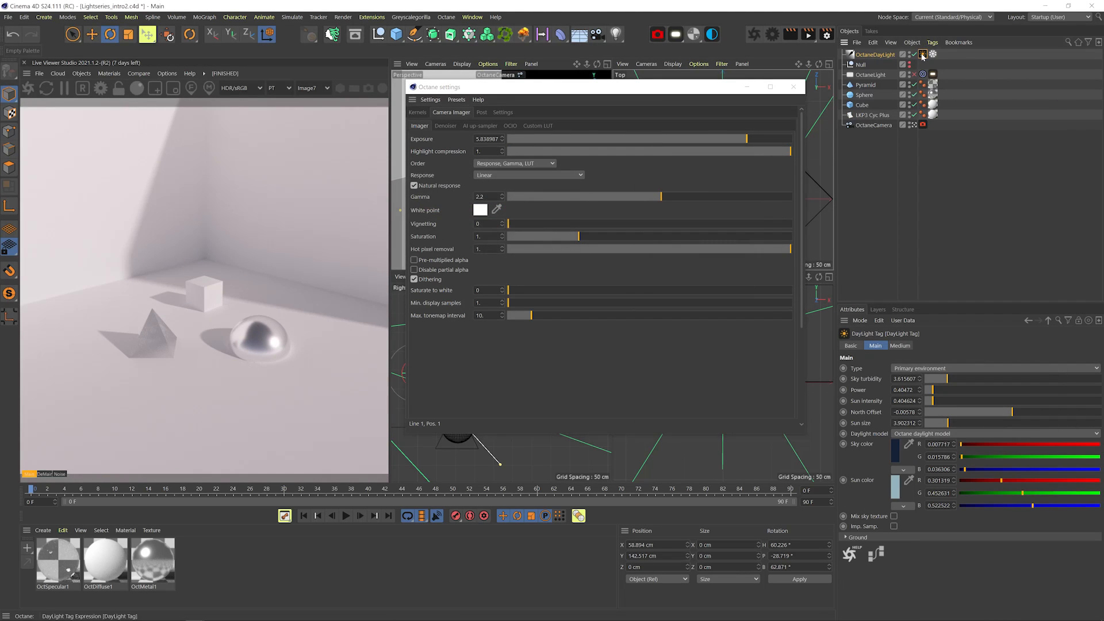
{"action": "left_click", "coordinate": [896, 454]}
{"action": "left_click", "coordinate": [944, 472]}
{"action": "left_click", "coordinate": [874, 490]}
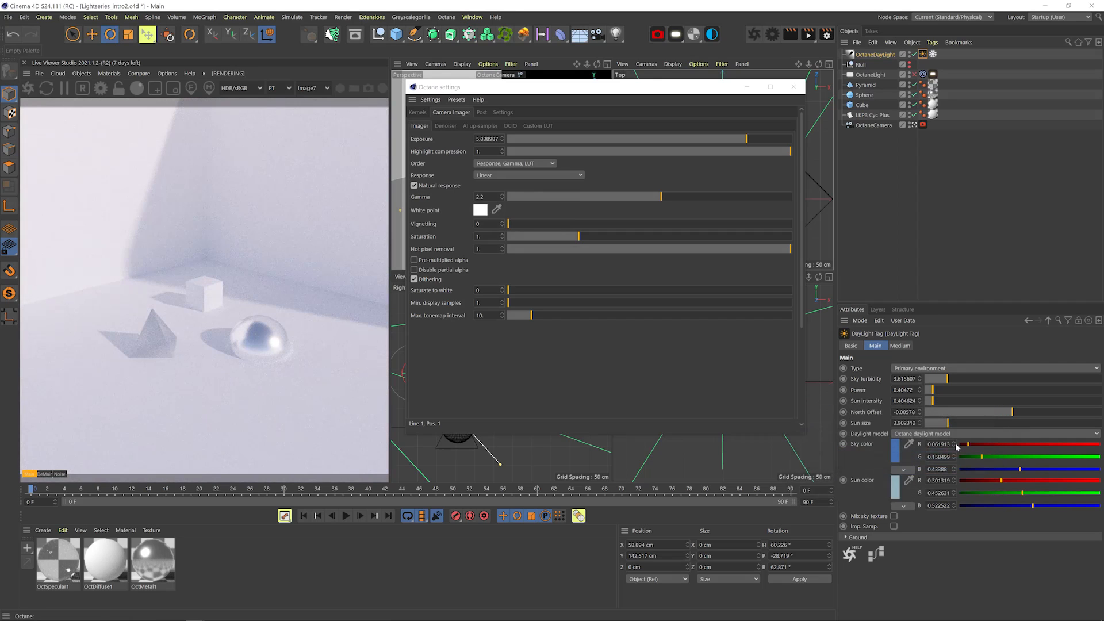
{"action": "left_click", "coordinate": [894, 489]}
{"action": "left_click", "coordinate": [847, 488]}
{"action": "left_click", "coordinate": [876, 527]}
- Sample the white point from the render and adjust it to a light lavender (H 260°, S 17%, V 91%)
{"action": "left_click", "coordinate": [496, 210]}
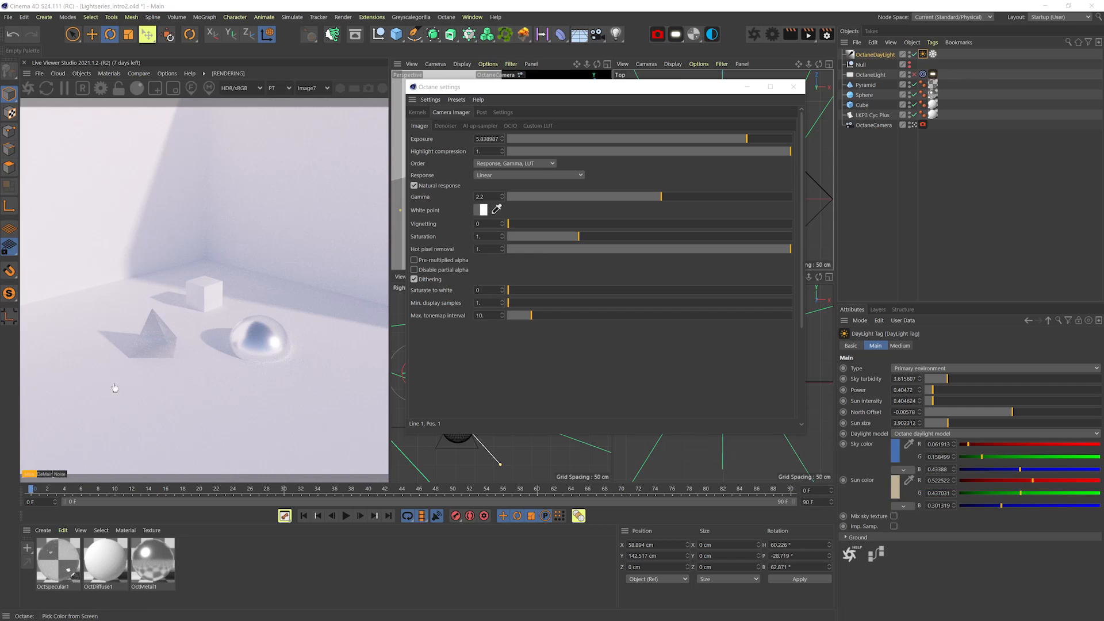
{"action": "left_click", "coordinate": [252, 225]}
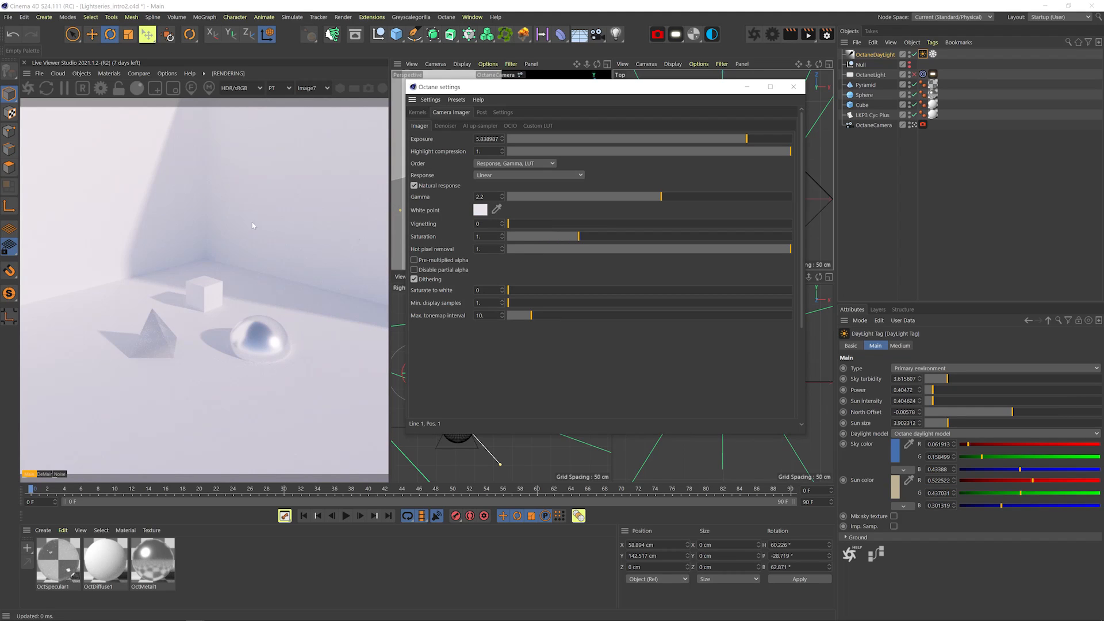
{"action": "left_click", "coordinate": [494, 212]}
{"action": "left_click", "coordinate": [233, 405]}
{"action": "left_click", "coordinate": [486, 211]}
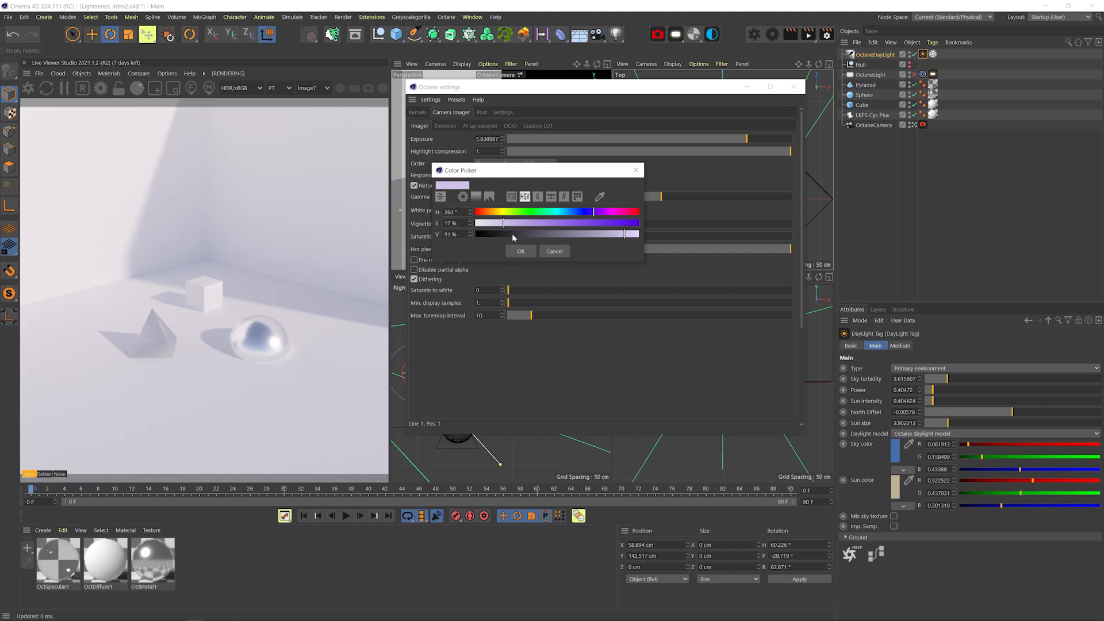
{"action": "left_click", "coordinate": [521, 252]}
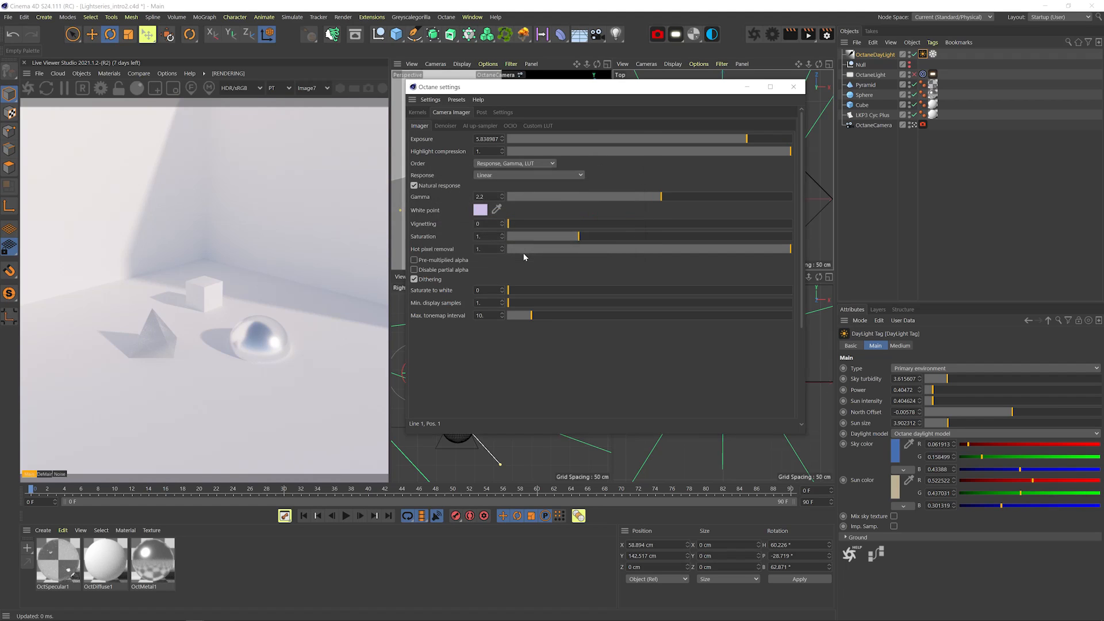
- Test stronger and fully saturated purple white points against the render, finishing with a light lavender
{"action": "left_click", "coordinate": [479, 211]}
{"action": "left_click", "coordinate": [459, 218]}
{"action": "left_click", "coordinate": [463, 244]}
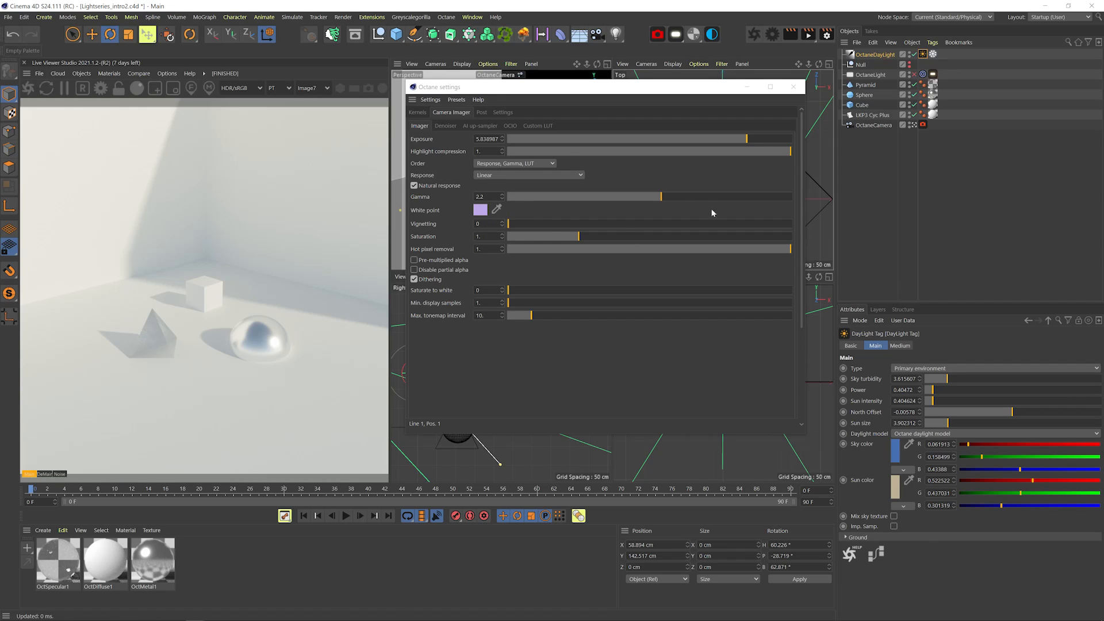
{"action": "left_click", "coordinate": [480, 210]}
{"action": "left_click", "coordinate": [539, 217]}
{"action": "left_click", "coordinate": [463, 244]}
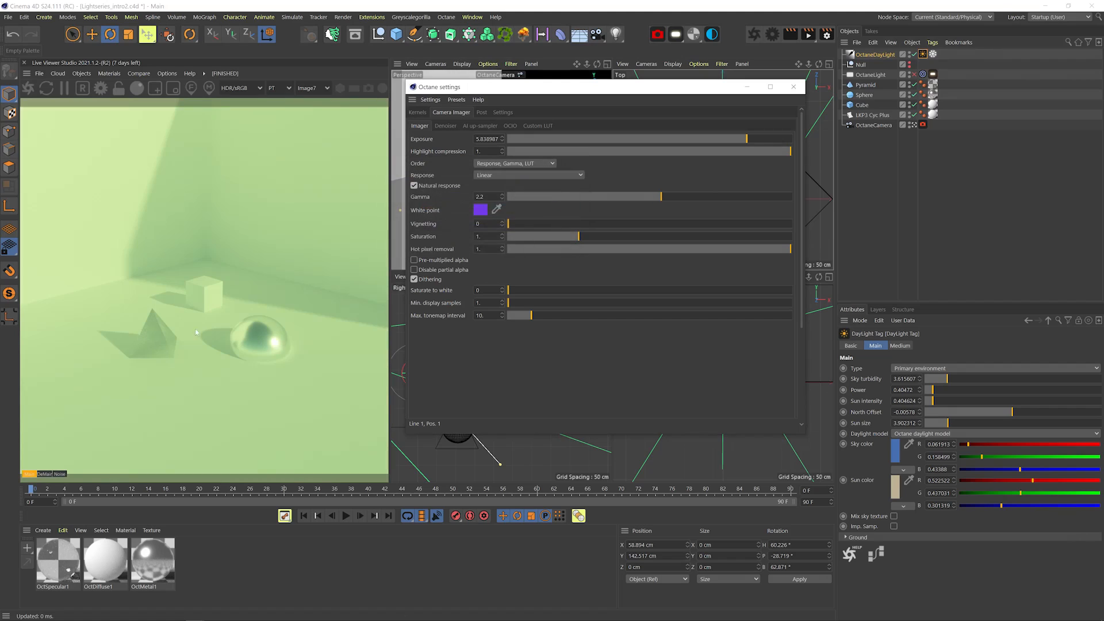
{"action": "left_click", "coordinate": [480, 210]}
{"action": "left_click", "coordinate": [452, 216]}
{"action": "left_click", "coordinate": [462, 244]}
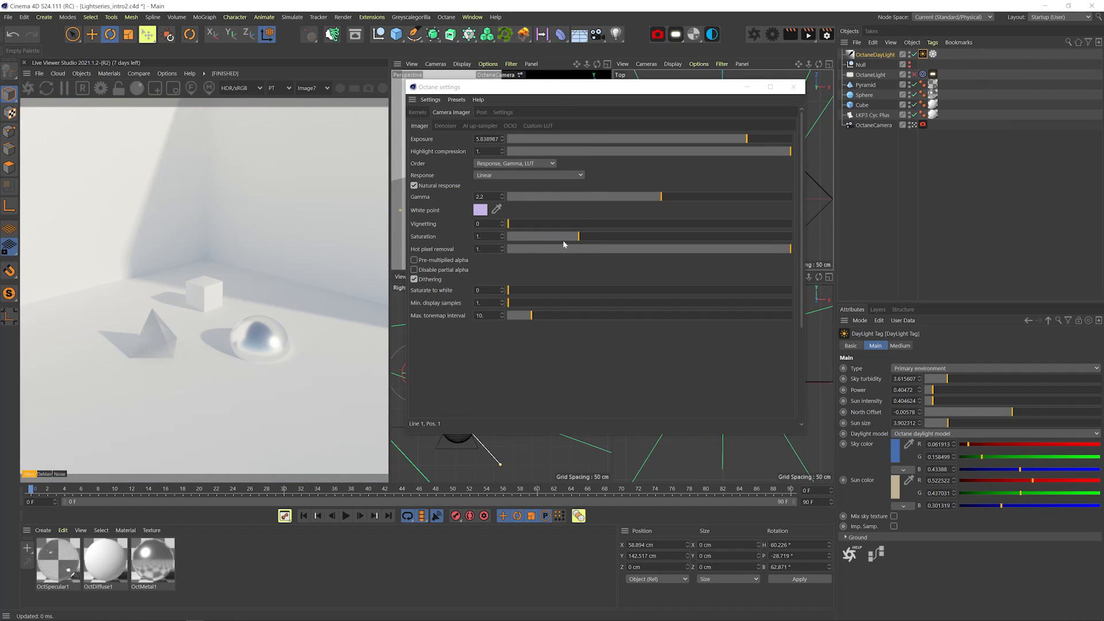
- Set the imager's saturation to about 1.61 and vignetting to about 0.018, keeping hot pixel removal at 1
{"action": "left_click_drag", "start_coordinate": [564, 243], "coordinate": [622, 252]}
{"action": "mouse_move", "coordinate": [510, 224]}
{"action": "left_mouse_down"}
{"action": "mouse_move", "coordinate": [678, 226]}
{"action": "mouse_move", "coordinate": [513, 232]}
{"action": "left_mouse_up"}
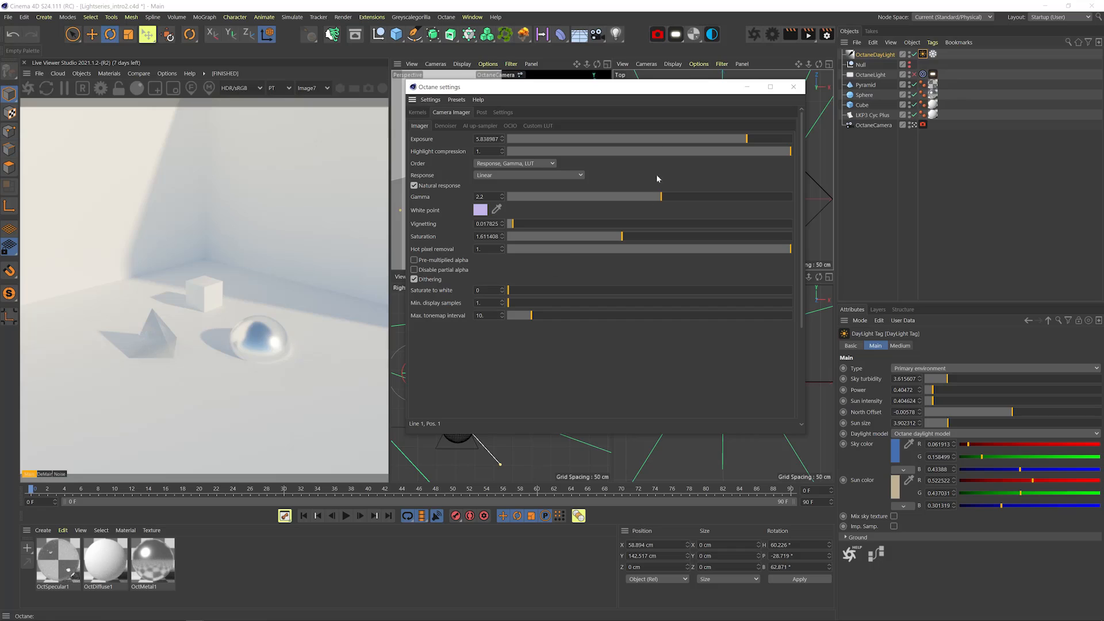
{"action": "left_click_drag", "start_coordinate": [782, 247], "coordinate": [881, 246]}
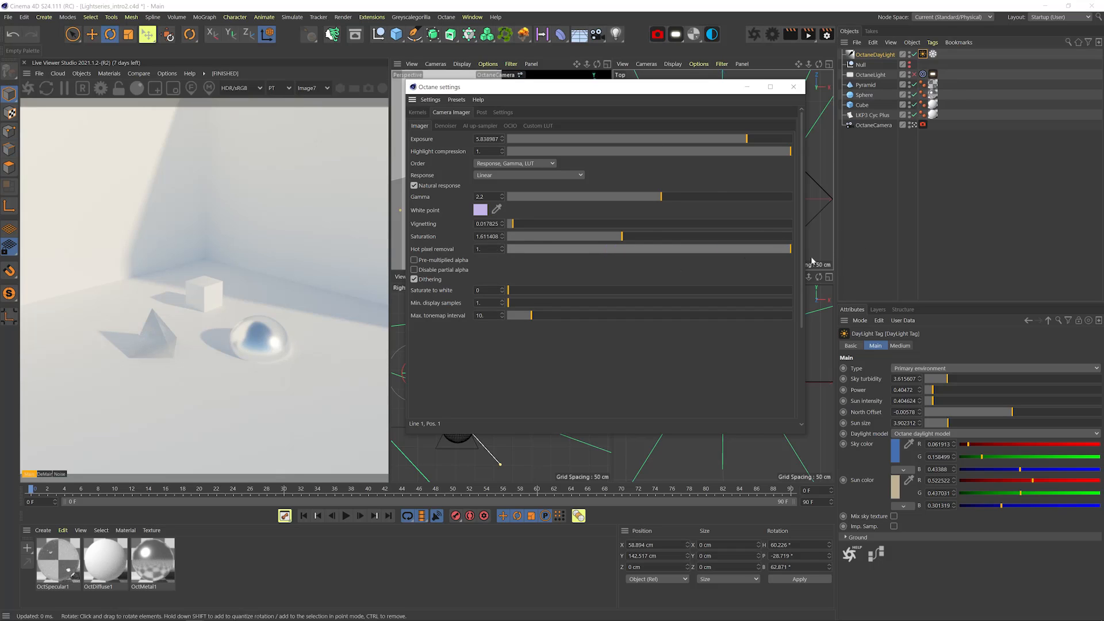
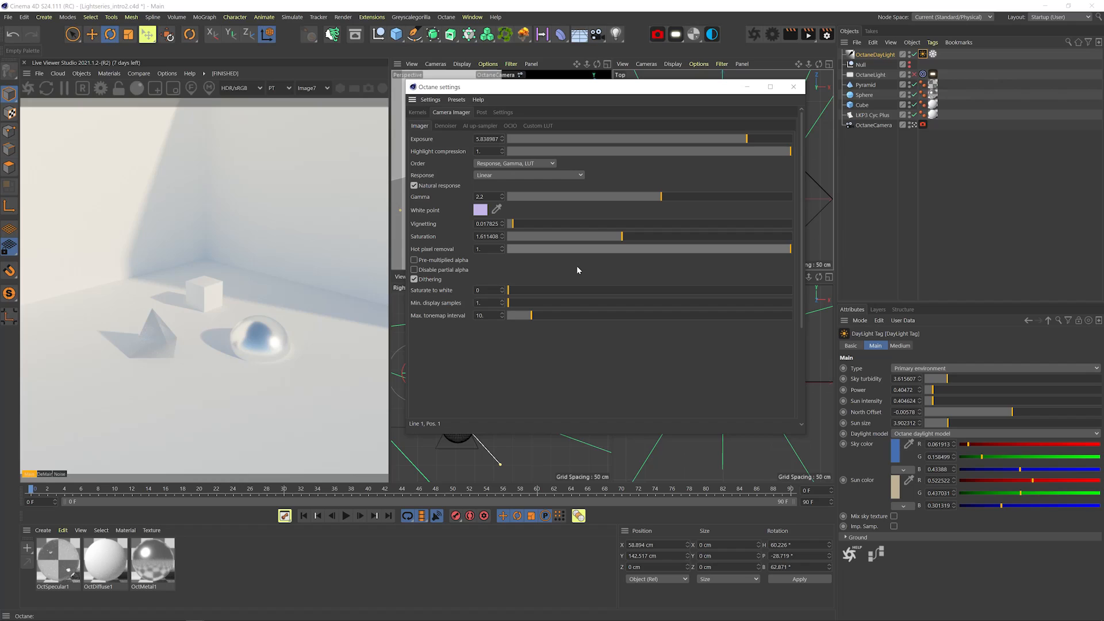
- Enable Octane's post effects and raise the bloom power to about 40
{"action": "left_click", "coordinate": [482, 113]}
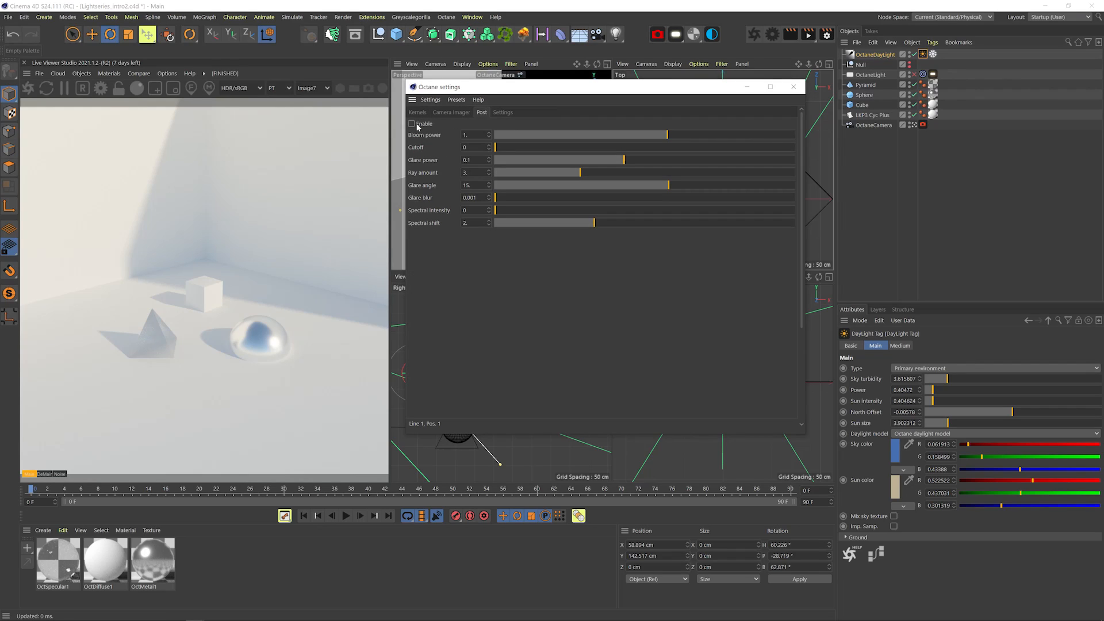
{"action": "left_click", "coordinate": [417, 126]}
{"action": "left_click_drag", "start_coordinate": [642, 138], "coordinate": [736, 136]}
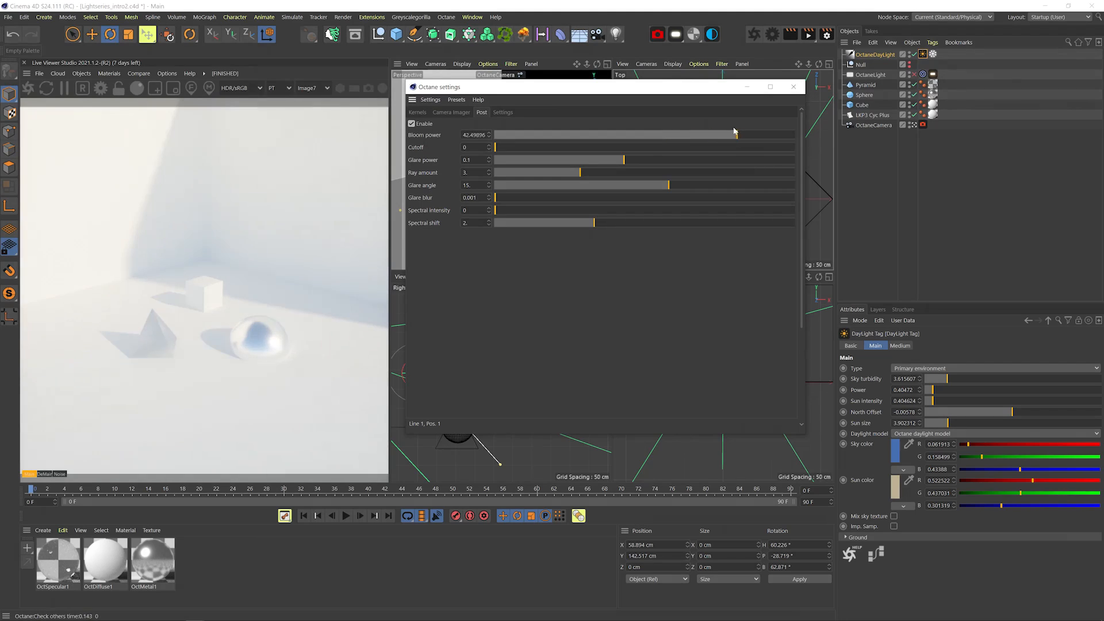
- Set the OctDiffuse1 material's diffuse color to black and close its editor
{"action": "double_click", "coordinate": [105, 560]}
{"action": "left_click", "coordinate": [111, 392]}
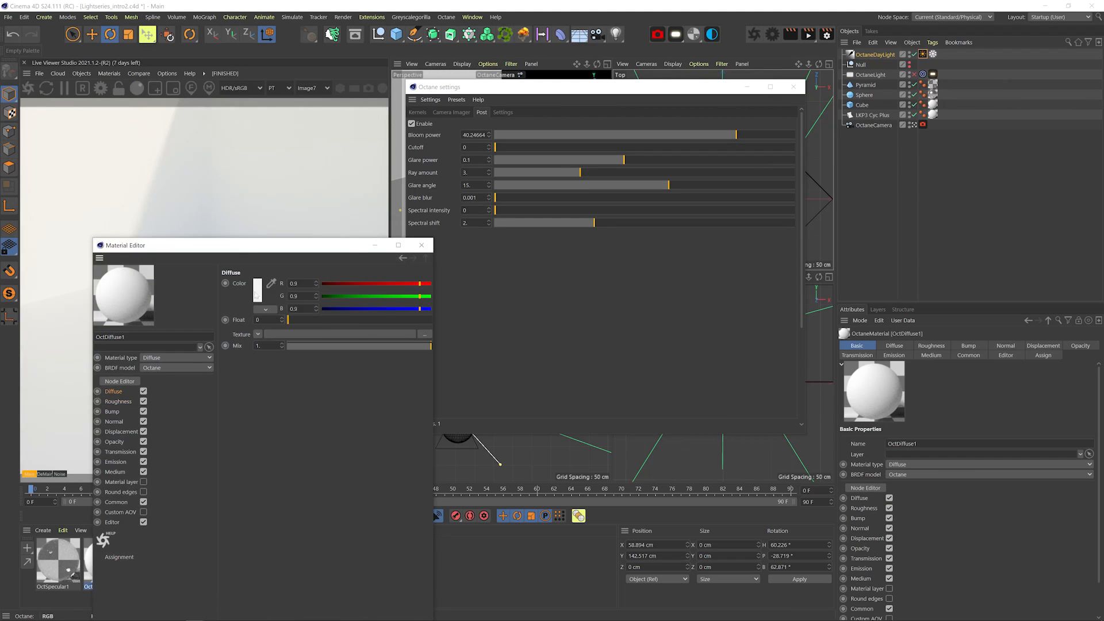
{"action": "left_click", "coordinate": [258, 290]}
{"action": "left_click_drag", "start_coordinate": [247, 311], "coordinate": [195, 311]}
{"action": "left_click", "coordinate": [226, 327]}
{"action": "left_click", "coordinate": [422, 246]}
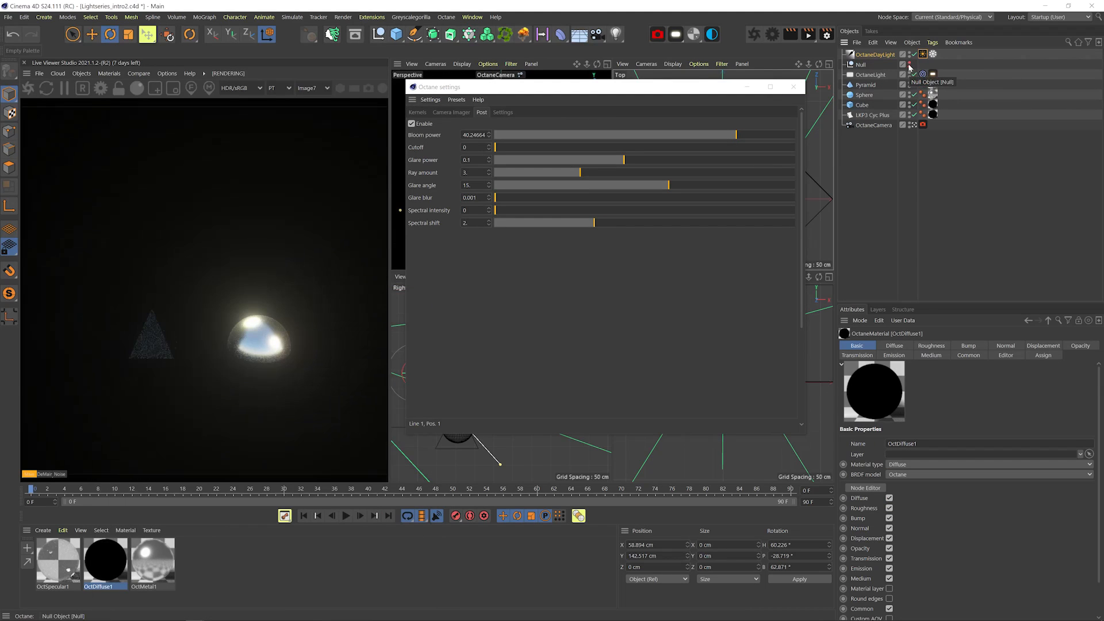
- Select the OctaneLight and rotate it in the viewport, moving the render settings window out of the way and back
{"action": "left_click", "coordinate": [870, 75]}
{"action": "left_click_drag", "start_coordinate": [673, 90], "coordinate": [927, 153]}
{"action": "key", "text": "e"}
{"action": "key", "text": "r"}
{"action": "left_click_drag", "start_coordinate": [547, 330], "coordinate": [561, 359]}
{"action": "key", "text": "t"}
{"action": "left_click_drag", "start_coordinate": [850, 149], "coordinate": [622, 90]}
- Set the OctDiffuse1 material's diffuse color to a very dark grey (about 0.03 in each channel)
{"action": "left_click", "coordinate": [121, 558]}
{"action": "left_click", "coordinate": [894, 346]}
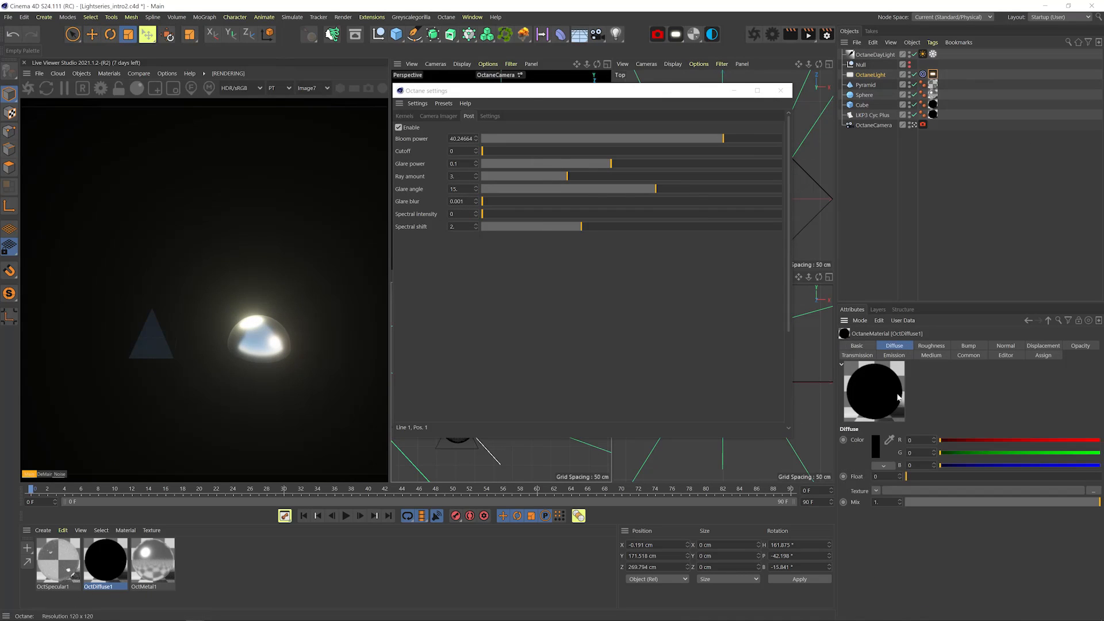
{"action": "left_click", "coordinate": [873, 451]}
{"action": "left_click", "coordinate": [845, 463]}
{"action": "left_click", "coordinate": [858, 481]}
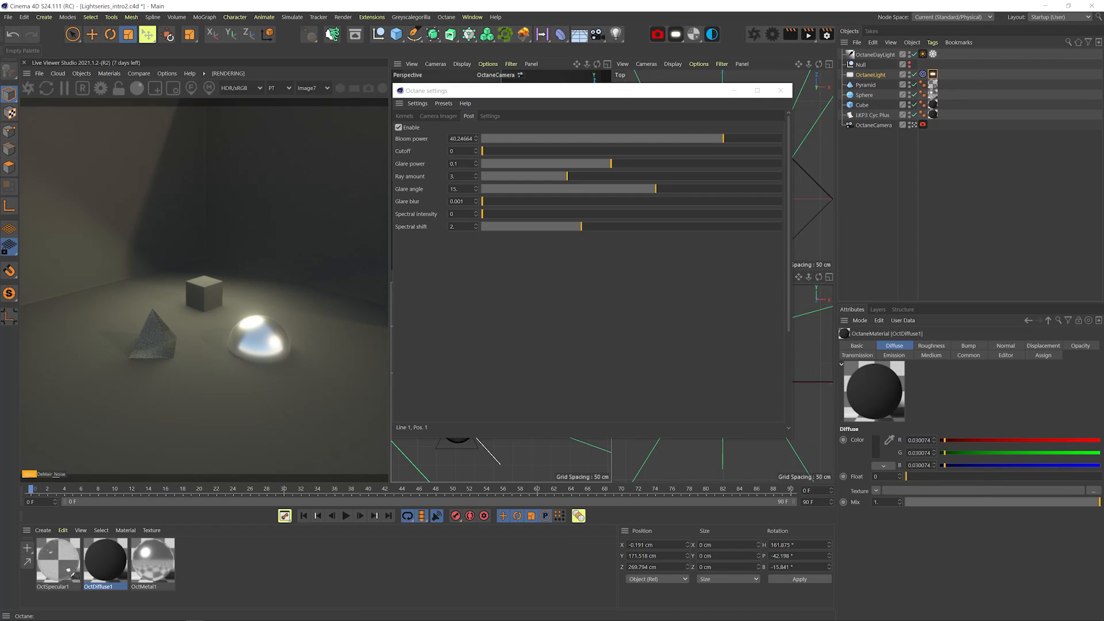
- Compare the render with post effects off and on, and raise the bloom power to about 93.6
{"action": "left_click", "coordinate": [398, 127]}
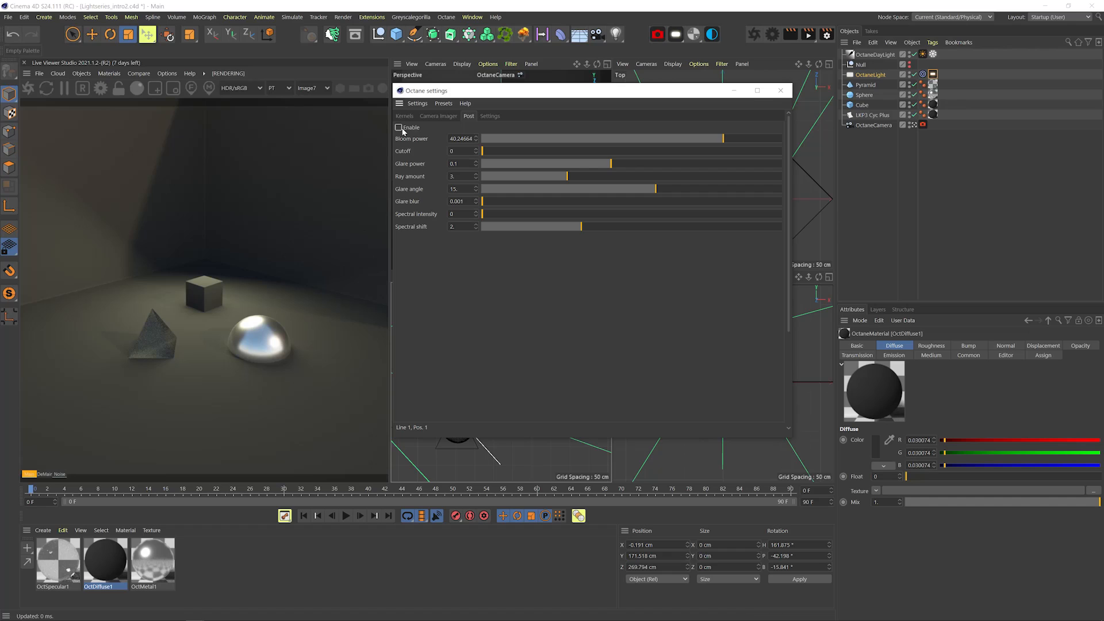
{"action": "left_click", "coordinate": [398, 127]}
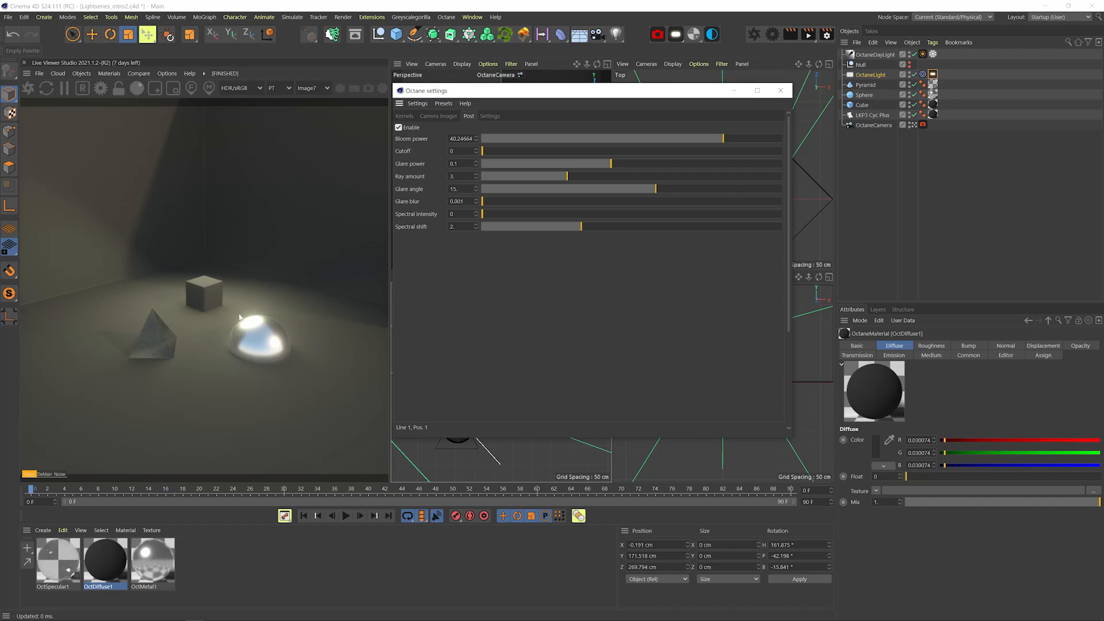
{"action": "mouse_move", "coordinate": [723, 138]}
{"action": "left_mouse_down"}
{"action": "mouse_move", "coordinate": [771, 140]}
{"action": "mouse_move", "coordinate": [692, 140]}
{"action": "mouse_move", "coordinate": [738, 140]}
{"action": "left_mouse_up"}
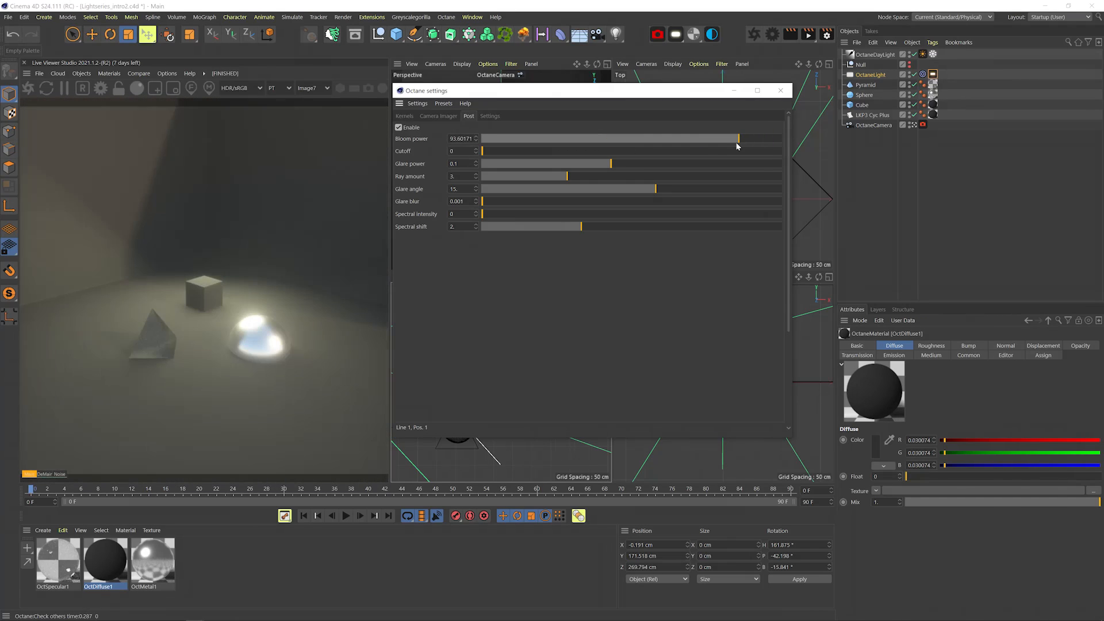
- Compare the render with post effects off and on at a cutoff of about 0.54 and of about 1.02
{"action": "left_click_drag", "start_coordinate": [488, 151], "coordinate": [642, 160]}
{"action": "left_click", "coordinate": [398, 128]}
{"action": "left_click", "coordinate": [398, 128]}
{"action": "left_click", "coordinate": [398, 128]}
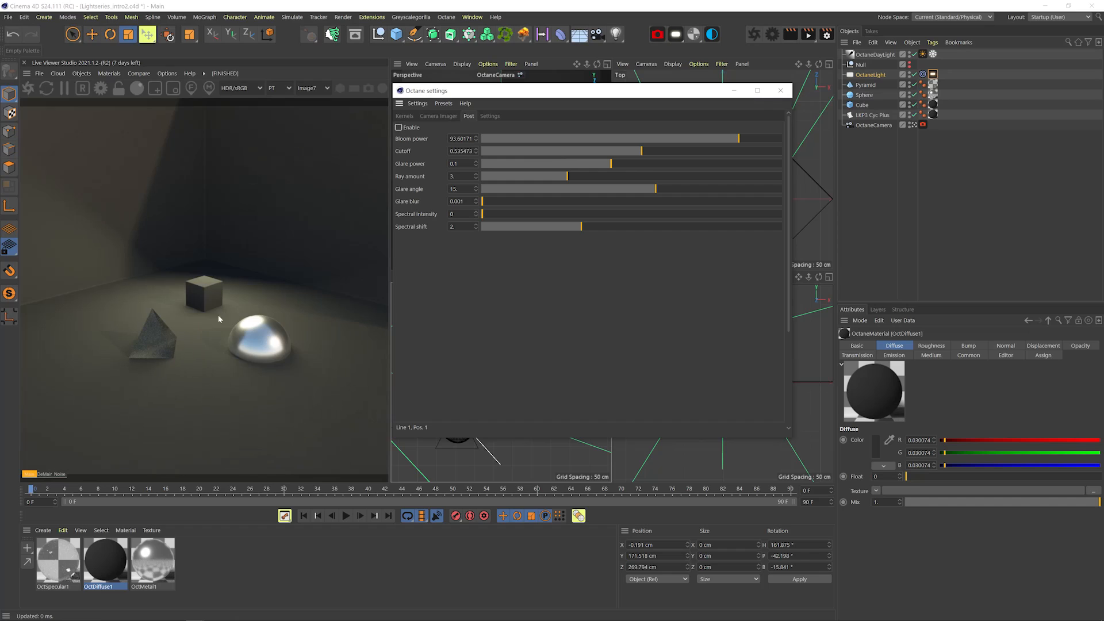
{"action": "left_click", "coordinate": [398, 127]}
{"action": "left_click", "coordinate": [398, 128]}
{"action": "left_click", "coordinate": [399, 128]}
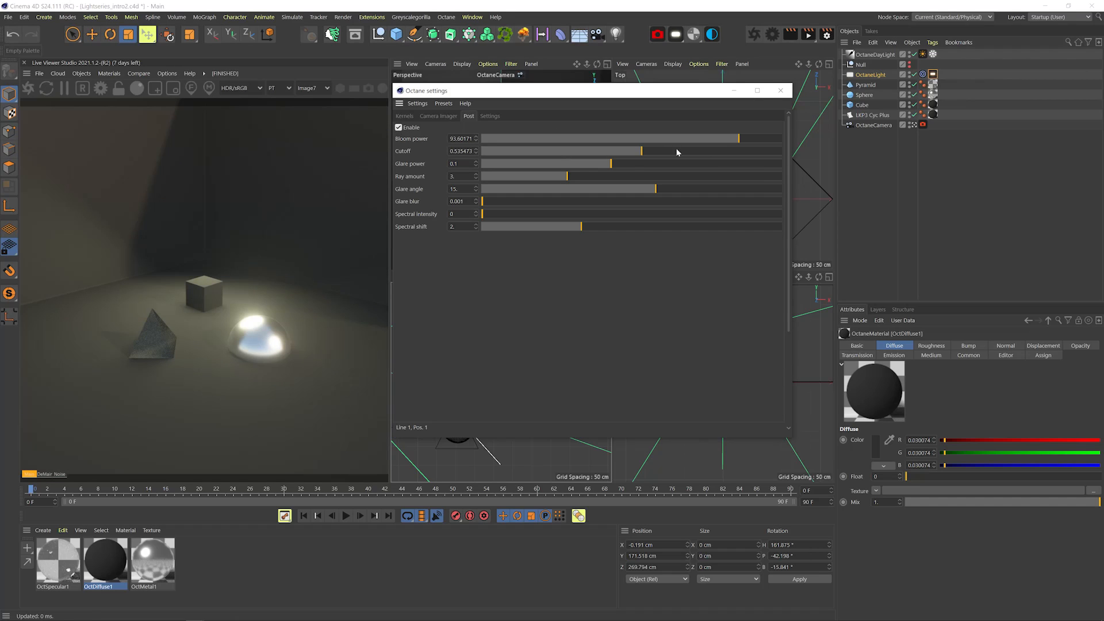
{"action": "left_click_drag", "start_coordinate": [677, 152], "coordinate": [782, 151]}
{"action": "left_click", "coordinate": [399, 127]}
{"action": "left_click", "coordinate": [399, 128]}
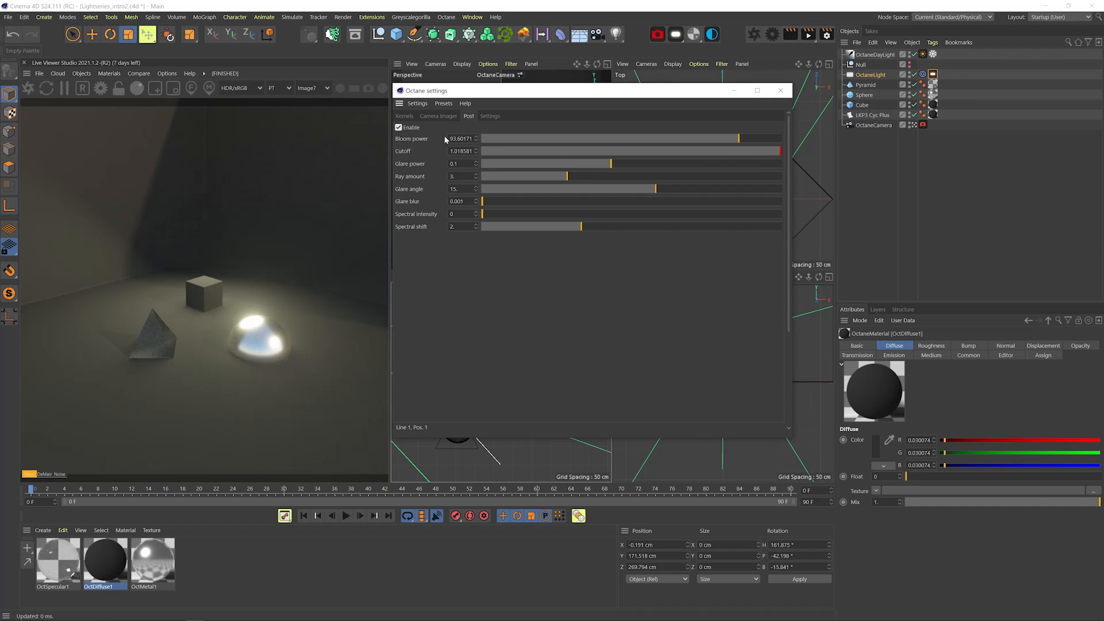
- Set glare power to about 6.15, ray amount to 2, glare angle to about 26.8, spectral intensity to about 0.18 and spectral shift to about 4.69
{"action": "left_click_drag", "start_coordinate": [611, 164], "coordinate": [686, 156]}
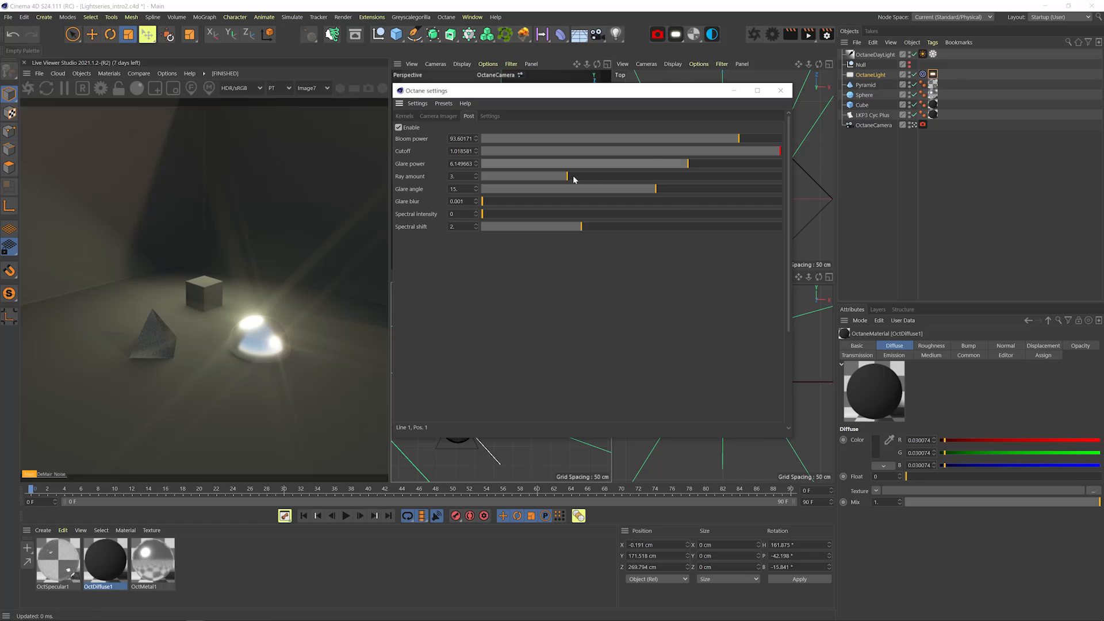
{"action": "left_click_drag", "start_coordinate": [570, 174], "coordinate": [532, 178]}
{"action": "mouse_move", "coordinate": [656, 189]}
{"action": "left_mouse_down"}
{"action": "mouse_move", "coordinate": [694, 190]}
{"action": "mouse_move", "coordinate": [663, 192]}
{"action": "mouse_move", "coordinate": [675, 191]}
{"action": "left_mouse_up"}
{"action": "left_click_drag", "start_coordinate": [488, 201], "coordinate": [700, 204]}
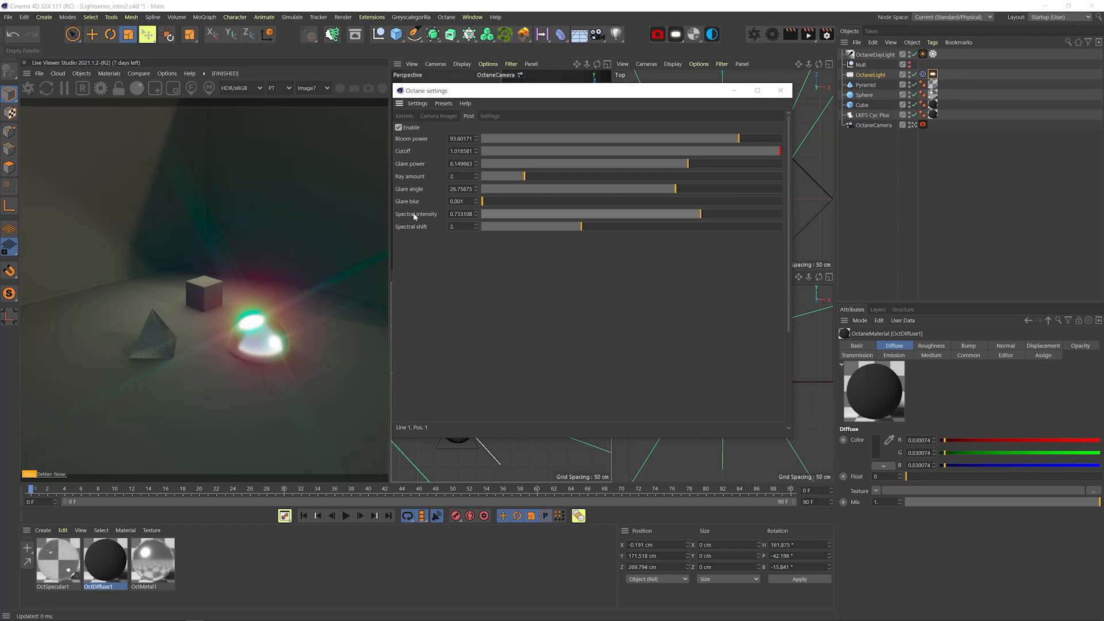
{"action": "mouse_move", "coordinate": [704, 217]}
{"action": "left_mouse_down"}
{"action": "mouse_move", "coordinate": [739, 216]}
{"action": "mouse_move", "coordinate": [545, 215]}
{"action": "mouse_move", "coordinate": [816, 206]}
{"action": "mouse_move", "coordinate": [524, 219]}
{"action": "mouse_move", "coordinate": [764, 214]}
{"action": "mouse_move", "coordinate": [716, 205]}
{"action": "left_mouse_up"}
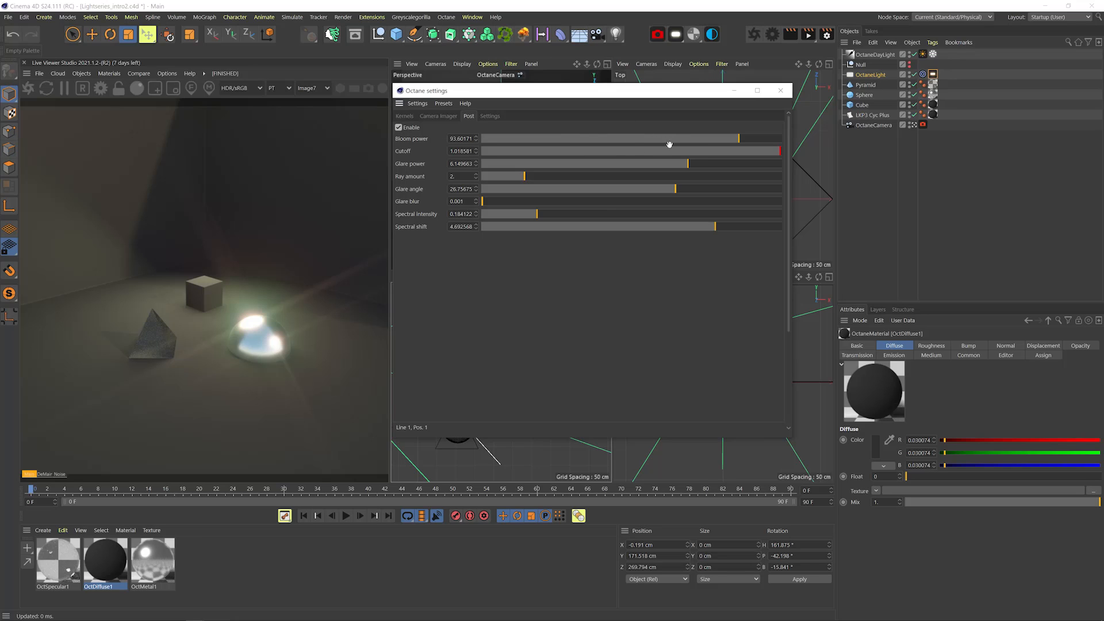
- Reduce the cutoff to about 0.23, the bloom power to about 0.012 and the glare power to 0.0001
{"action": "left_click_drag", "start_coordinate": [547, 151], "coordinate": [551, 150]}
{"action": "mouse_move", "coordinate": [620, 143]}
{"action": "left_mouse_down"}
{"action": "mouse_move", "coordinate": [572, 144]}
{"action": "mouse_move", "coordinate": [454, 175]}
{"action": "left_mouse_up"}
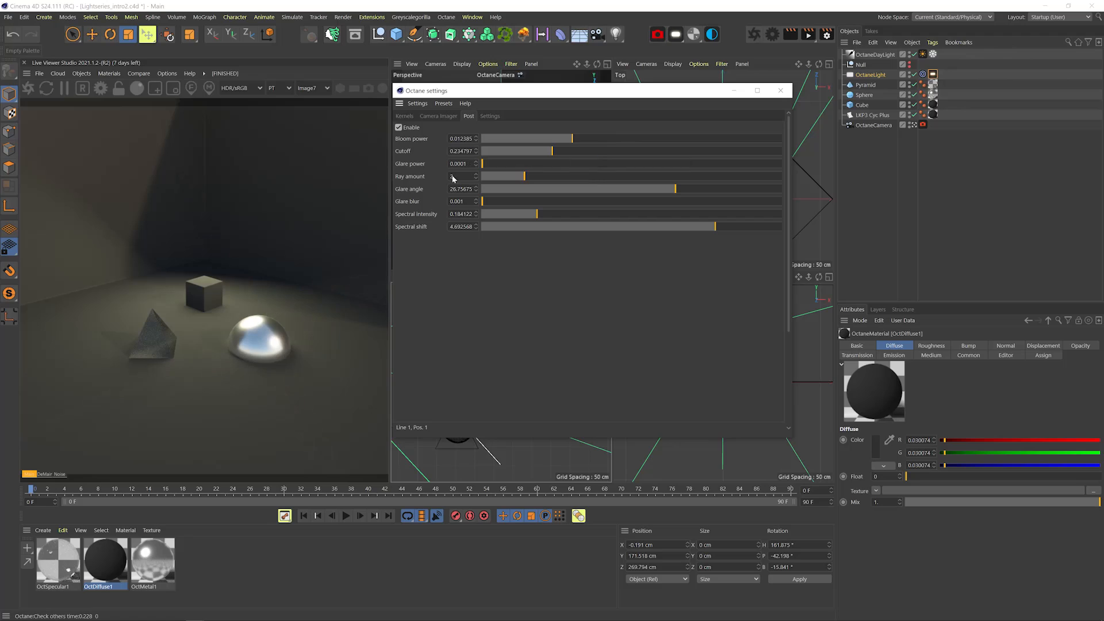